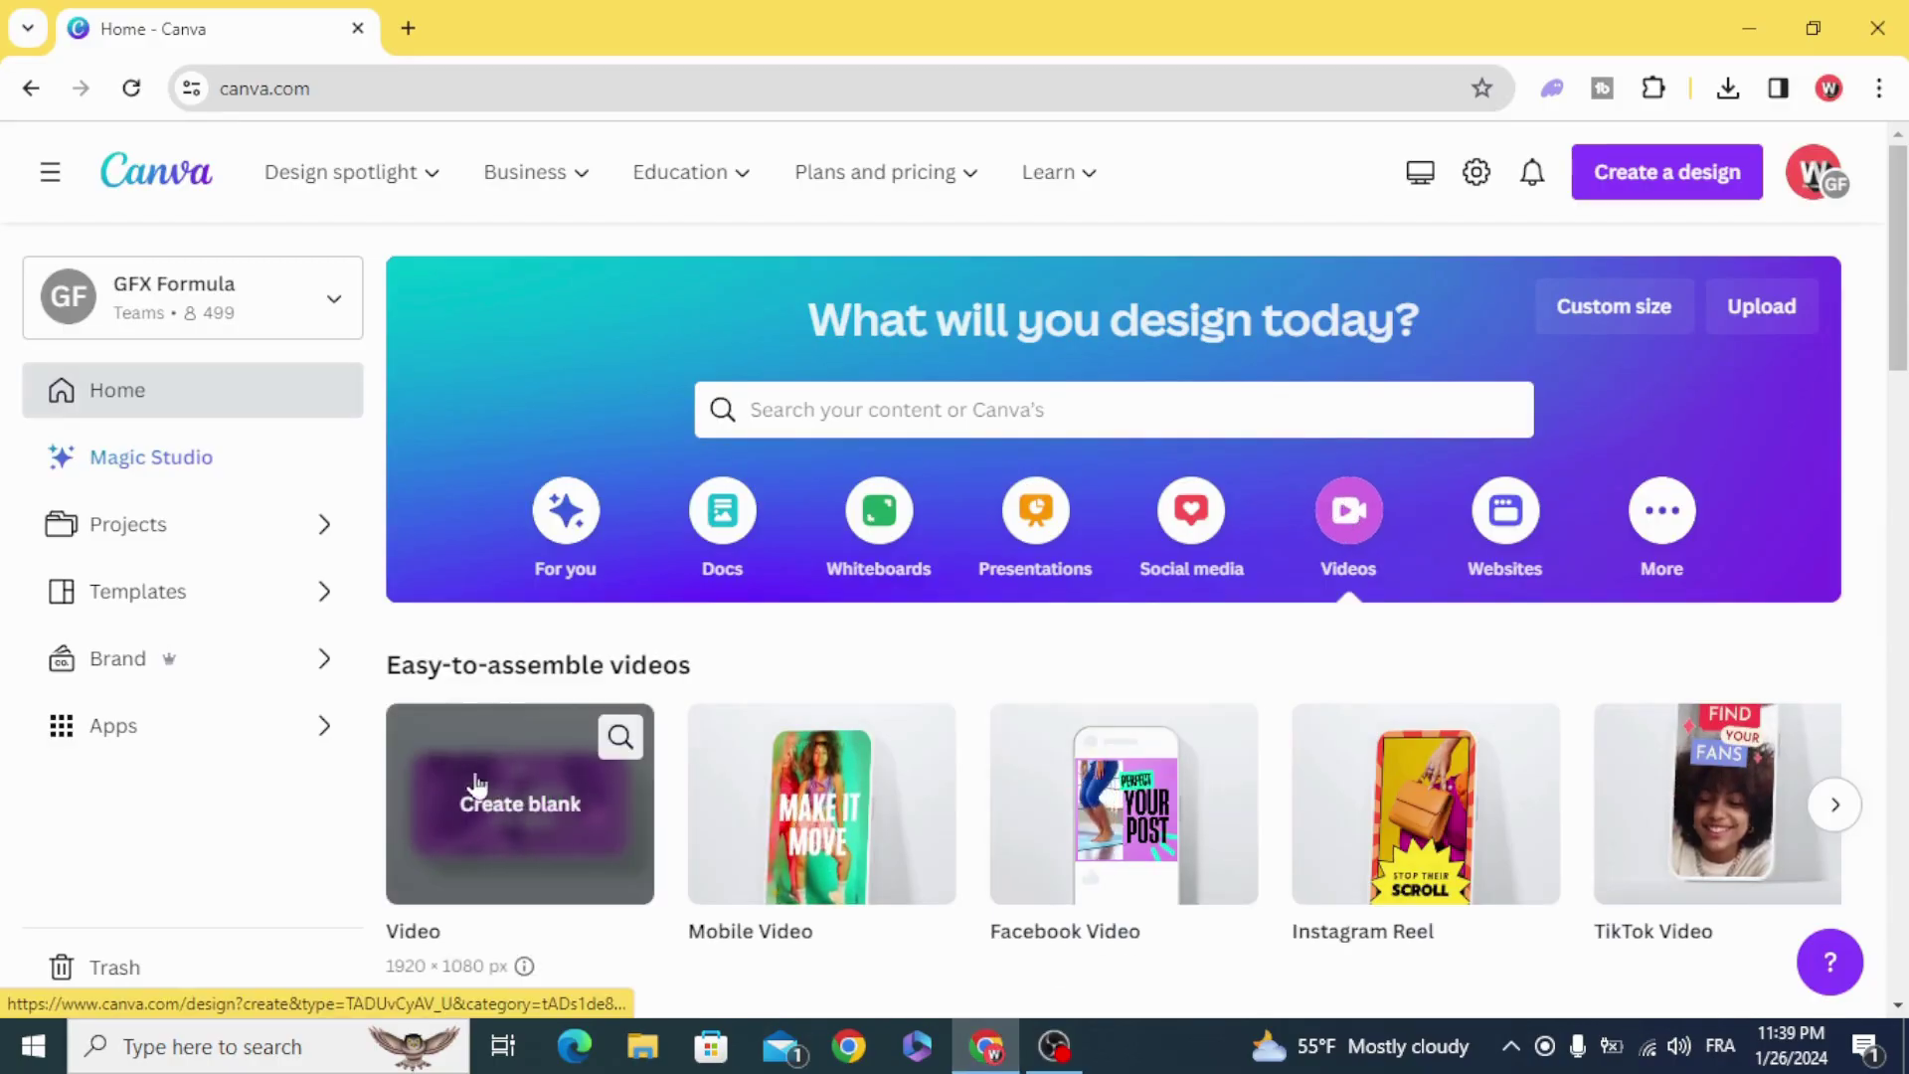
- Create a blank 1920×1080 video design from the Canva home page
left_click(502, 785)
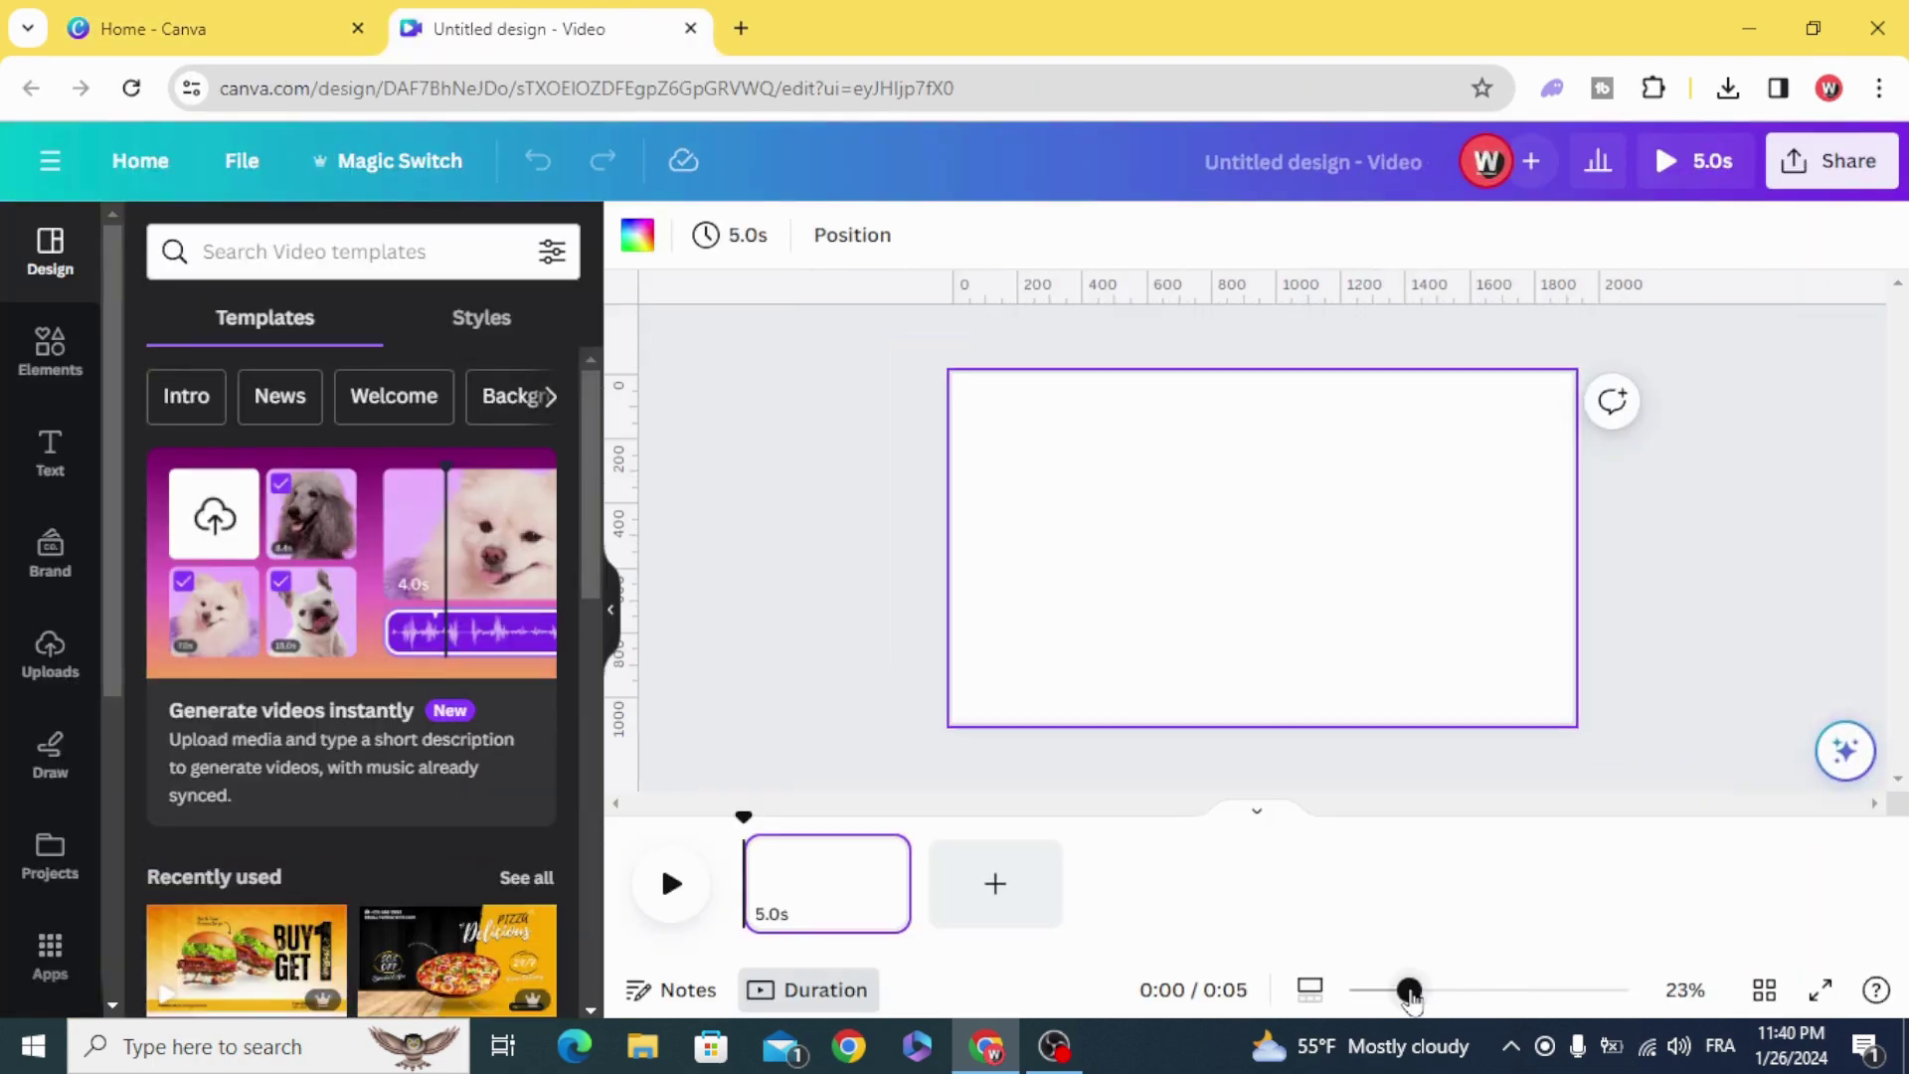
- Give the page a solid custom hot pink background colour
left_click(1009, 618)
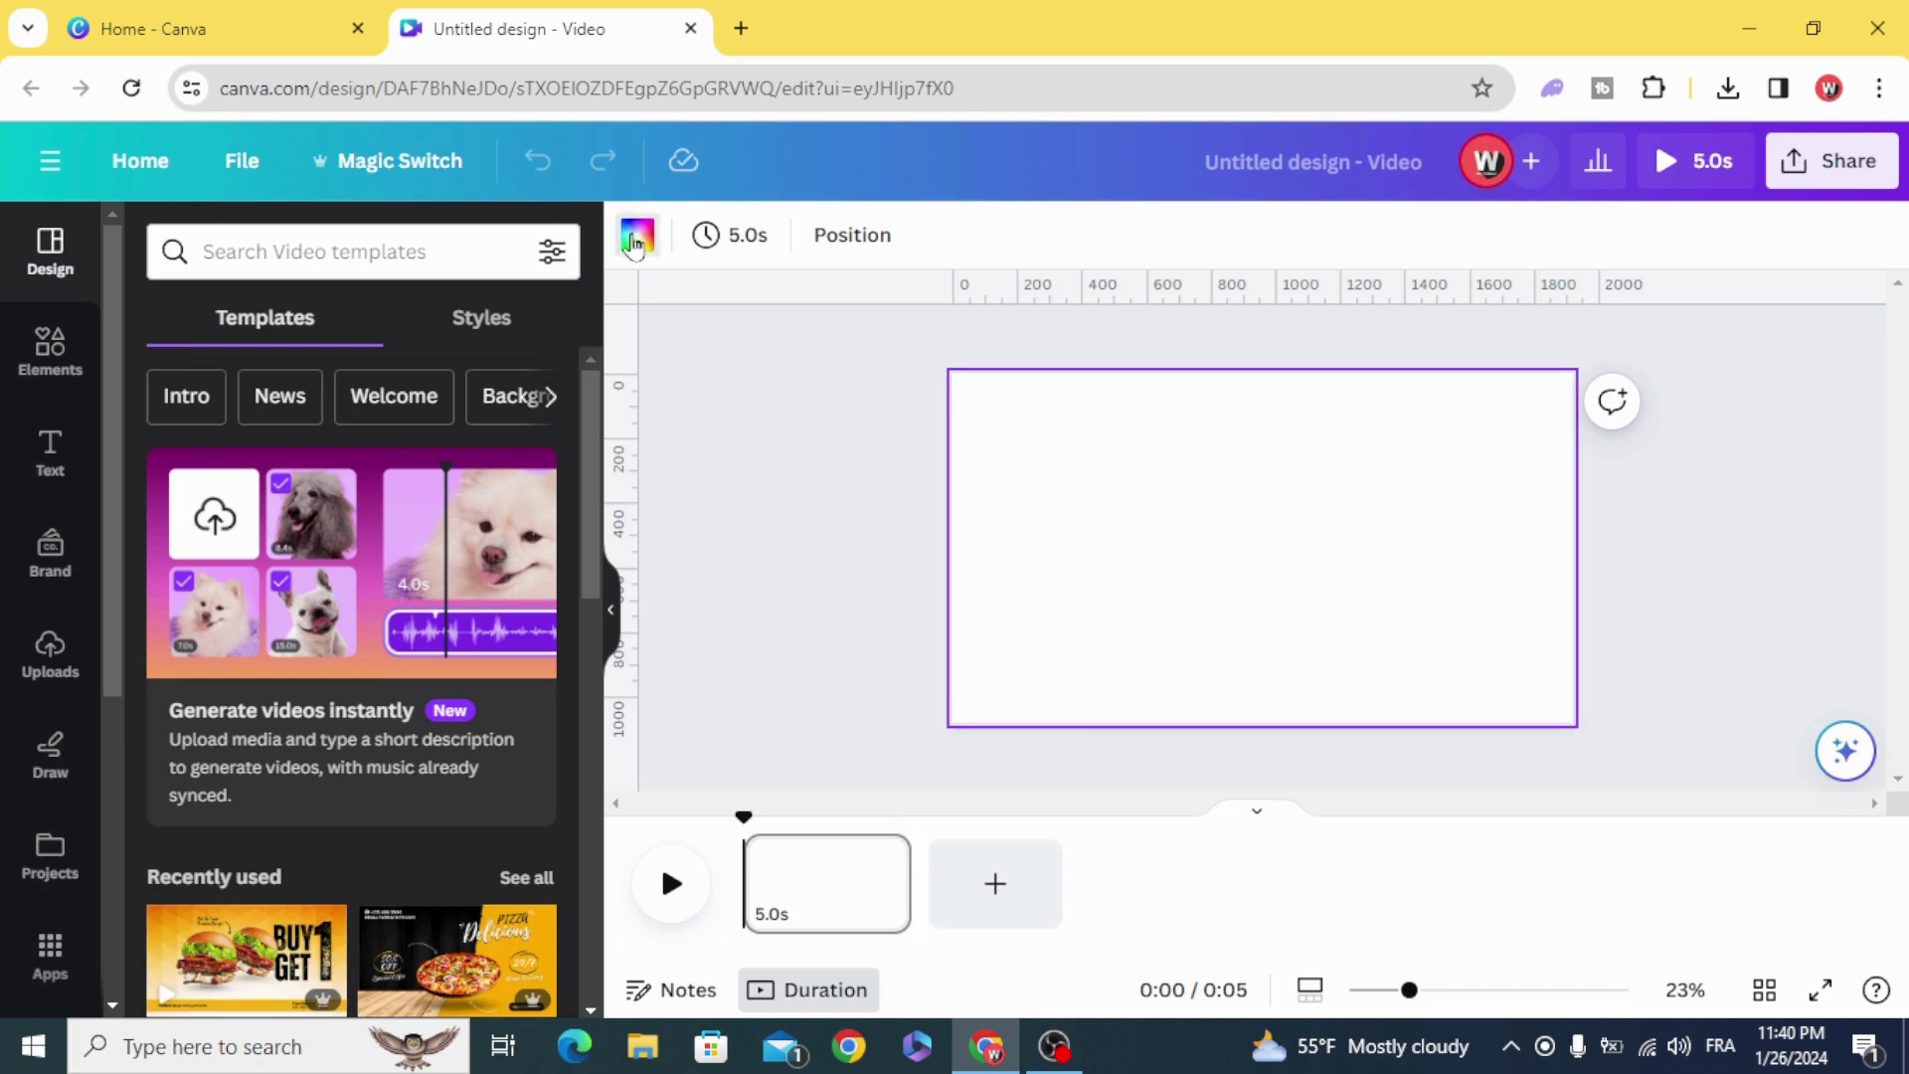
left_click(637, 239)
left_click(150, 404)
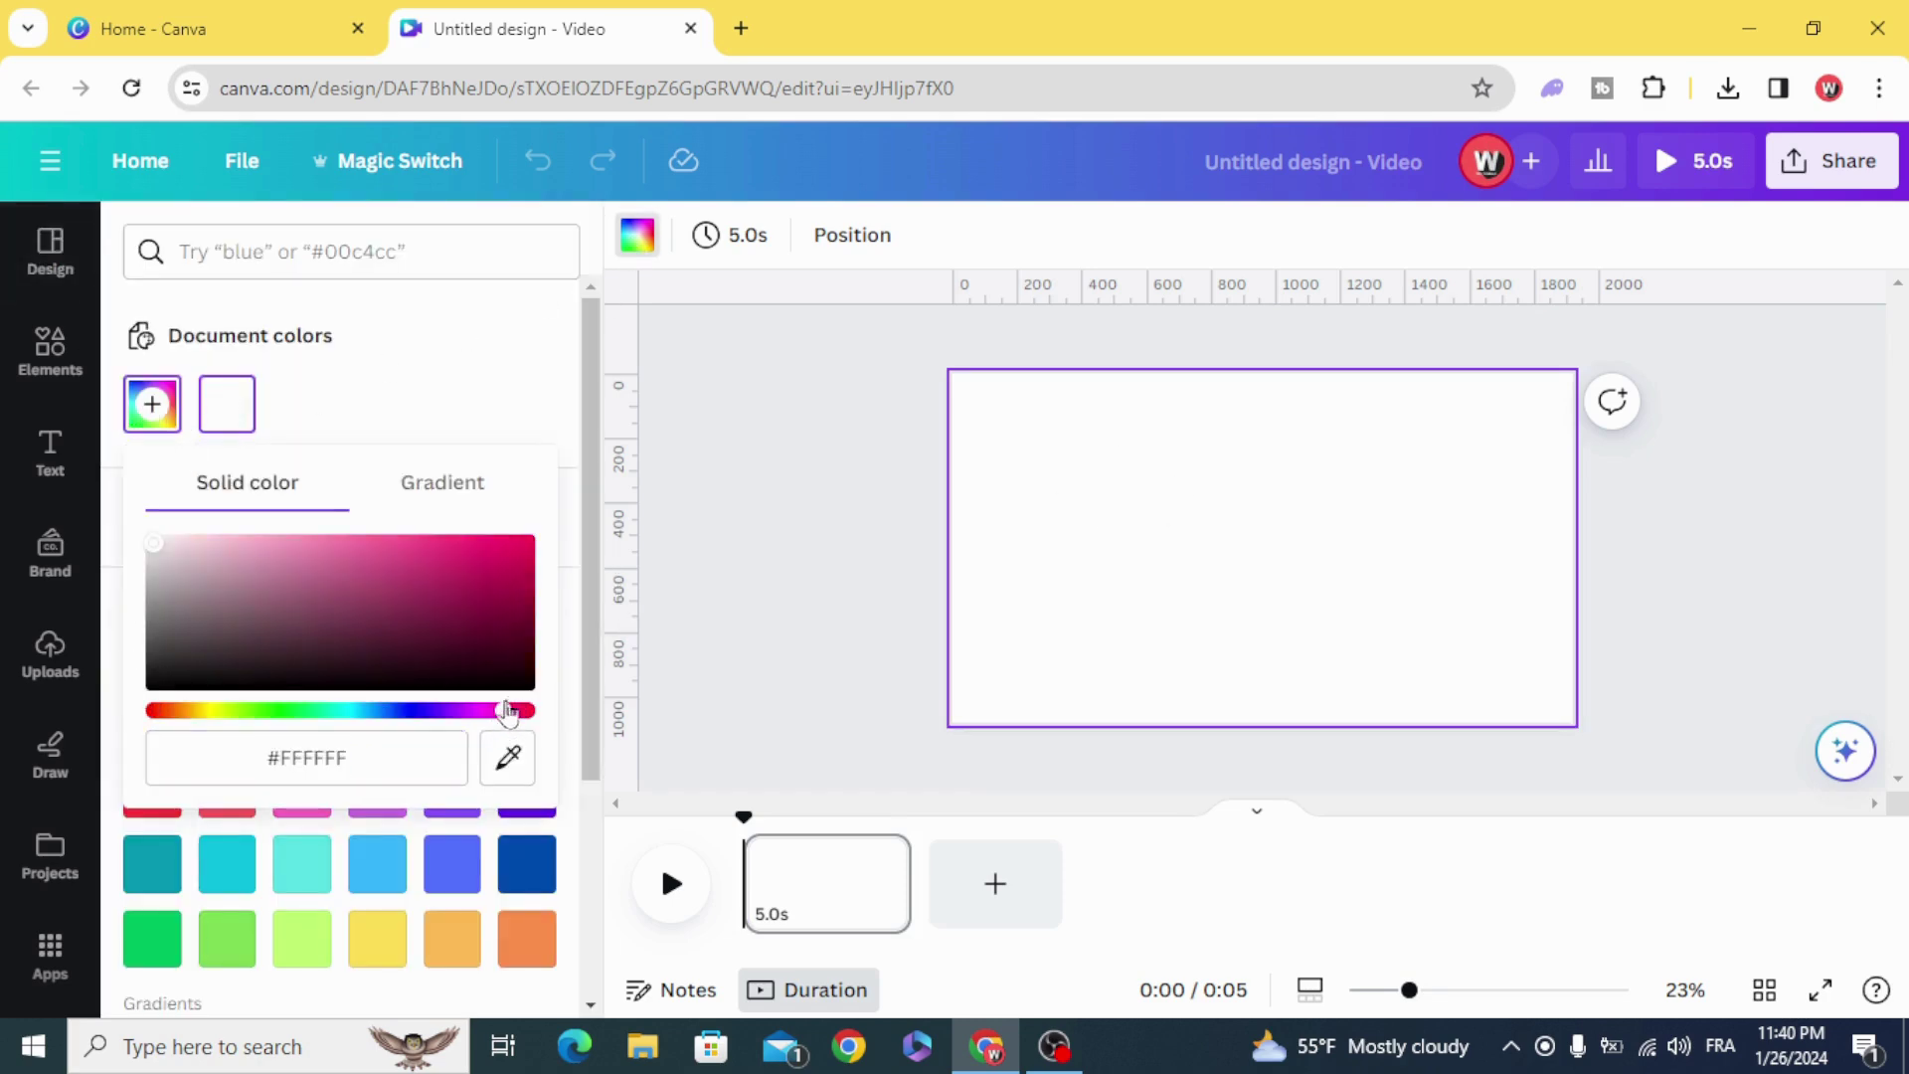
left_click(504, 712)
left_click(817, 507)
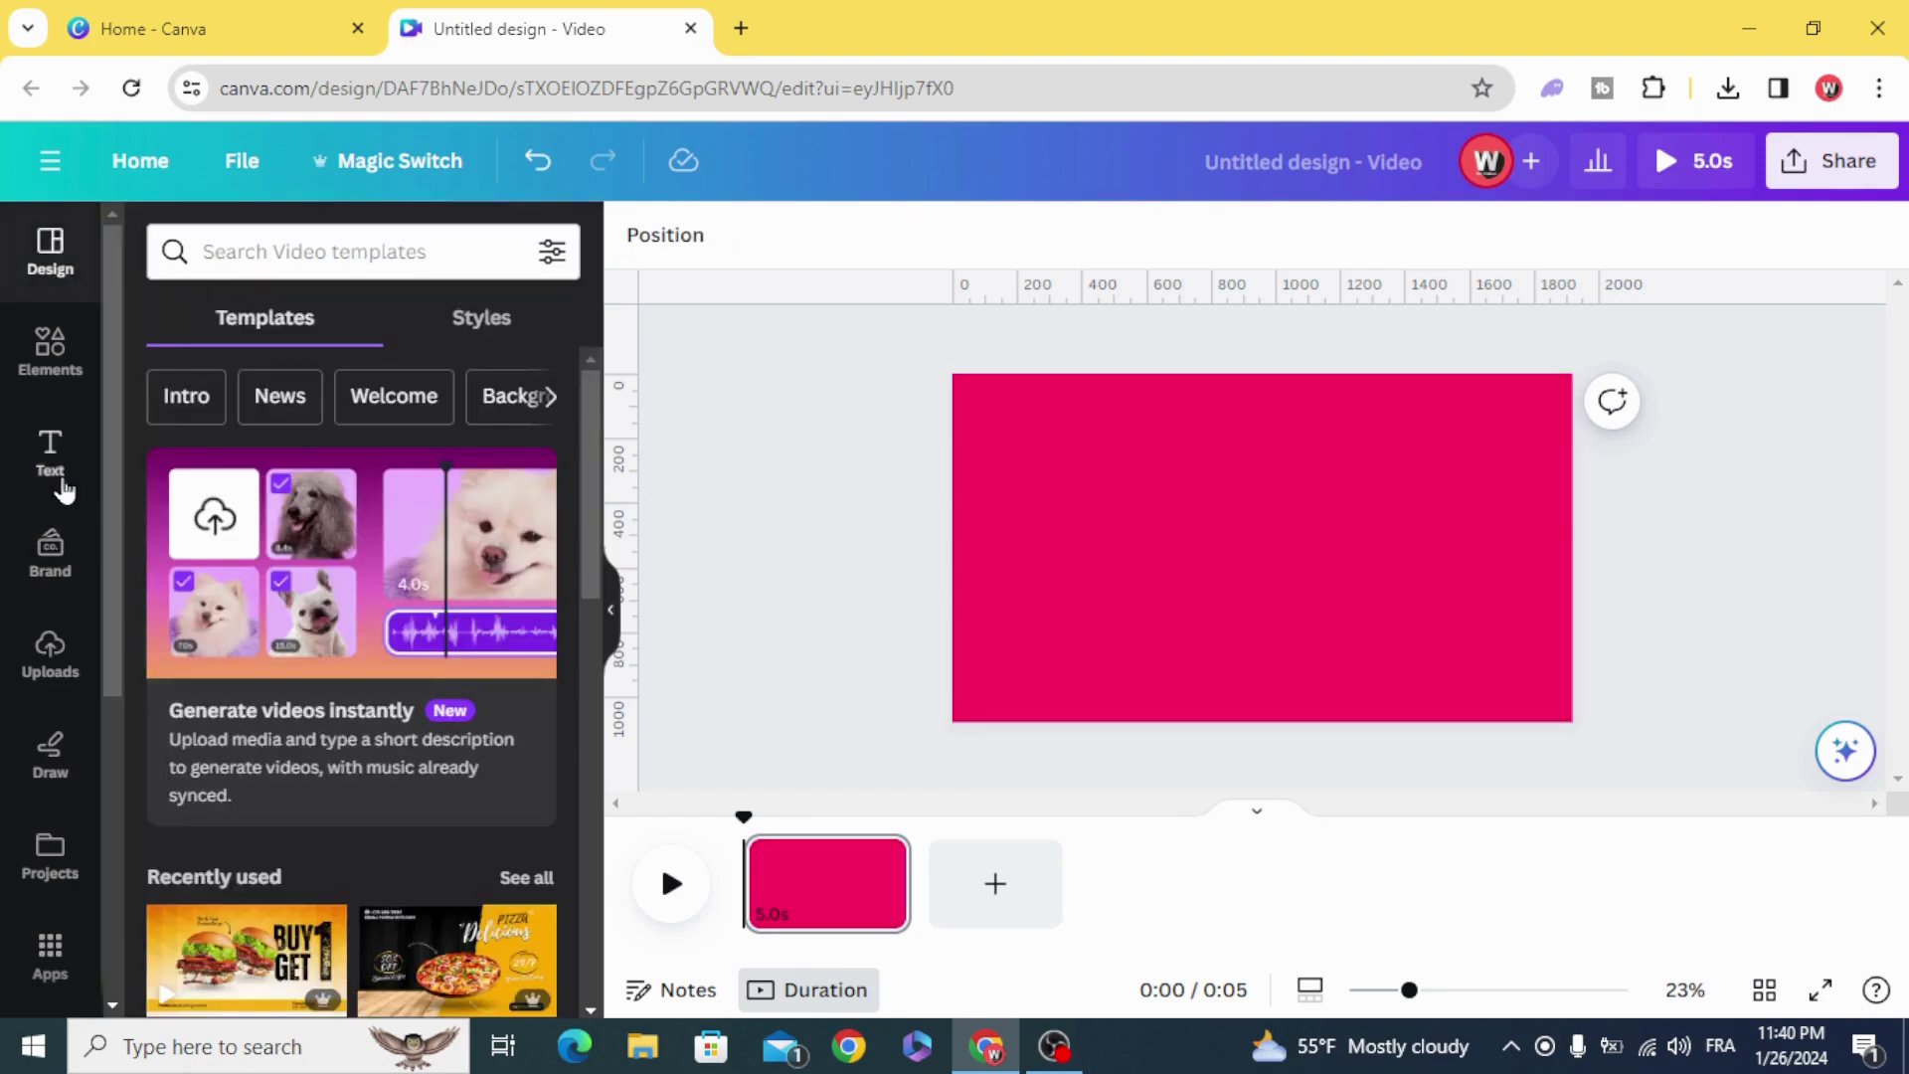
- Add a heading reading LIPSTICK and colour it white
left_click(49, 451)
left_click(255, 537)
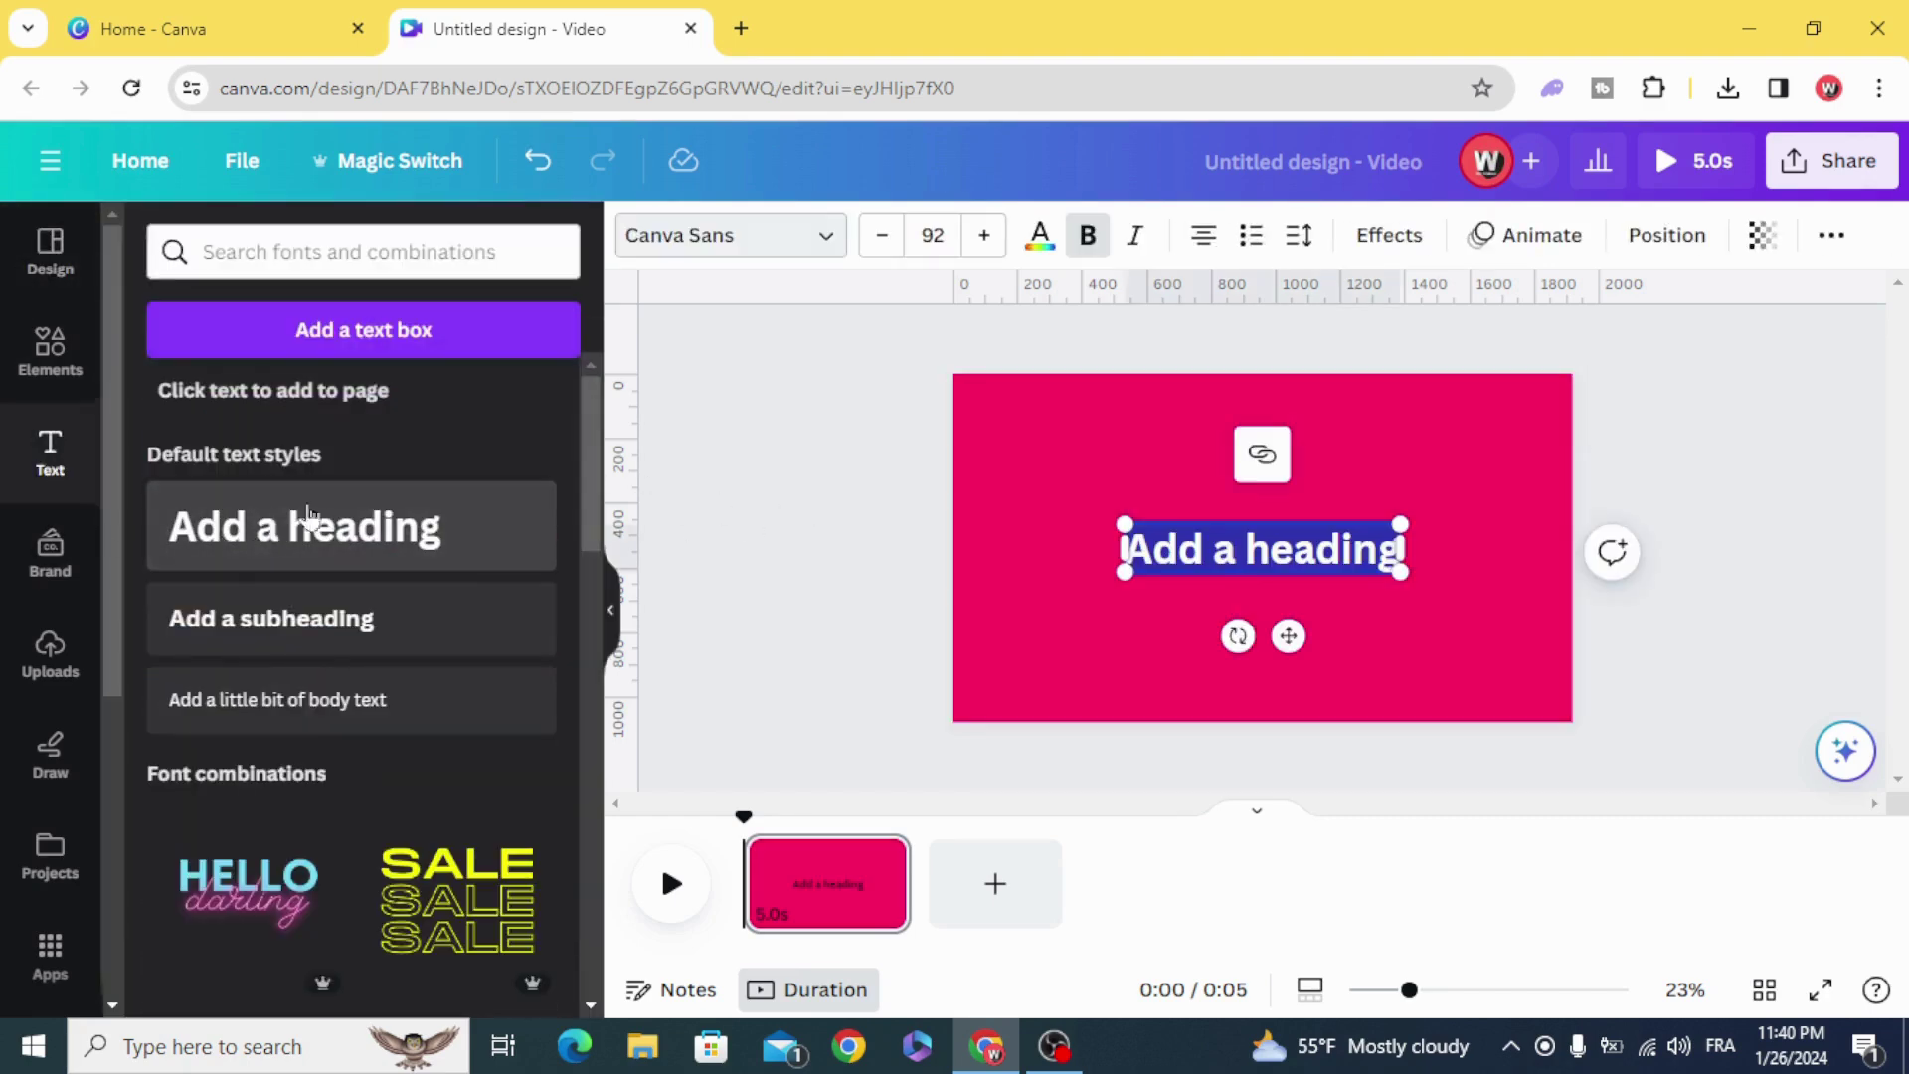
double_click(1237, 563)
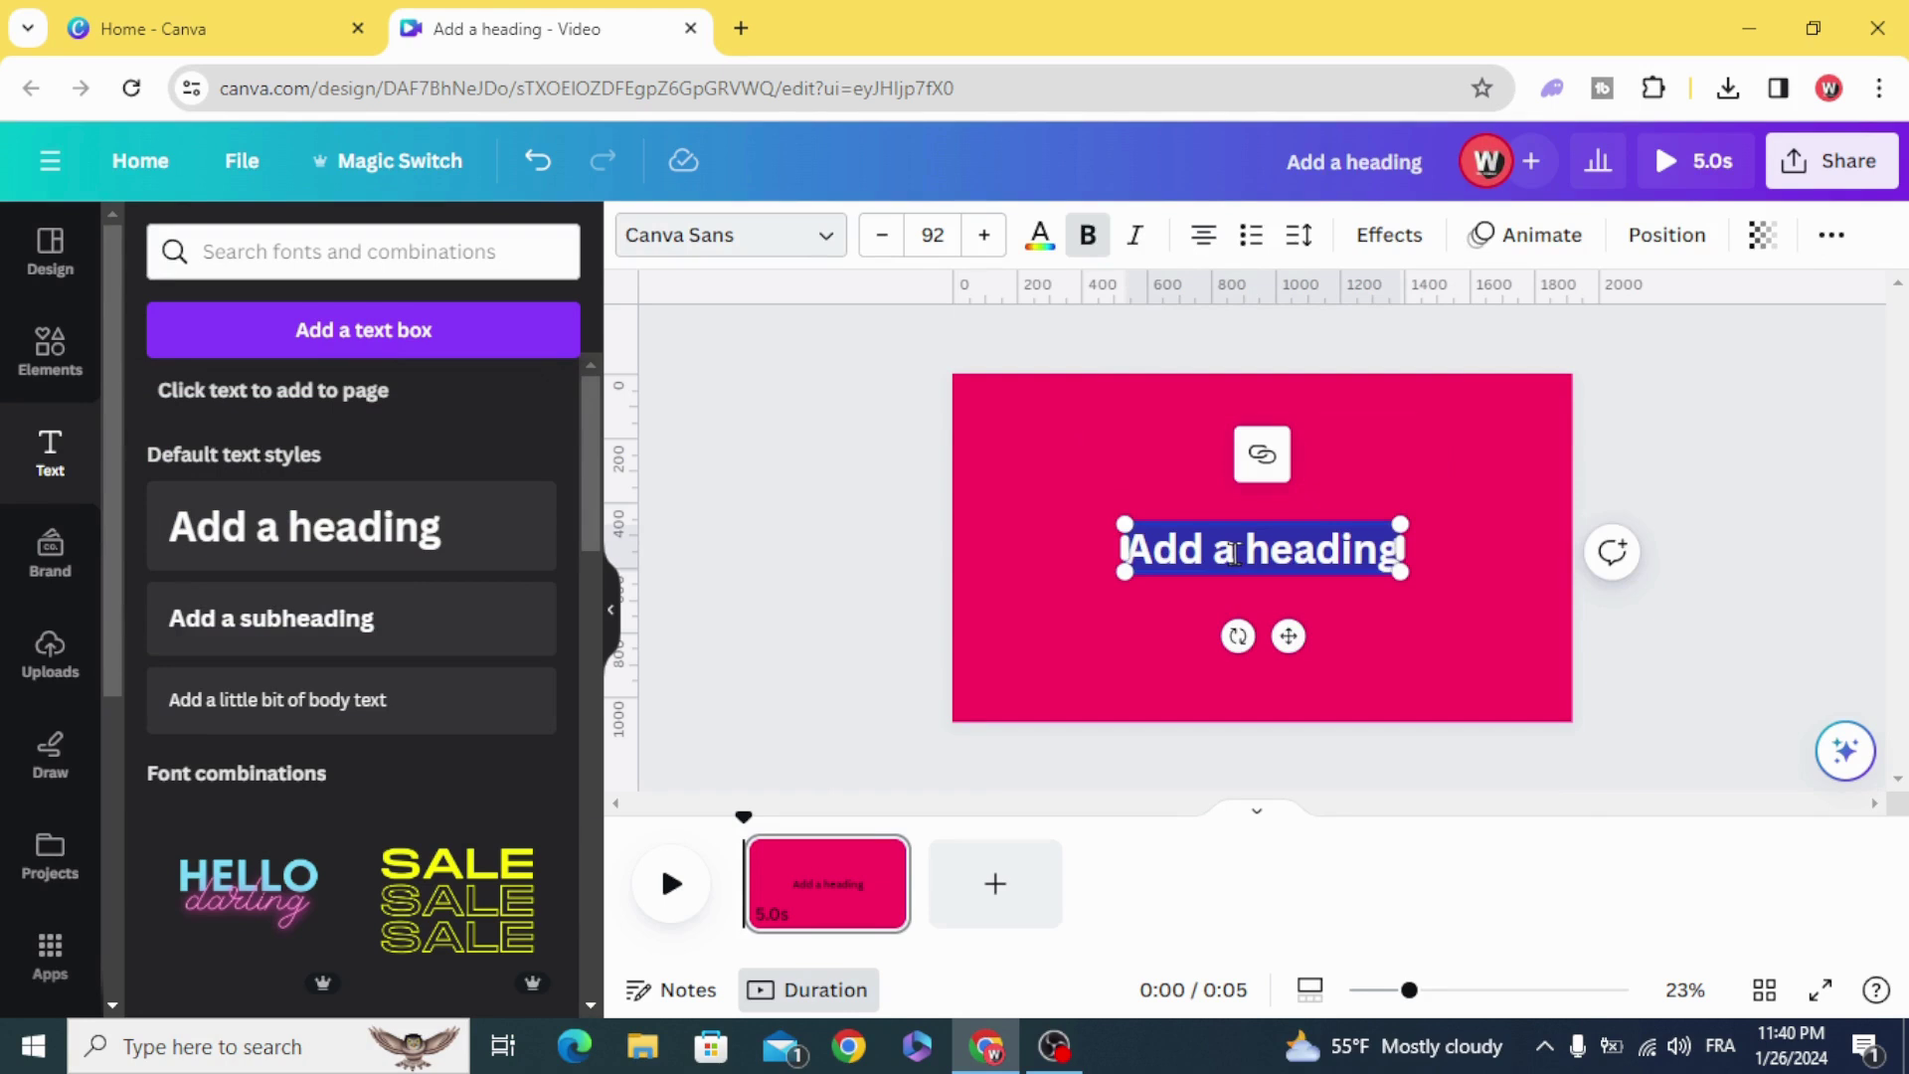
type("LI")
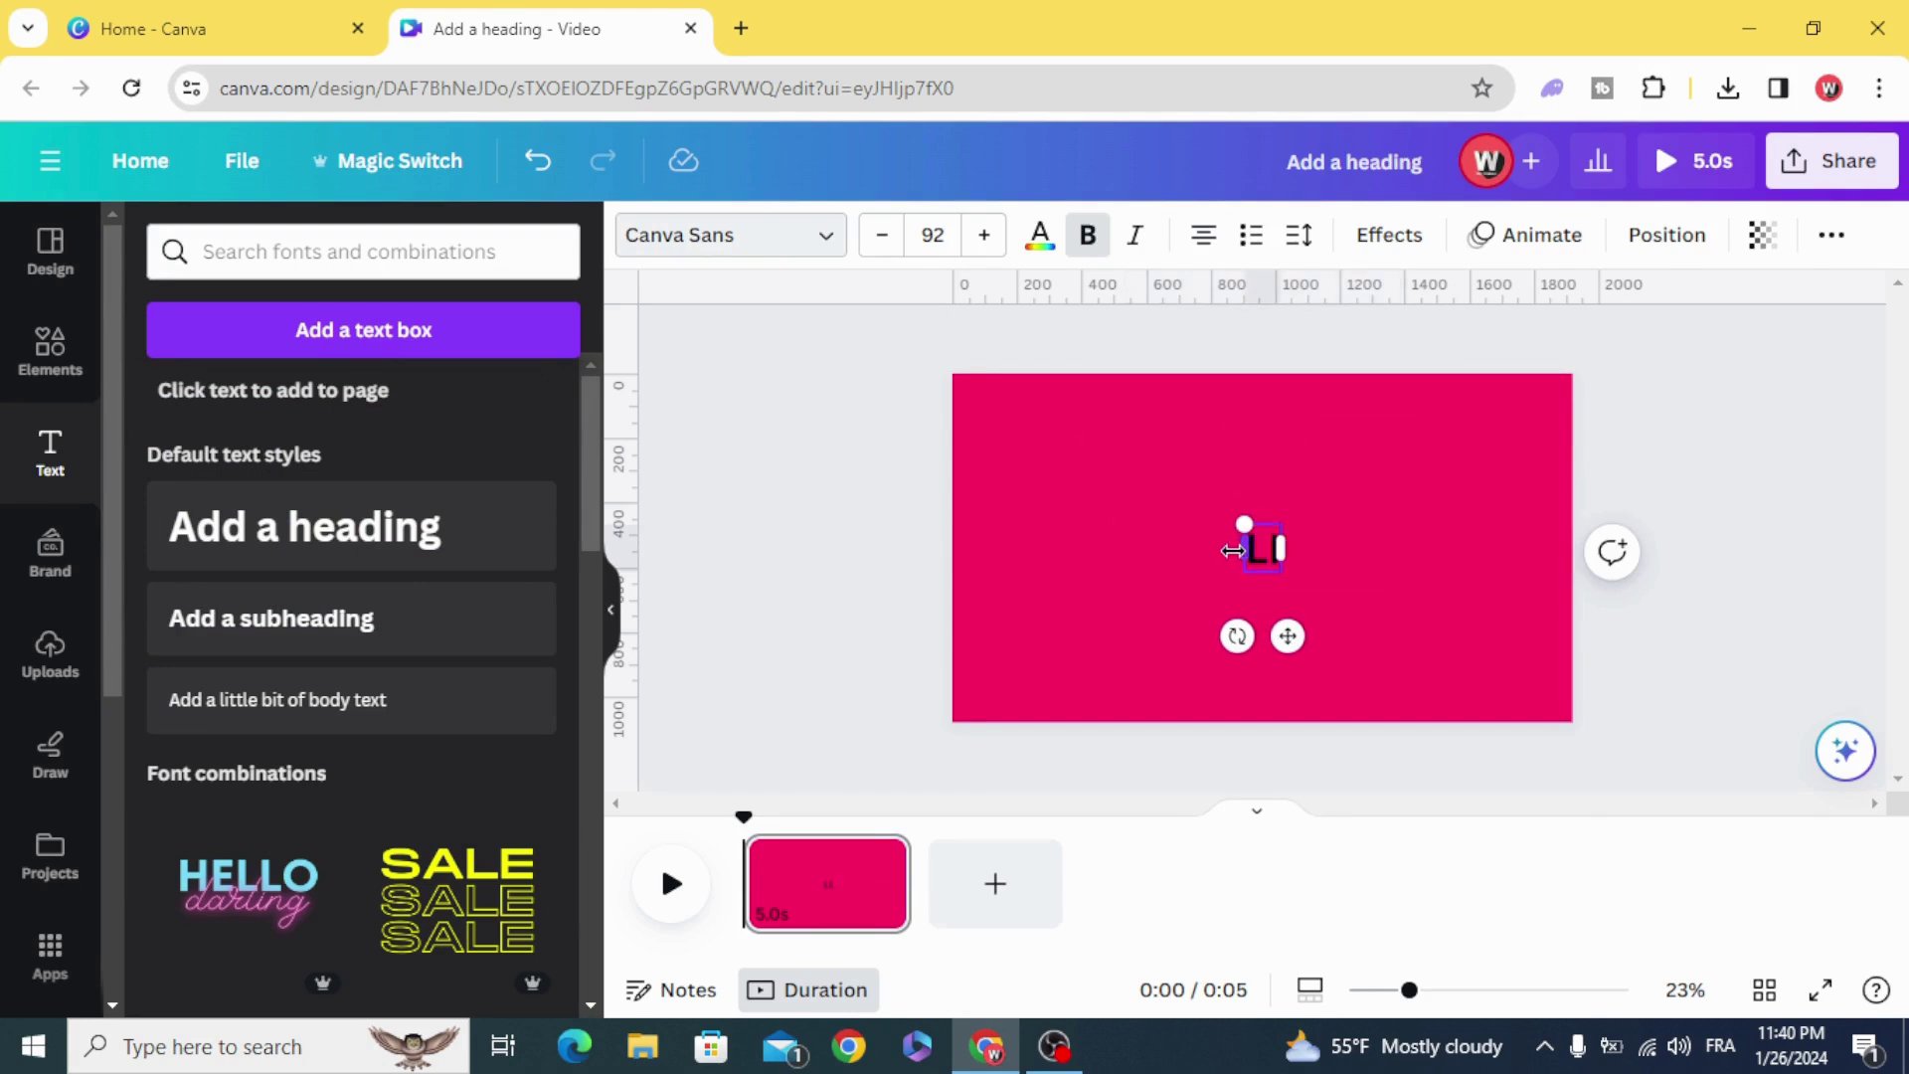
type("PST")
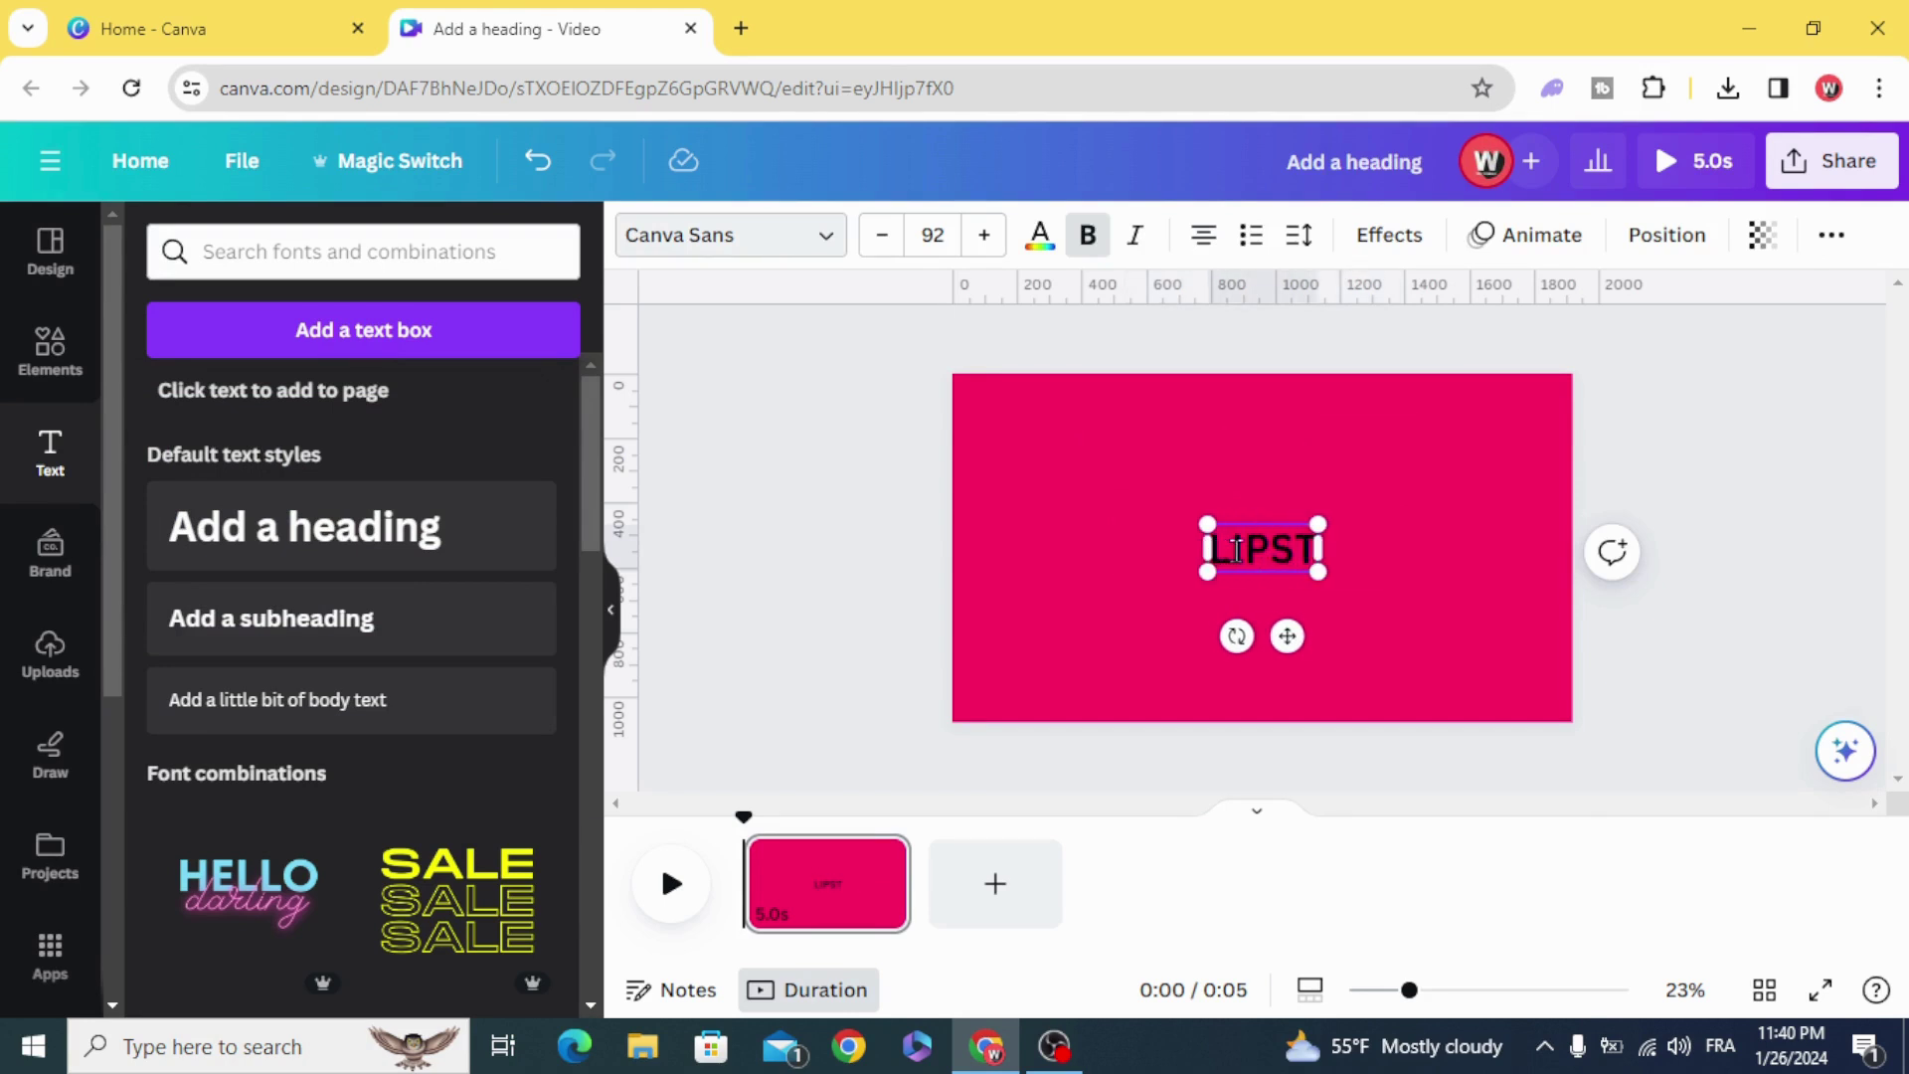
type("ICK")
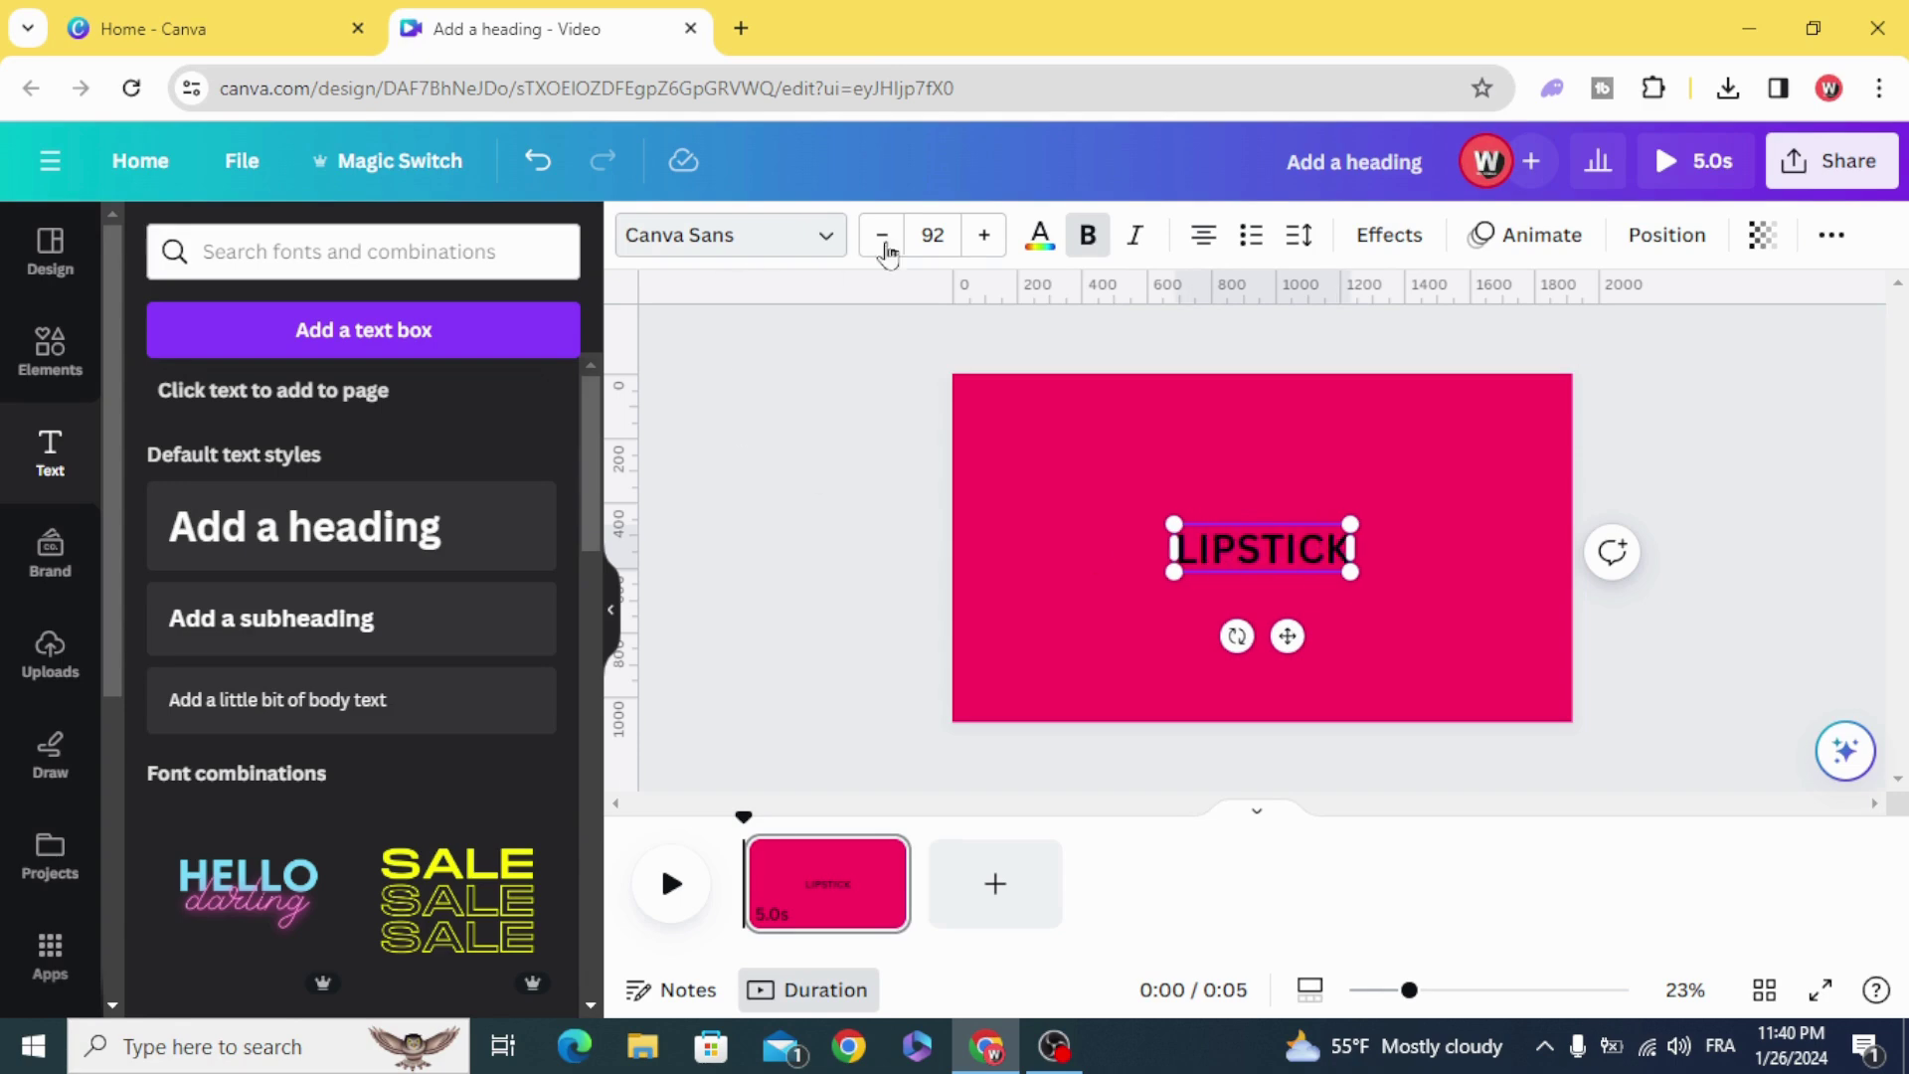
left_click(1038, 239)
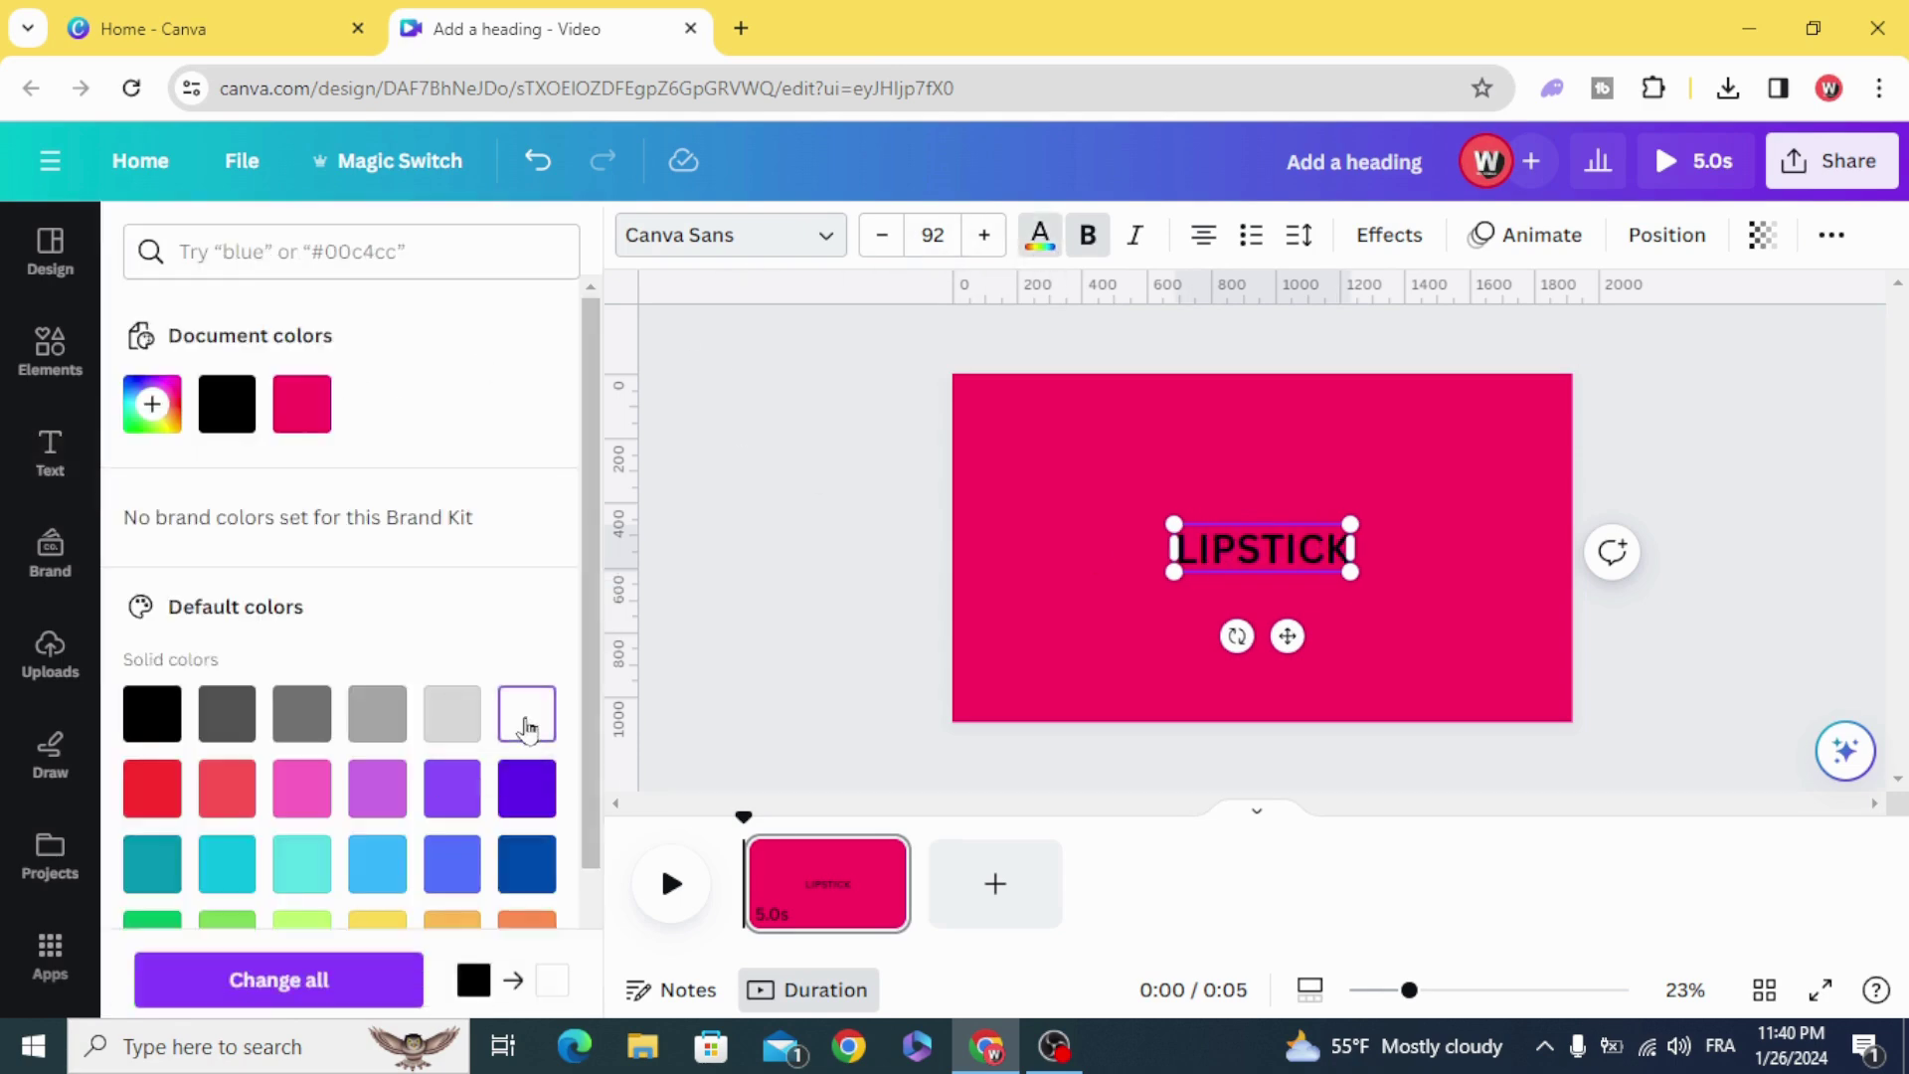
left_click(813, 589)
left_click(1268, 552)
left_click(1038, 235)
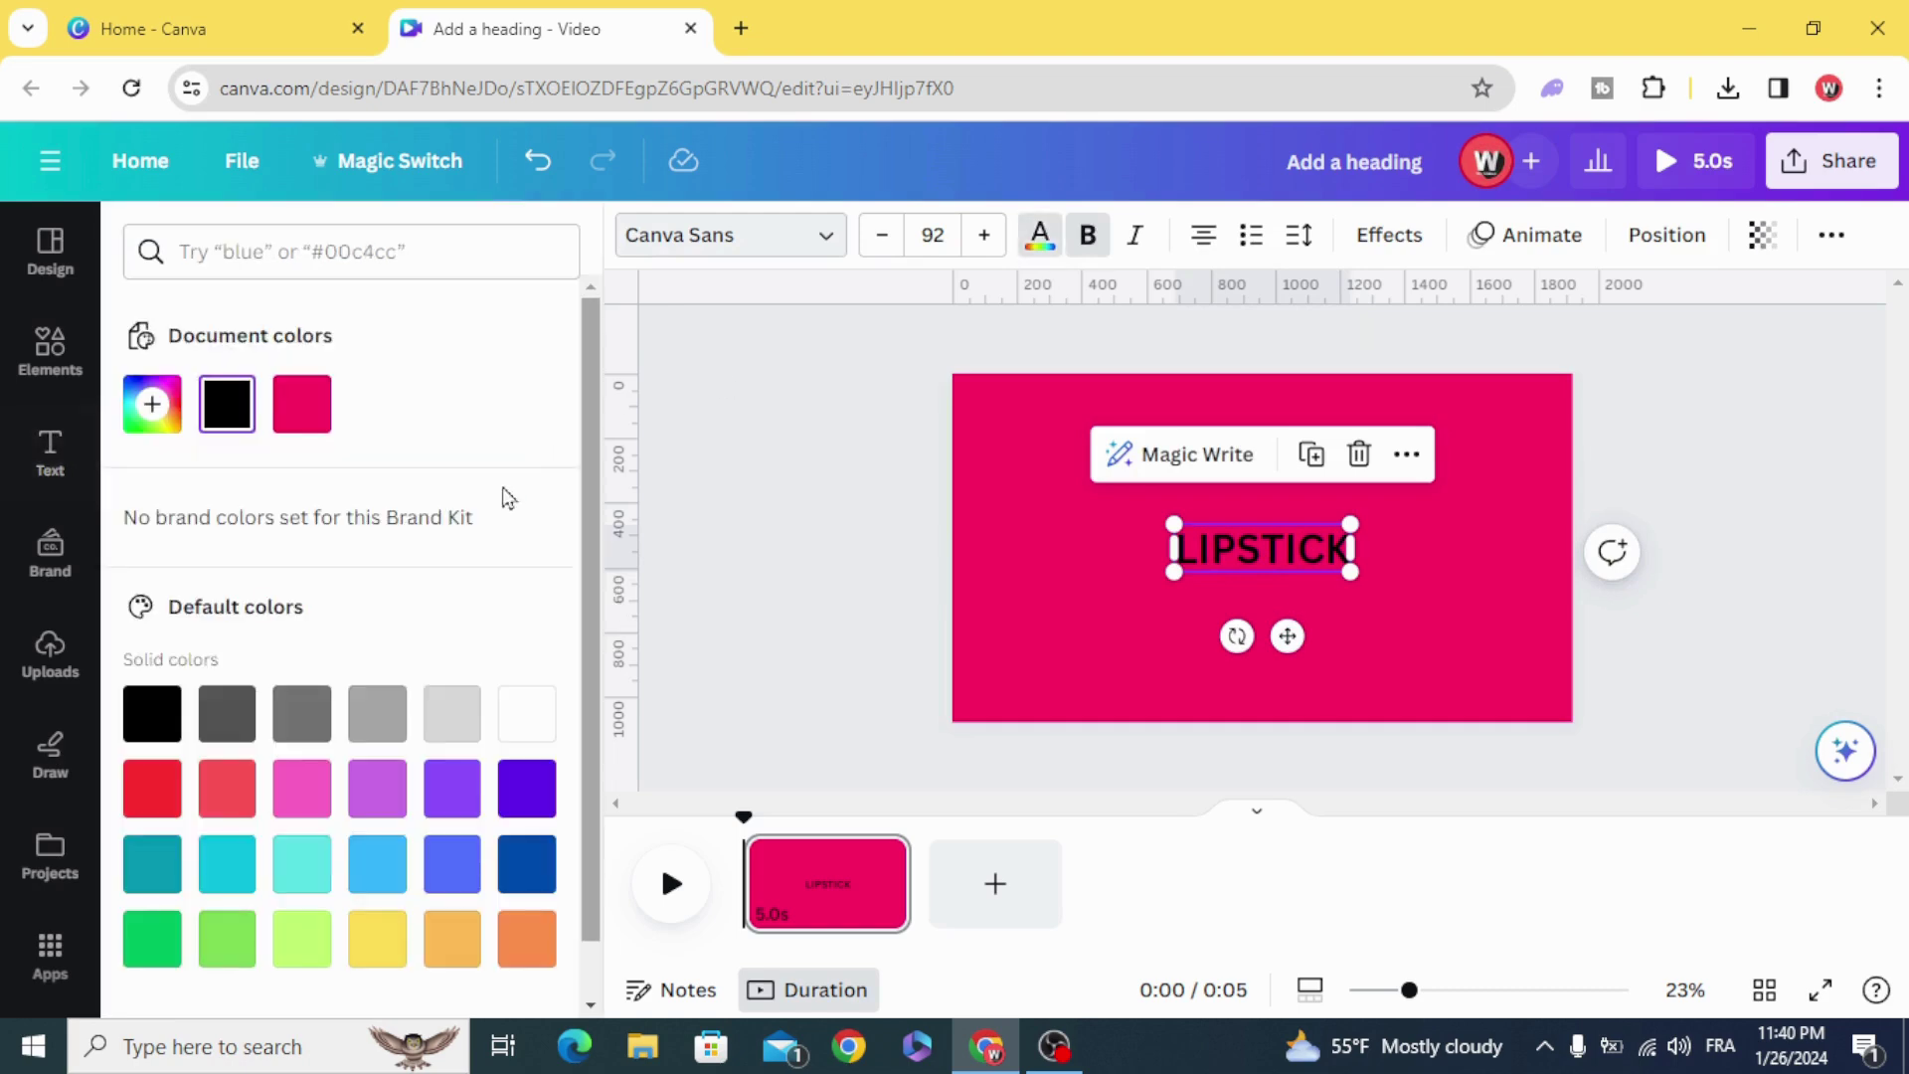
left_click(525, 713)
- Enlarge the heading, switch it to Anton font, and move it to the top
left_click_drag(1166, 522, 991, 474)
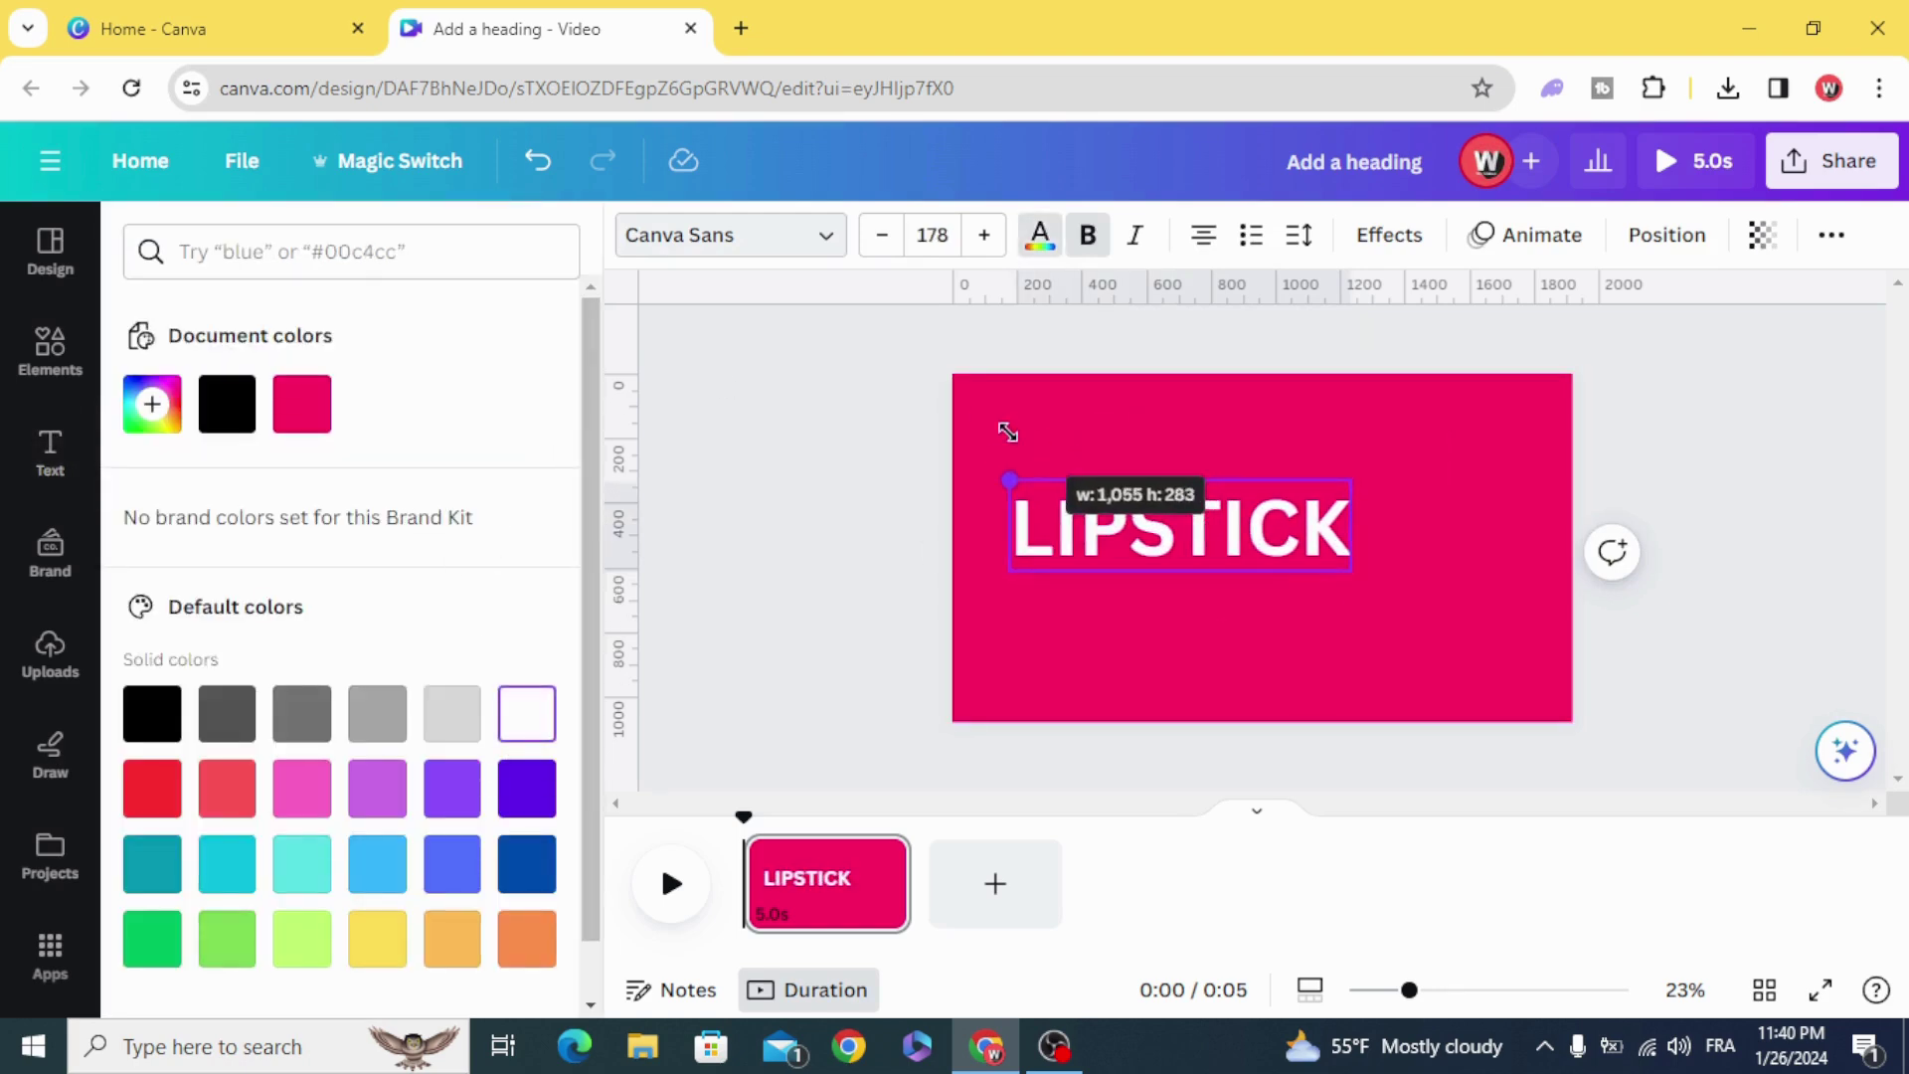
left_click(731, 234)
scroll(403, 538, "down", 2)
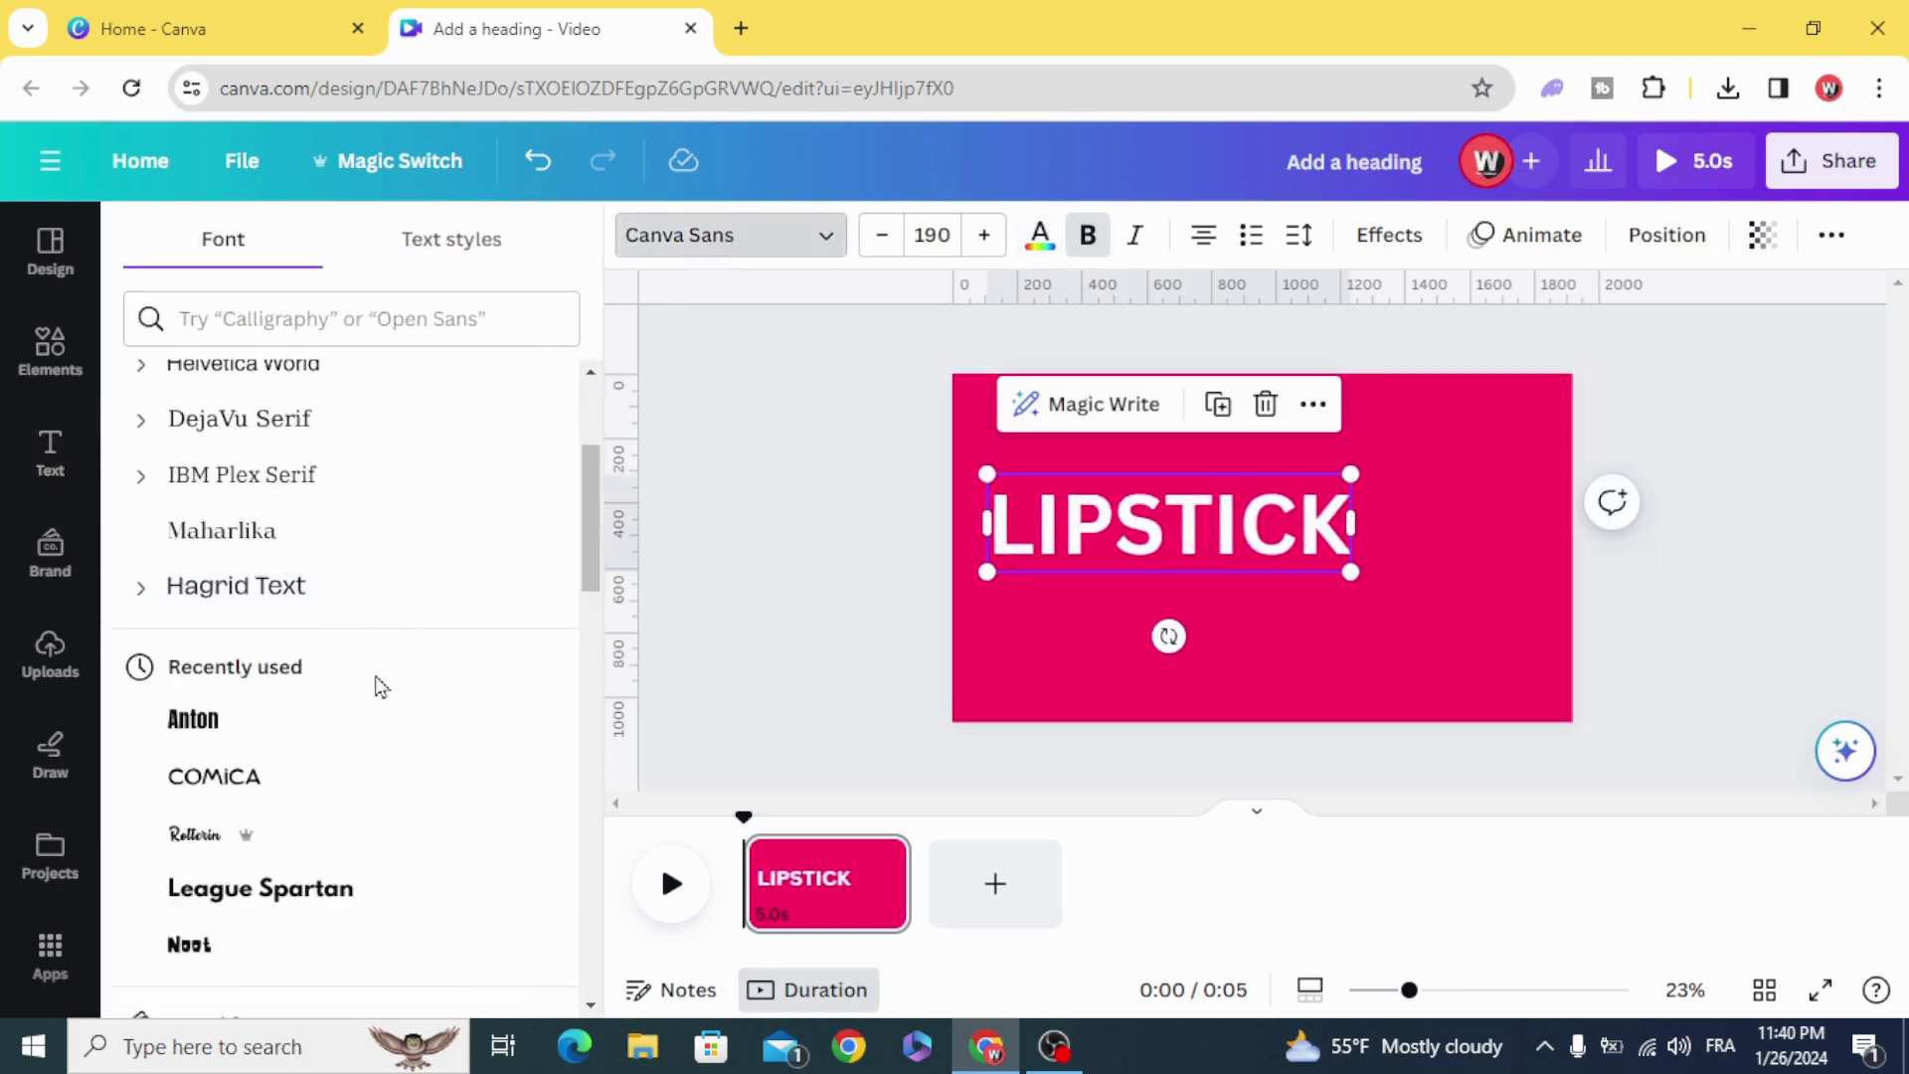
left_click(404, 727)
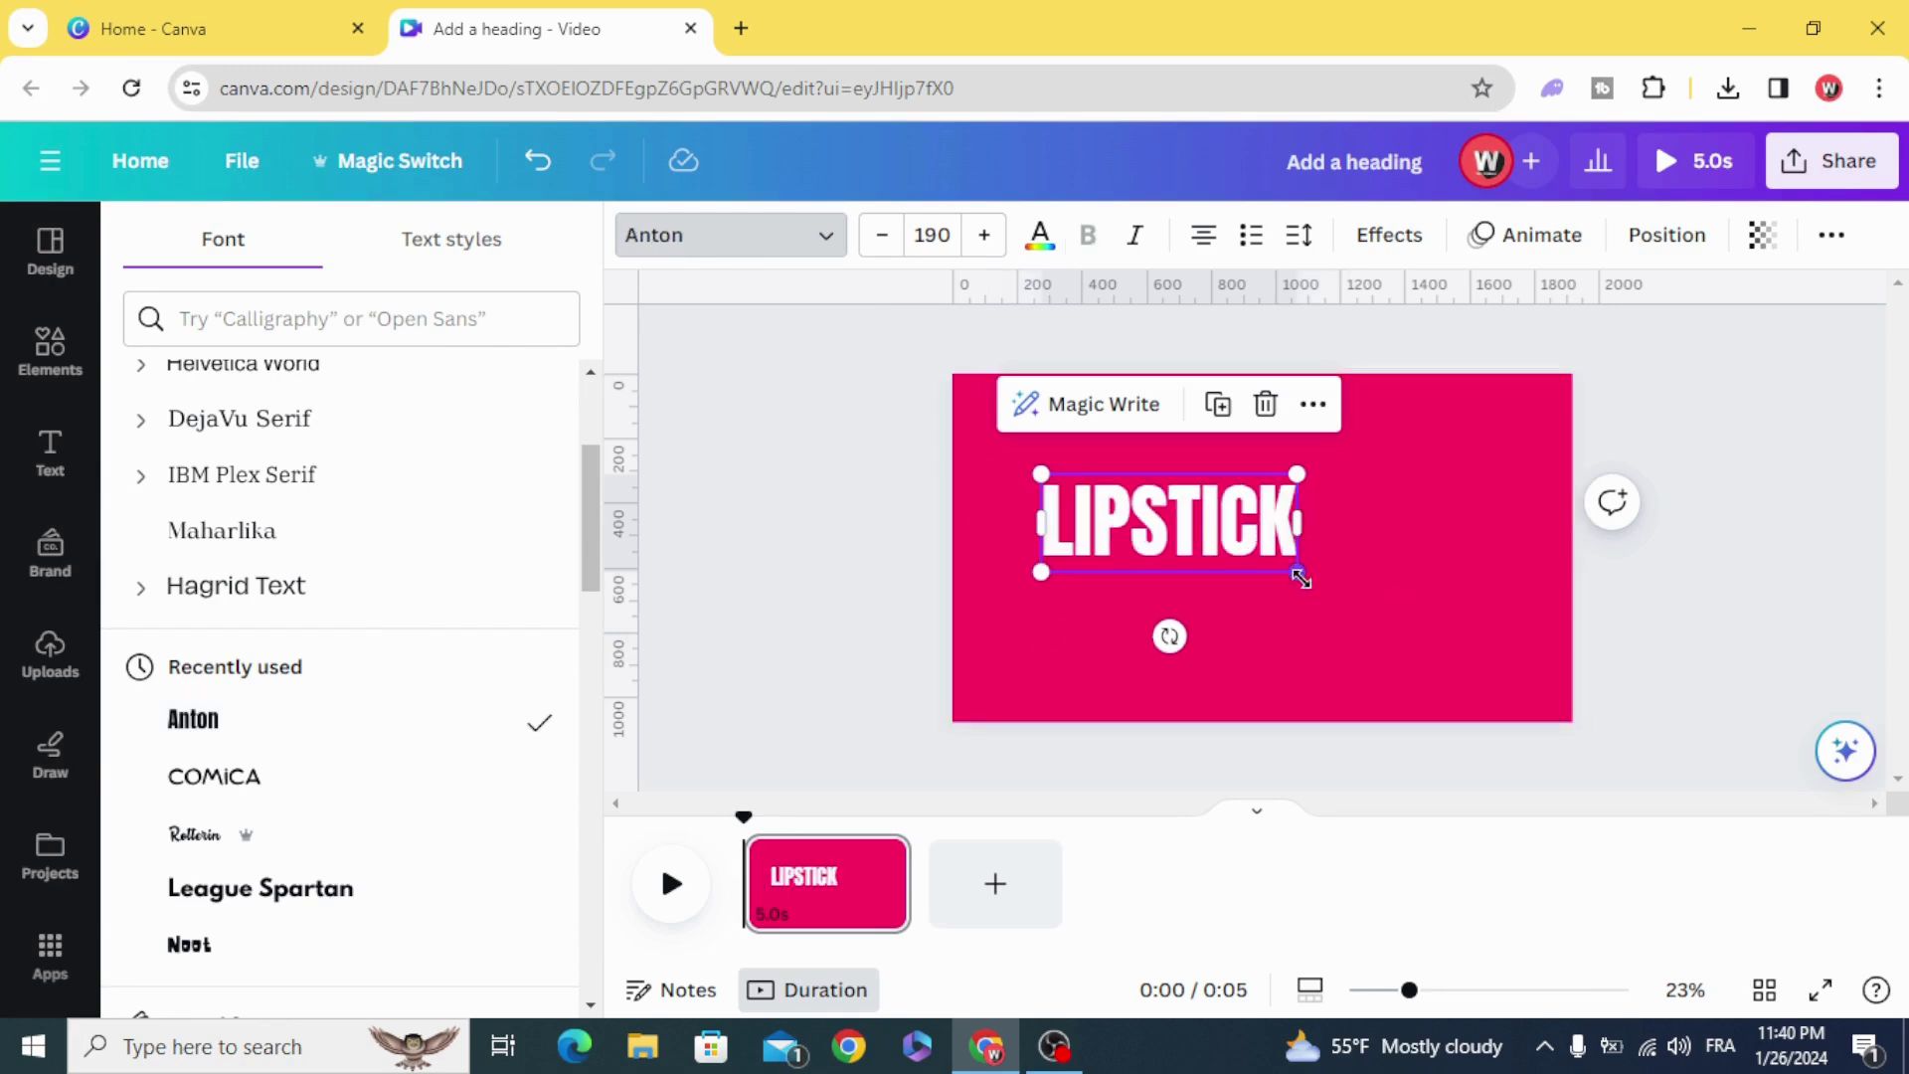
mouse_move(1350, 571)
left_mouse_down()
mouse_move(1469, 702)
mouse_move(1529, 633)
left_mouse_up()
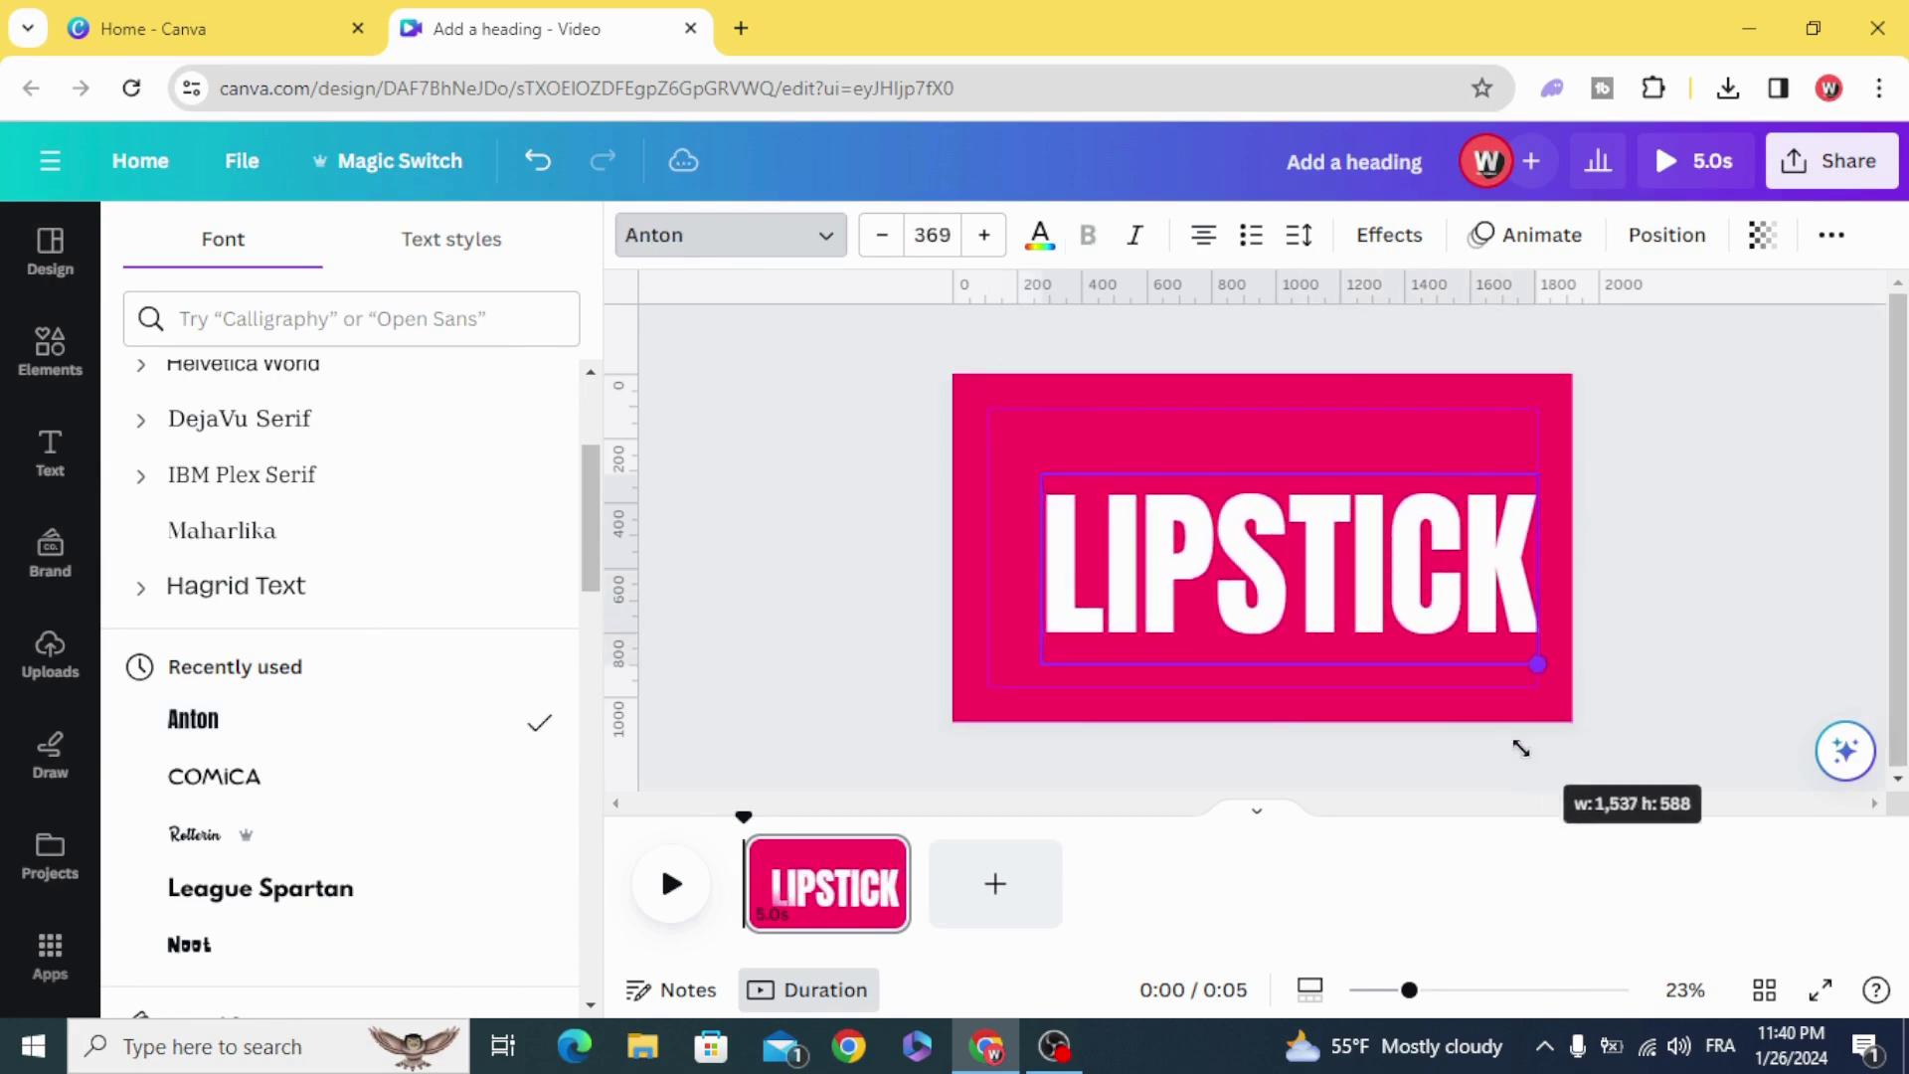
left_click(840, 567)
left_click_drag(1128, 574, 1130, 478)
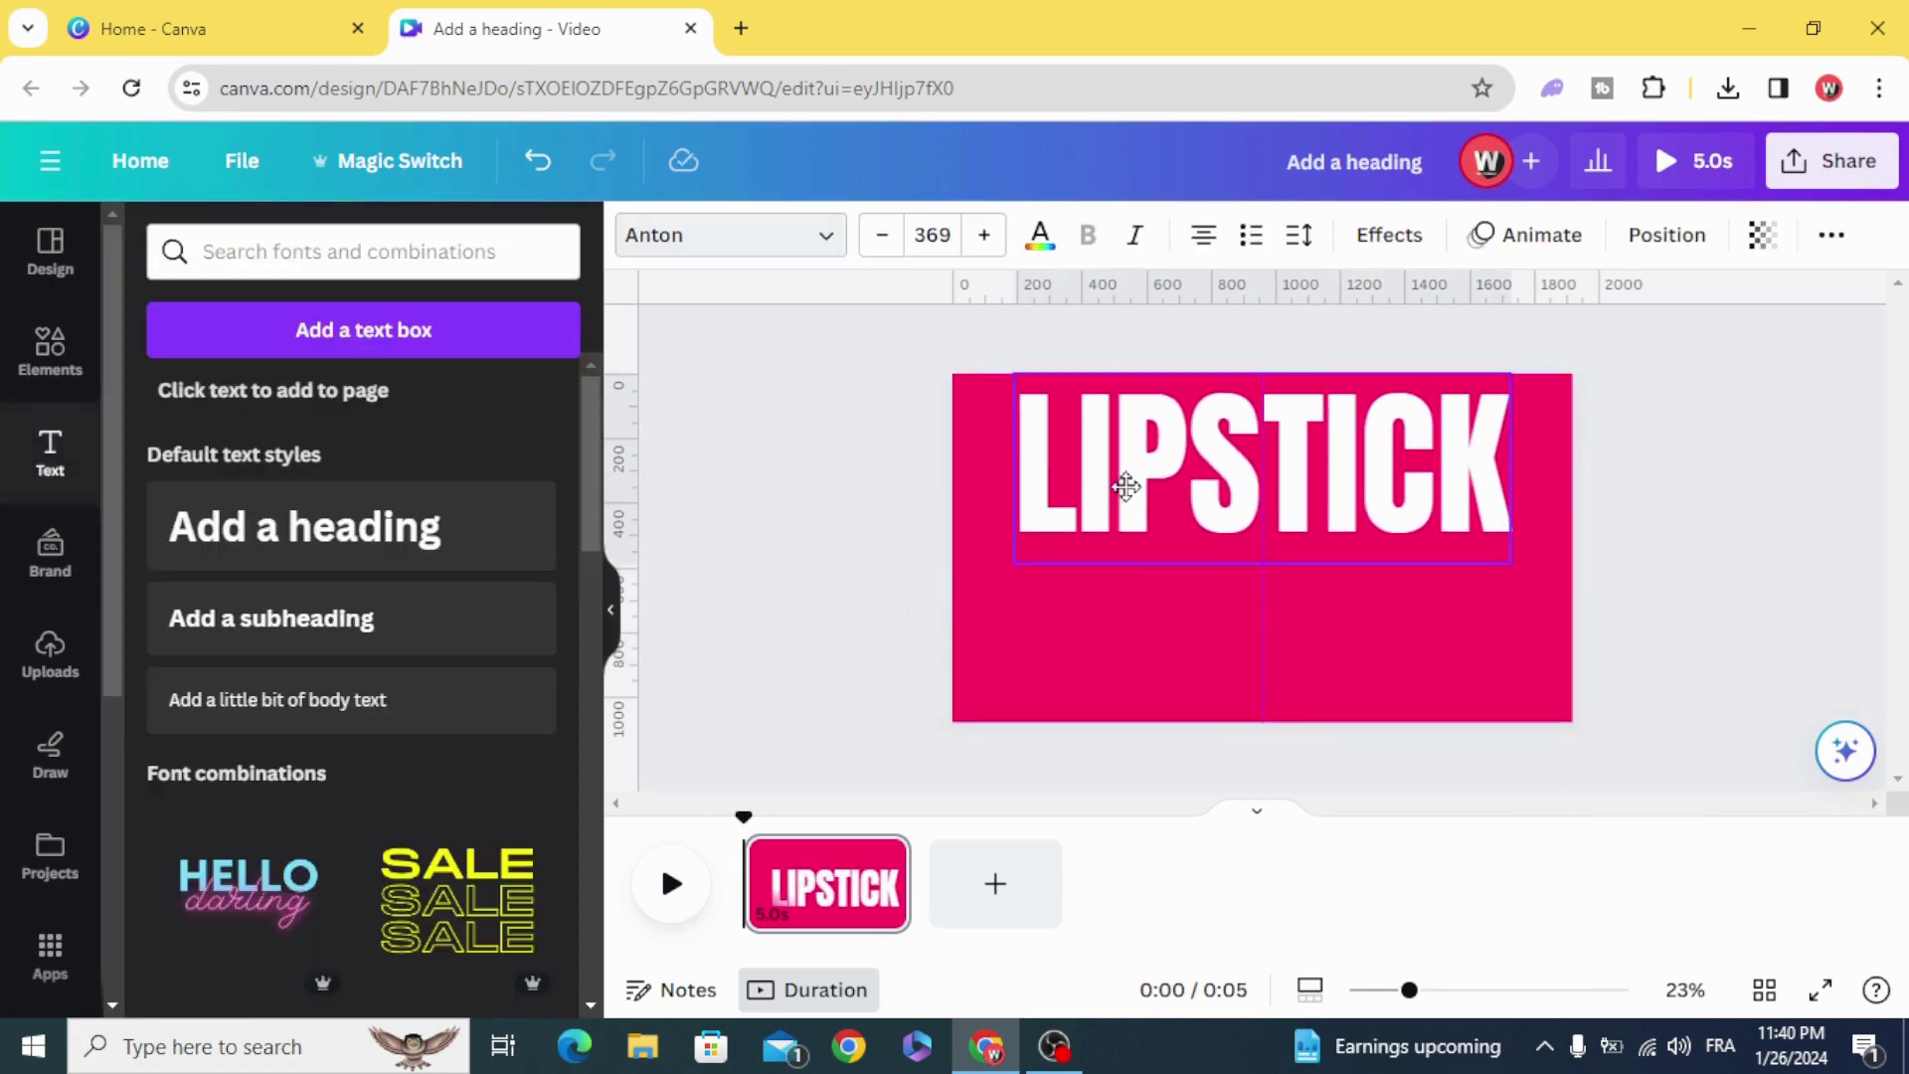
left_click(840, 544)
- Add a square shape and lower its transparency to about 6
left_click(49, 344)
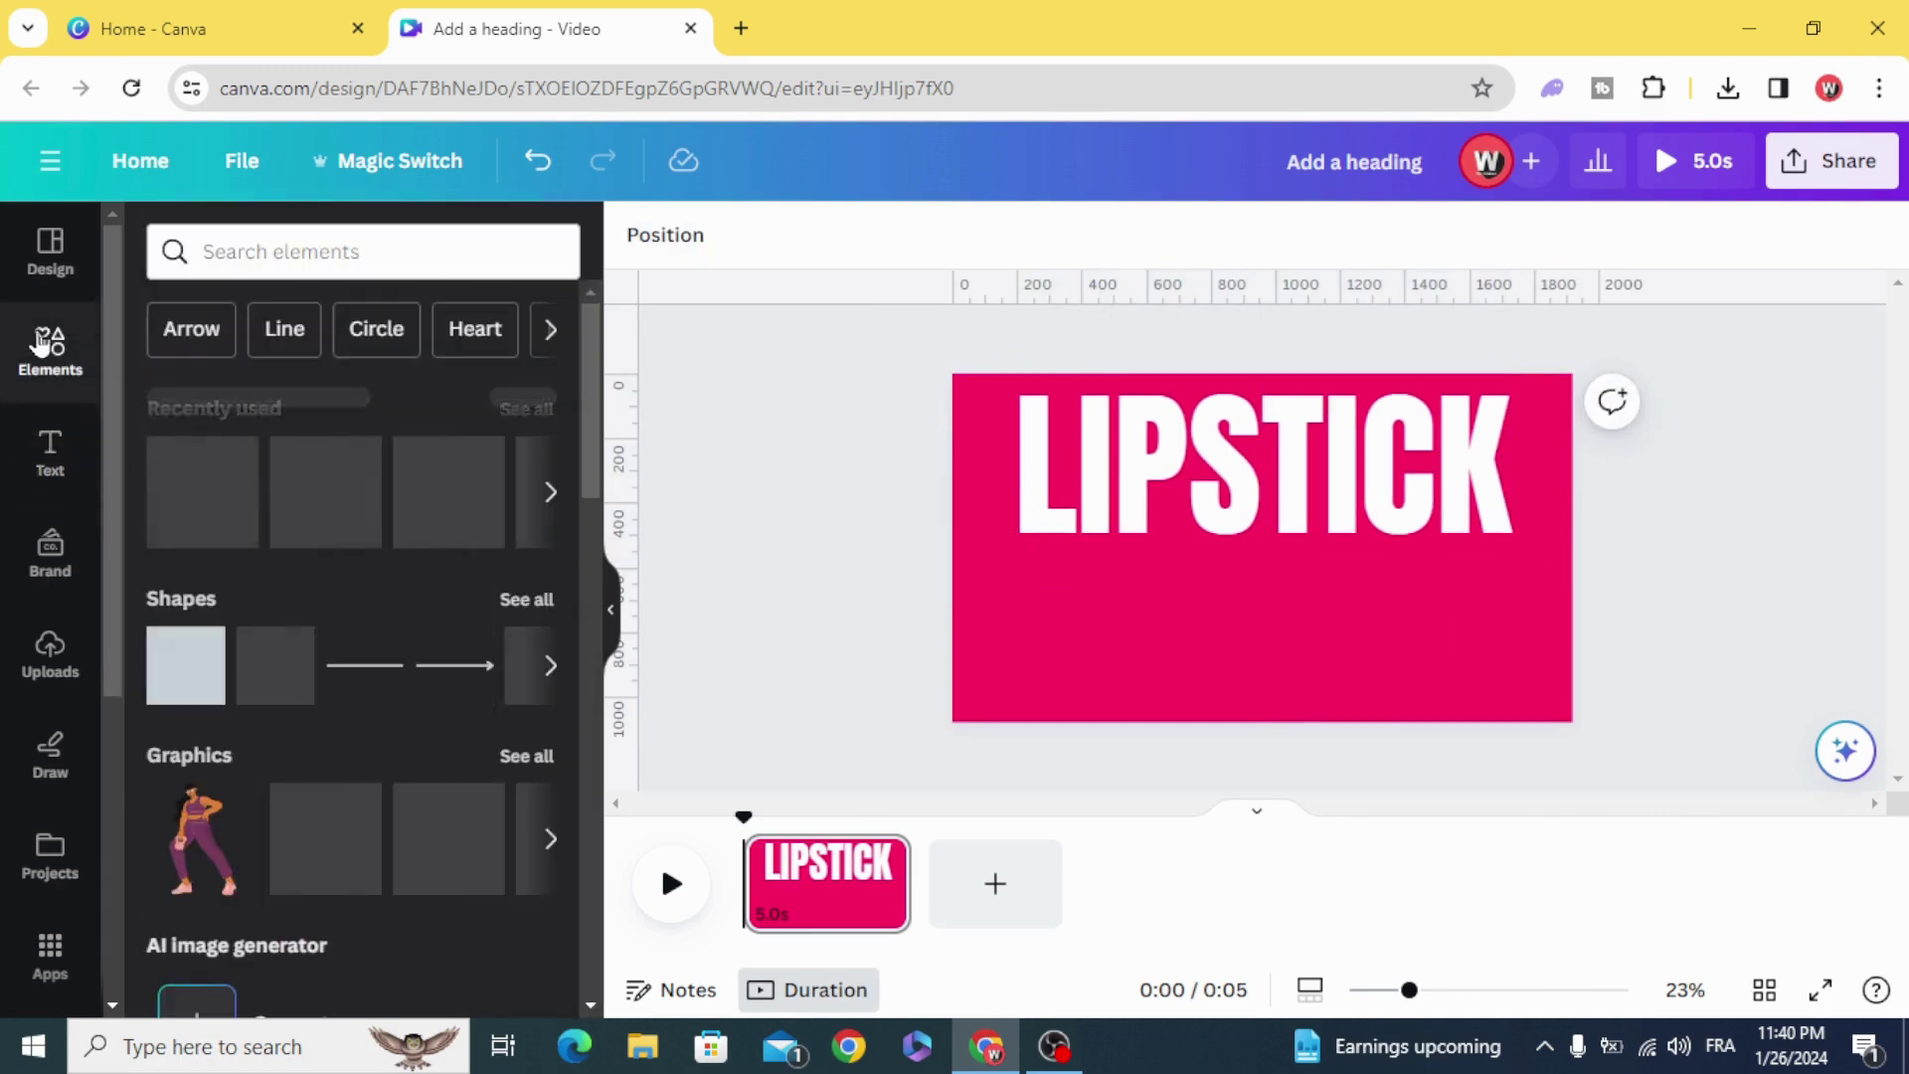
left_click(176, 683)
left_click(1164, 596)
left_click(1279, 537)
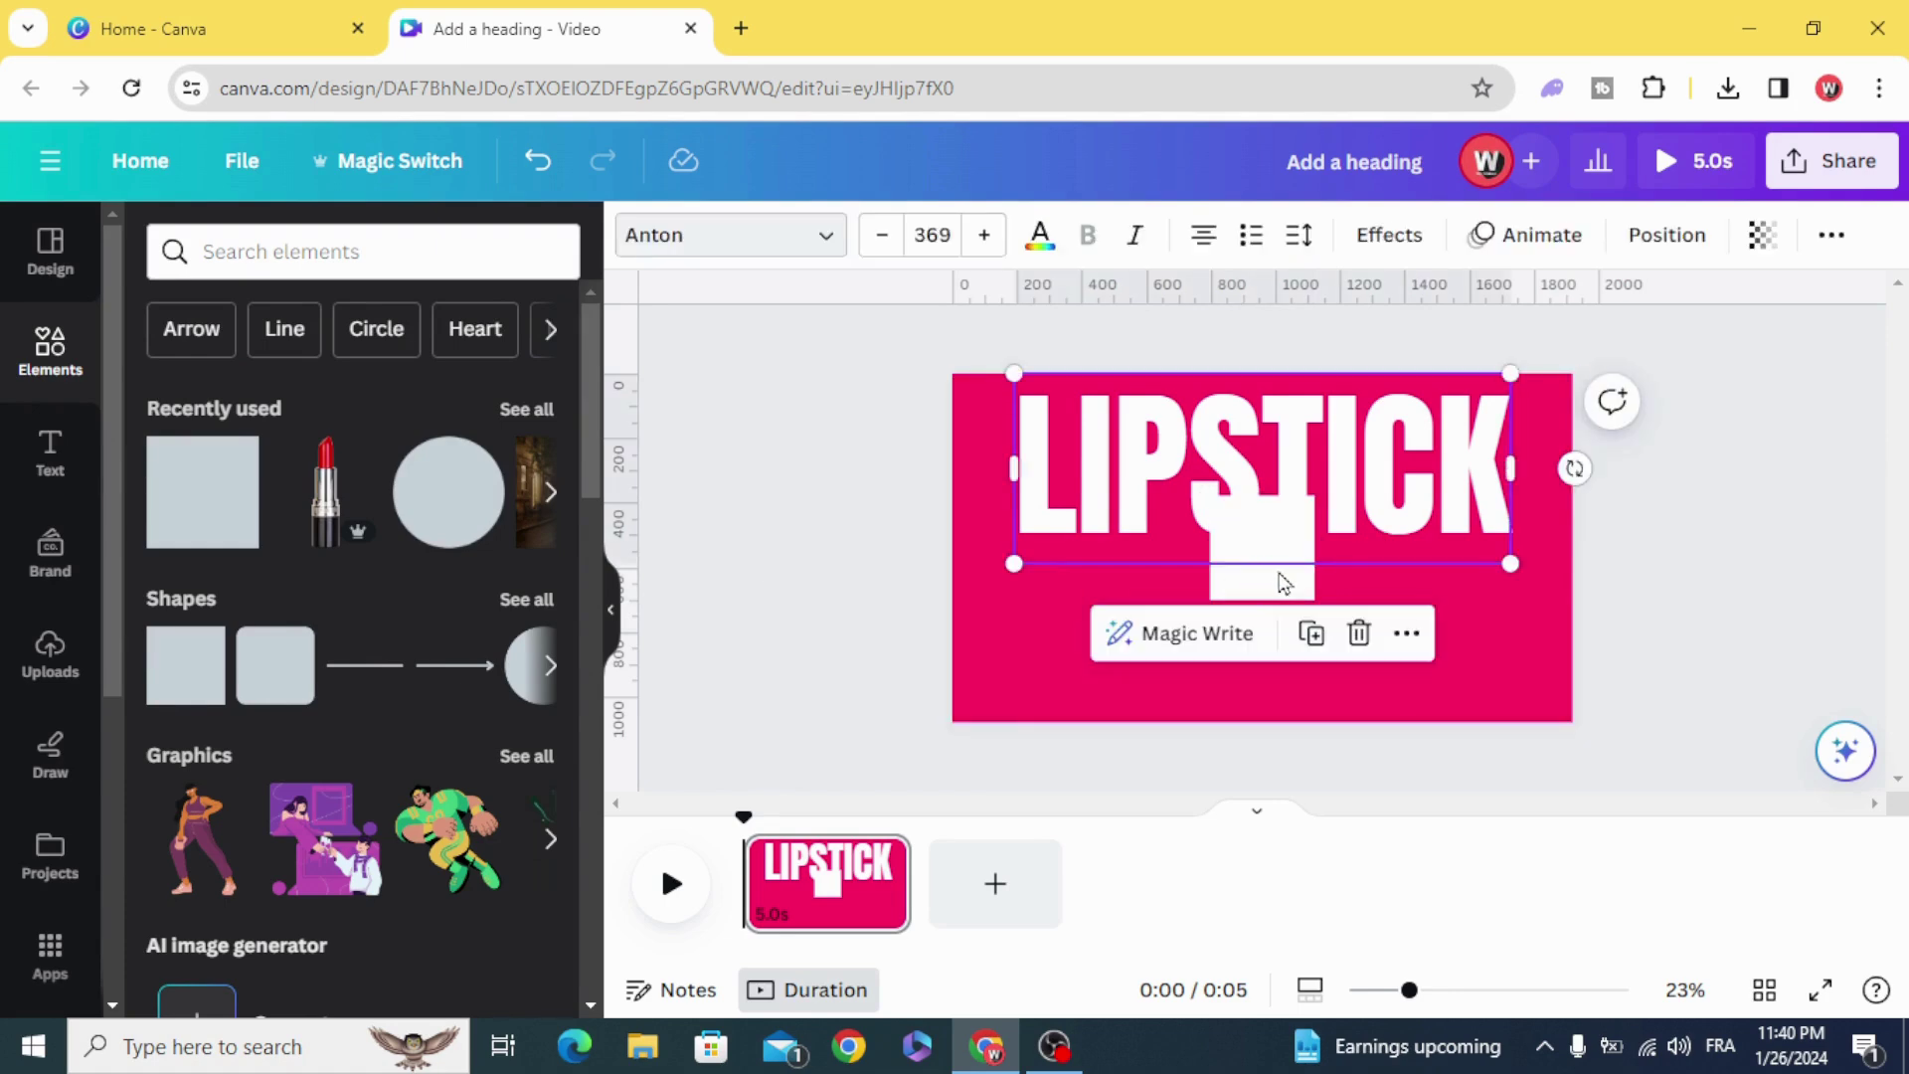
left_click(907, 569)
left_click(1287, 597)
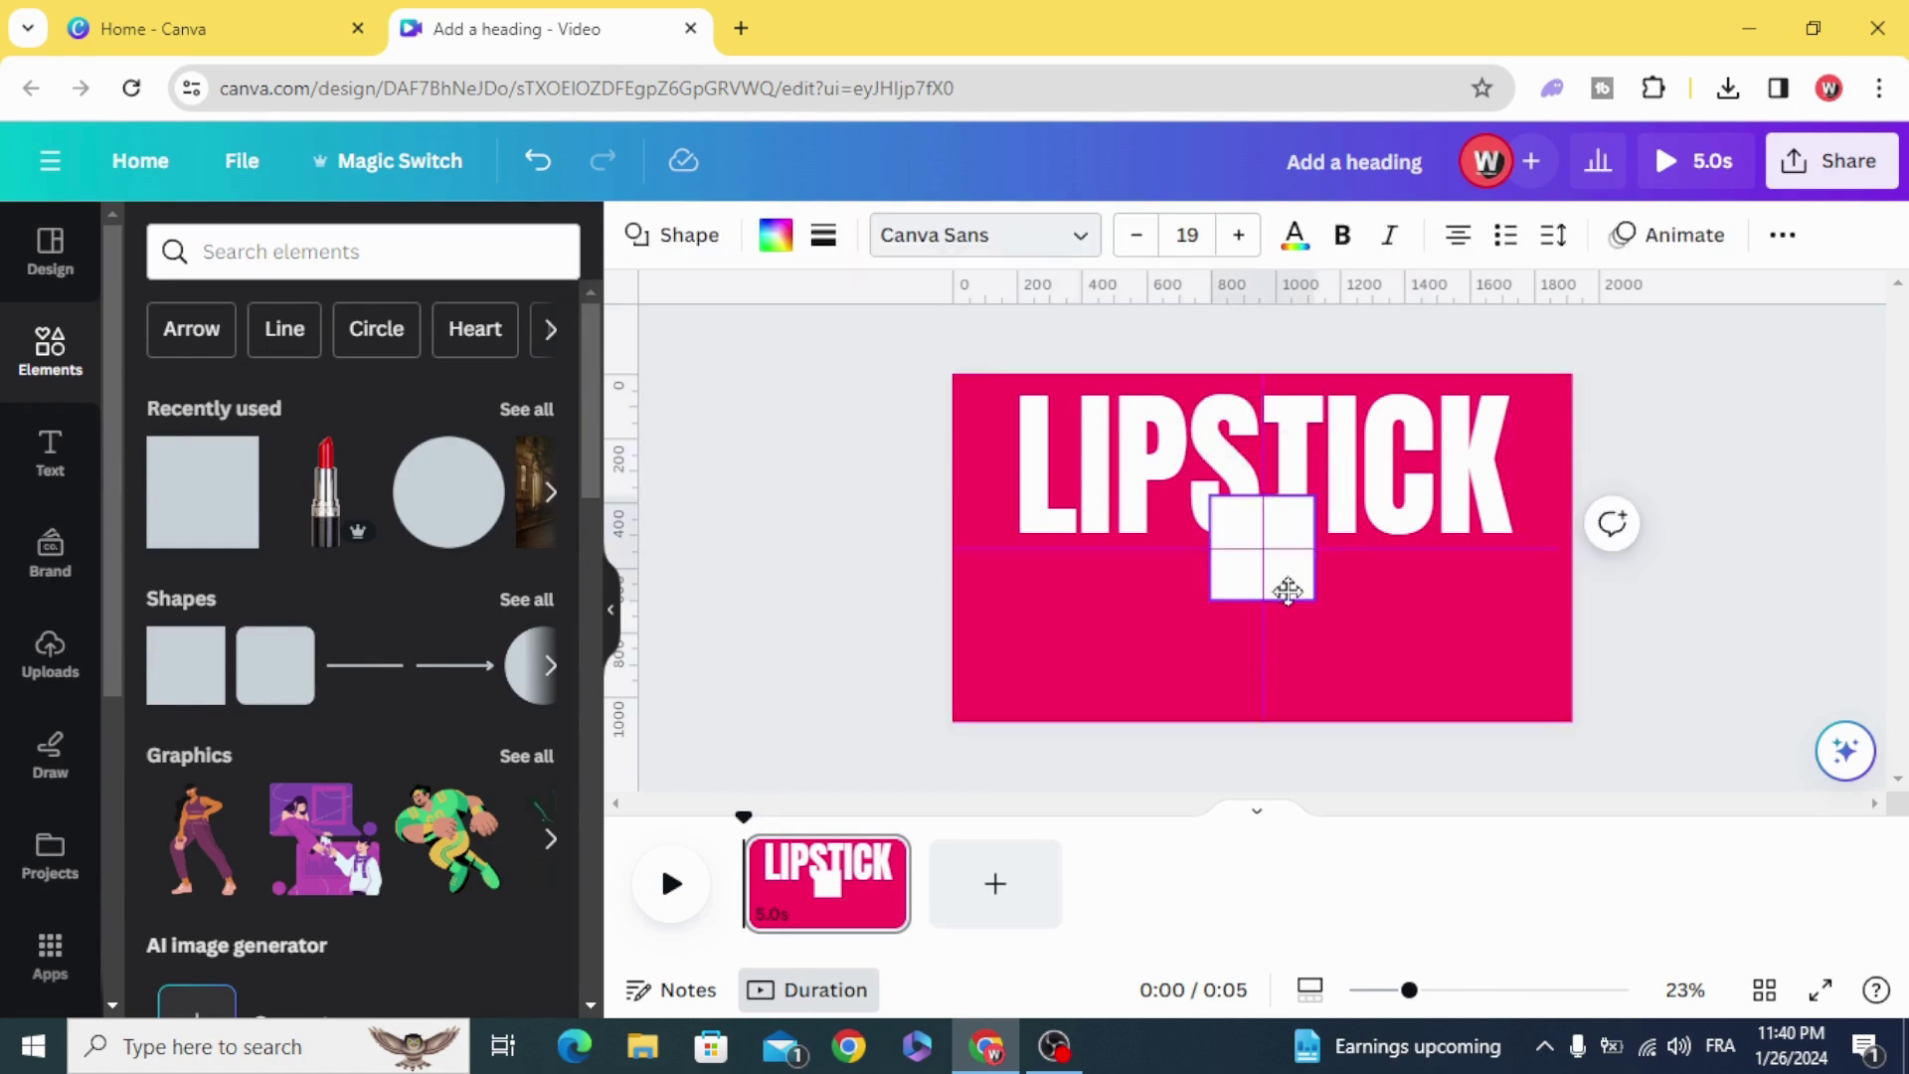
left_click(1785, 233)
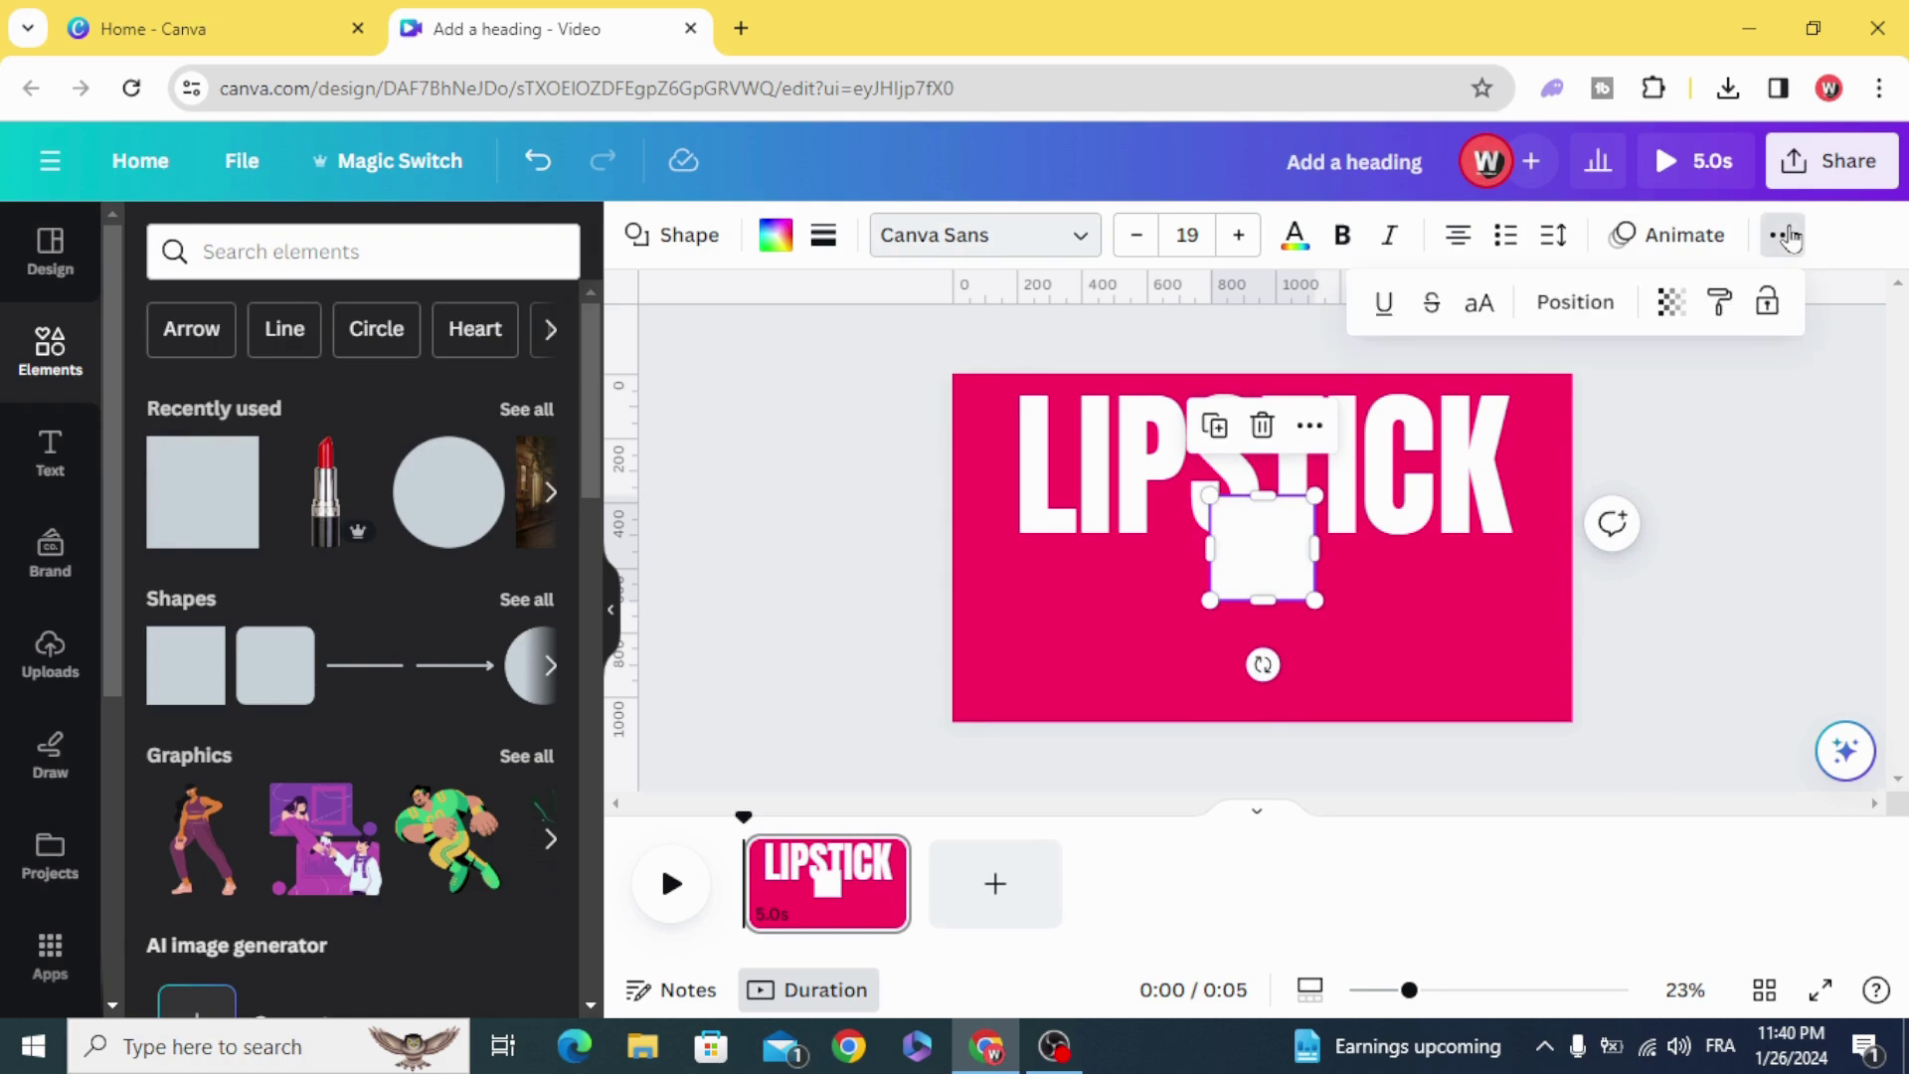
left_click(1671, 304)
left_click_drag(1673, 368, 1418, 369)
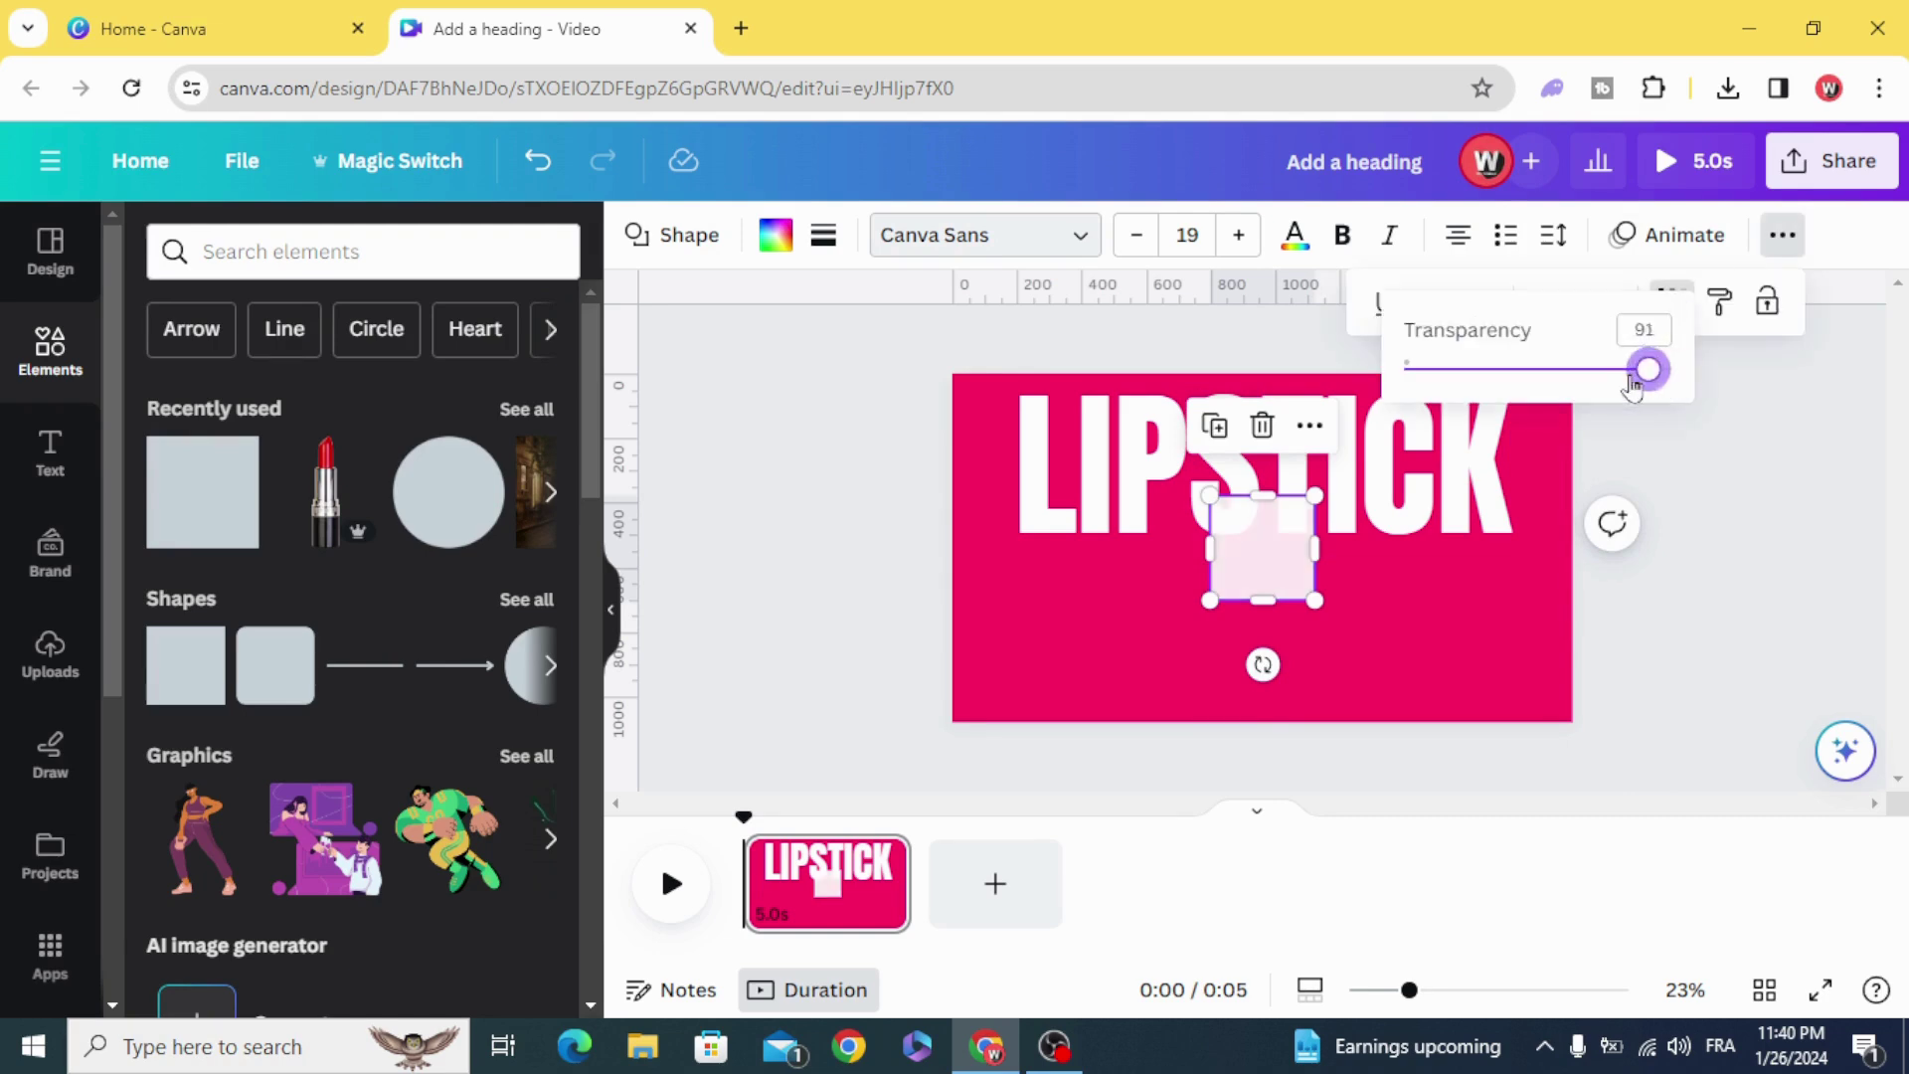
left_click(888, 522)
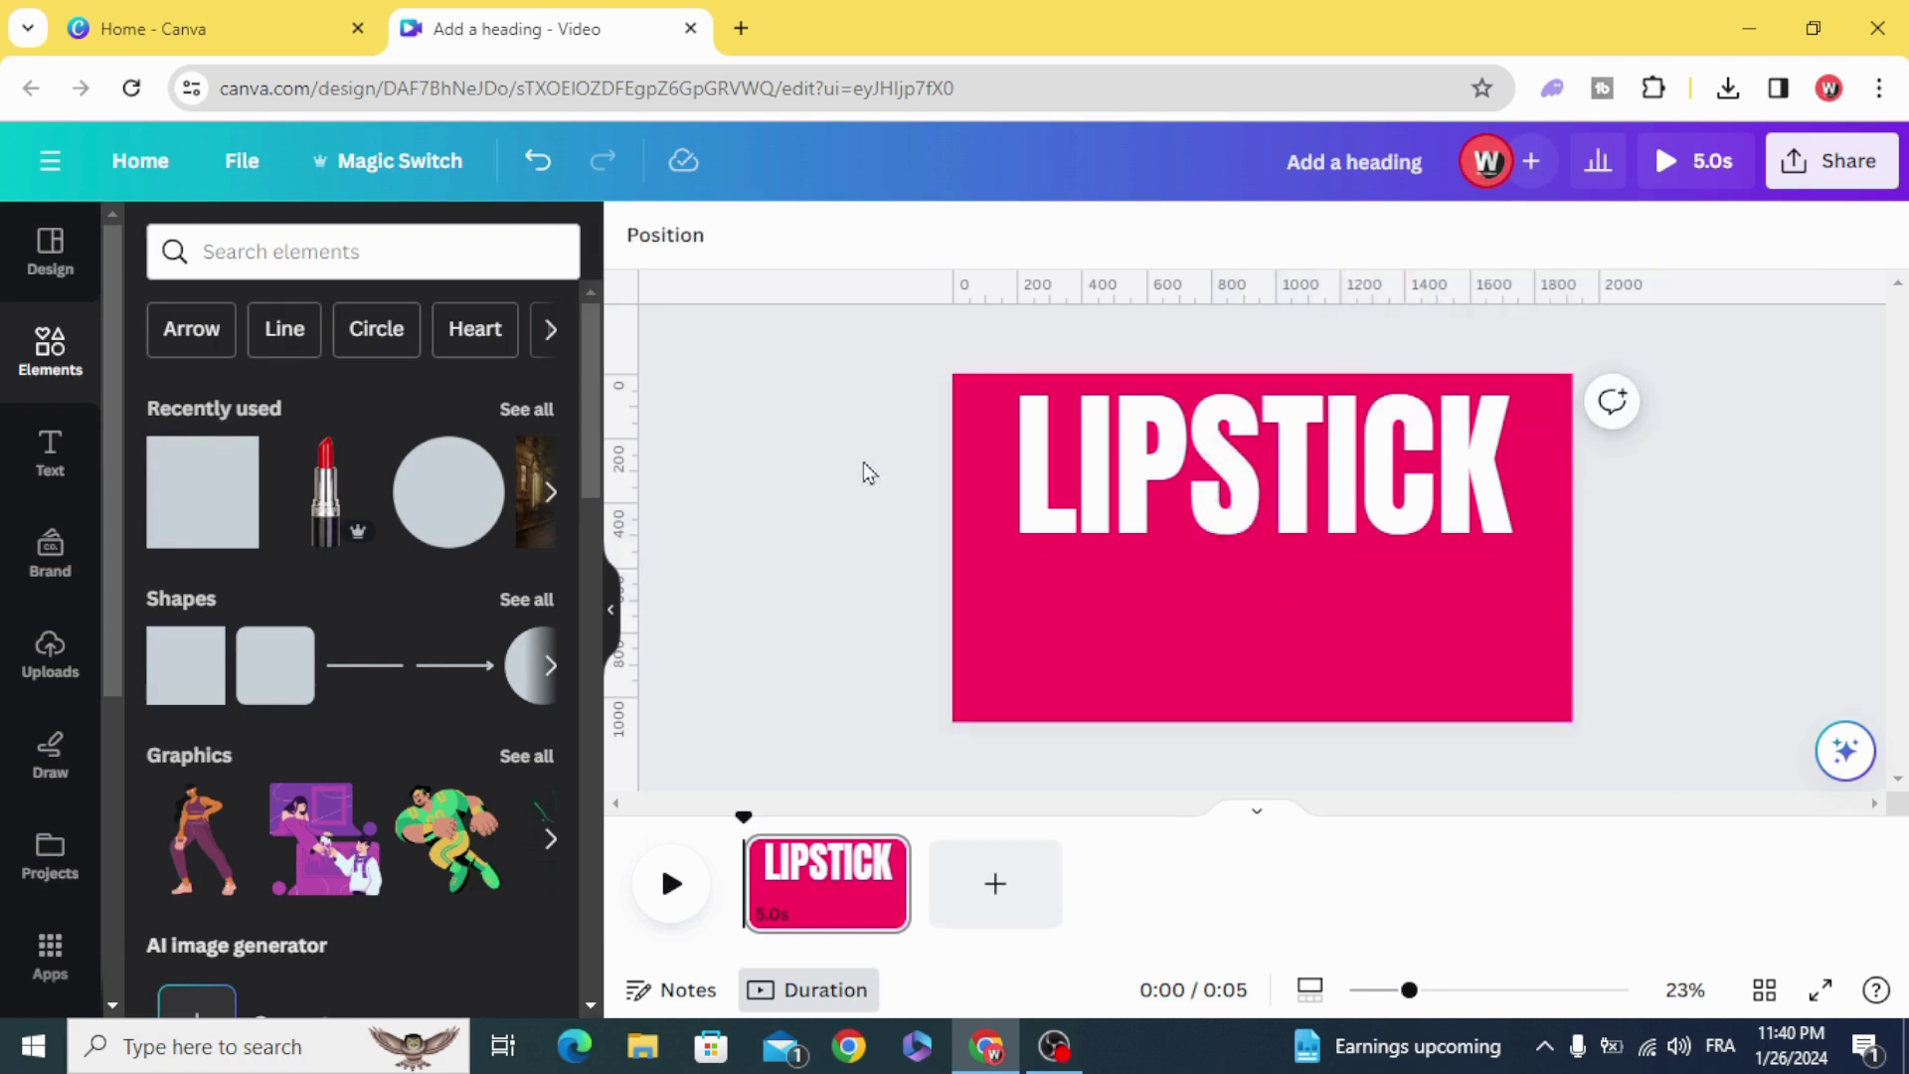
- Select the LIPSTICK heading and the square together and group them
left_click_drag(874, 445, 1063, 514)
mouse_move(1223, 504)
left_mouse_down()
mouse_move(1335, 545)
mouse_move(1369, 585)
left_mouse_up()
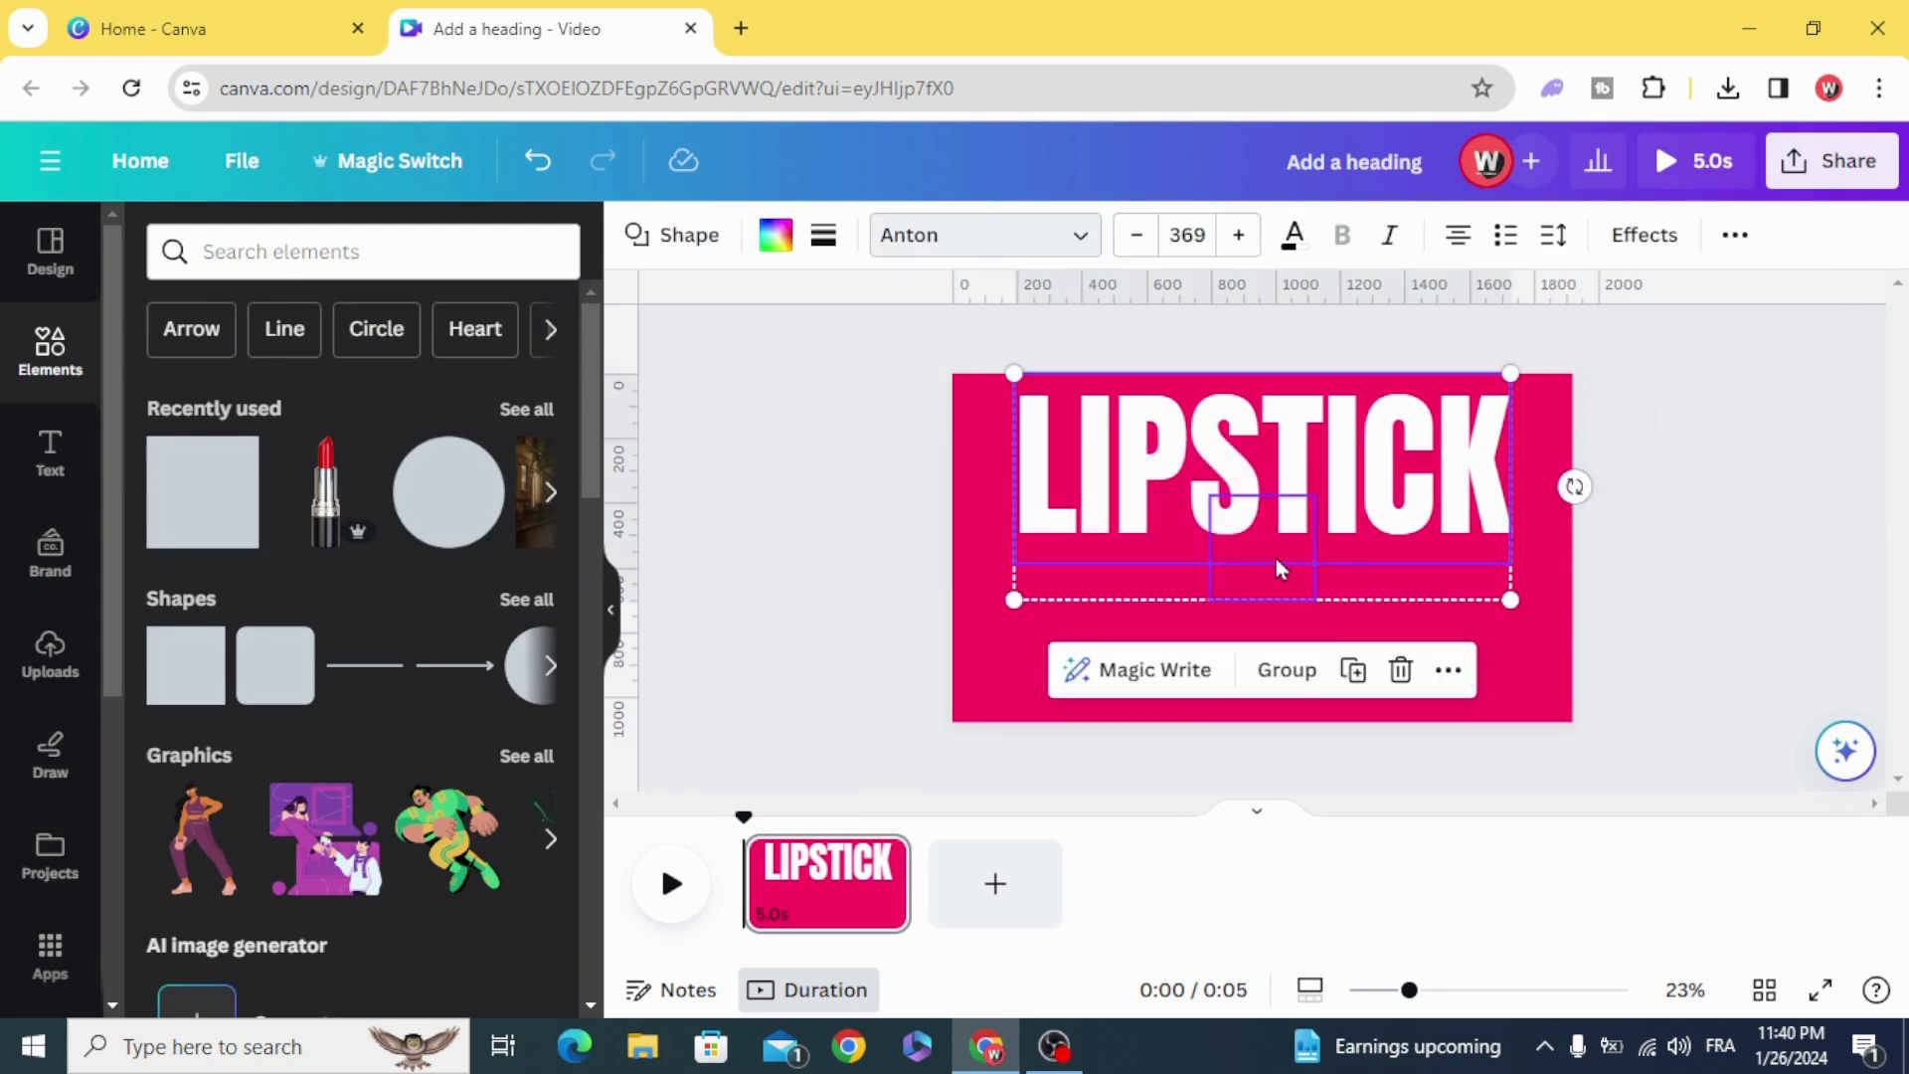
left_click(1285, 671)
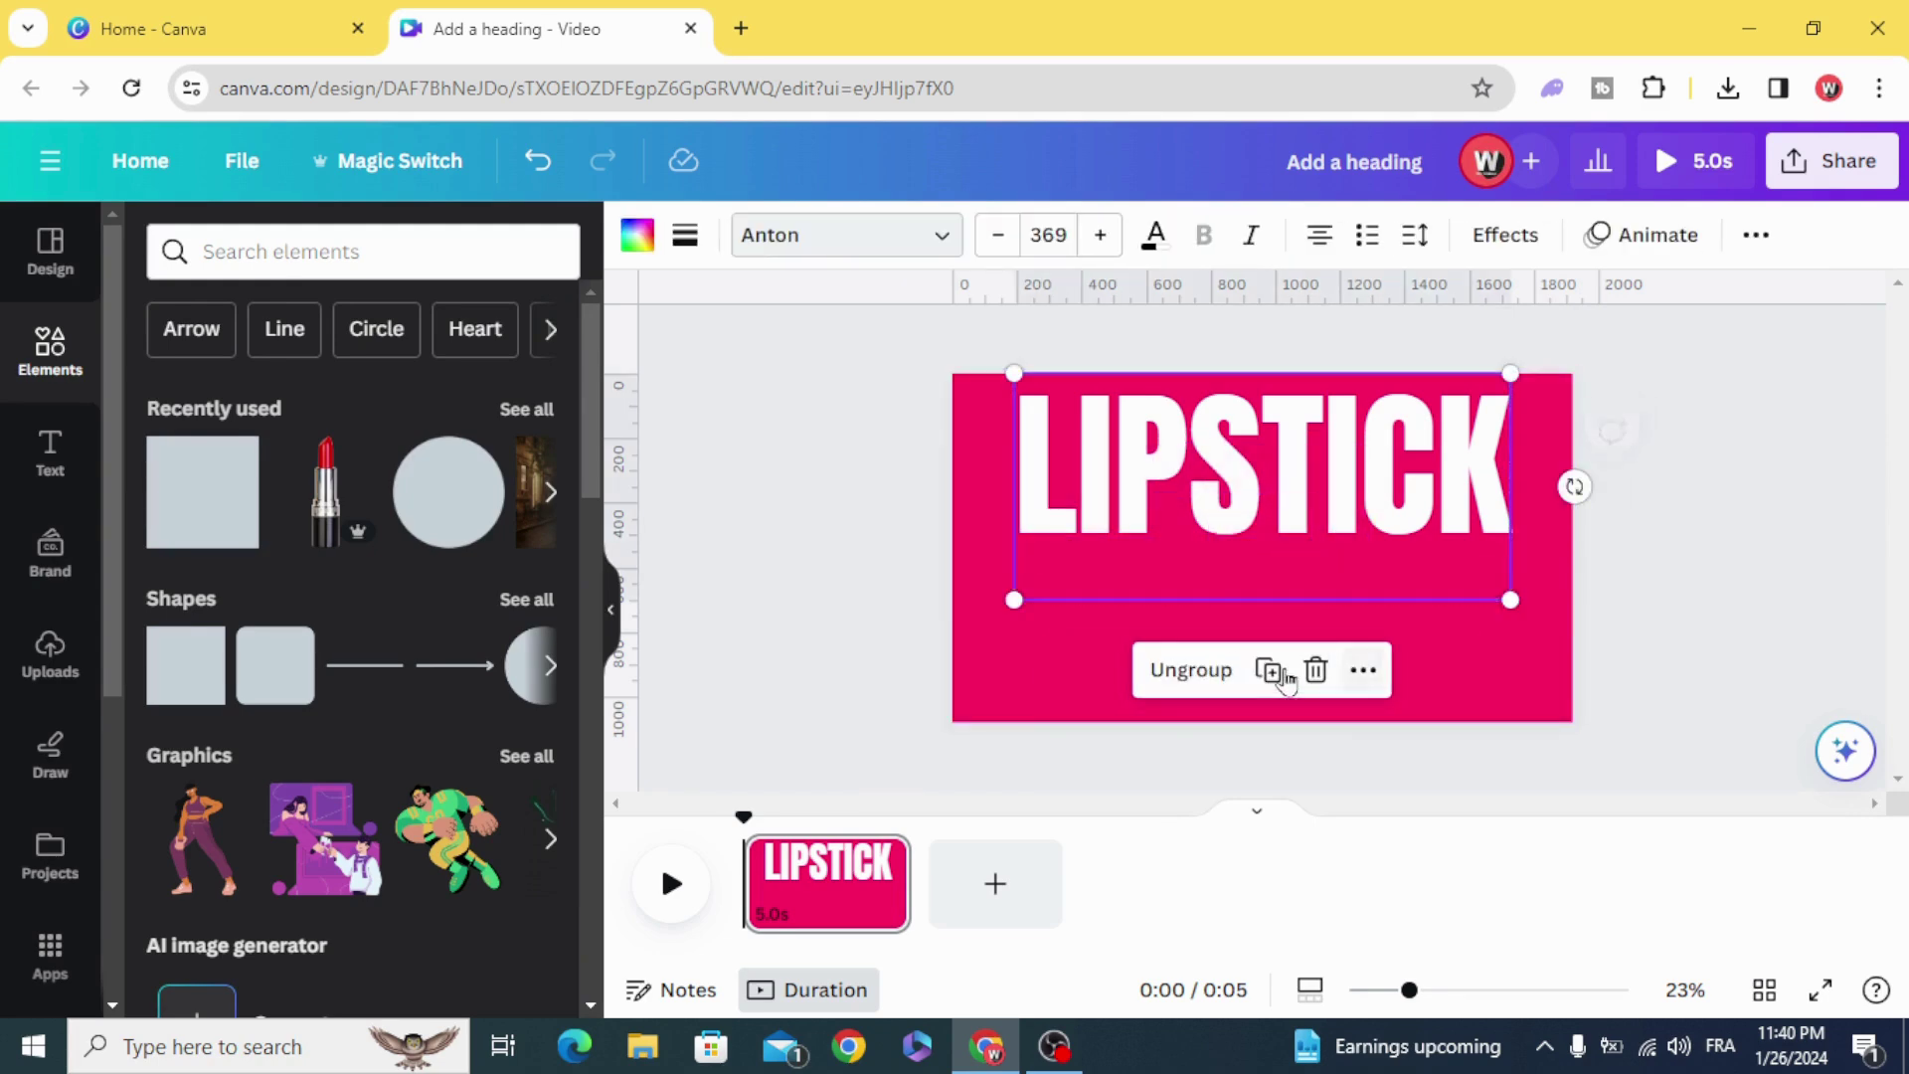
left_click(891, 555)
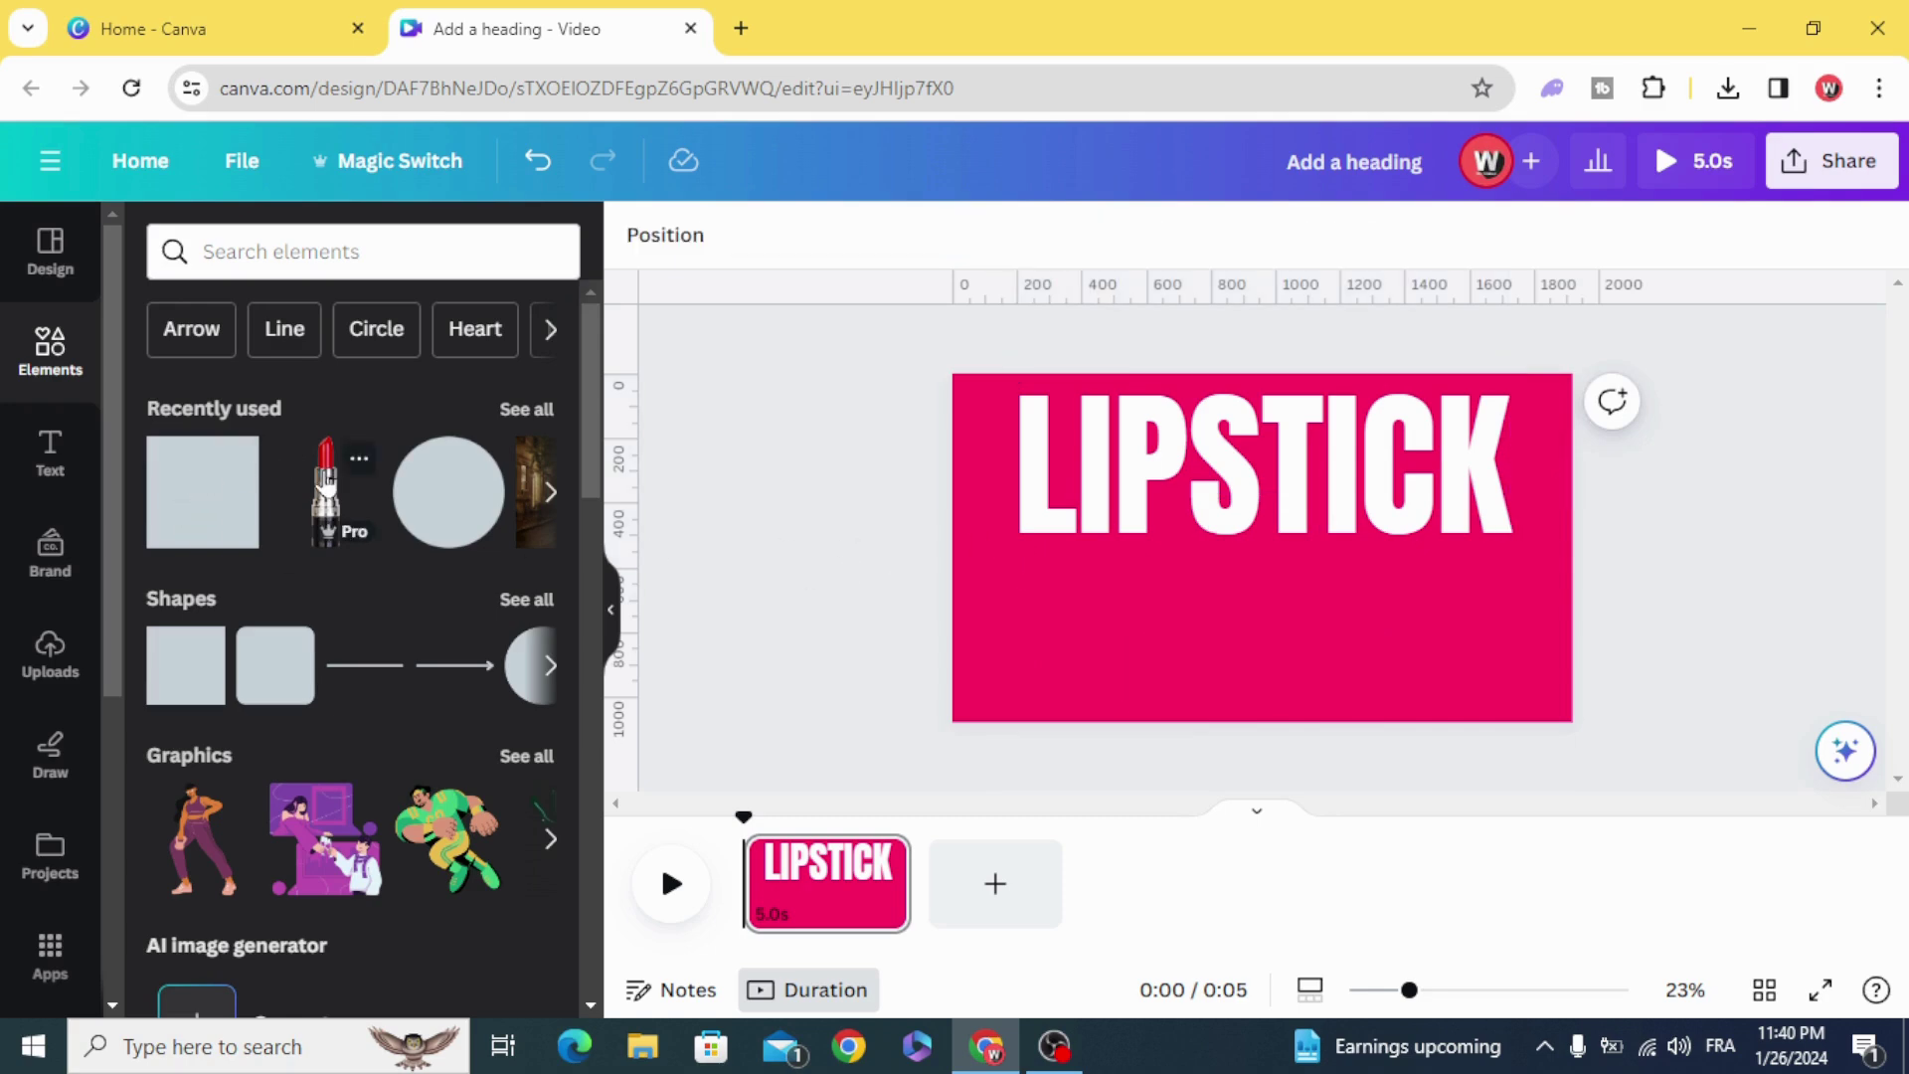
- Place the lipstick image, enlarge it, and lower it so only its tip shows
mouse_move(672, 527)
left_mouse_down()
mouse_move(1141, 596)
mouse_move(1223, 568)
left_mouse_up()
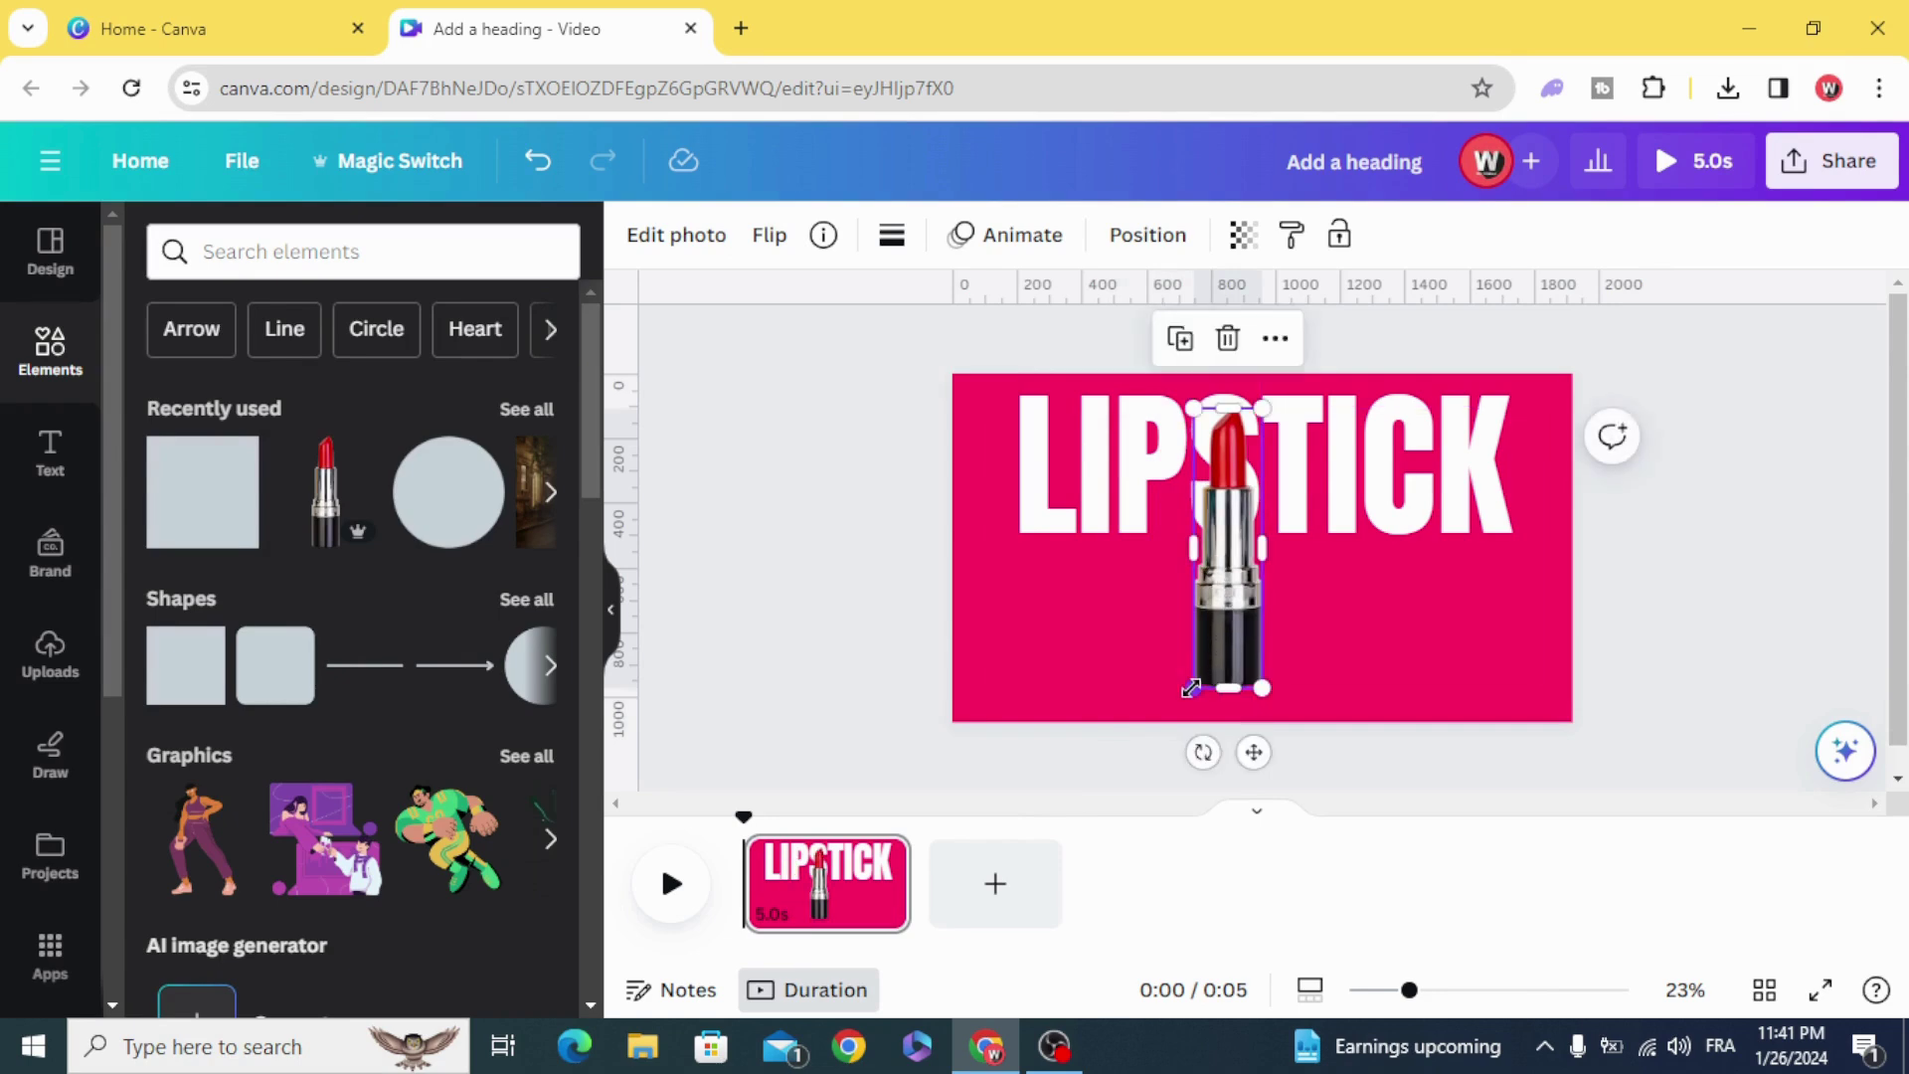
left_click_drag(1190, 688, 934, 930)
mouse_move(1192, 537)
left_mouse_down()
mouse_move(1255, 687)
mouse_move(1280, 687)
left_mouse_up()
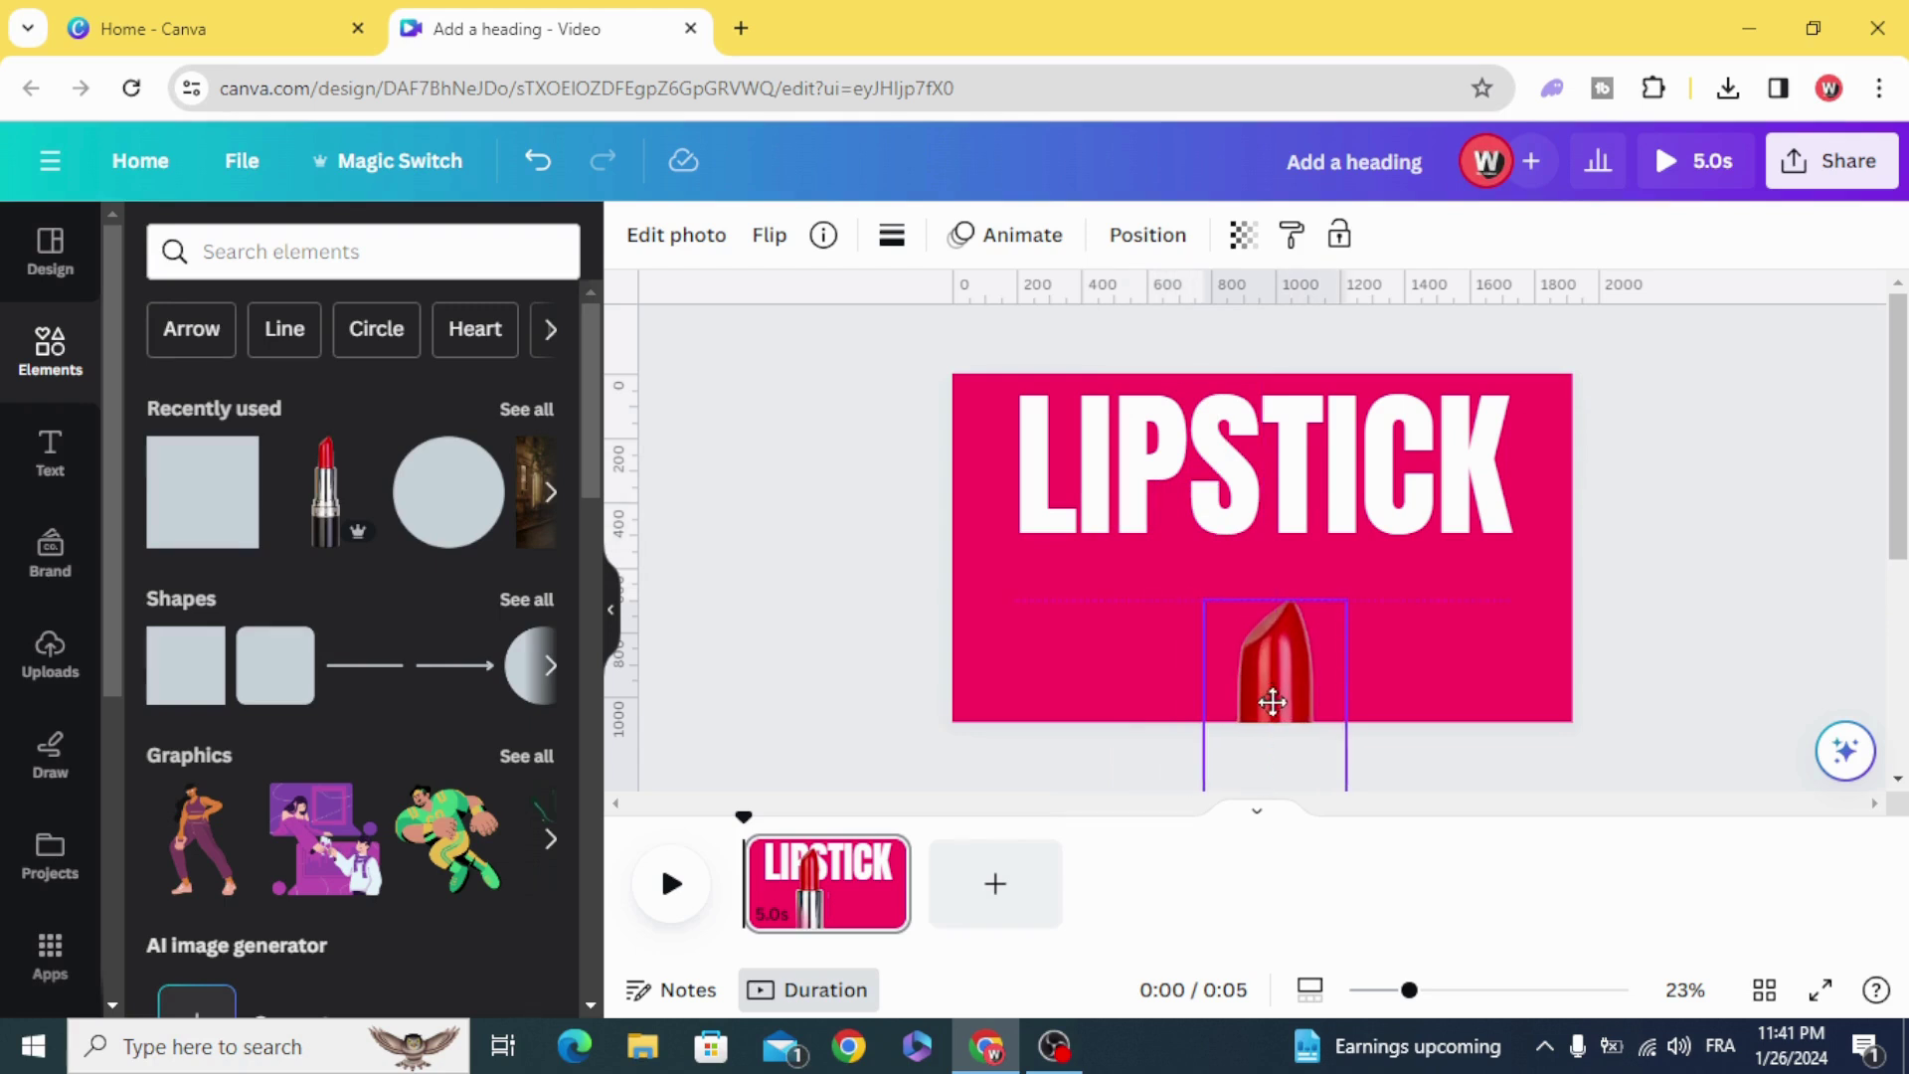
- Add a square above the lipstick tip and make it almost fully transparent
left_click(185, 665)
left_click(759, 492)
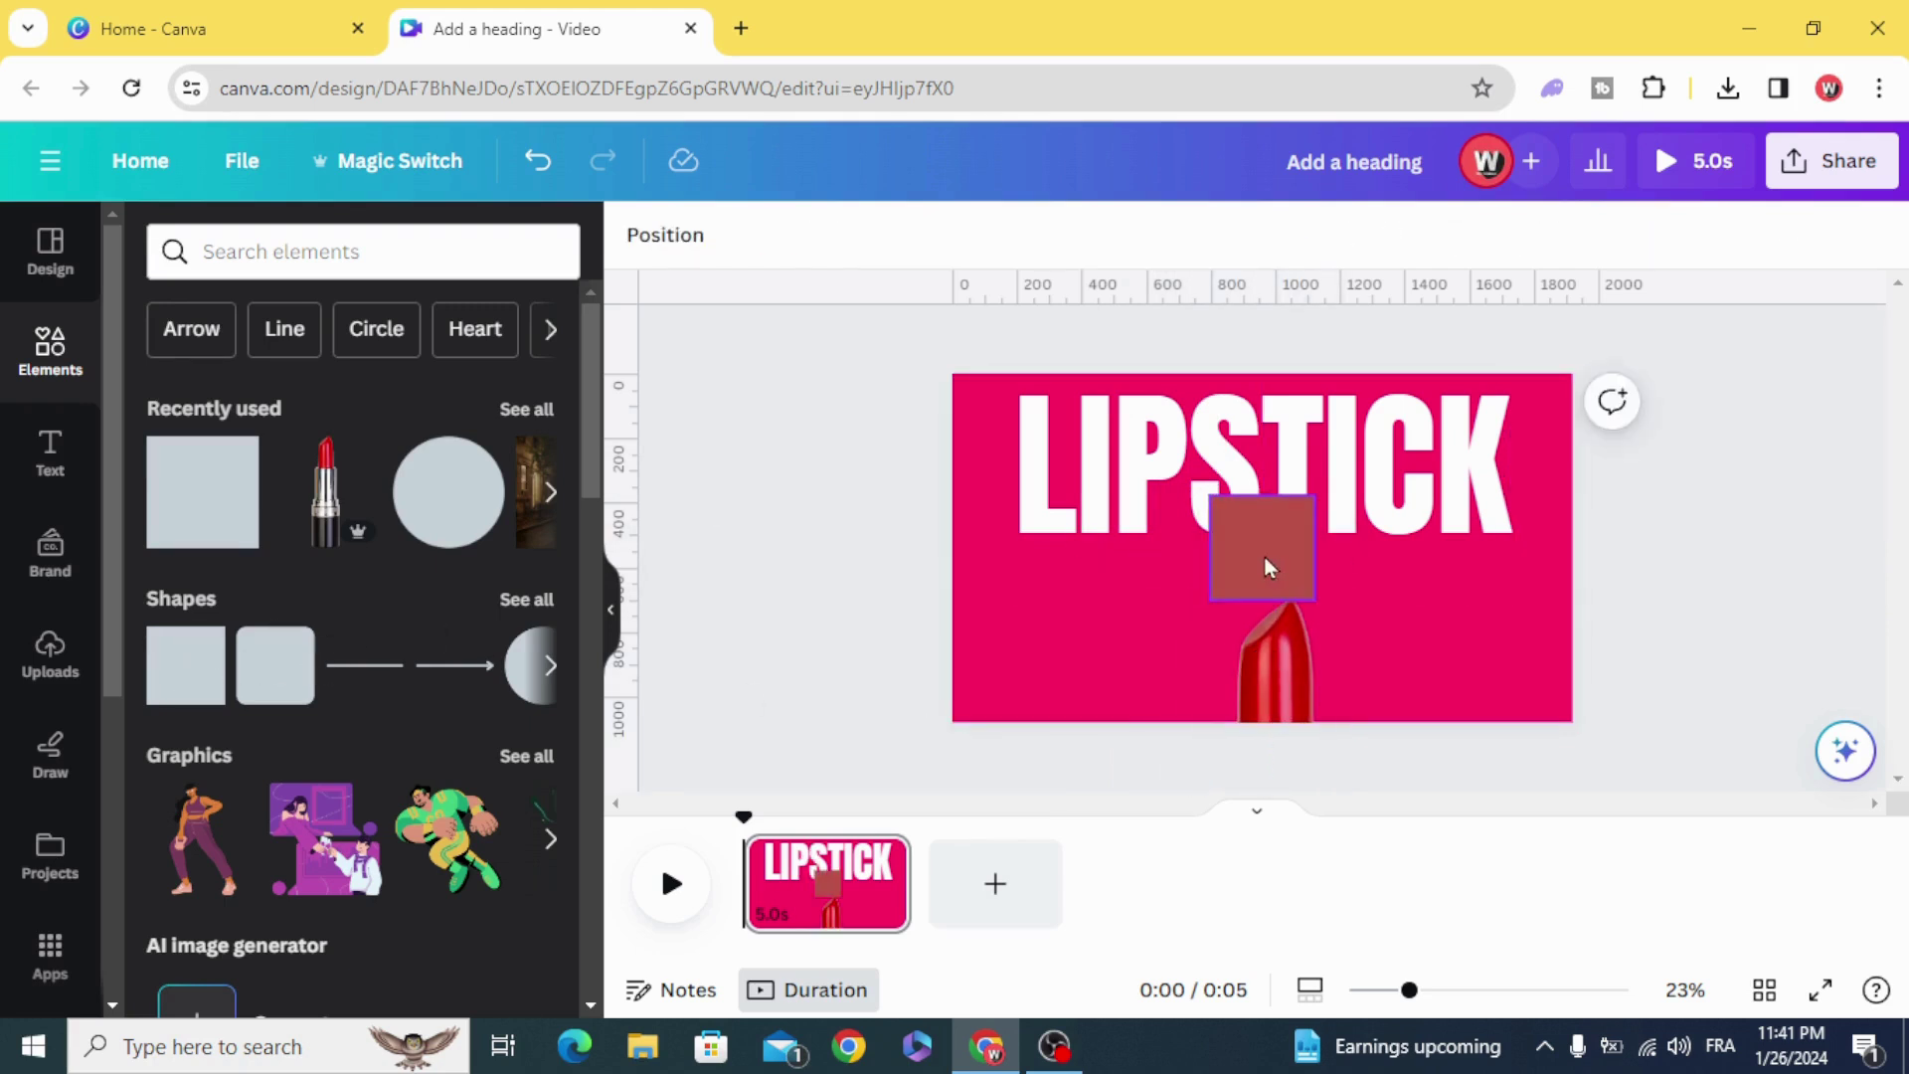
left_click_drag(1264, 551, 1280, 626)
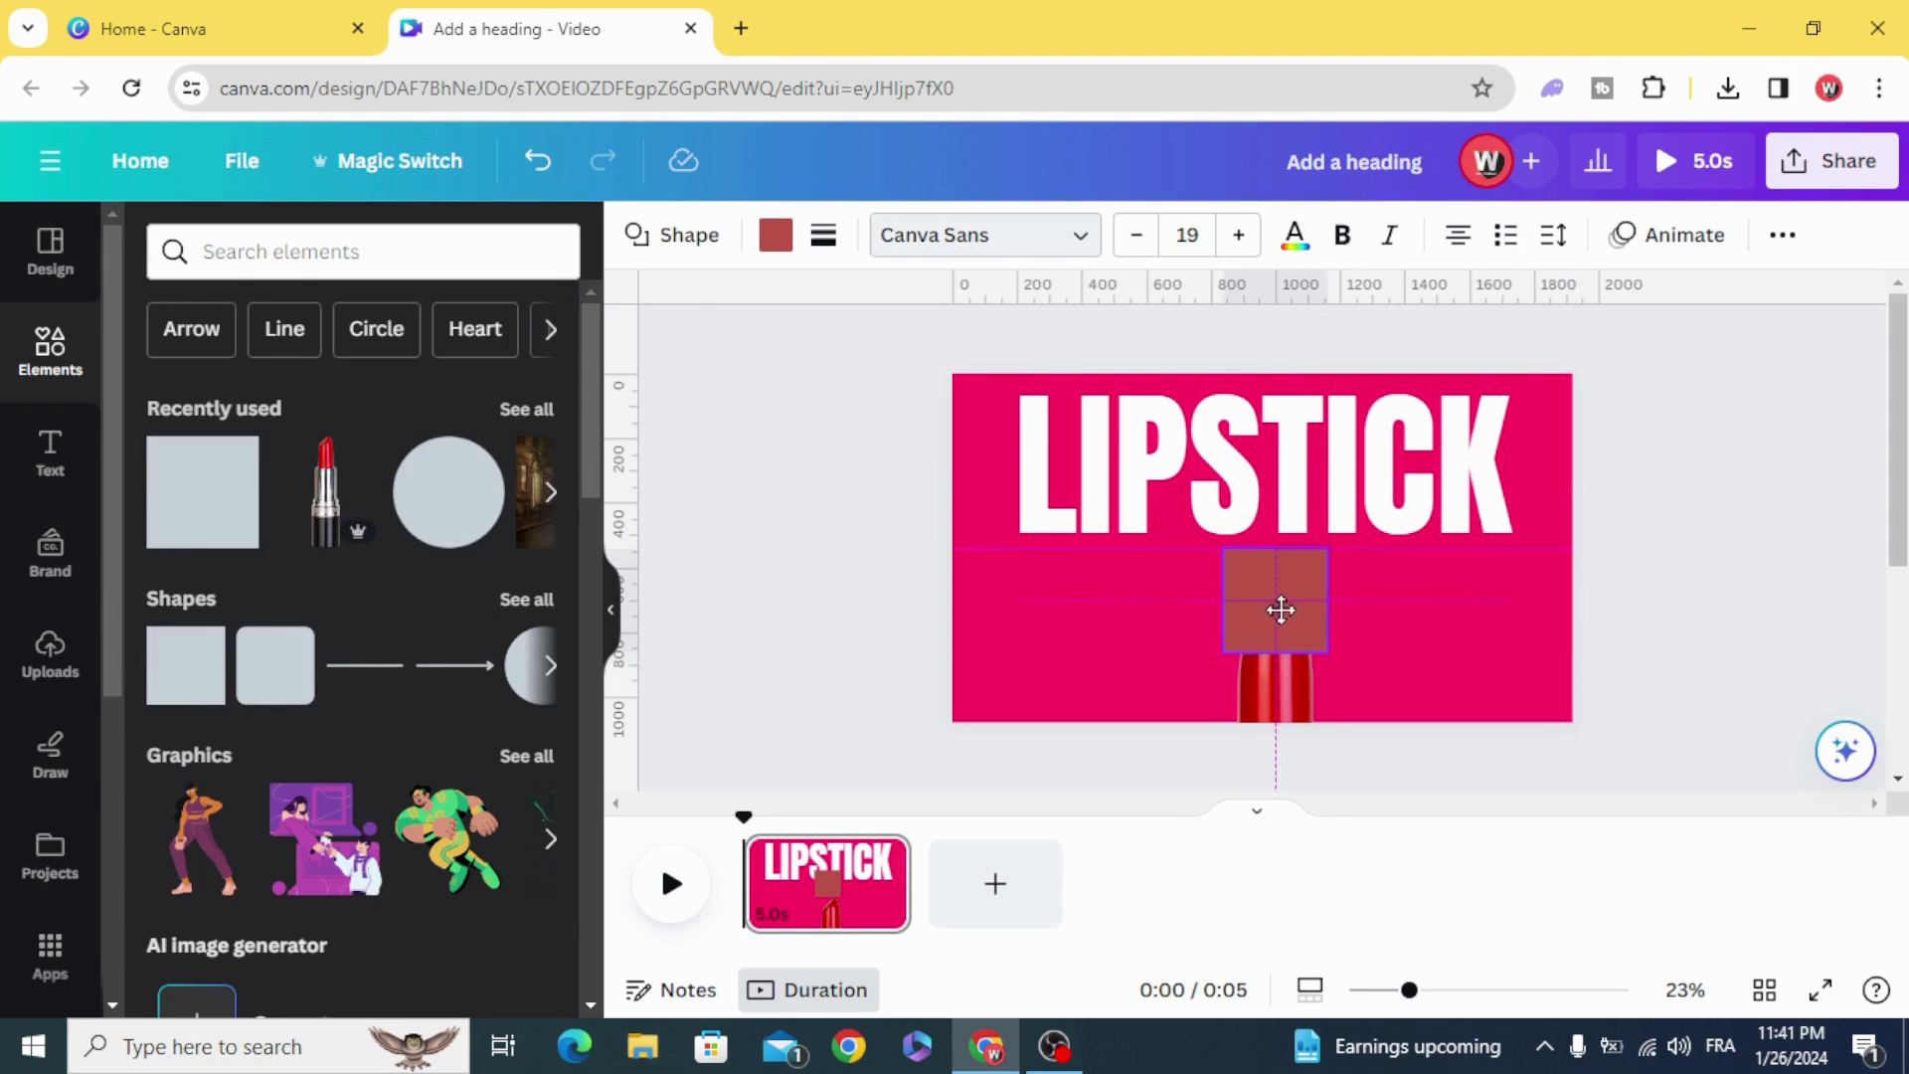
left_click(1783, 234)
left_click(1670, 303)
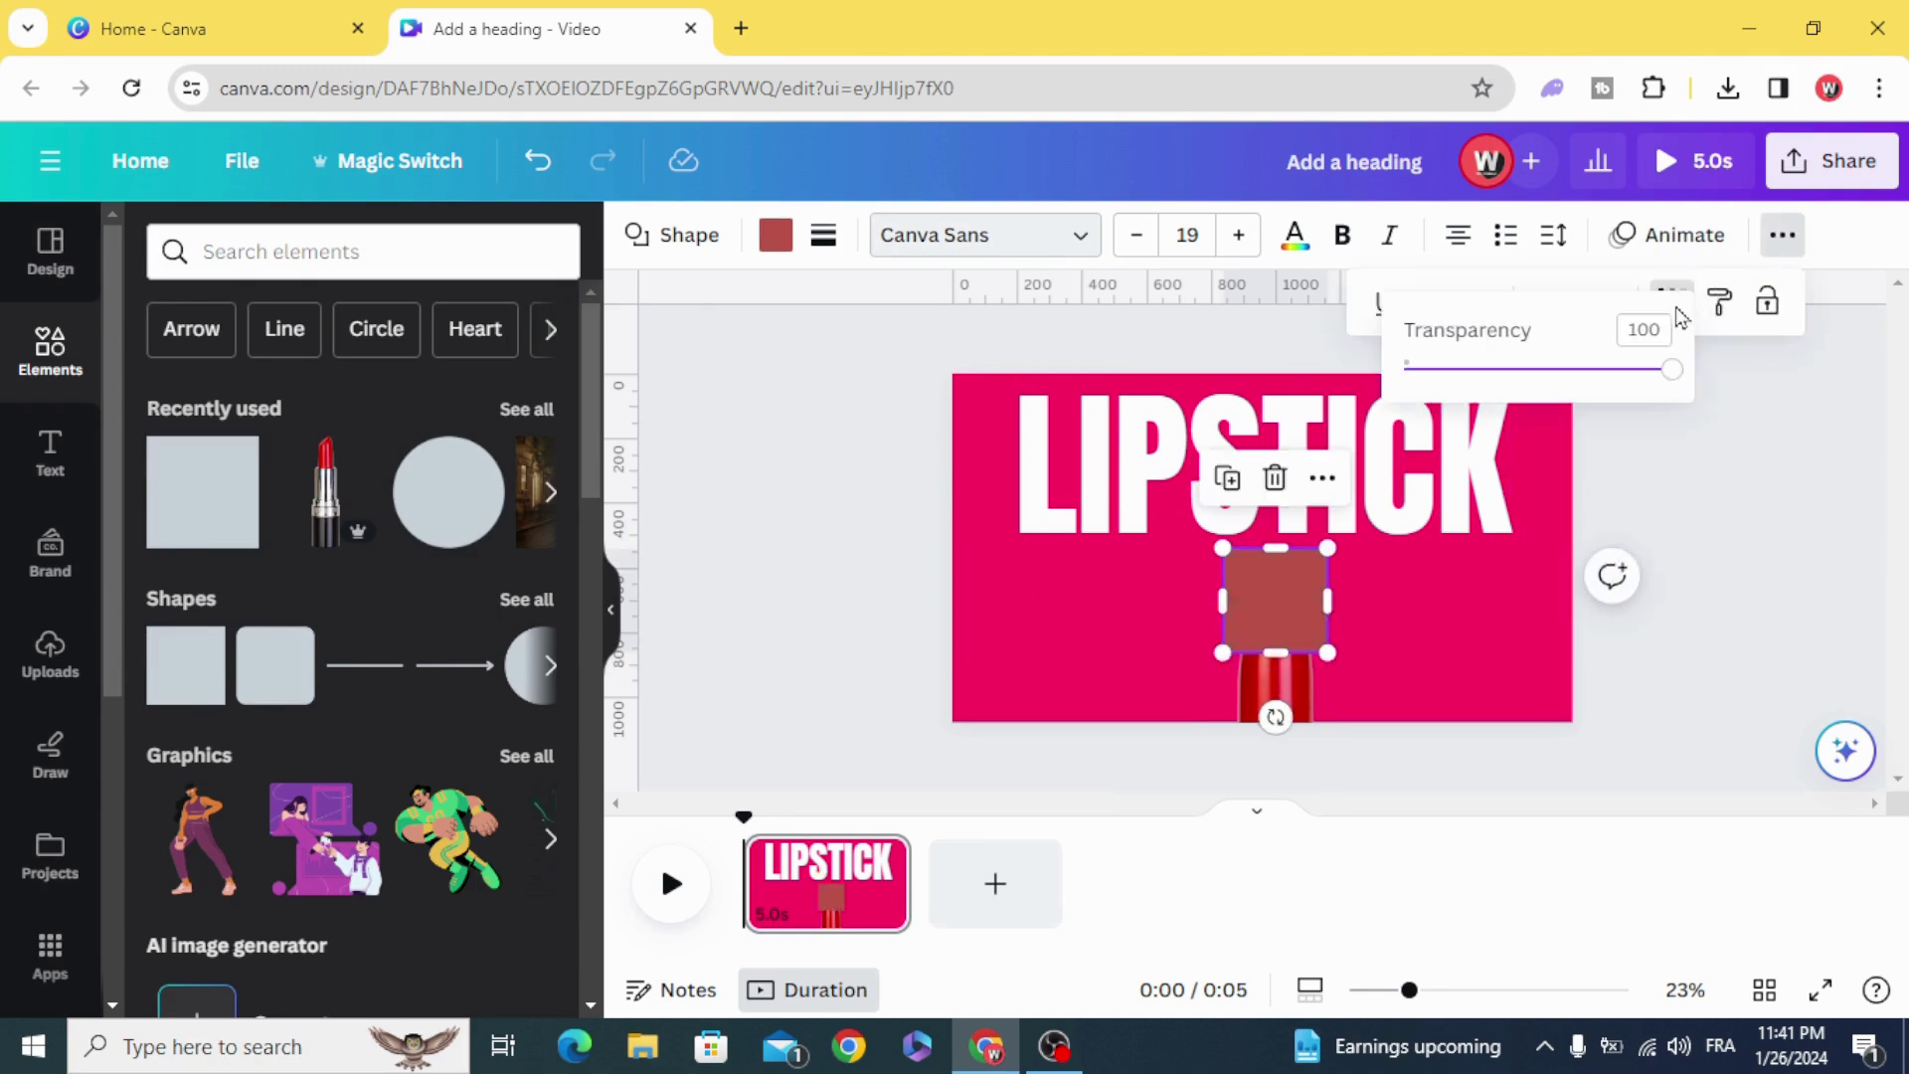
left_click_drag(1671, 373, 1482, 372)
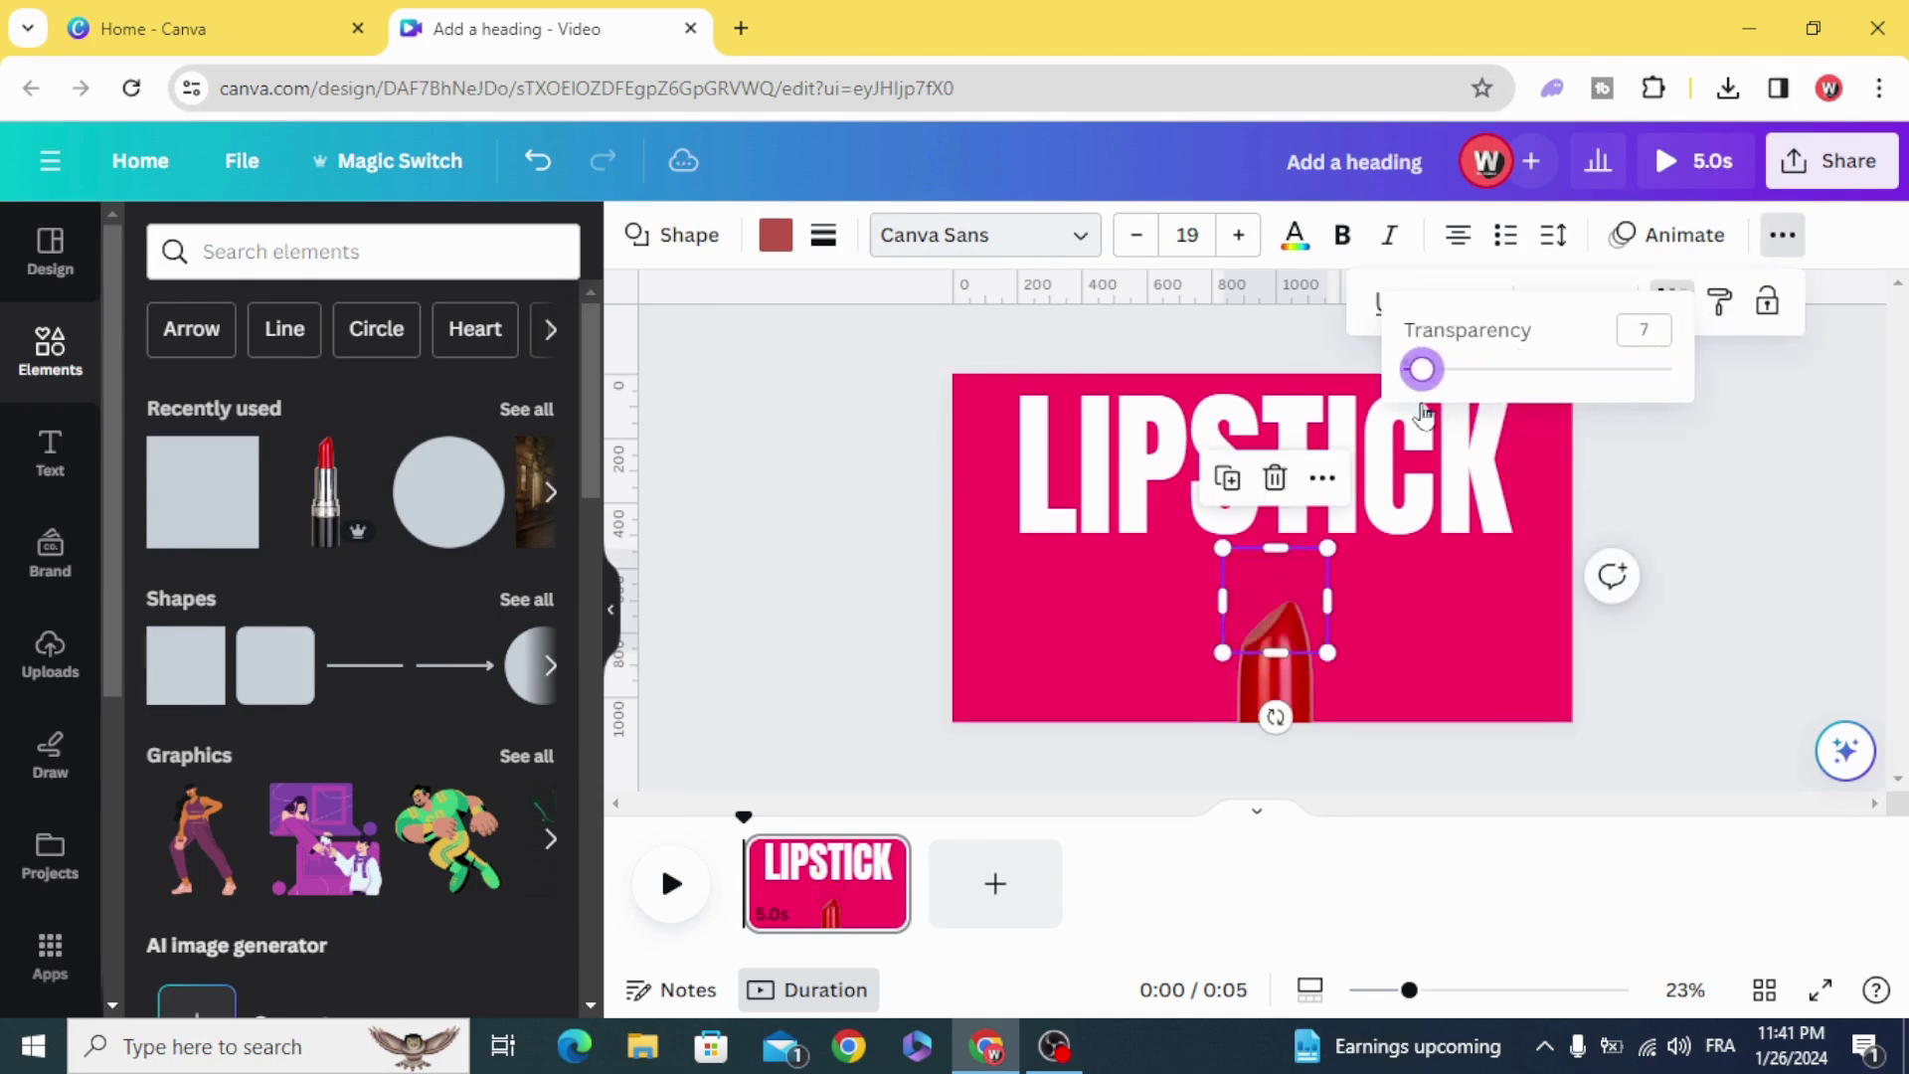
left_click(801, 622)
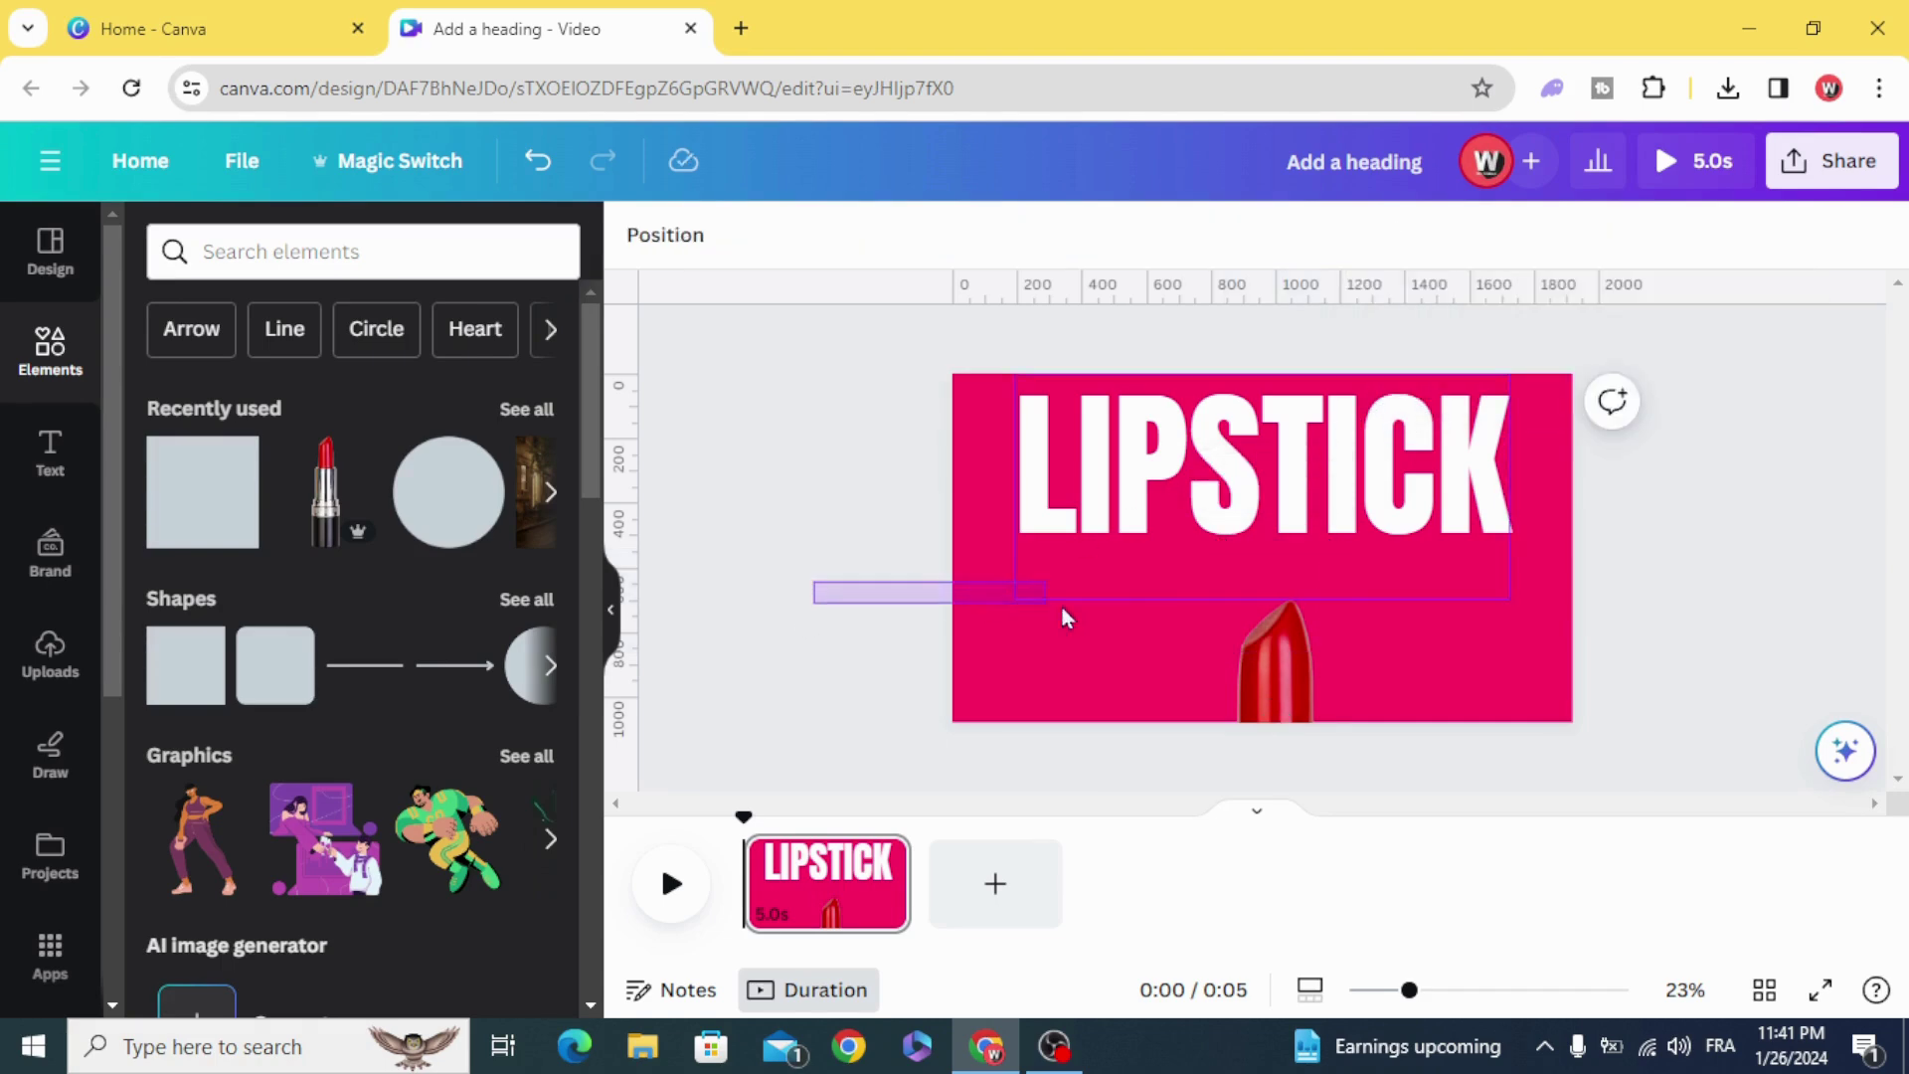
- Raise the LIPSTICK title past the top edge and select the lipstick with the square
left_click(1242, 608)
left_click_drag(1089, 503, 1086, 432)
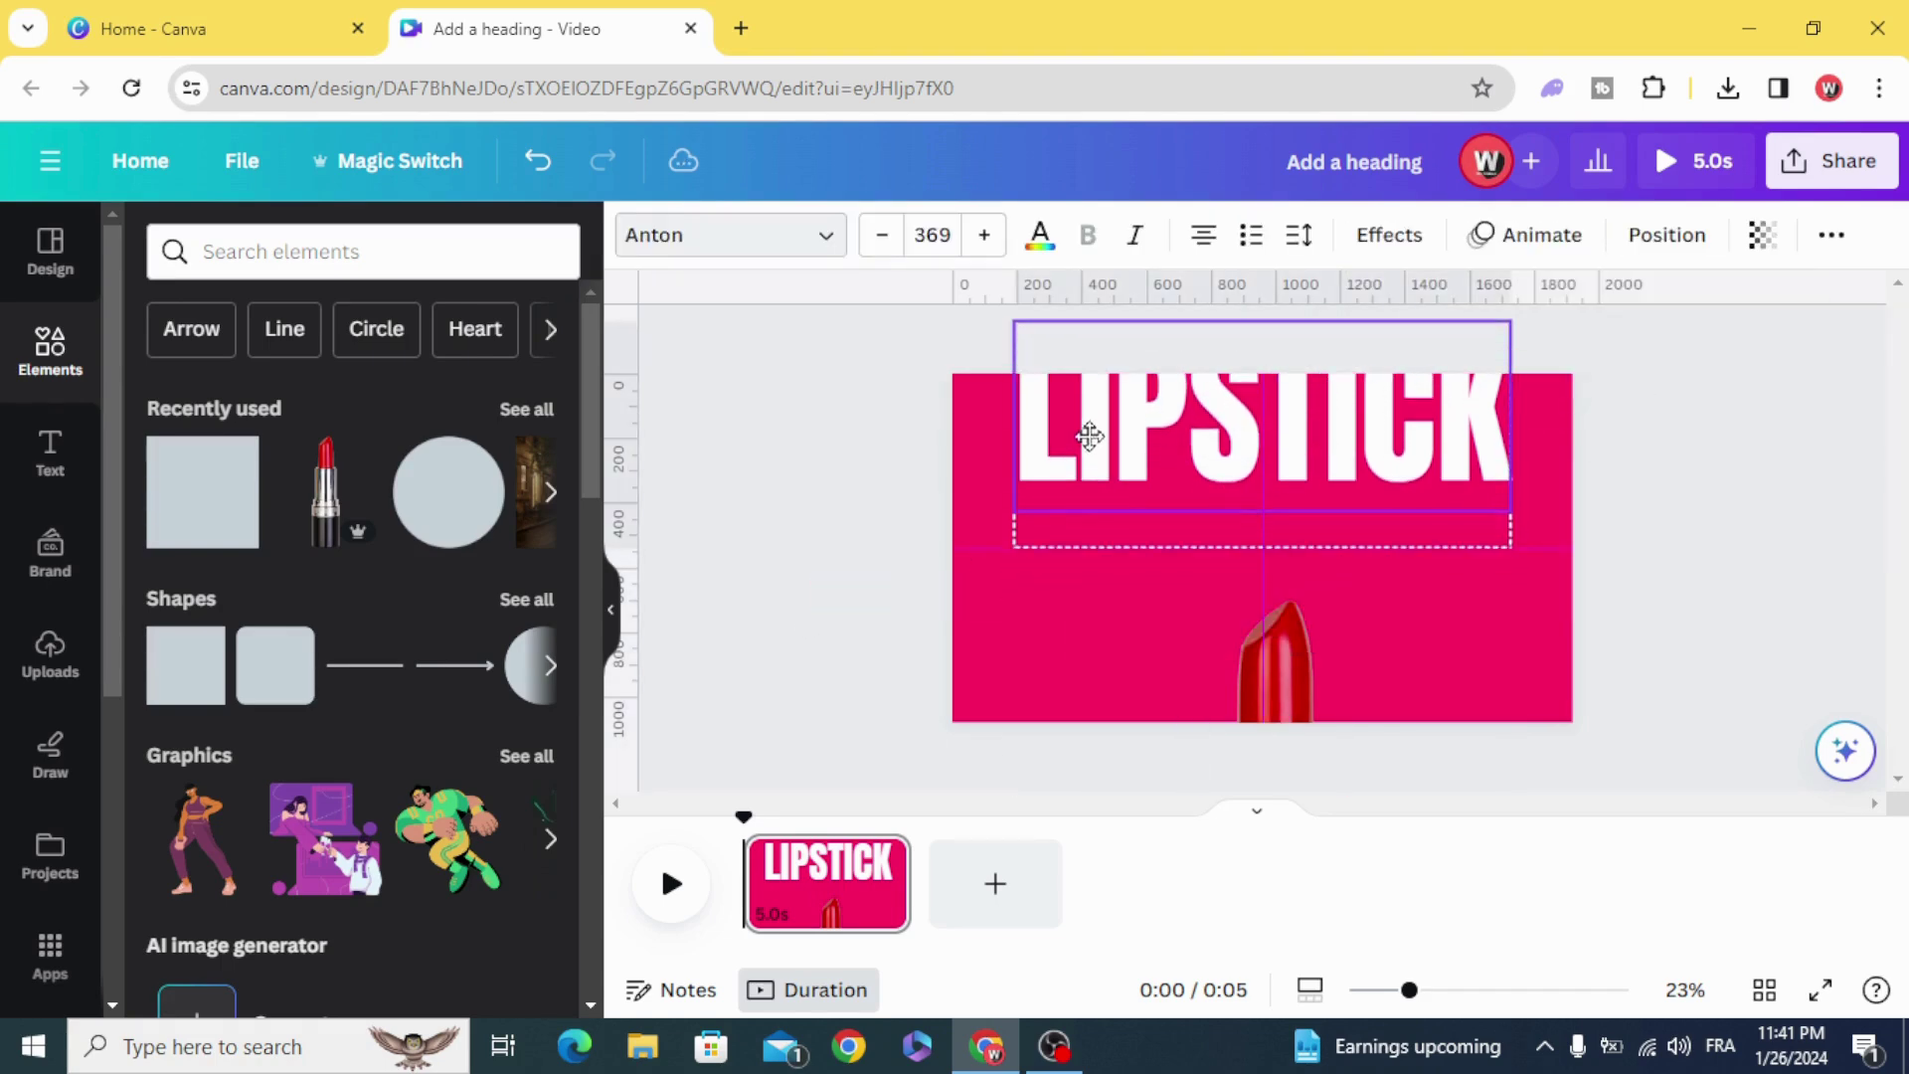
left_click_drag(859, 609, 1165, 651)
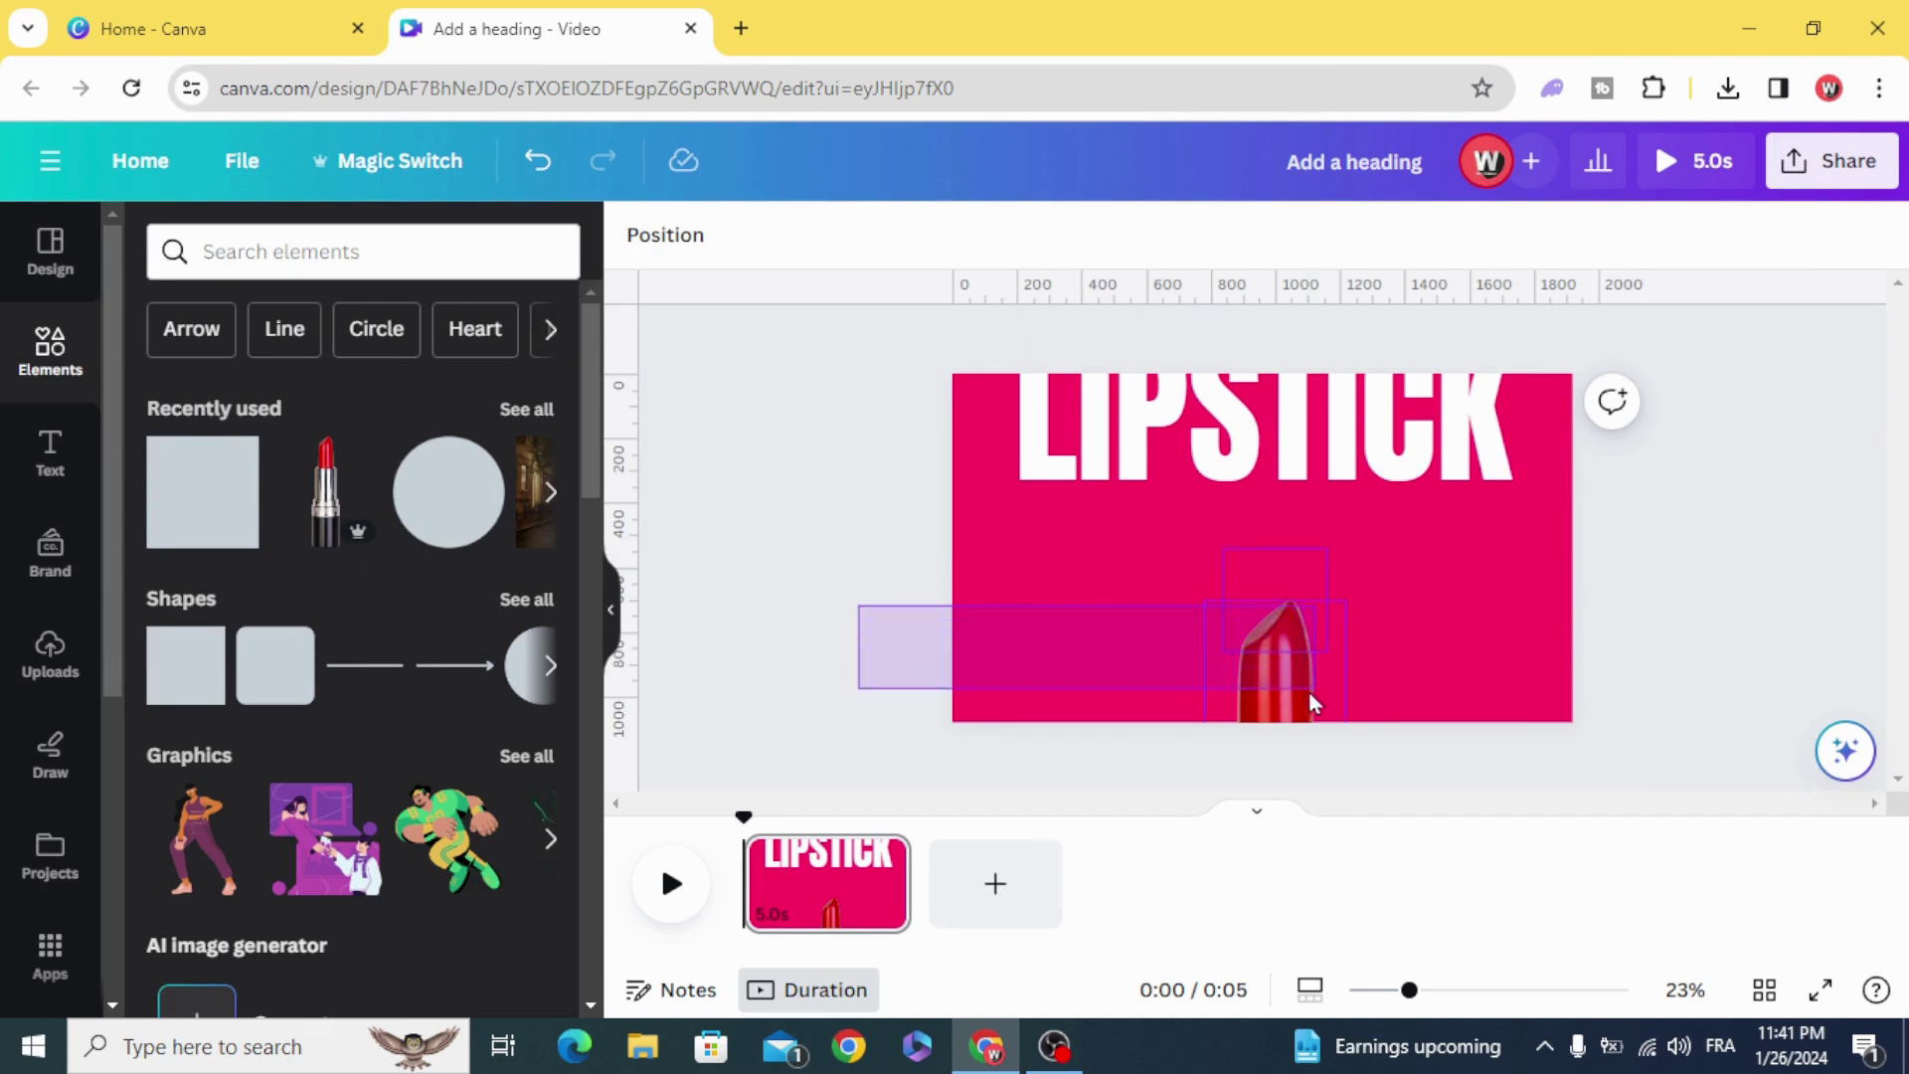
left_click_drag(1312, 690, 1311, 691)
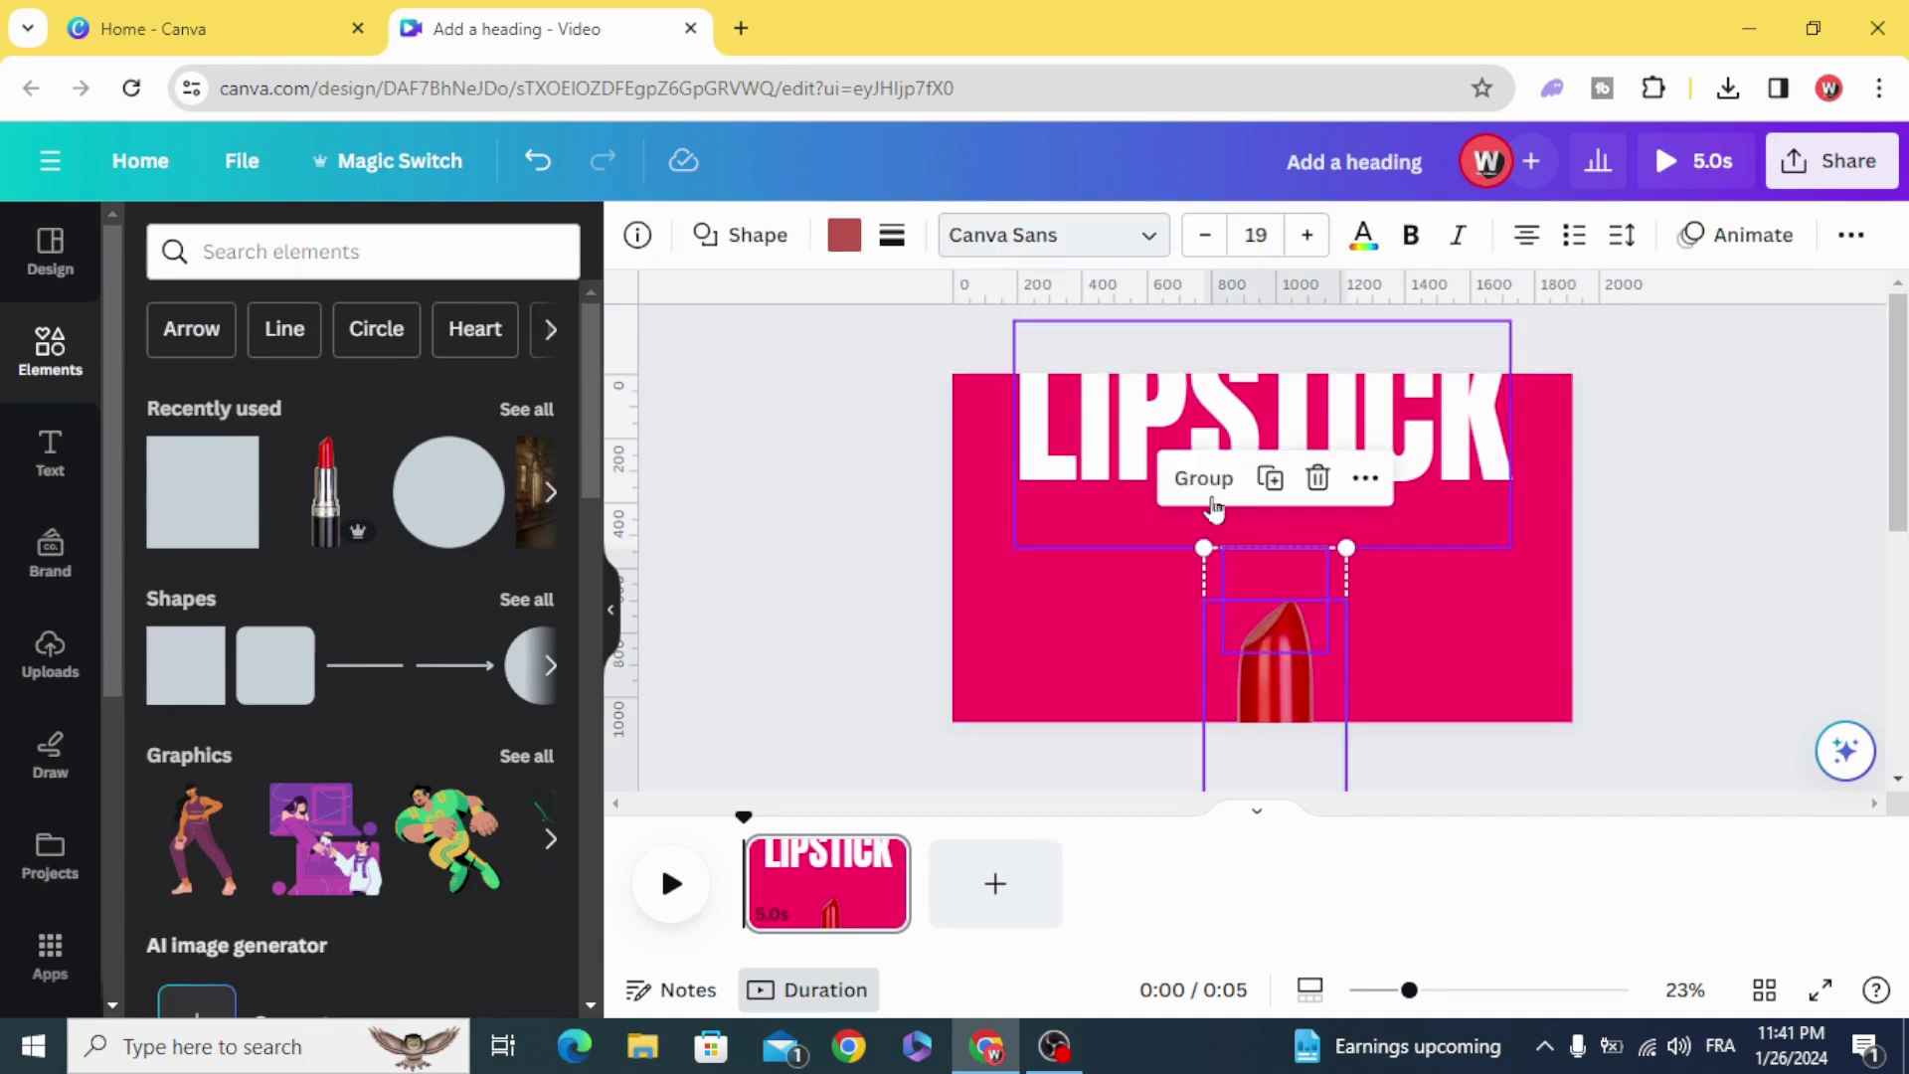
left_click(959, 518)
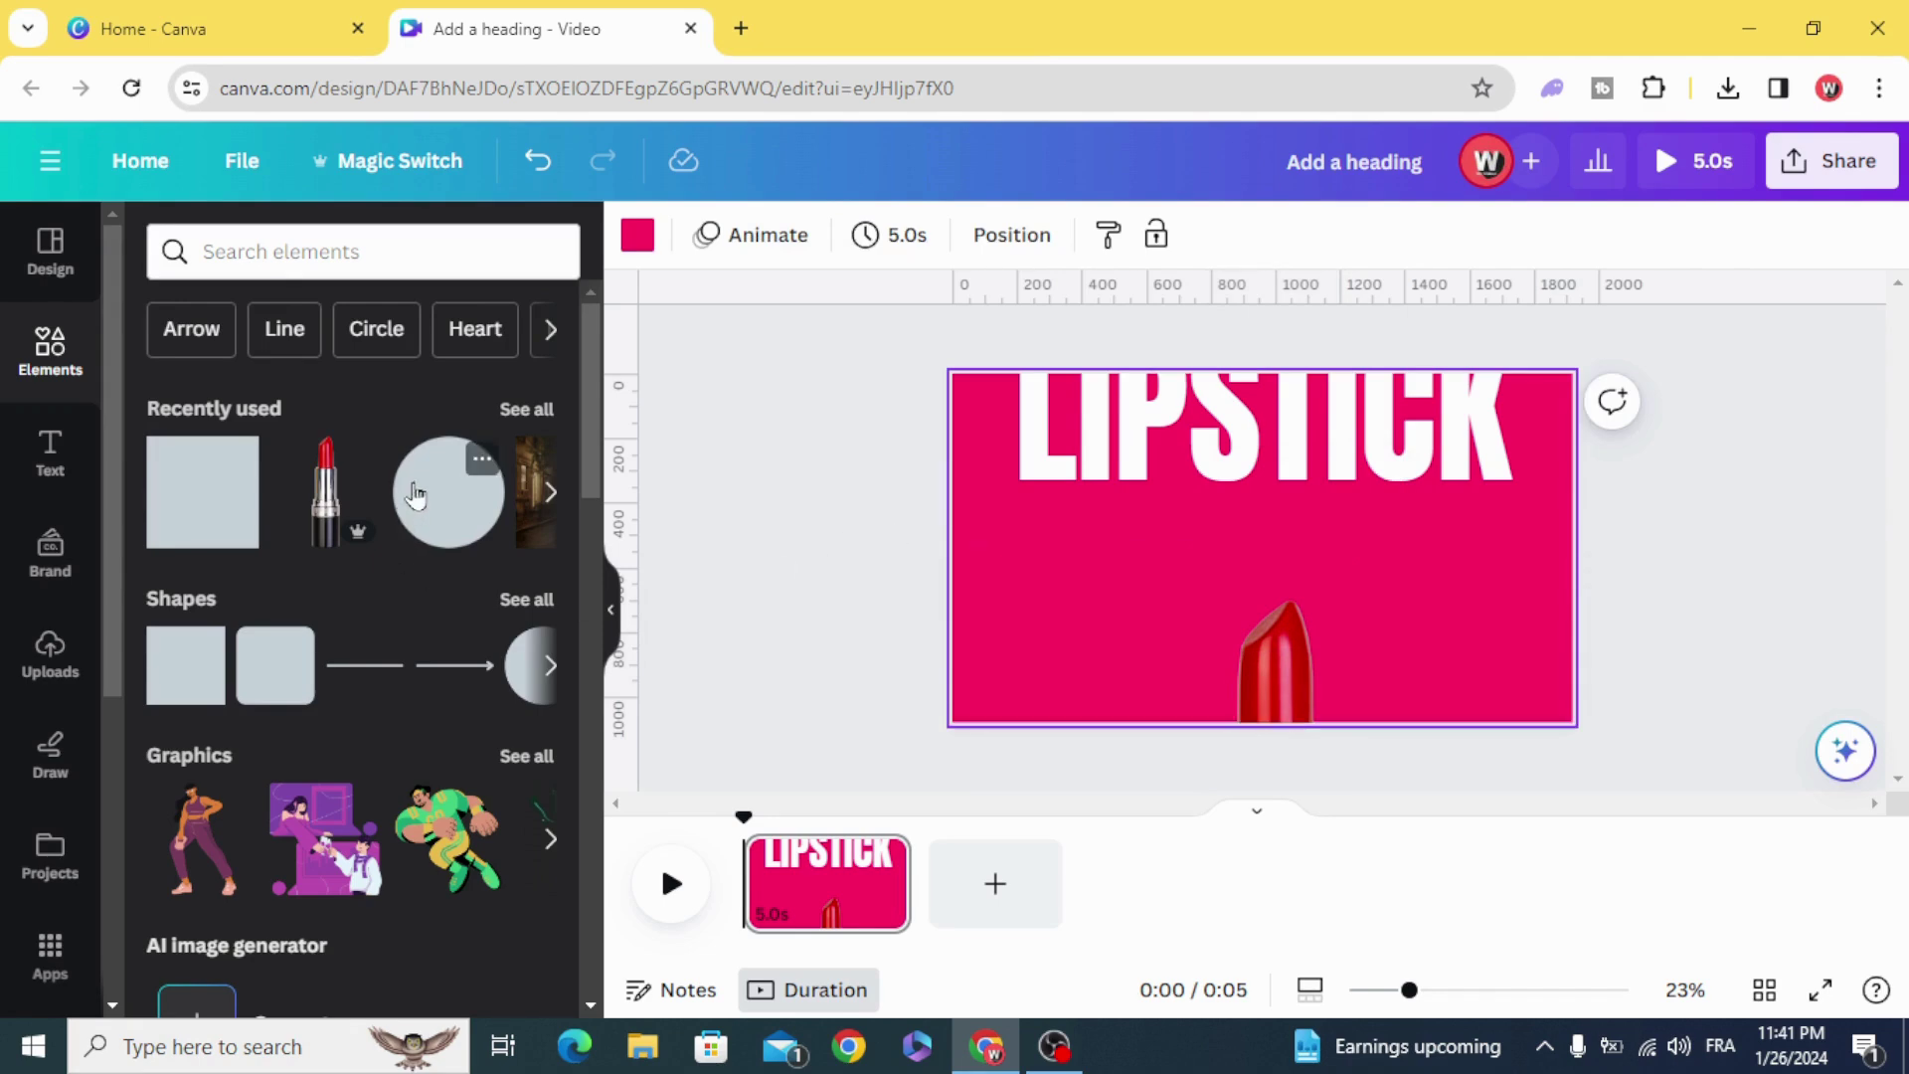
- Add a circle shape to the page and make it slightly larger
left_click(525, 597)
scroll(320, 626, "down", 3)
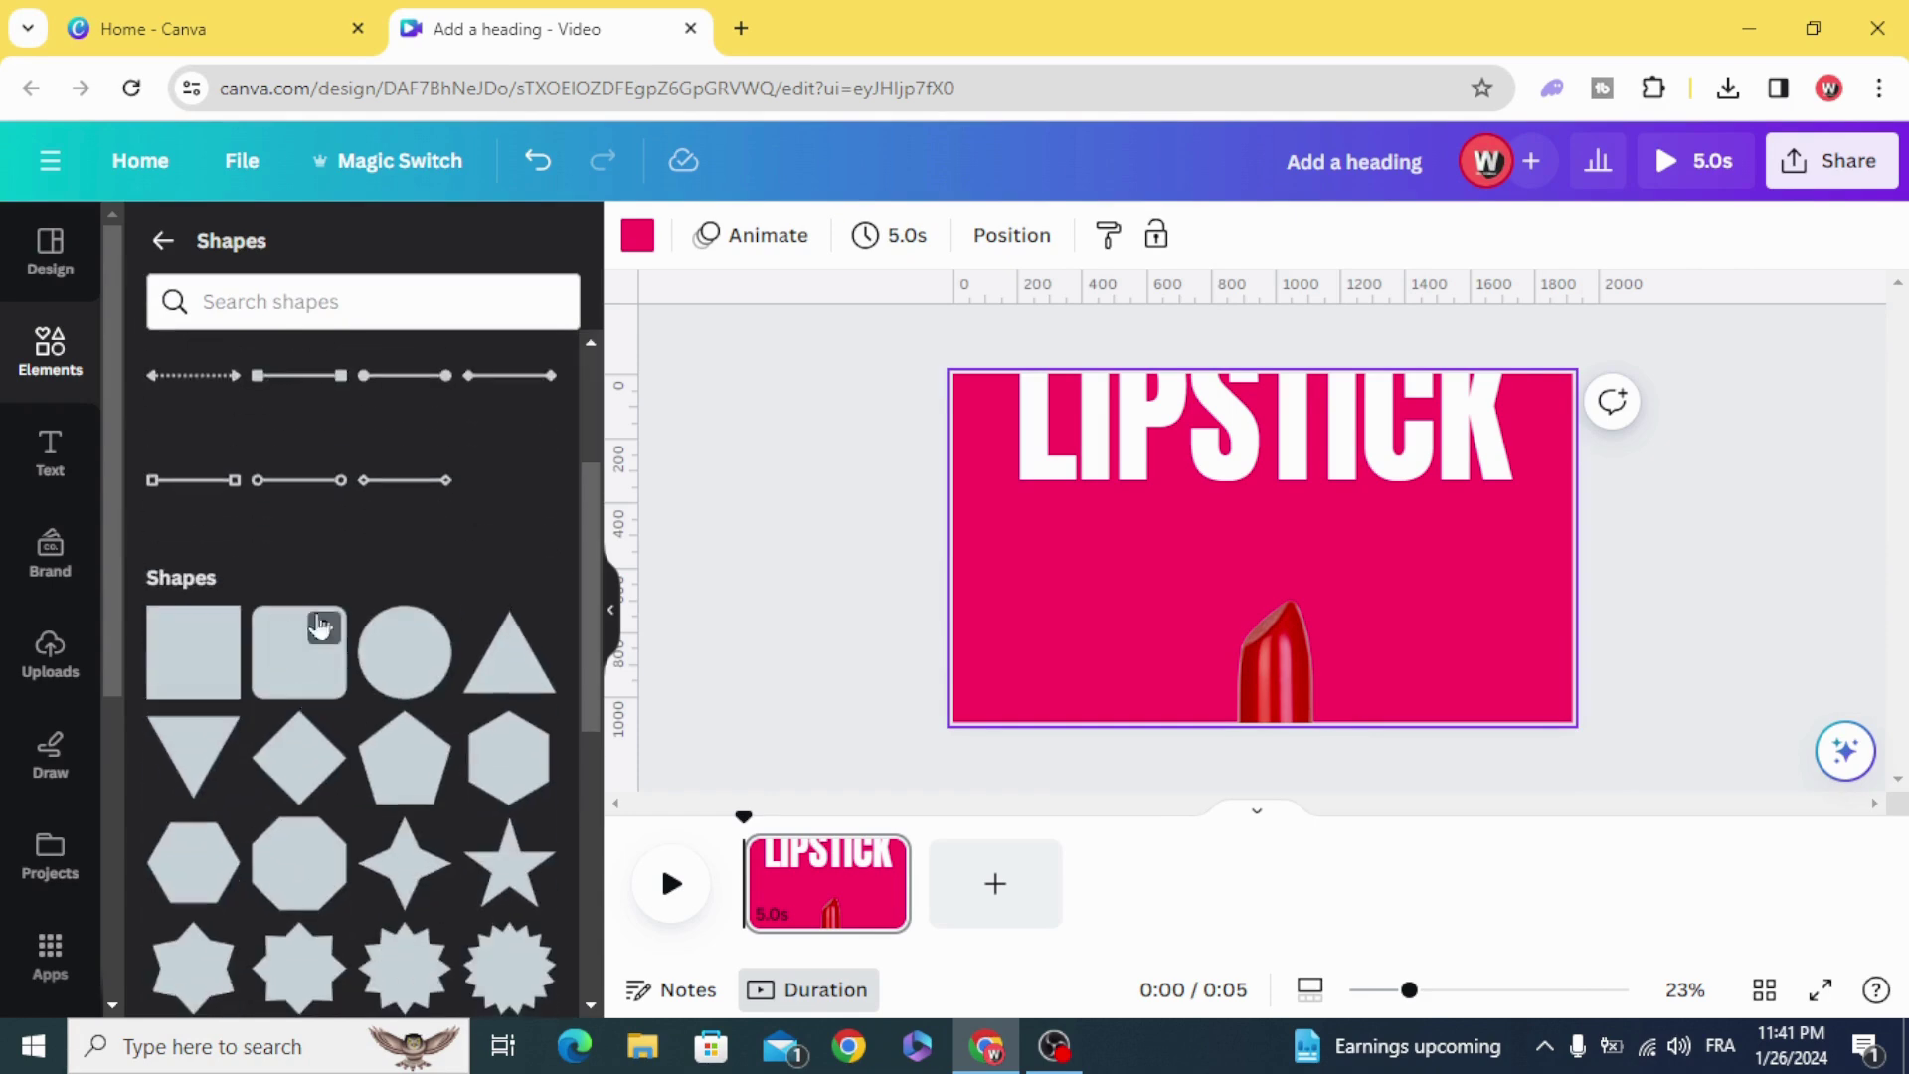
left_click(397, 656)
left_click(804, 558)
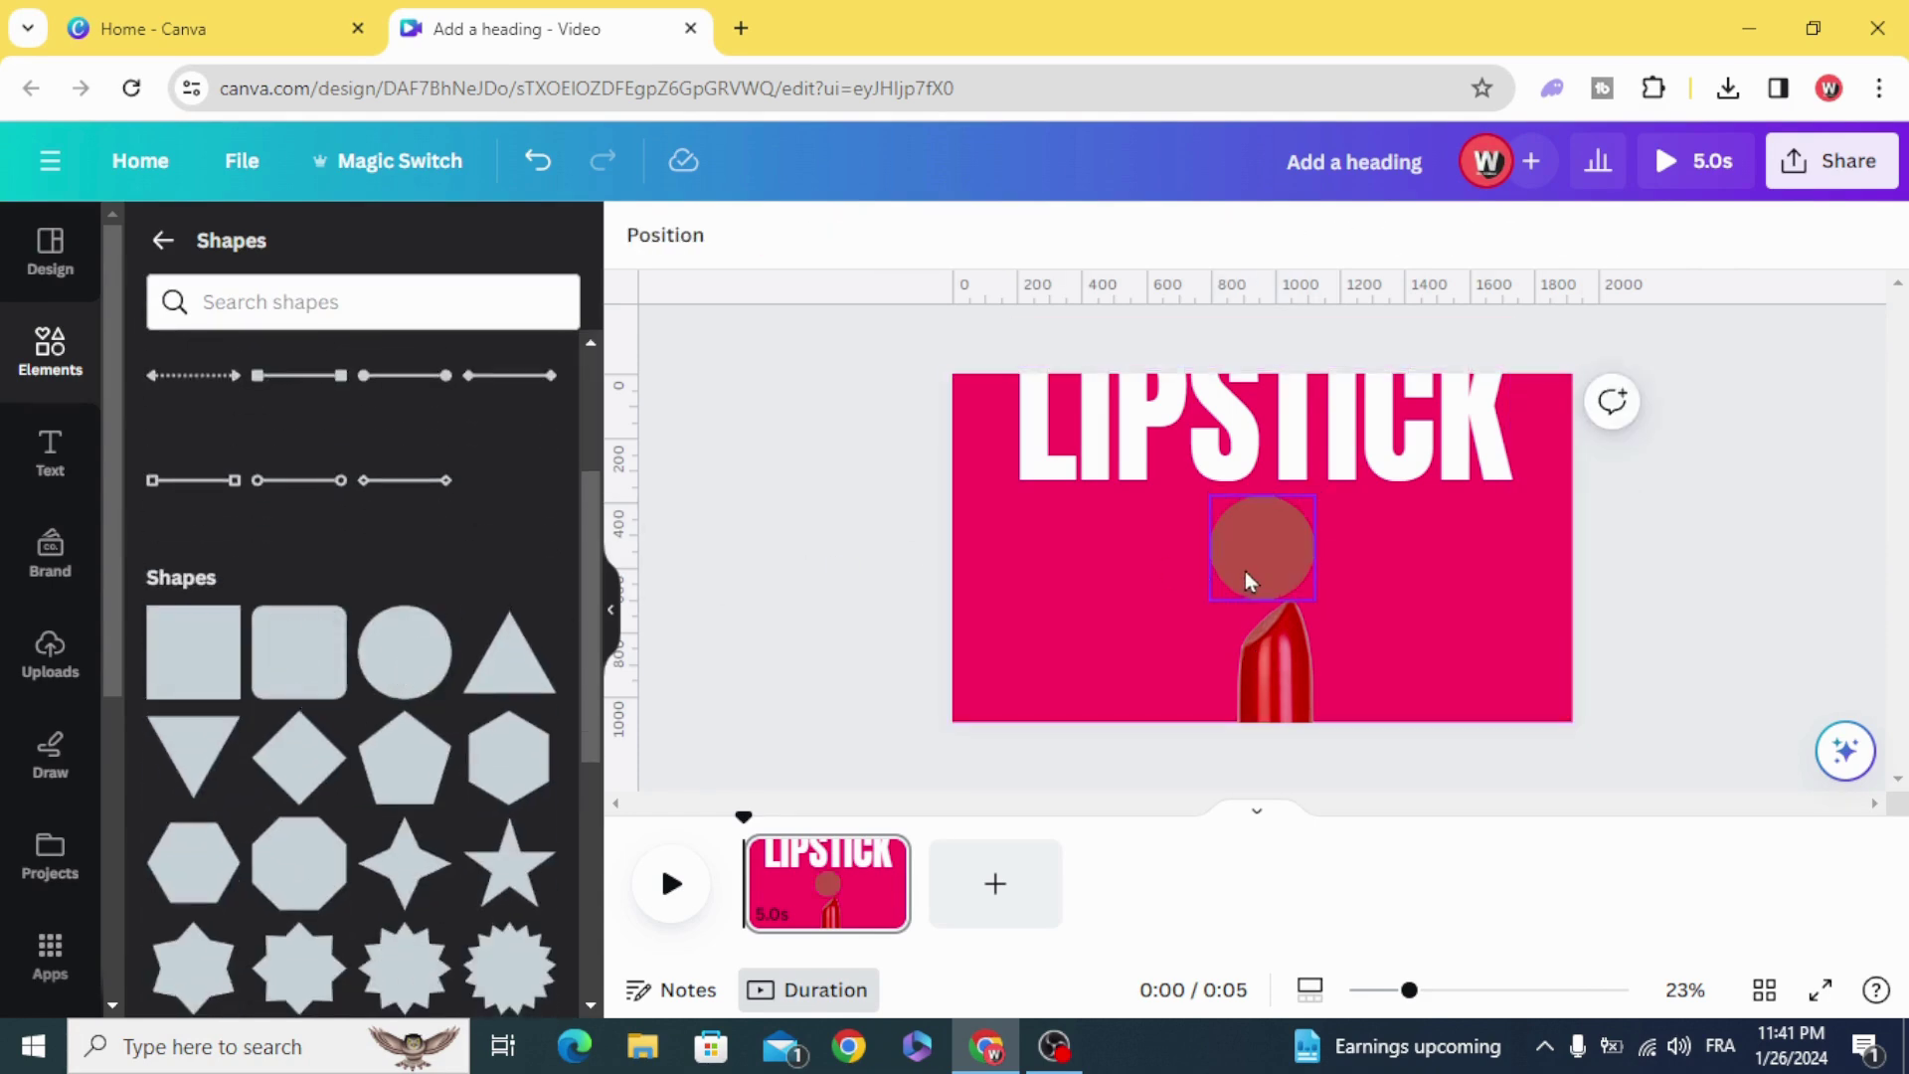
left_click(1189, 530)
left_click_drag(1230, 573, 1314, 645)
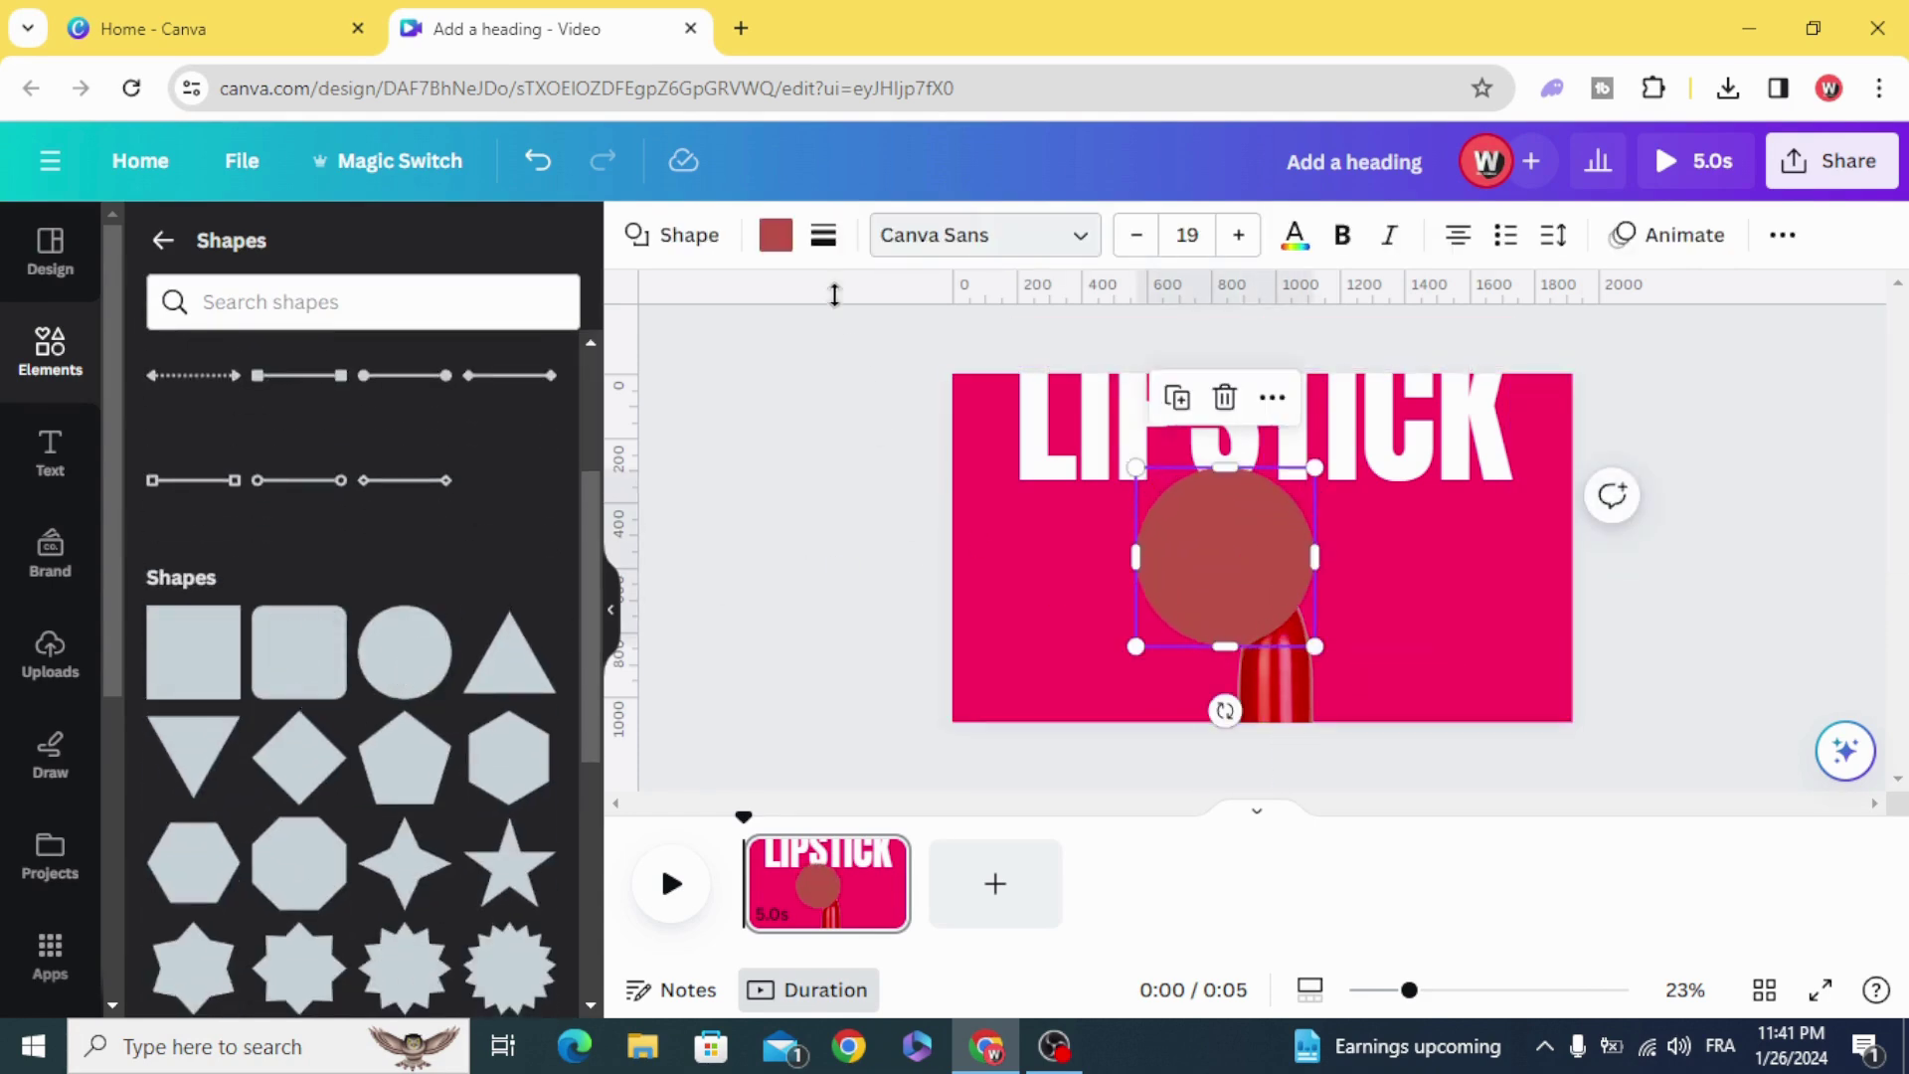
- Colour the circle a vivid custom orange, #FF9100
left_click(773, 236)
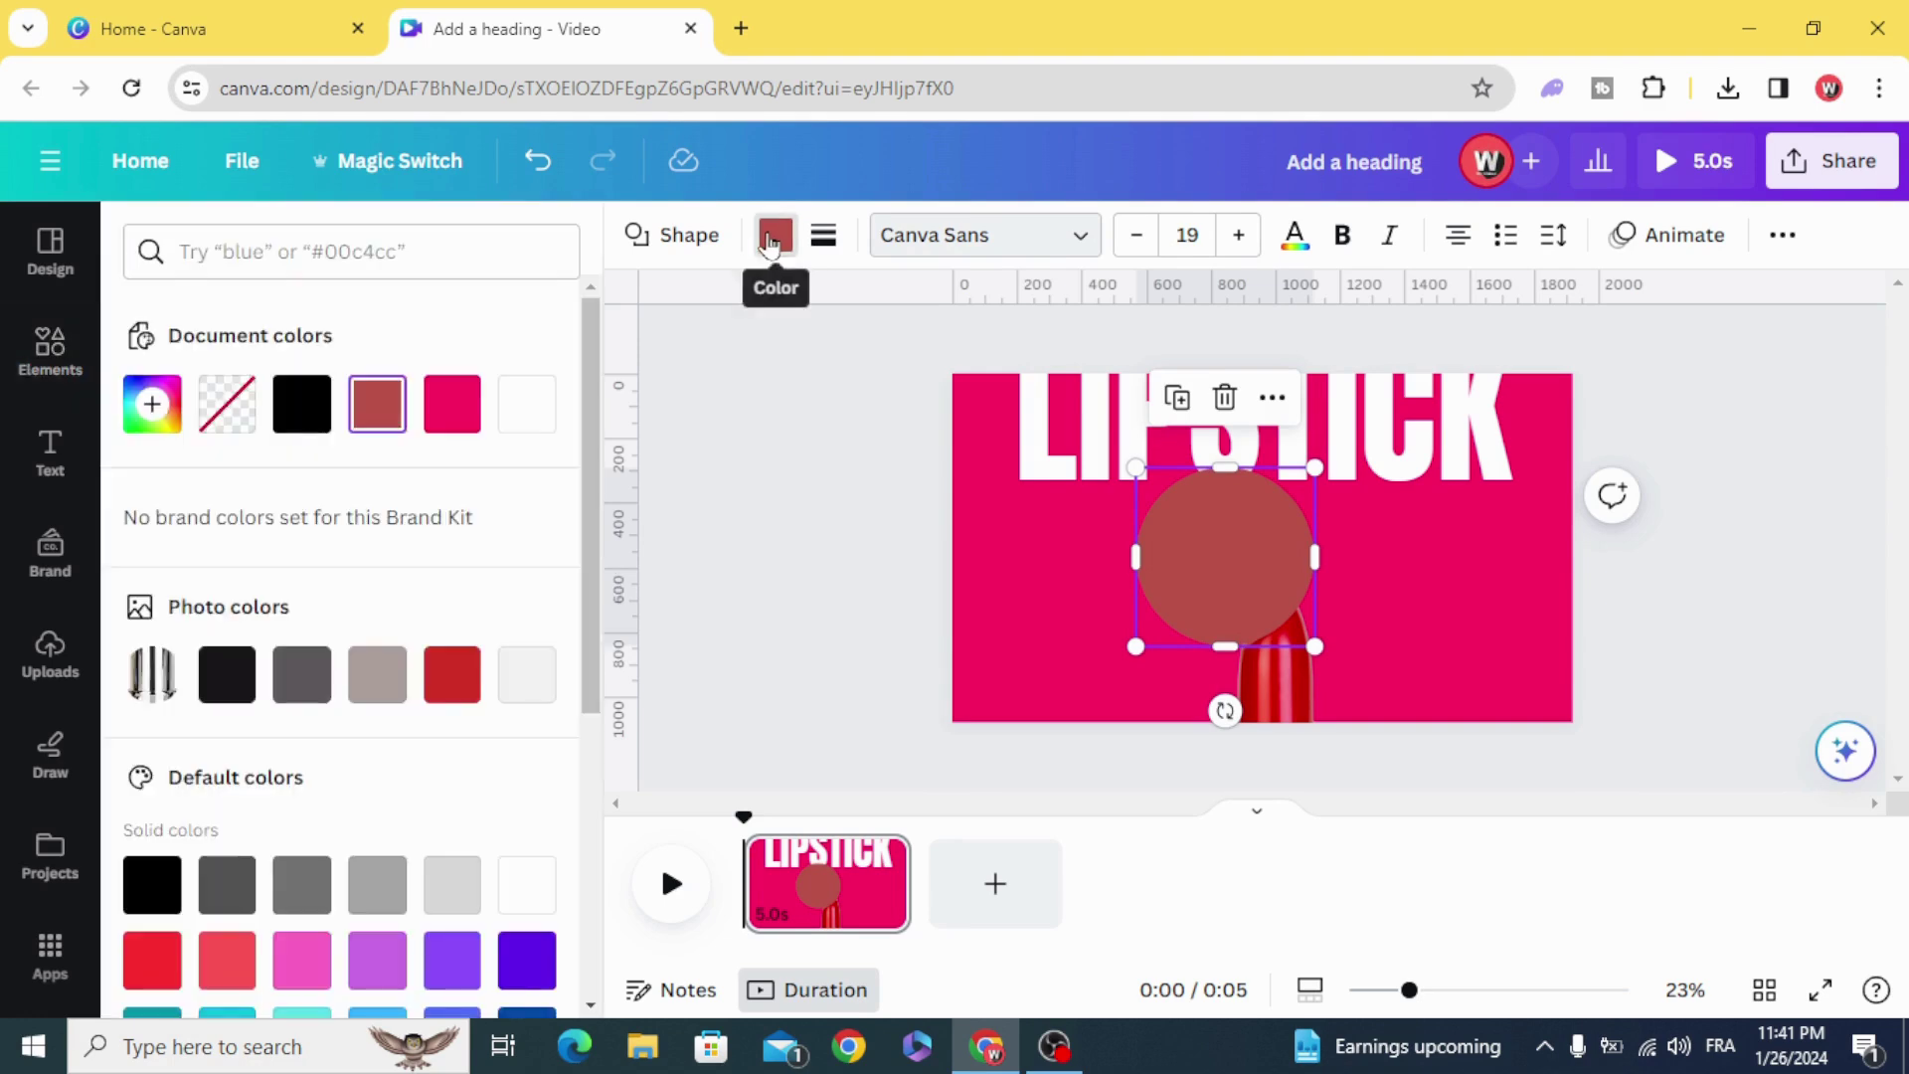
left_click(153, 403)
left_click(211, 711)
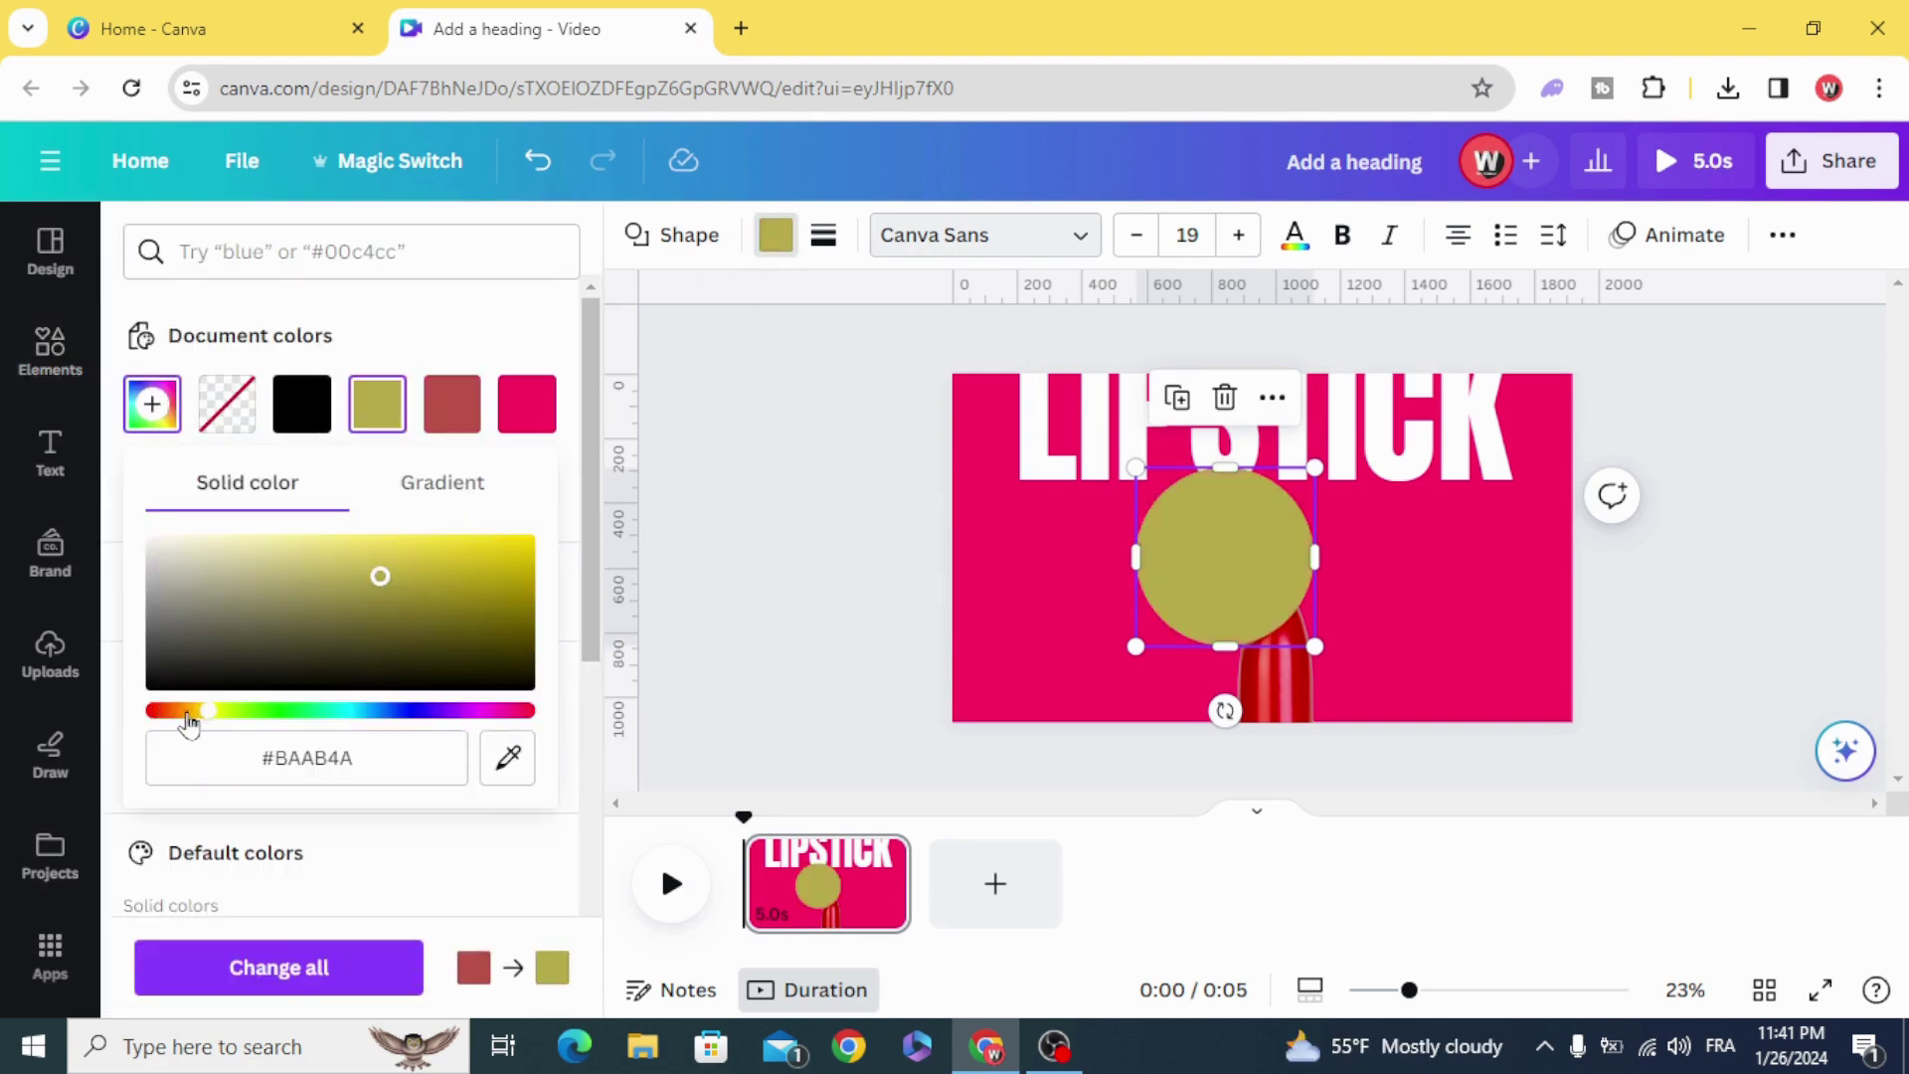
left_click_drag(209, 711, 190, 712)
left_click_drag(378, 578, 537, 530)
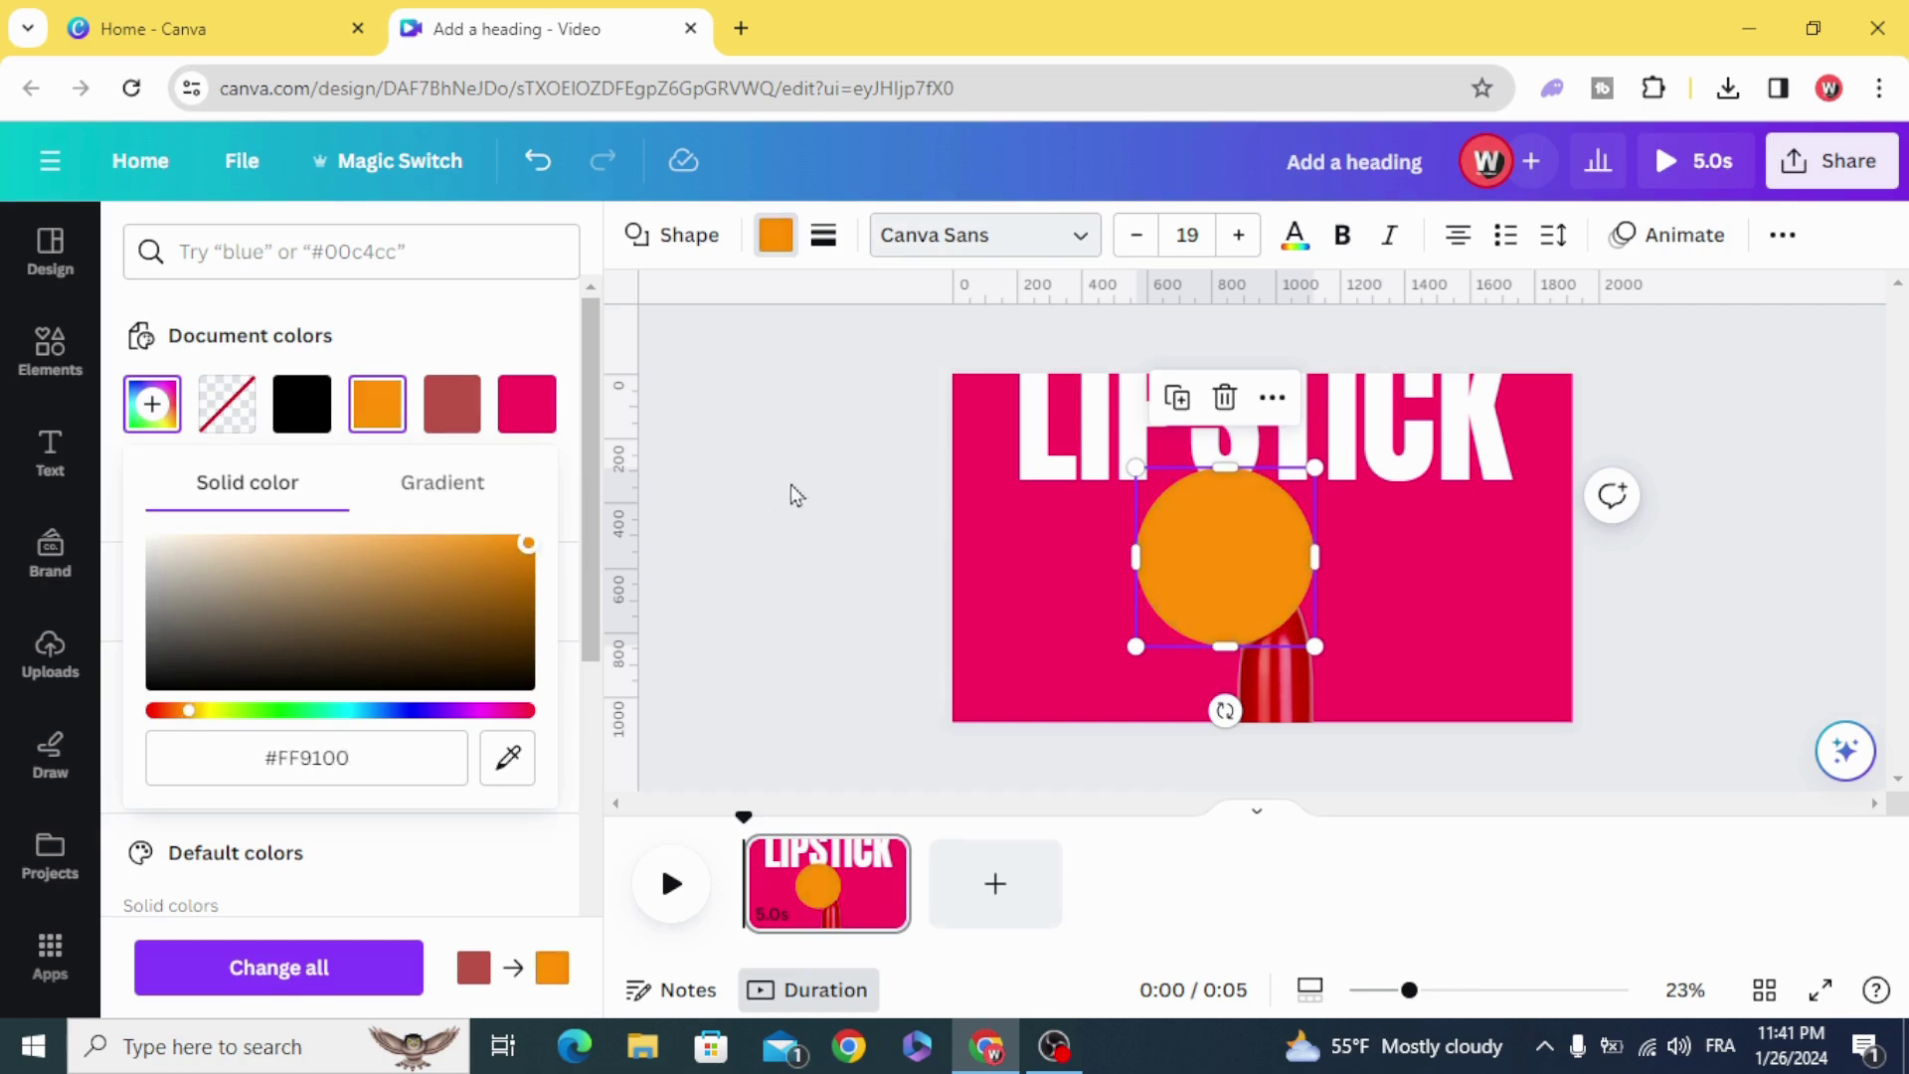
left_click(882, 476)
- Enlarge and position the orange circle to cover the whole page
left_click_drag(1224, 559, 1115, 459)
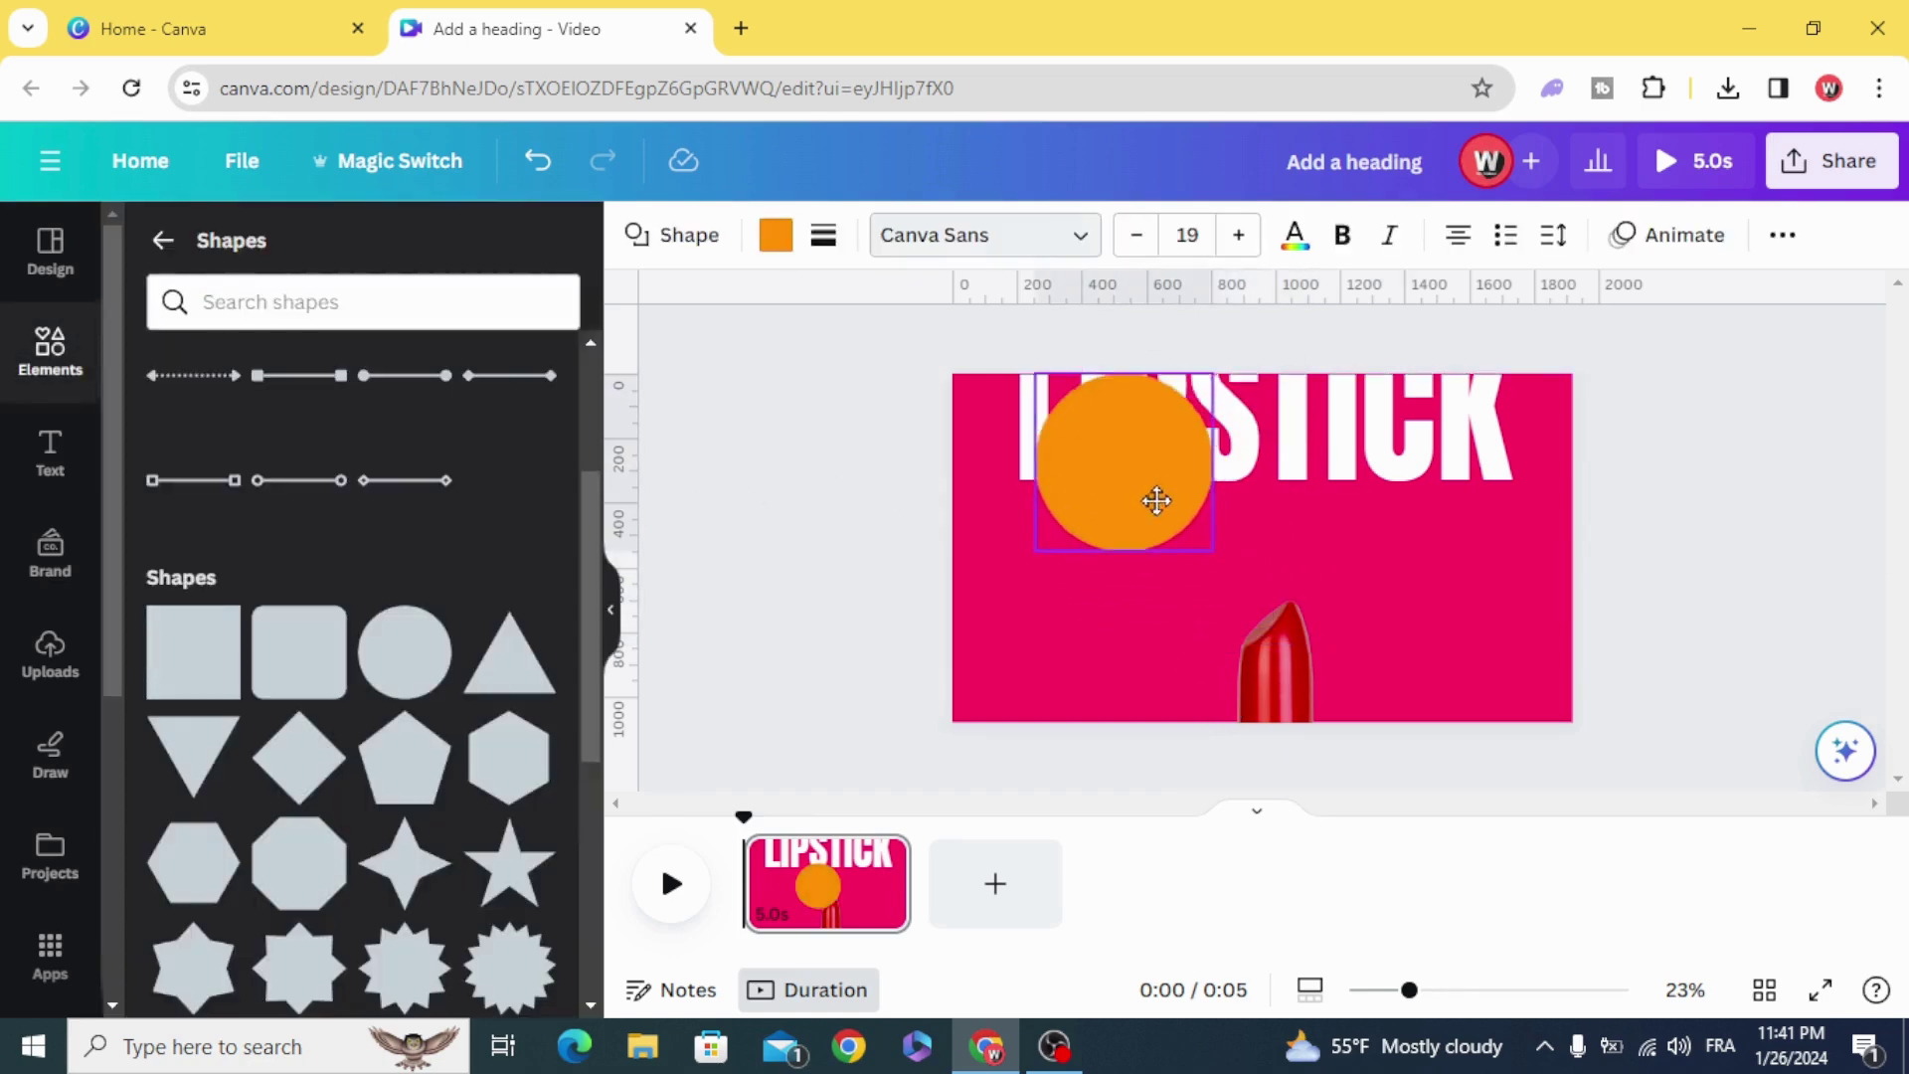
left_click_drag(1206, 549, 1640, 895)
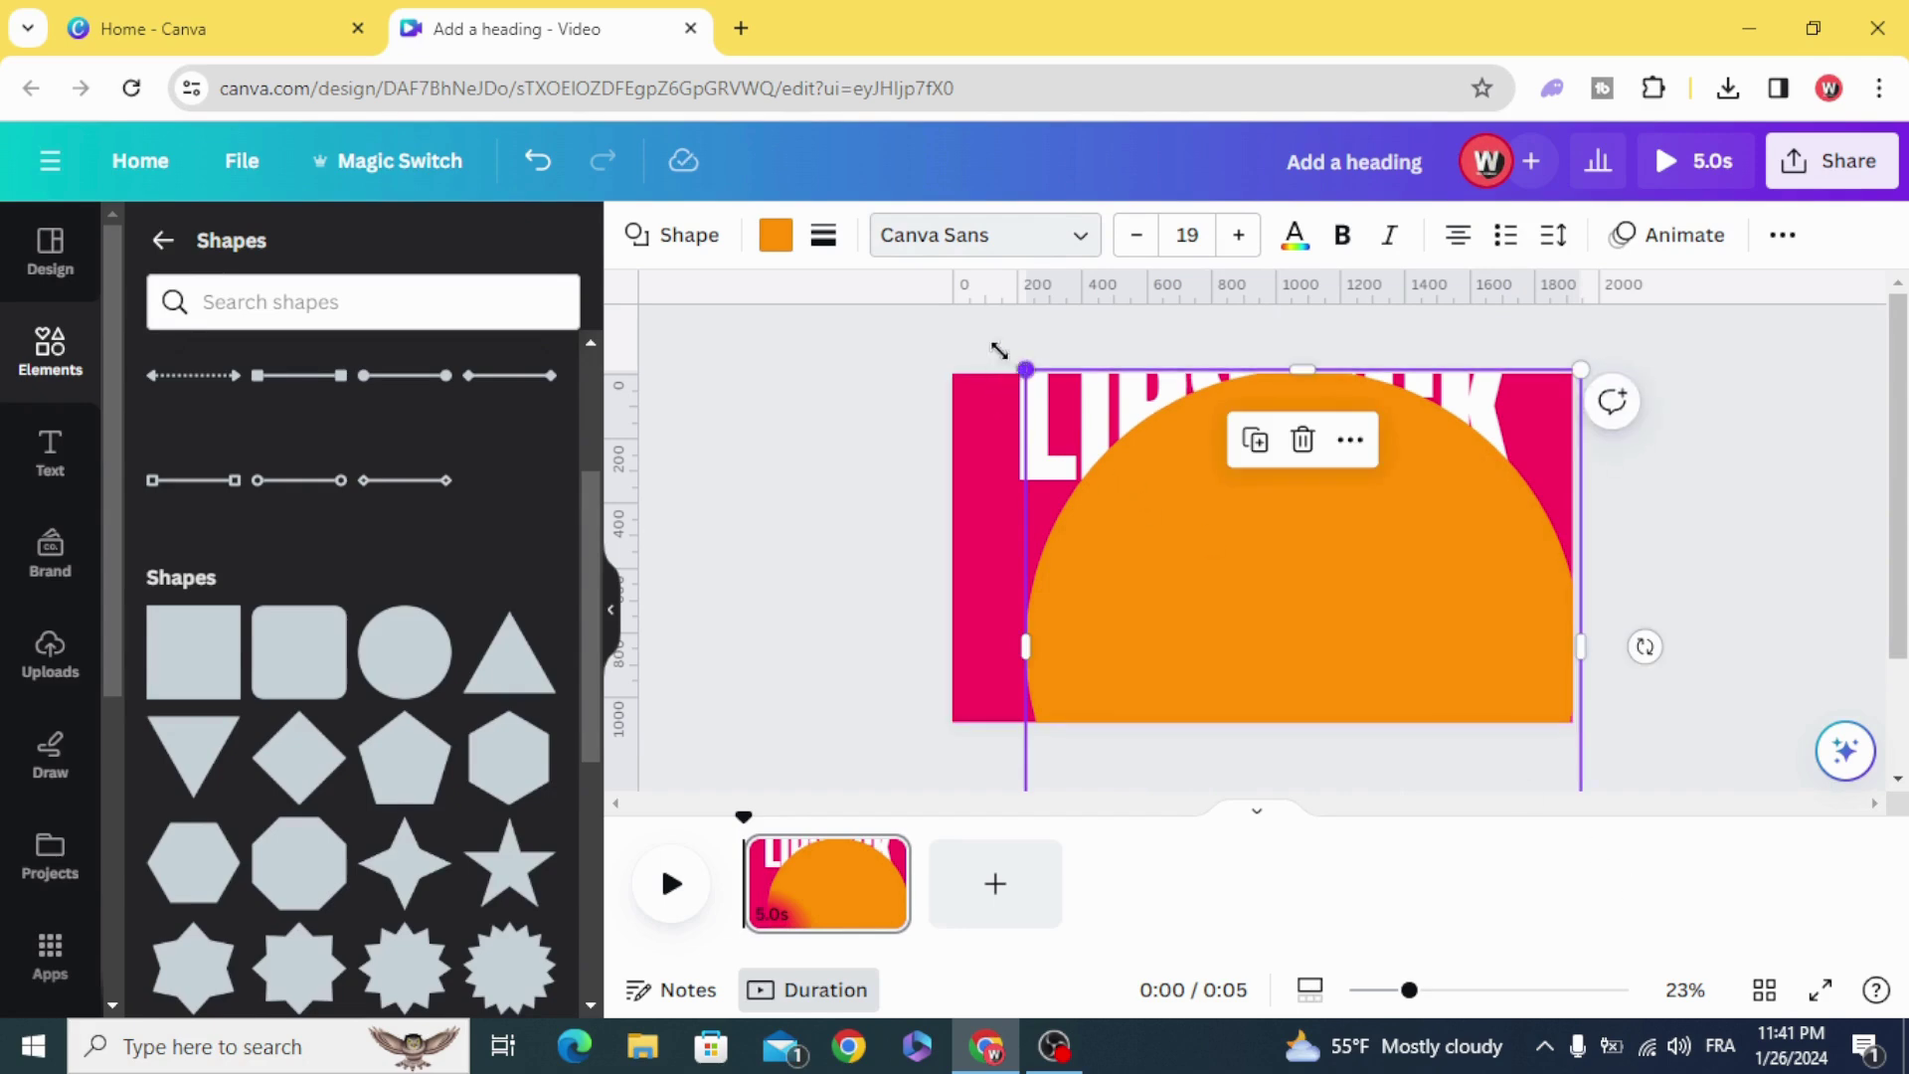
left_click_drag(1024, 367, 850, 210)
left_click_drag(1079, 580, 1116, 565)
- In the layers list, place the orange circle just above the pink background
right_click(1157, 472)
mouse_move(1249, 531)
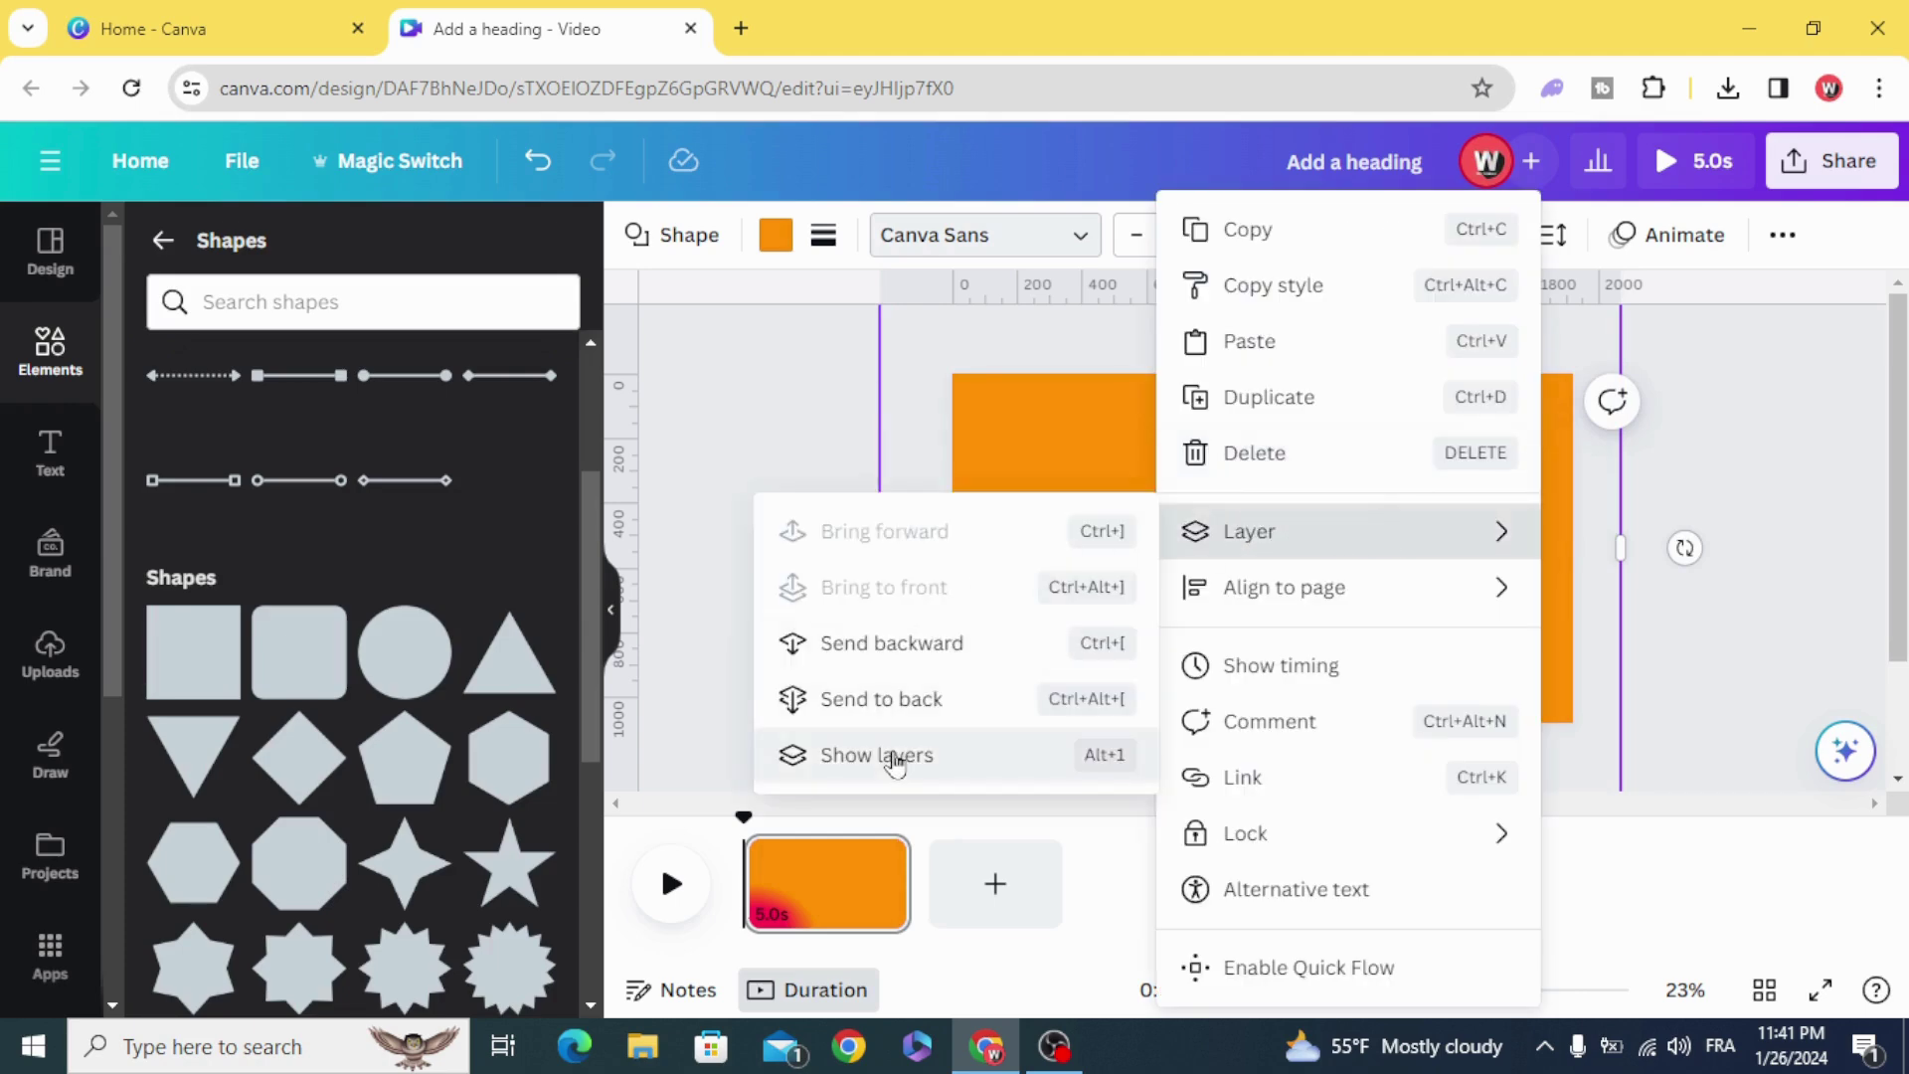
left_click(877, 755)
mouse_move(435, 412)
left_mouse_down()
mouse_move(443, 614)
mouse_move(415, 636)
left_mouse_up()
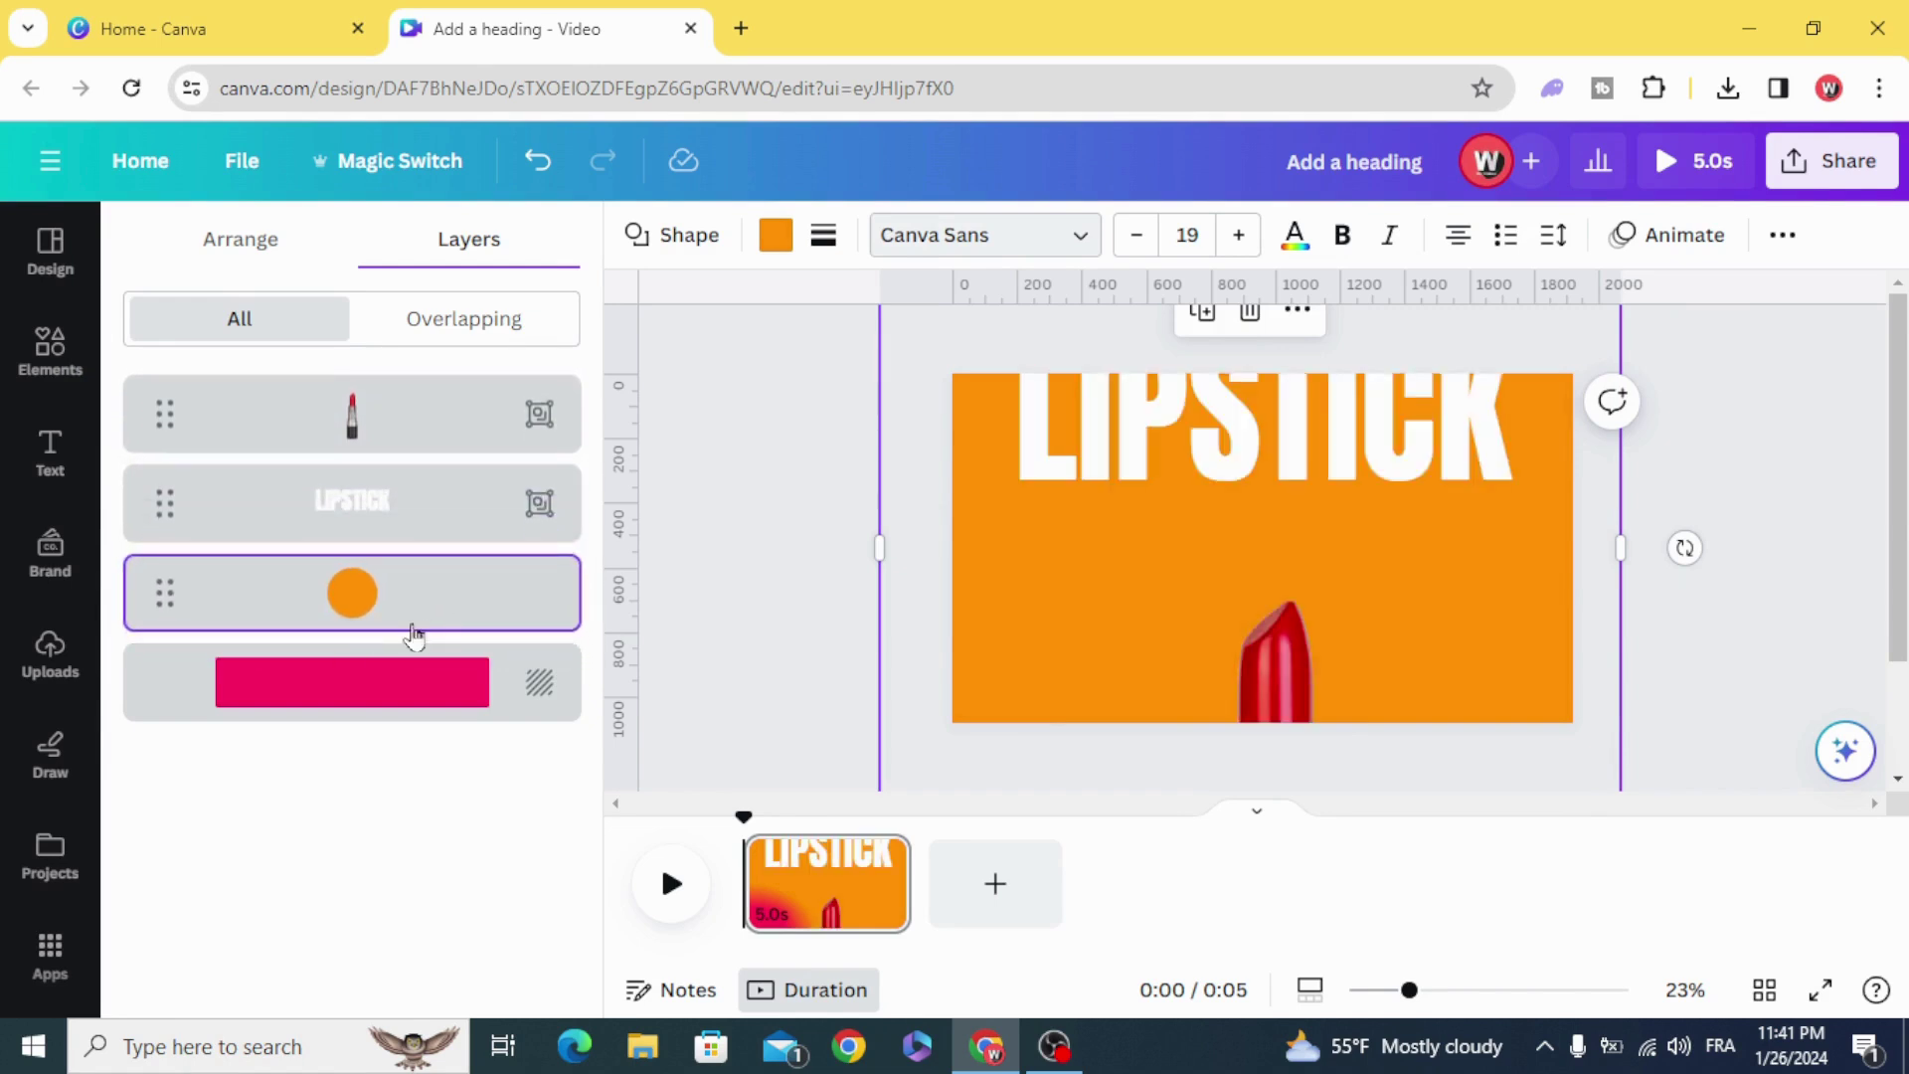
- Enlarge and reposition the LIPSTICK title, and raise the lipstick in front of it
left_click(1325, 473)
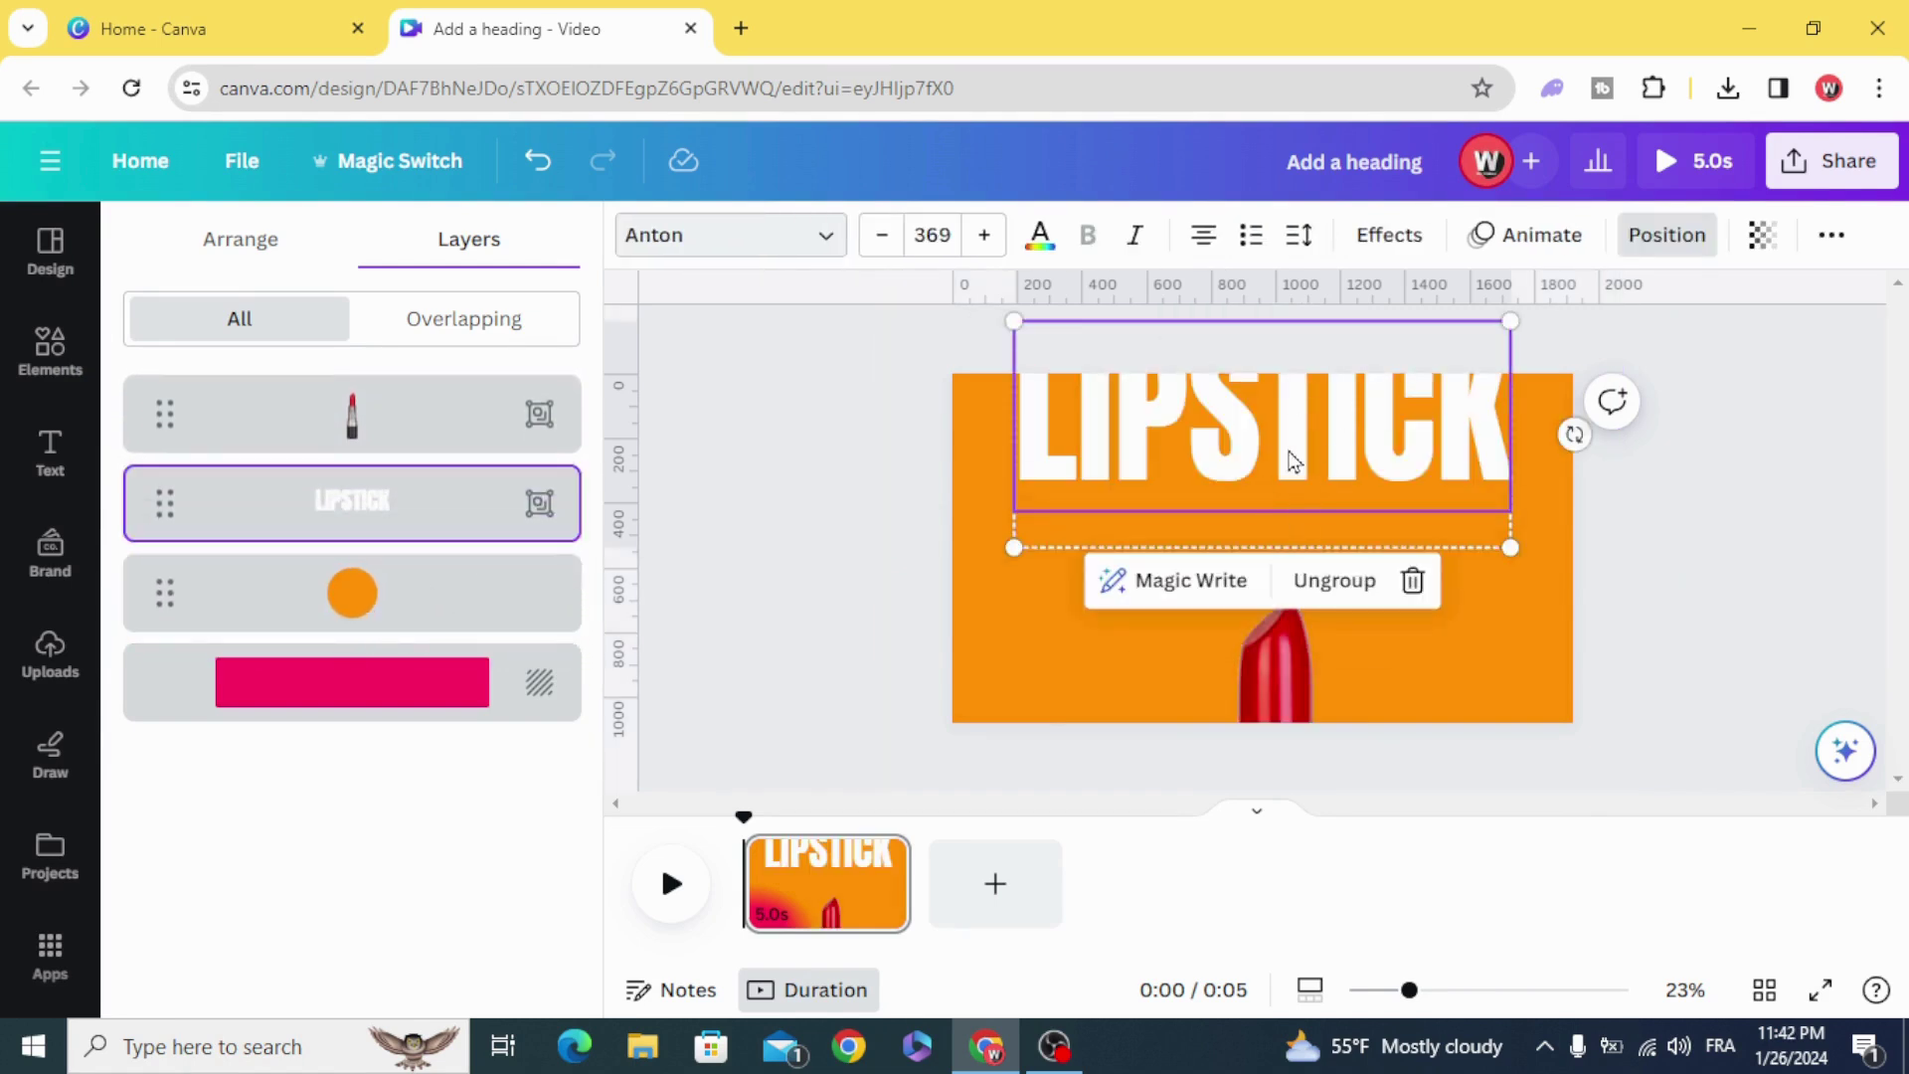
left_click_drag(1292, 463, 1303, 513)
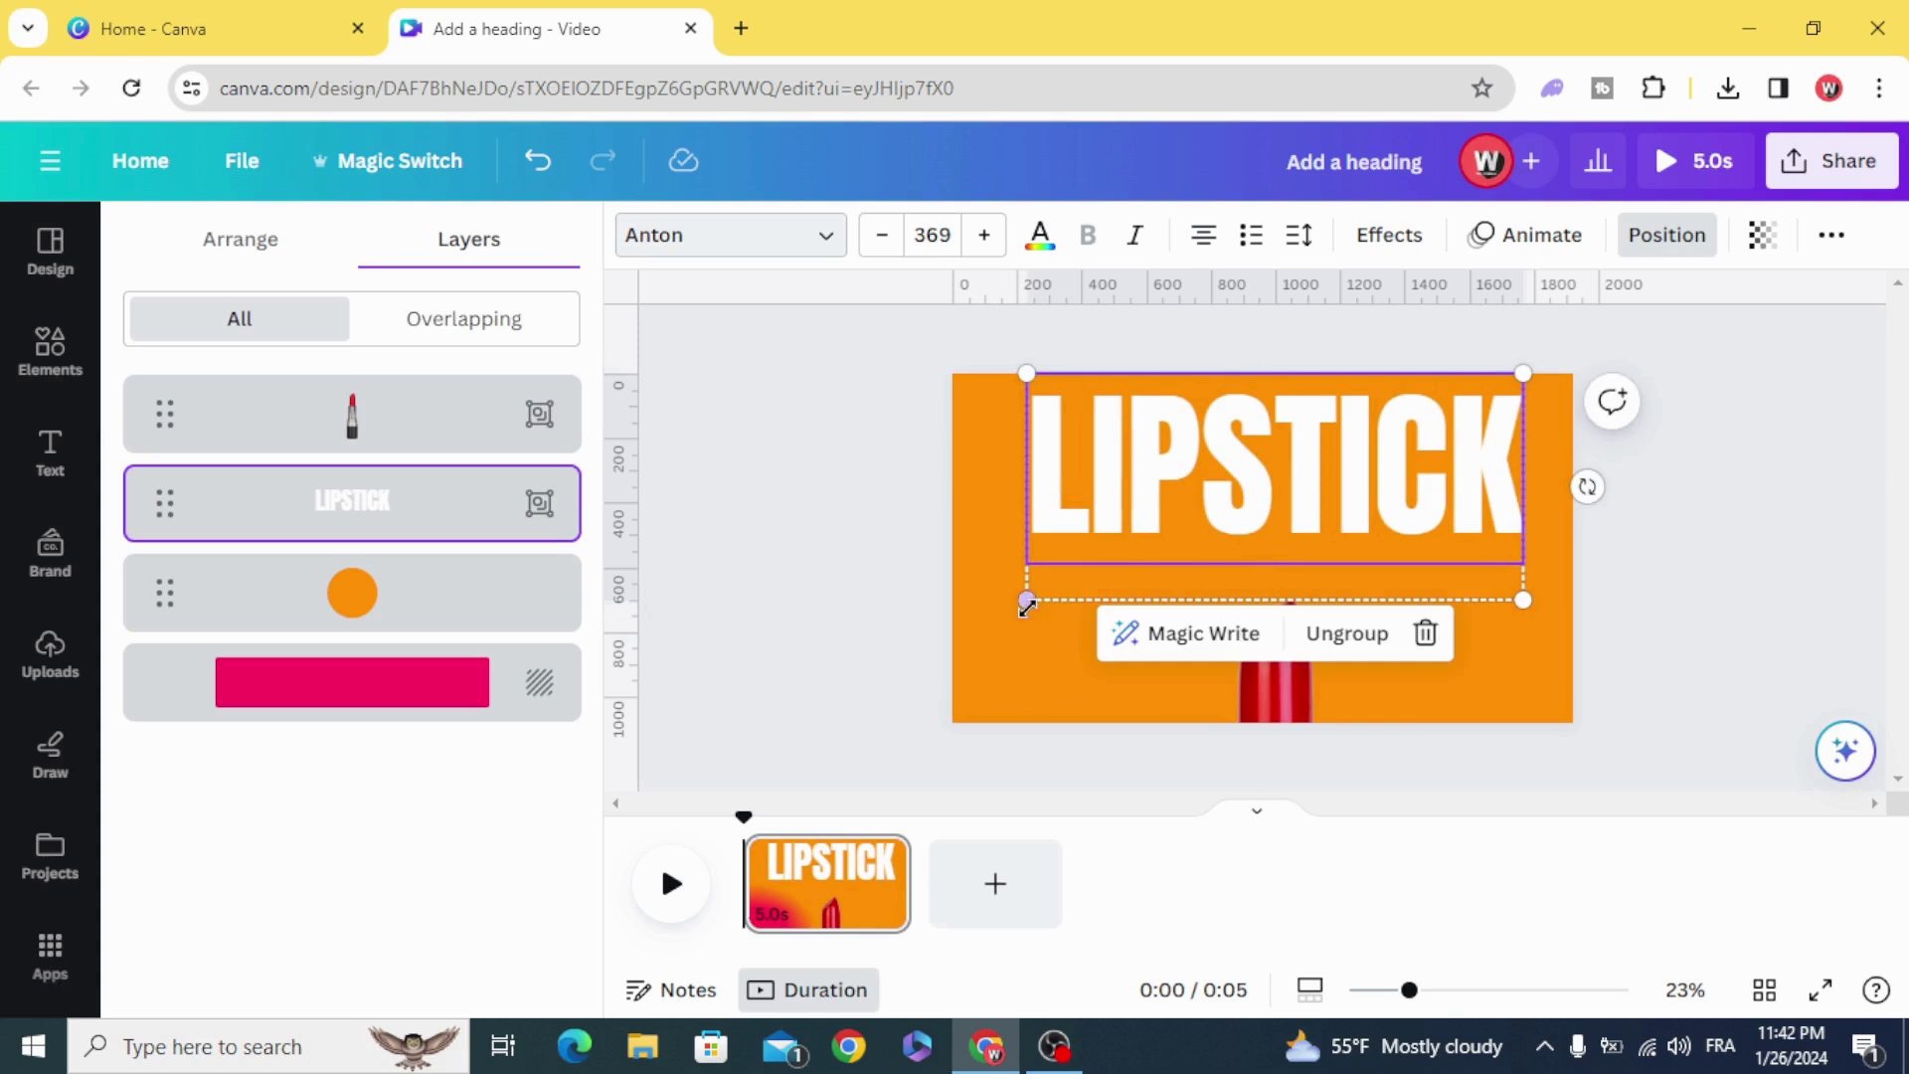
left_click_drag(1027, 605, 978, 627)
left_click_drag(1186, 477, 1162, 497)
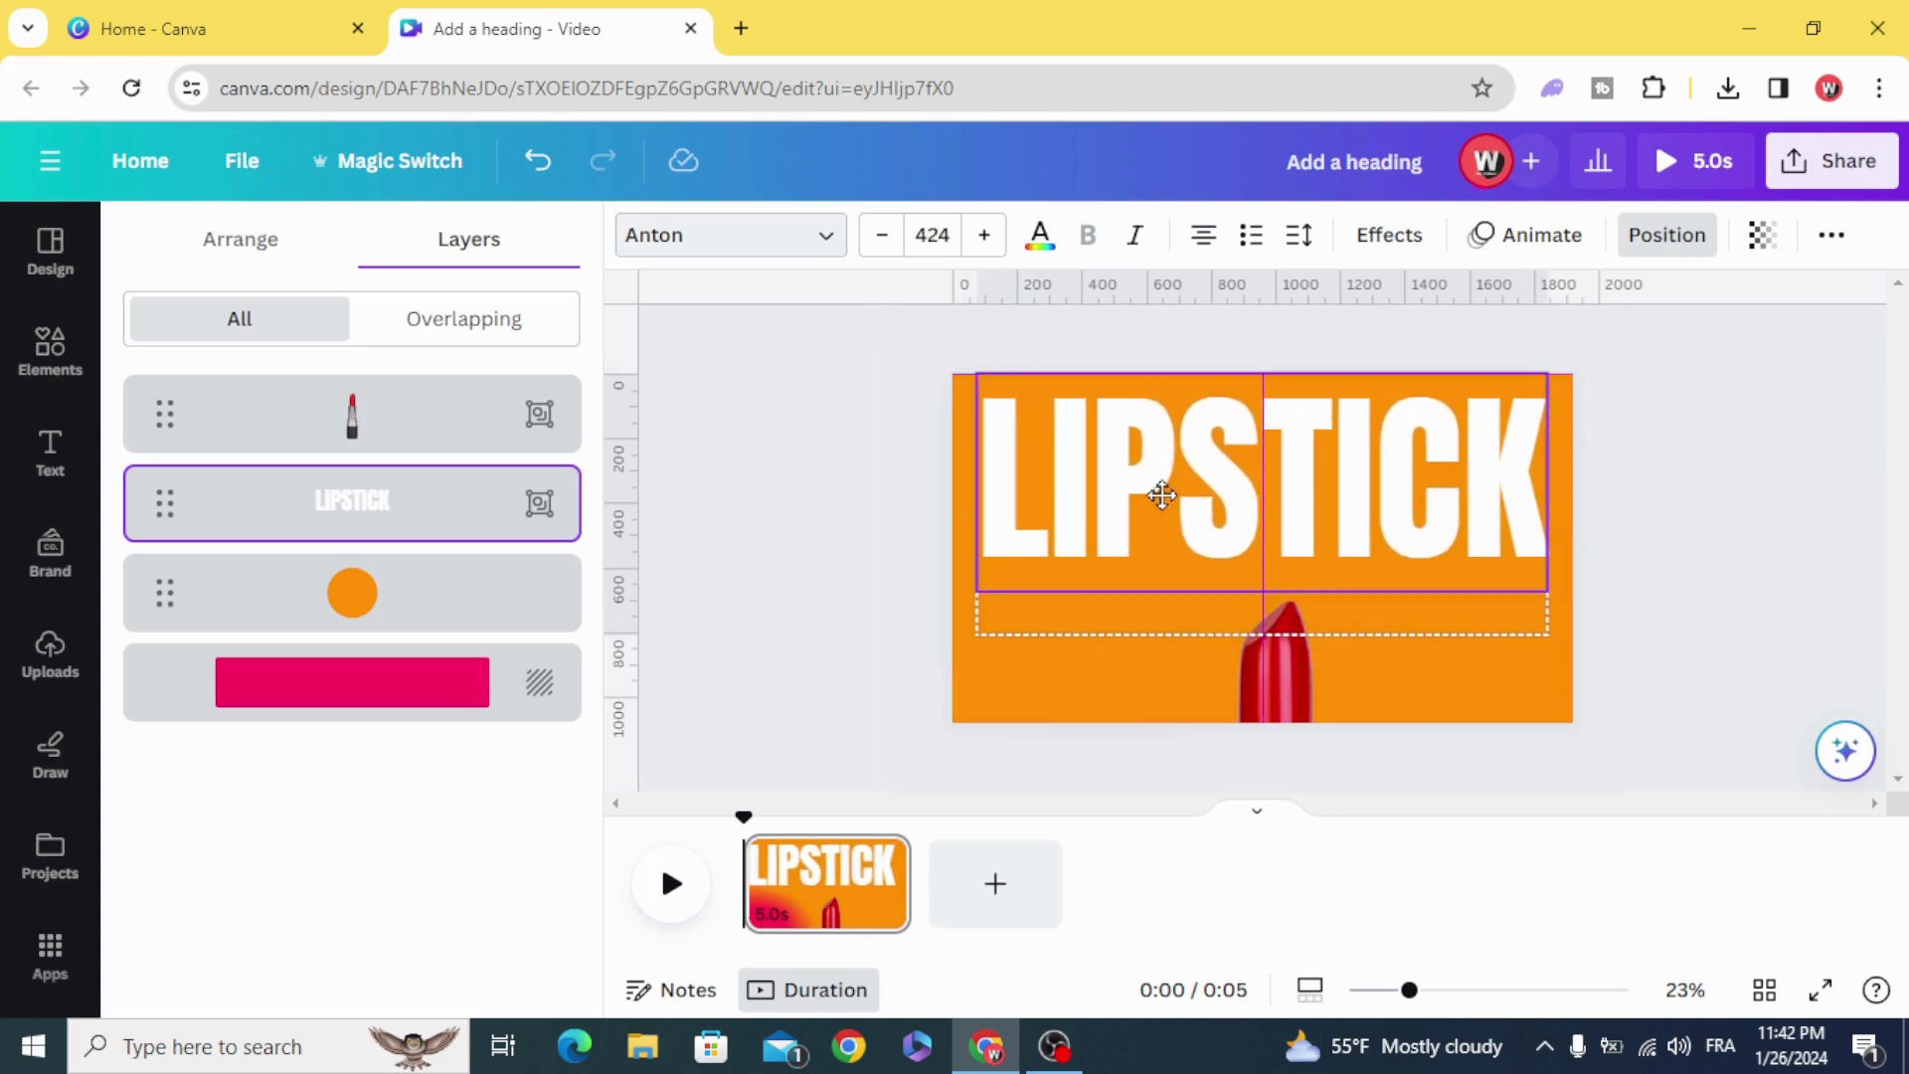
mouse_move(1275, 671)
left_mouse_down()
mouse_move(1239, 561)
mouse_move(1270, 637)
left_mouse_up()
- Duplicate the lipstick page
left_click(843, 589)
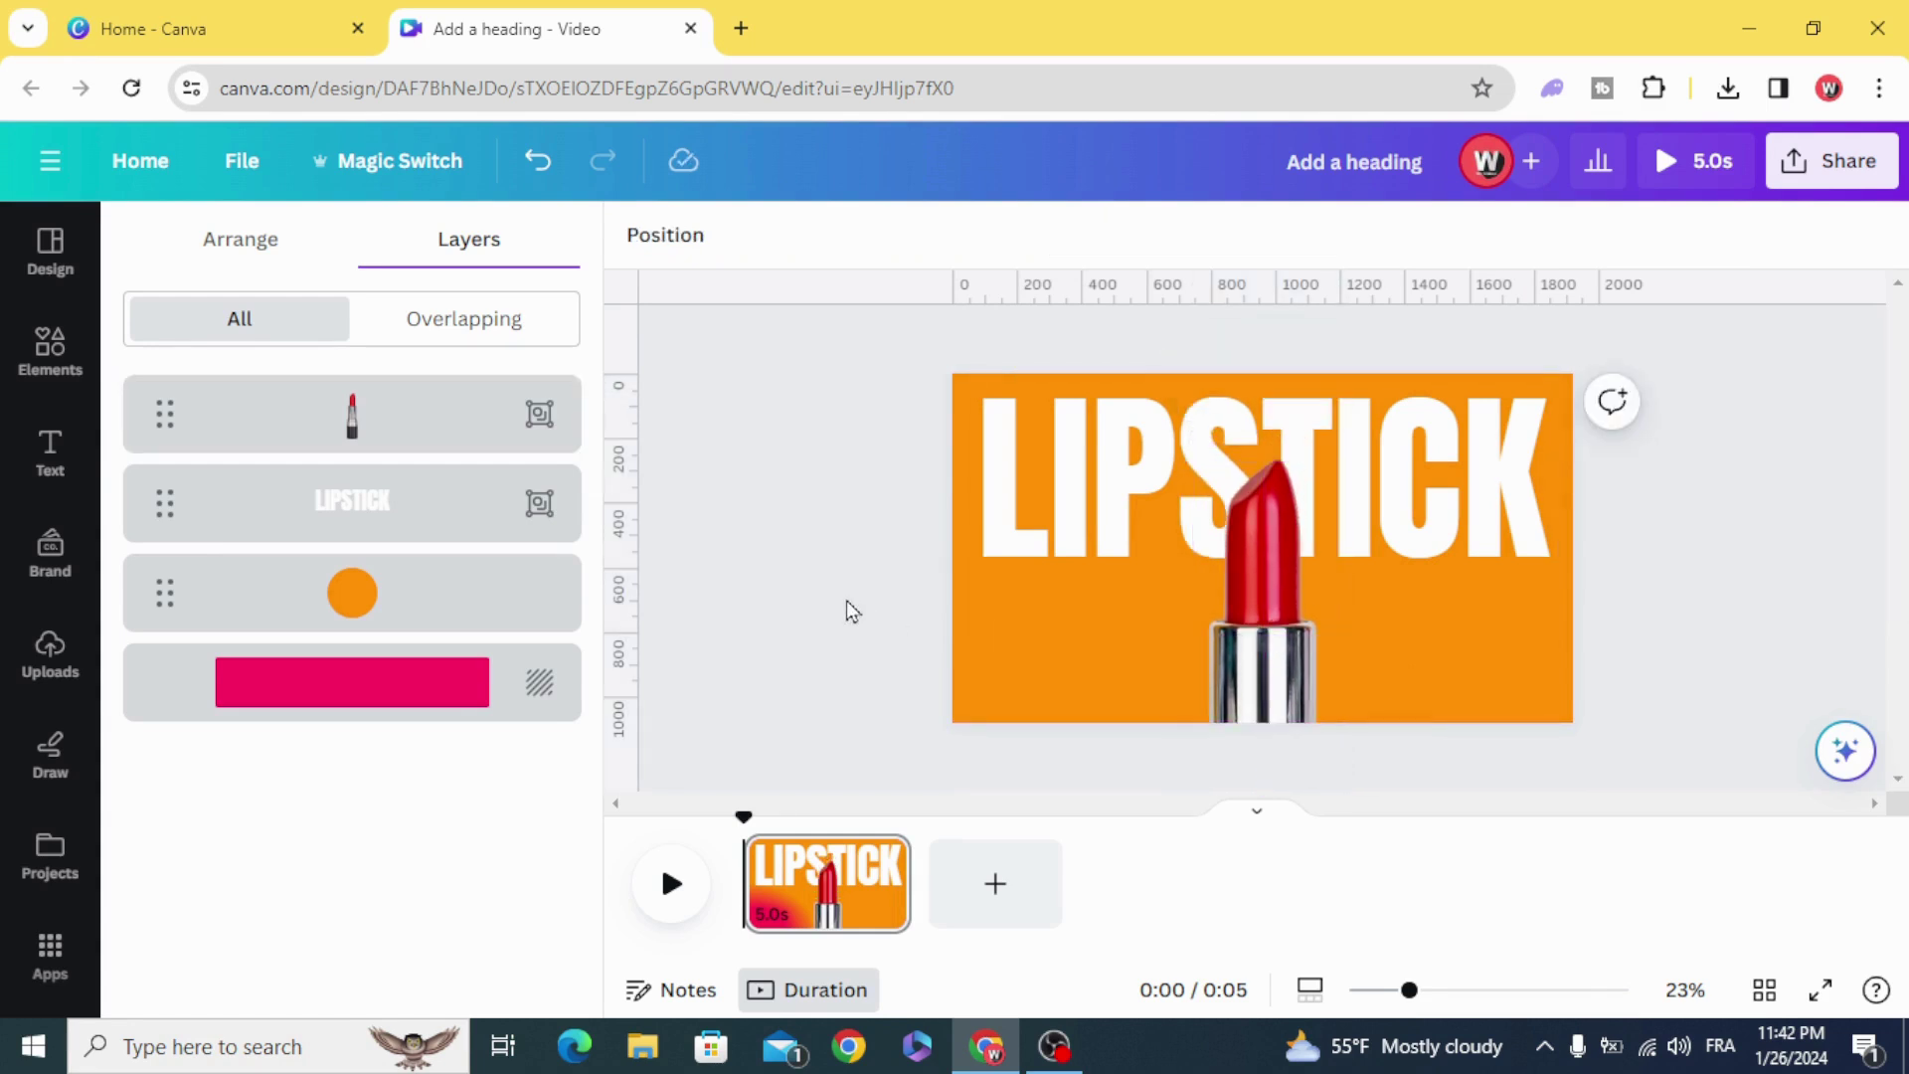
left_click(882, 859)
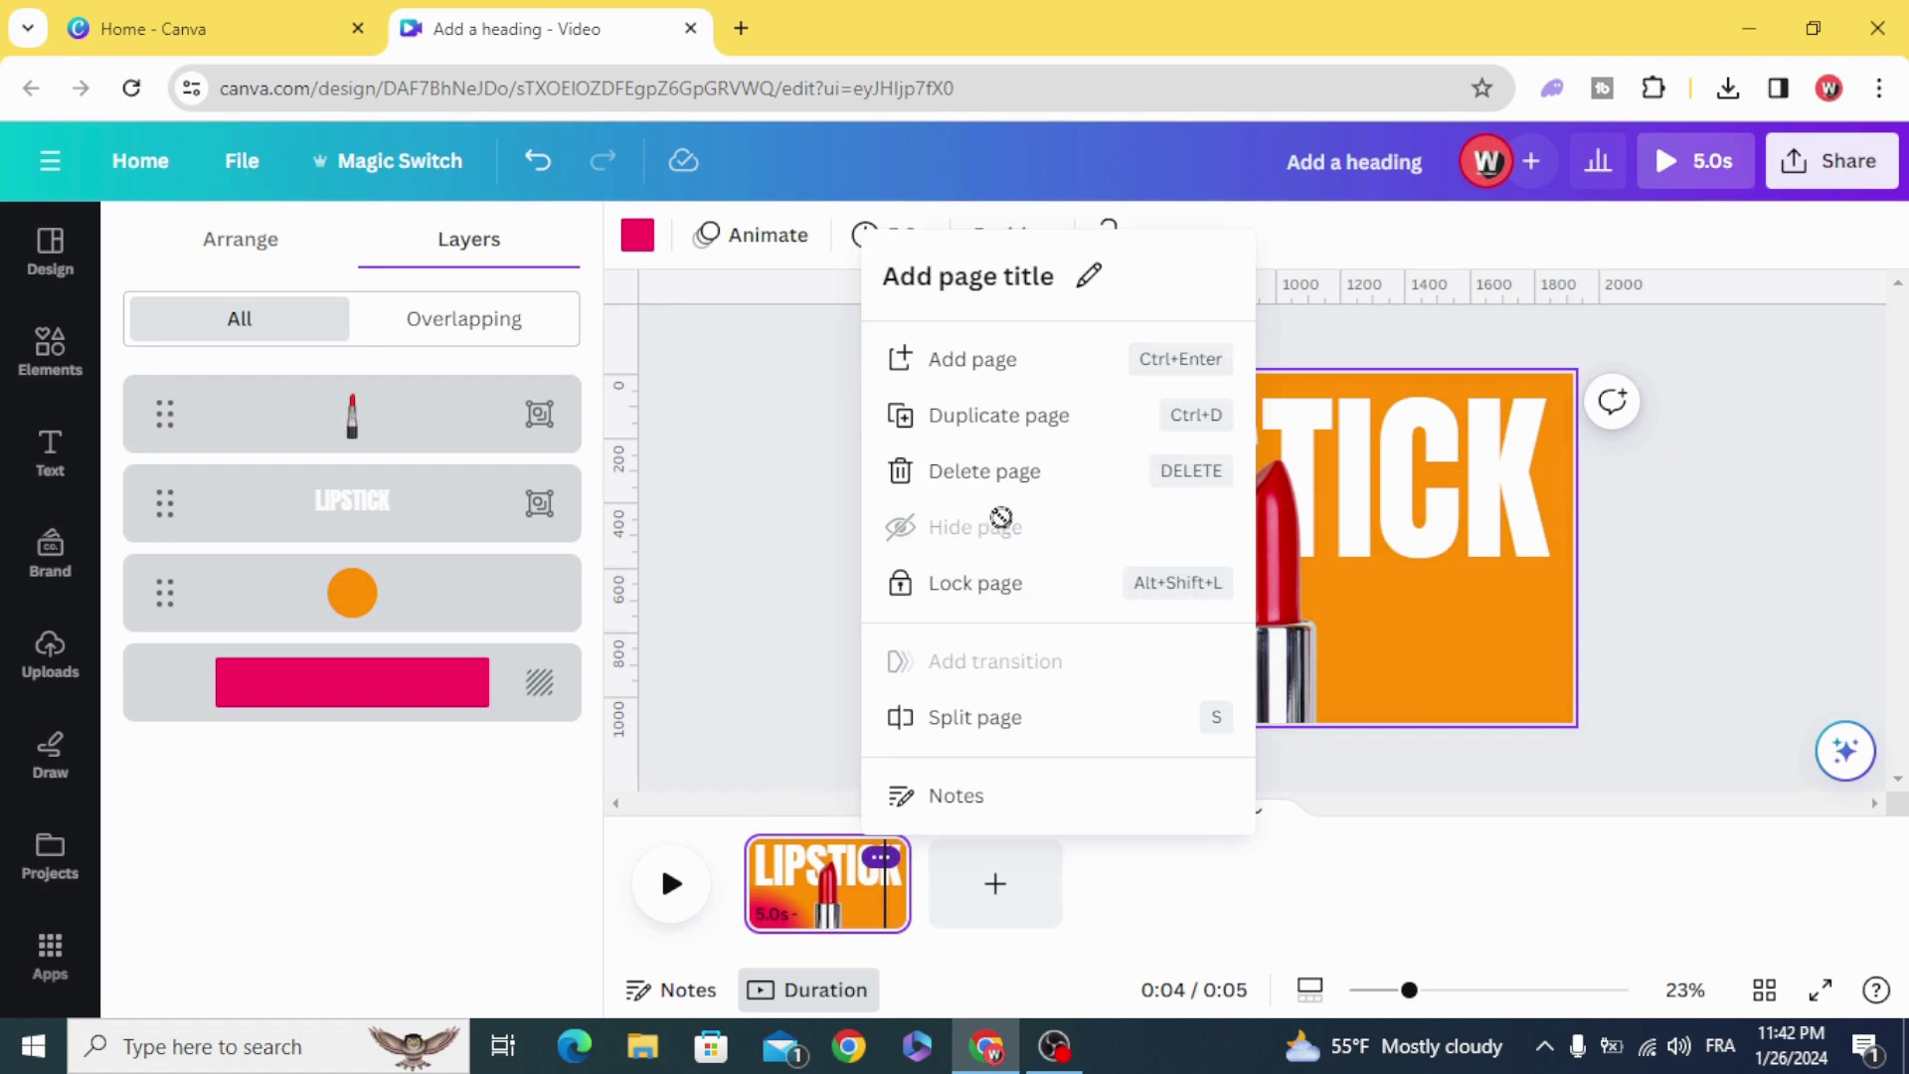
left_click(982, 421)
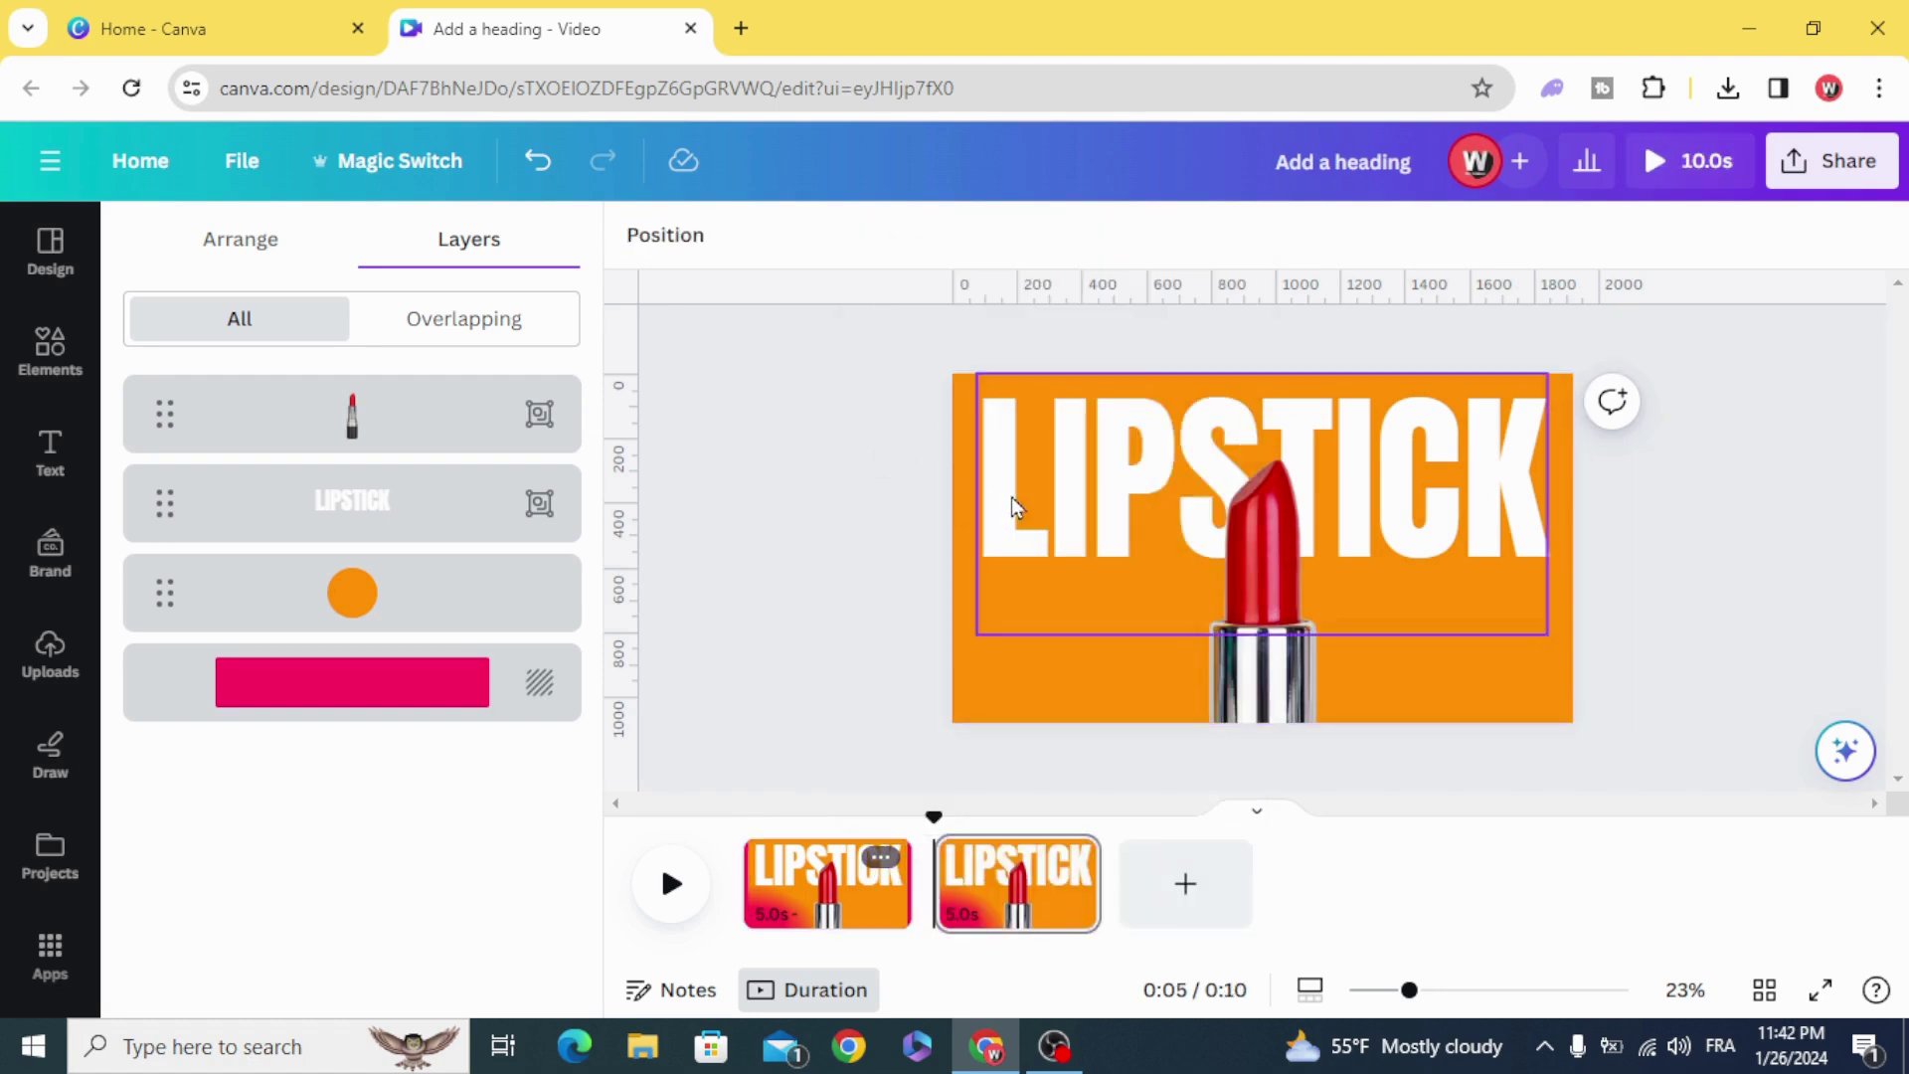
- Move the title and lipstick off the copy, then make that plain page the first page
left_click(1074, 530)
mouse_move(1073, 529)
left_mouse_down()
mouse_move(1109, 452)
mouse_move(1108, 352)
left_mouse_up()
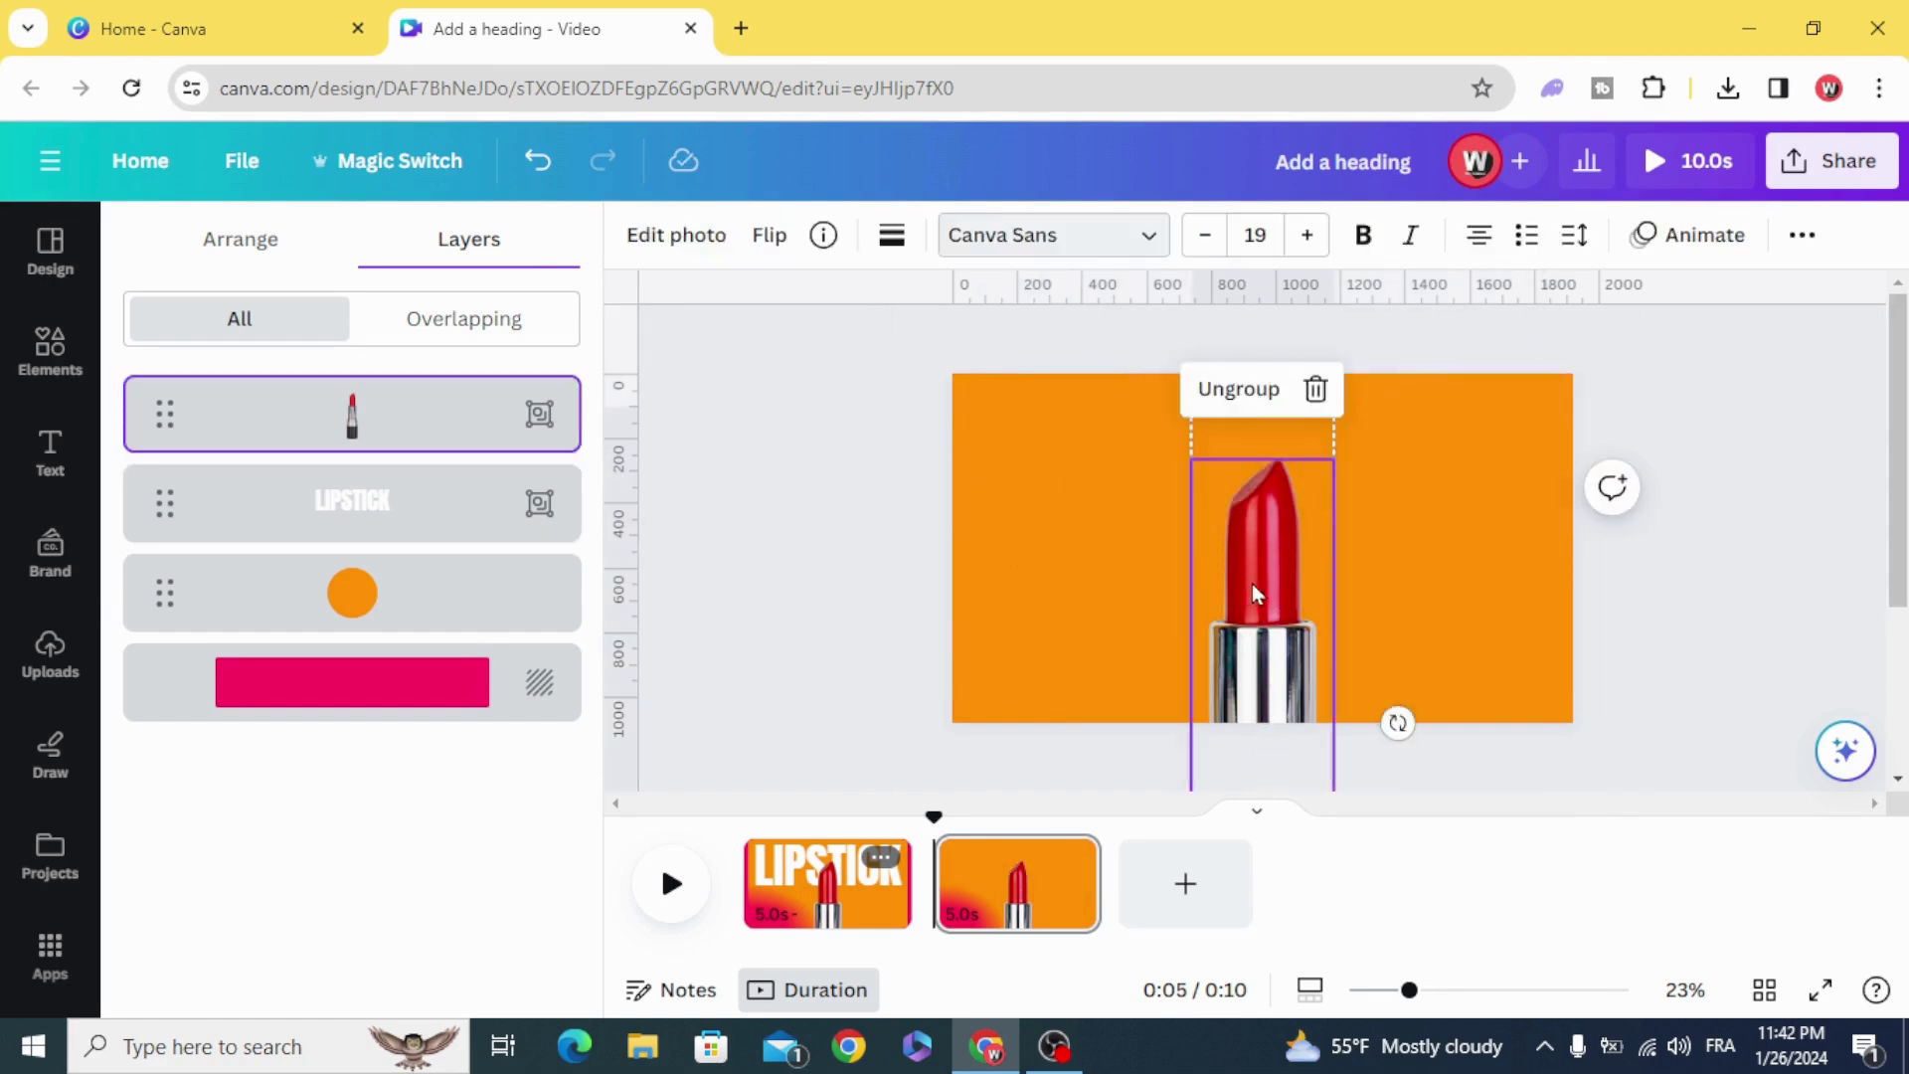
left_click_drag(1250, 584, 1264, 843)
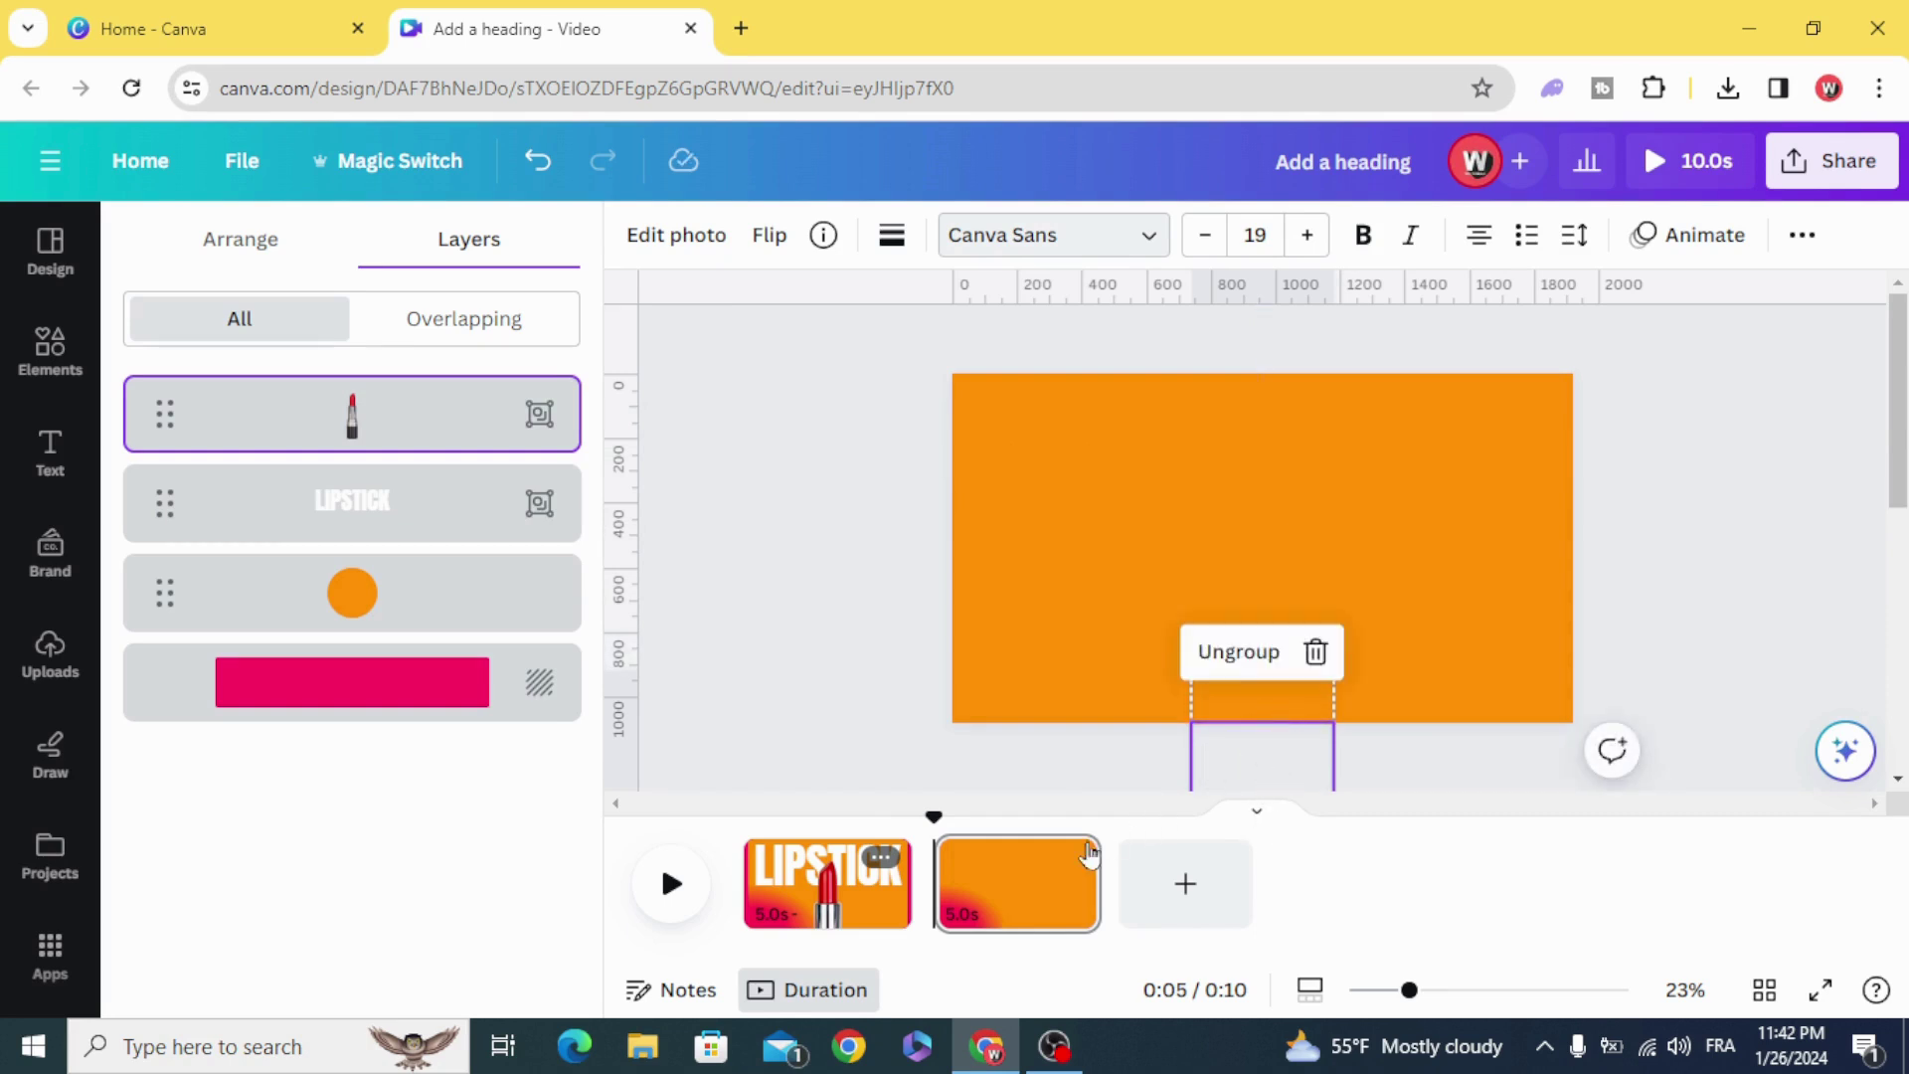
left_click_drag(1059, 891, 818, 897)
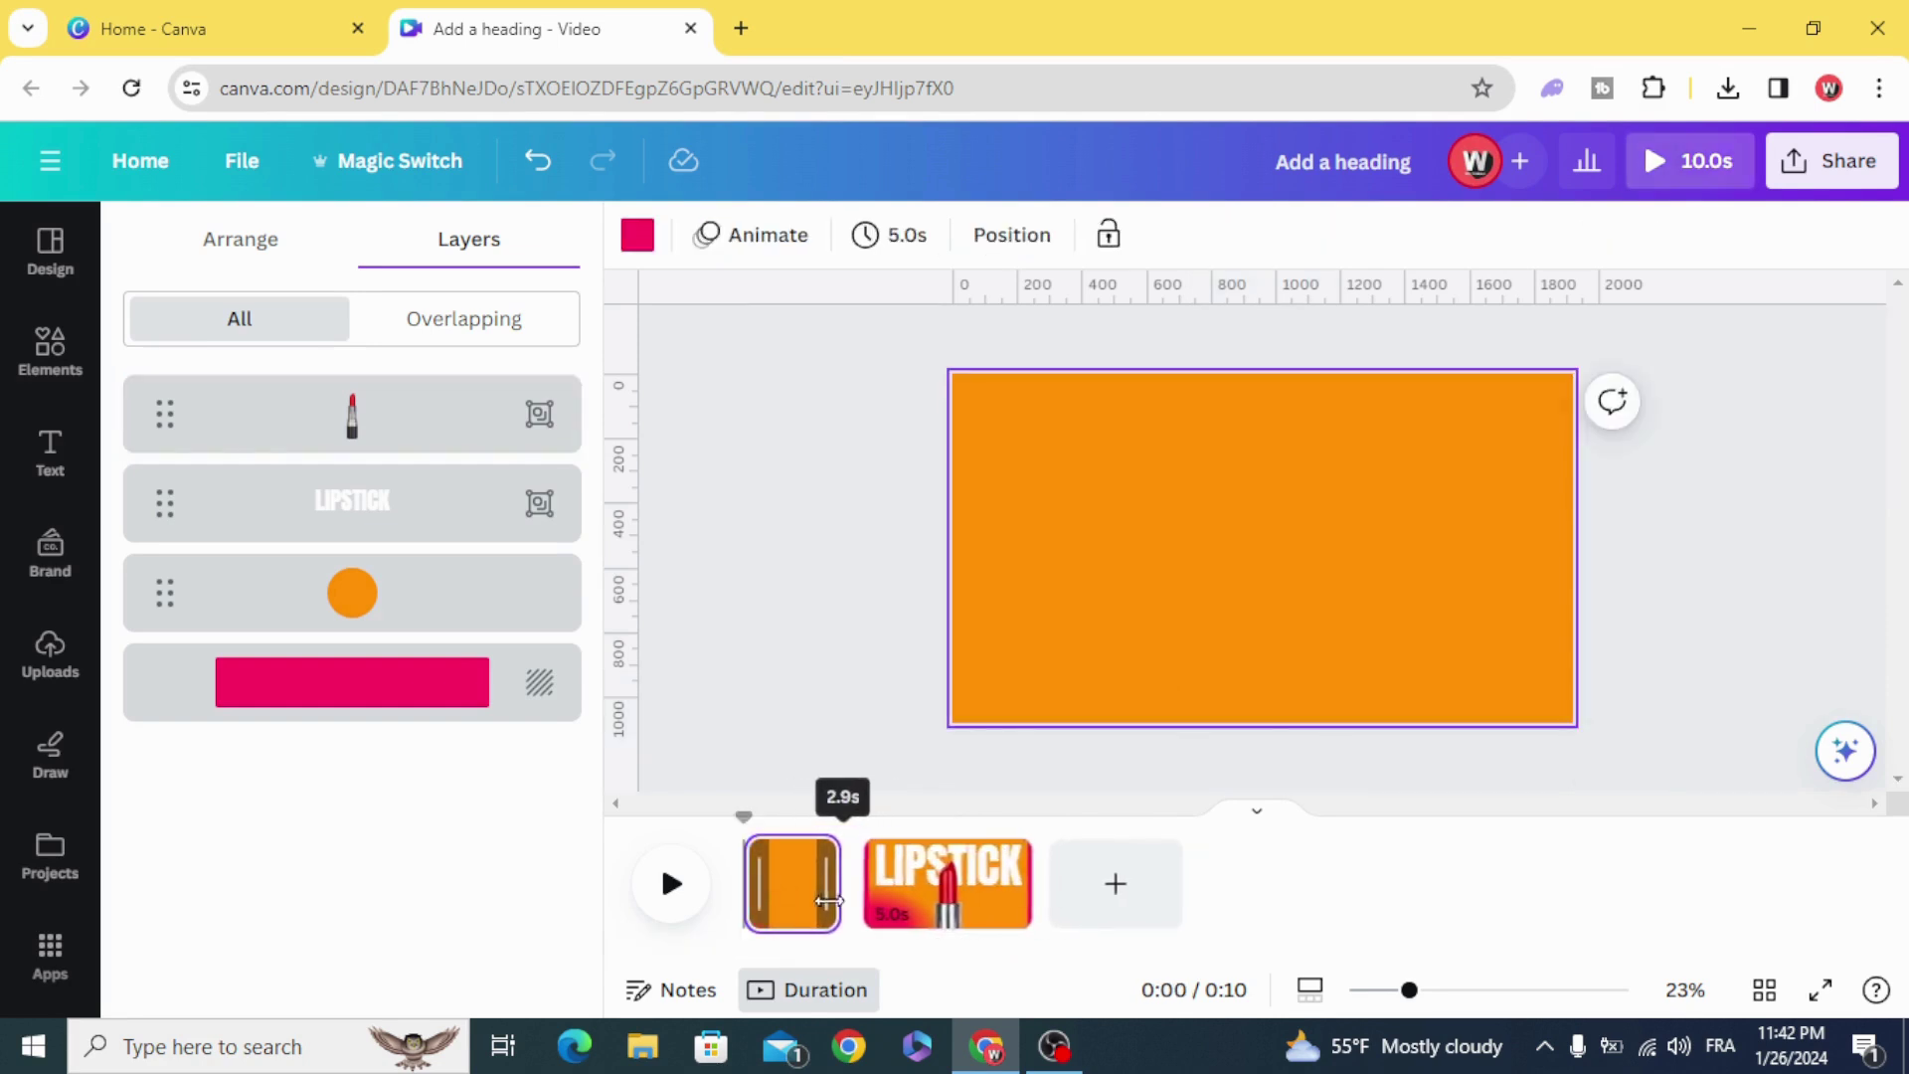
- Shorten the lipstick page to 2.6 seconds and duplicate it
left_click(938, 882)
left_click_drag(1017, 888, 940, 895)
left_click(929, 859)
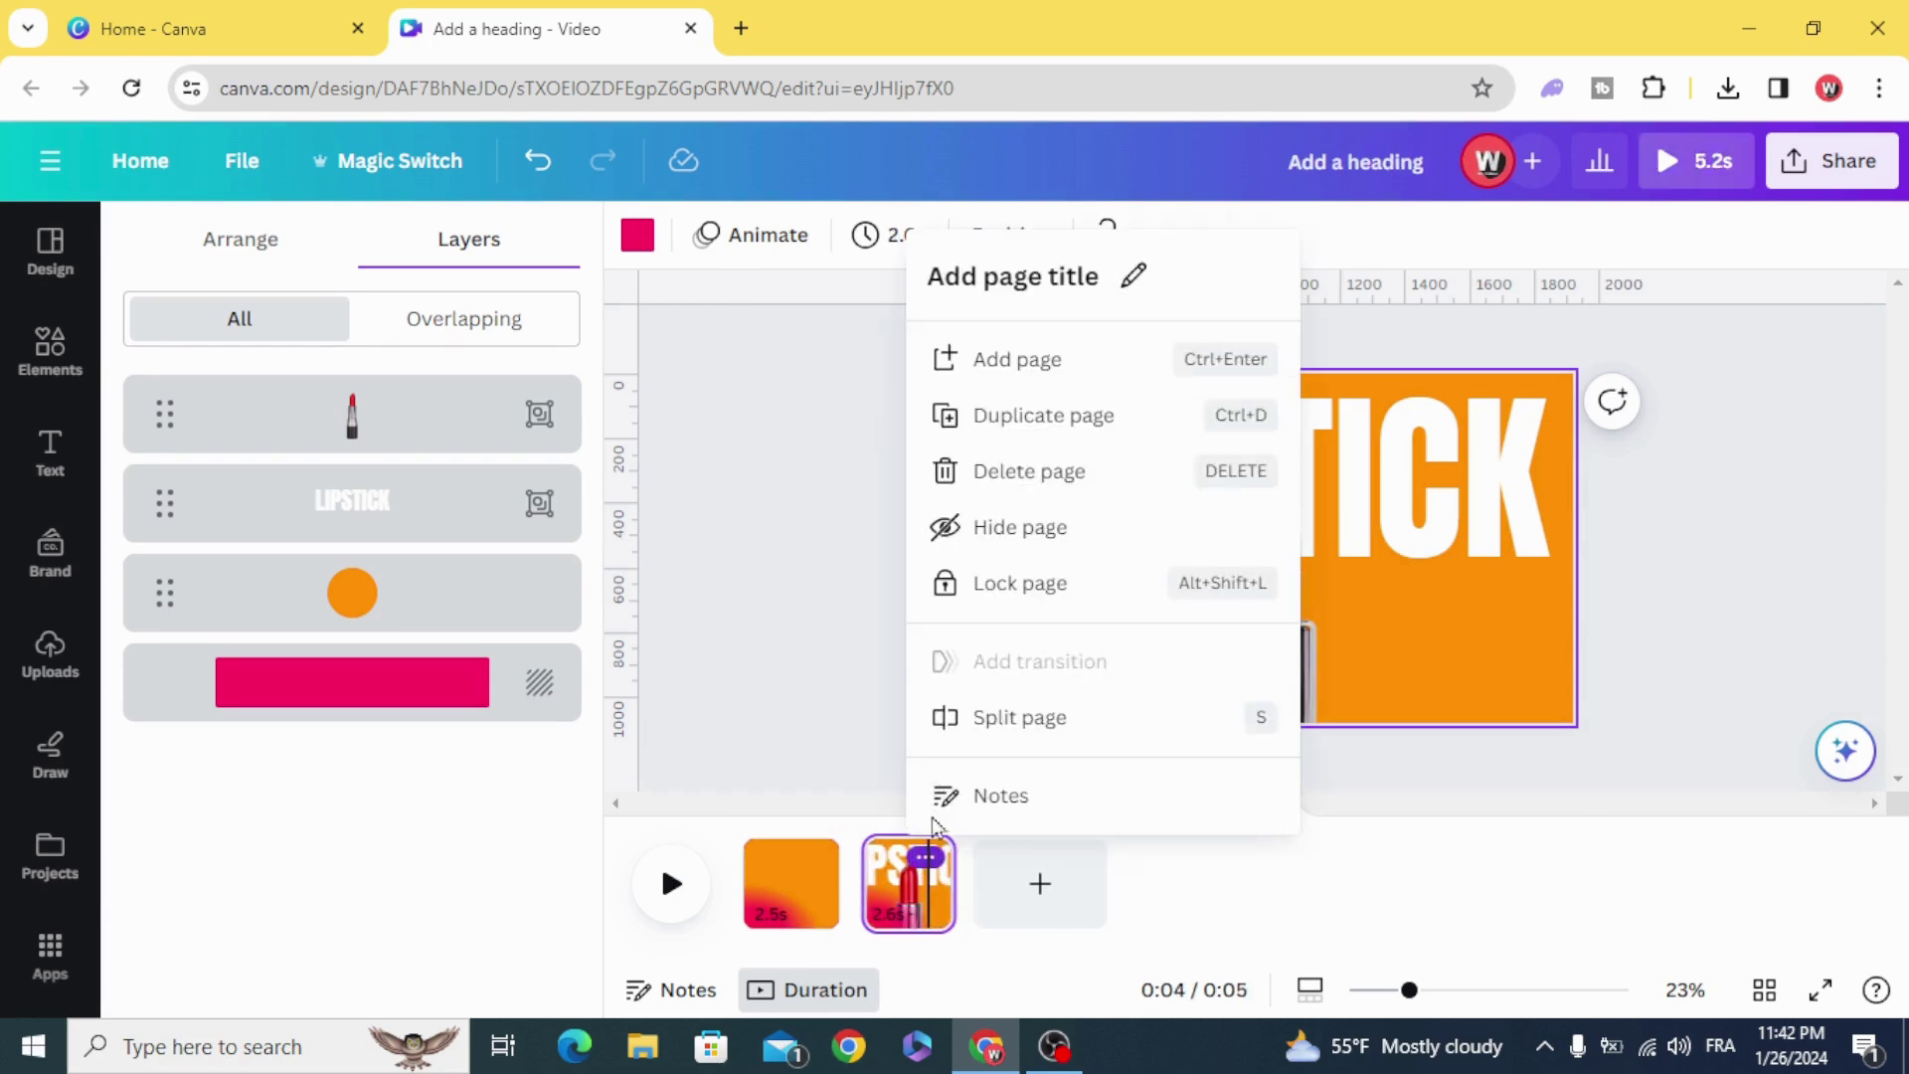
left_click(1029, 417)
- On the new page, shrink the lipstick photo to a small size and centre it
left_click(838, 567)
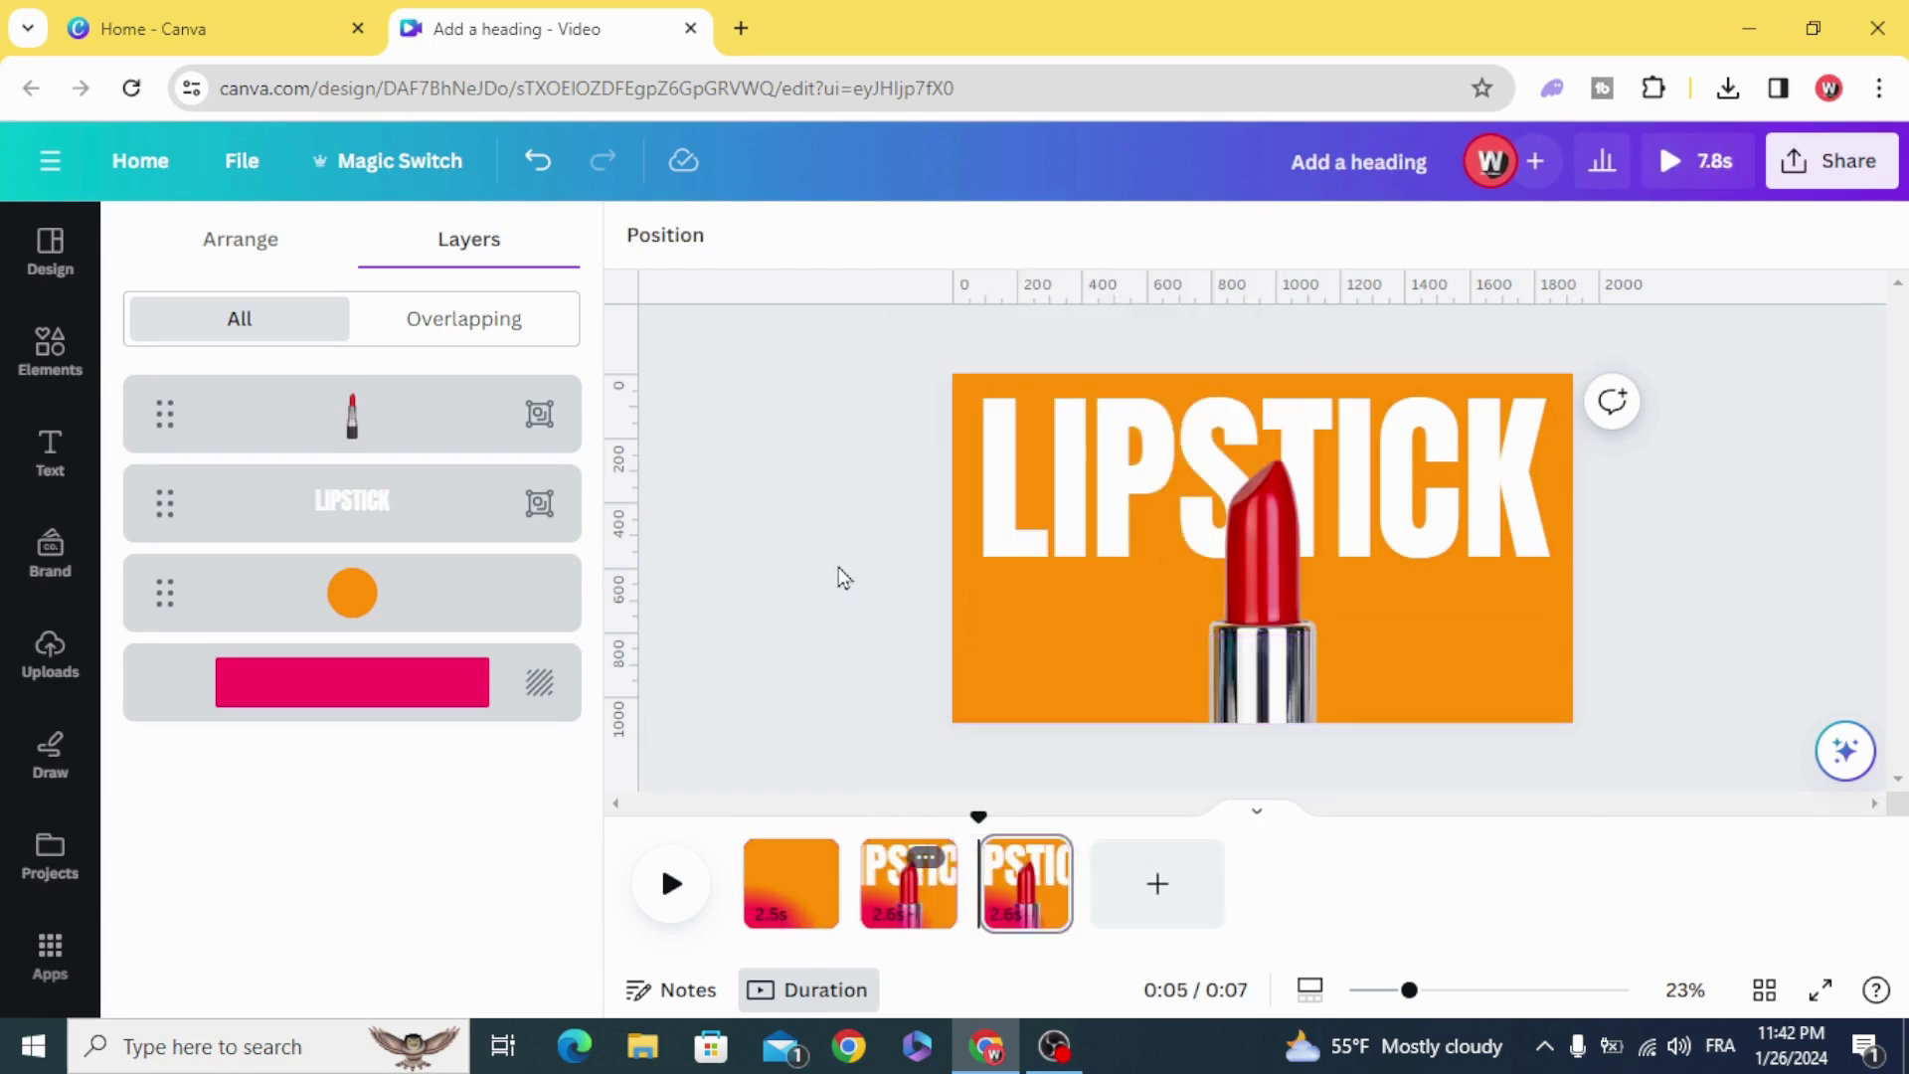
left_click(1208, 455)
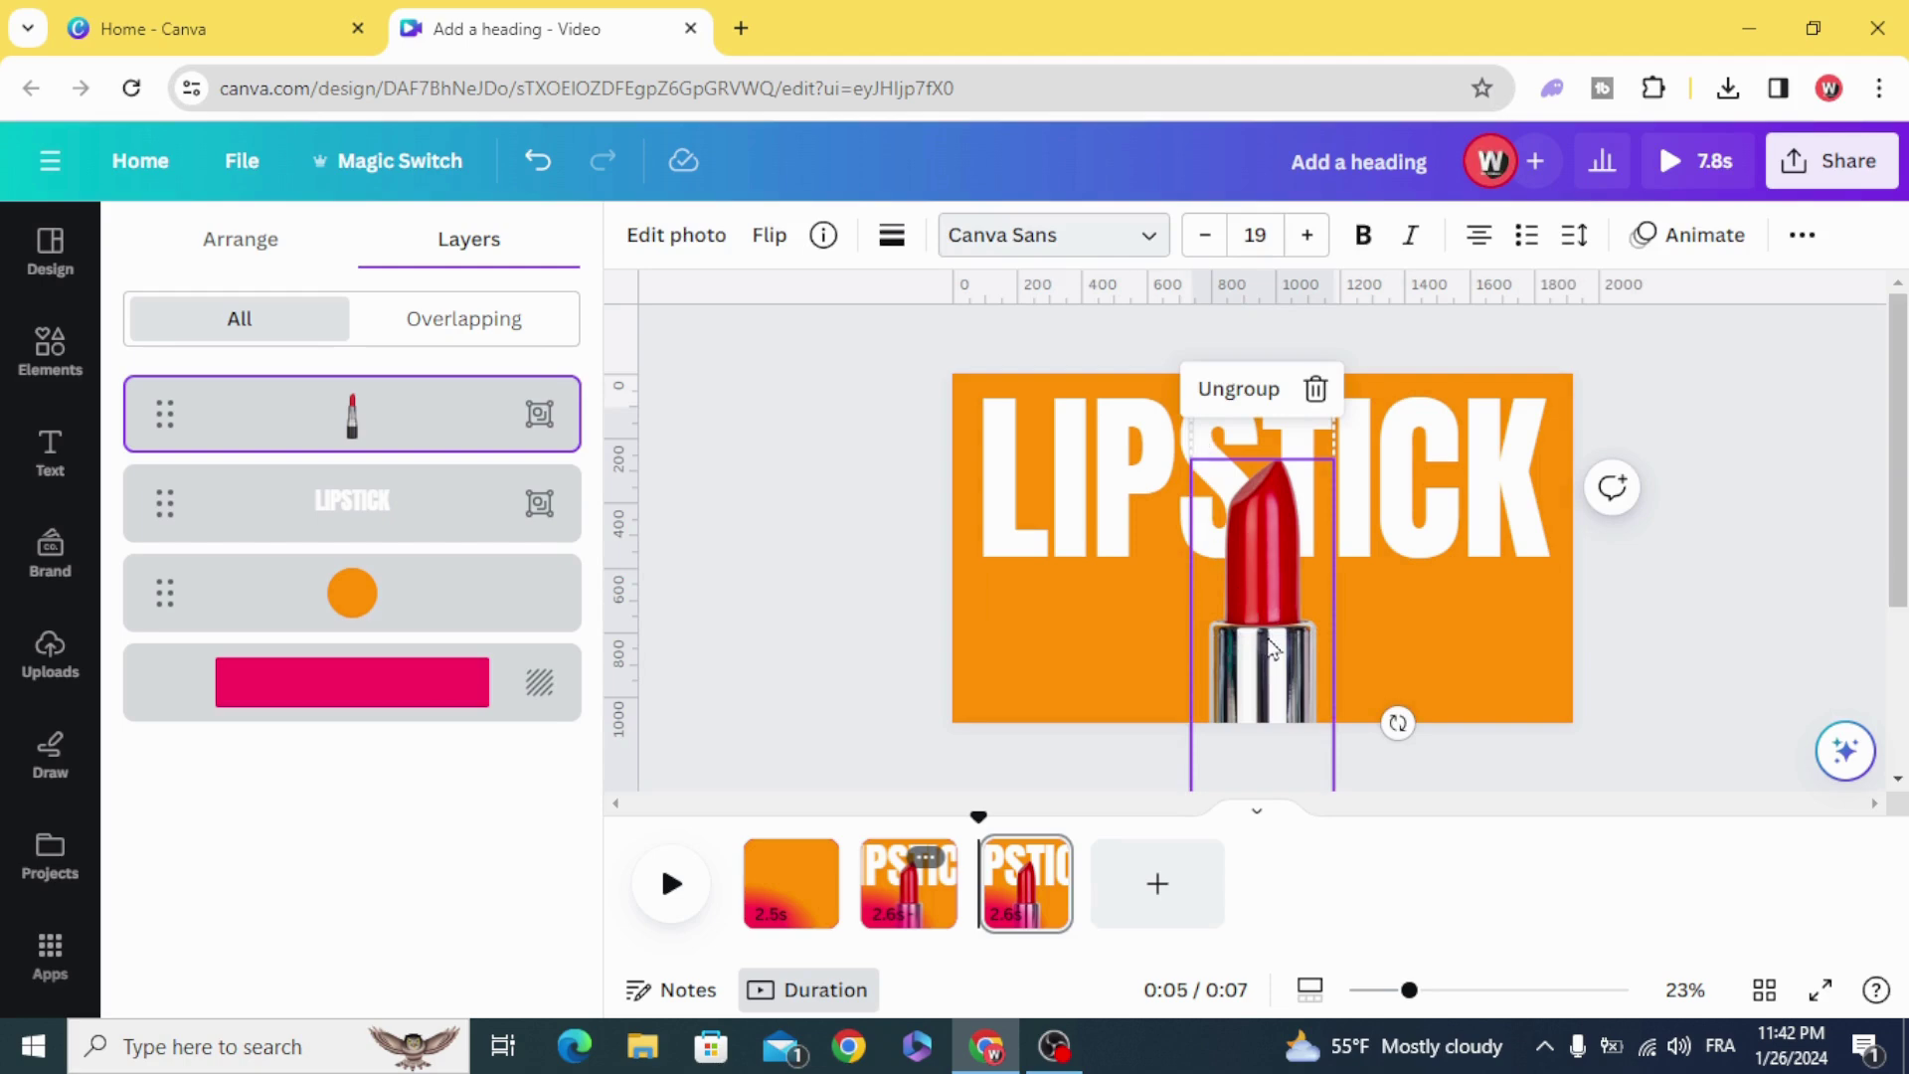
left_click_drag(1270, 647, 1271, 604)
left_click_drag(1198, 767, 1283, 553)
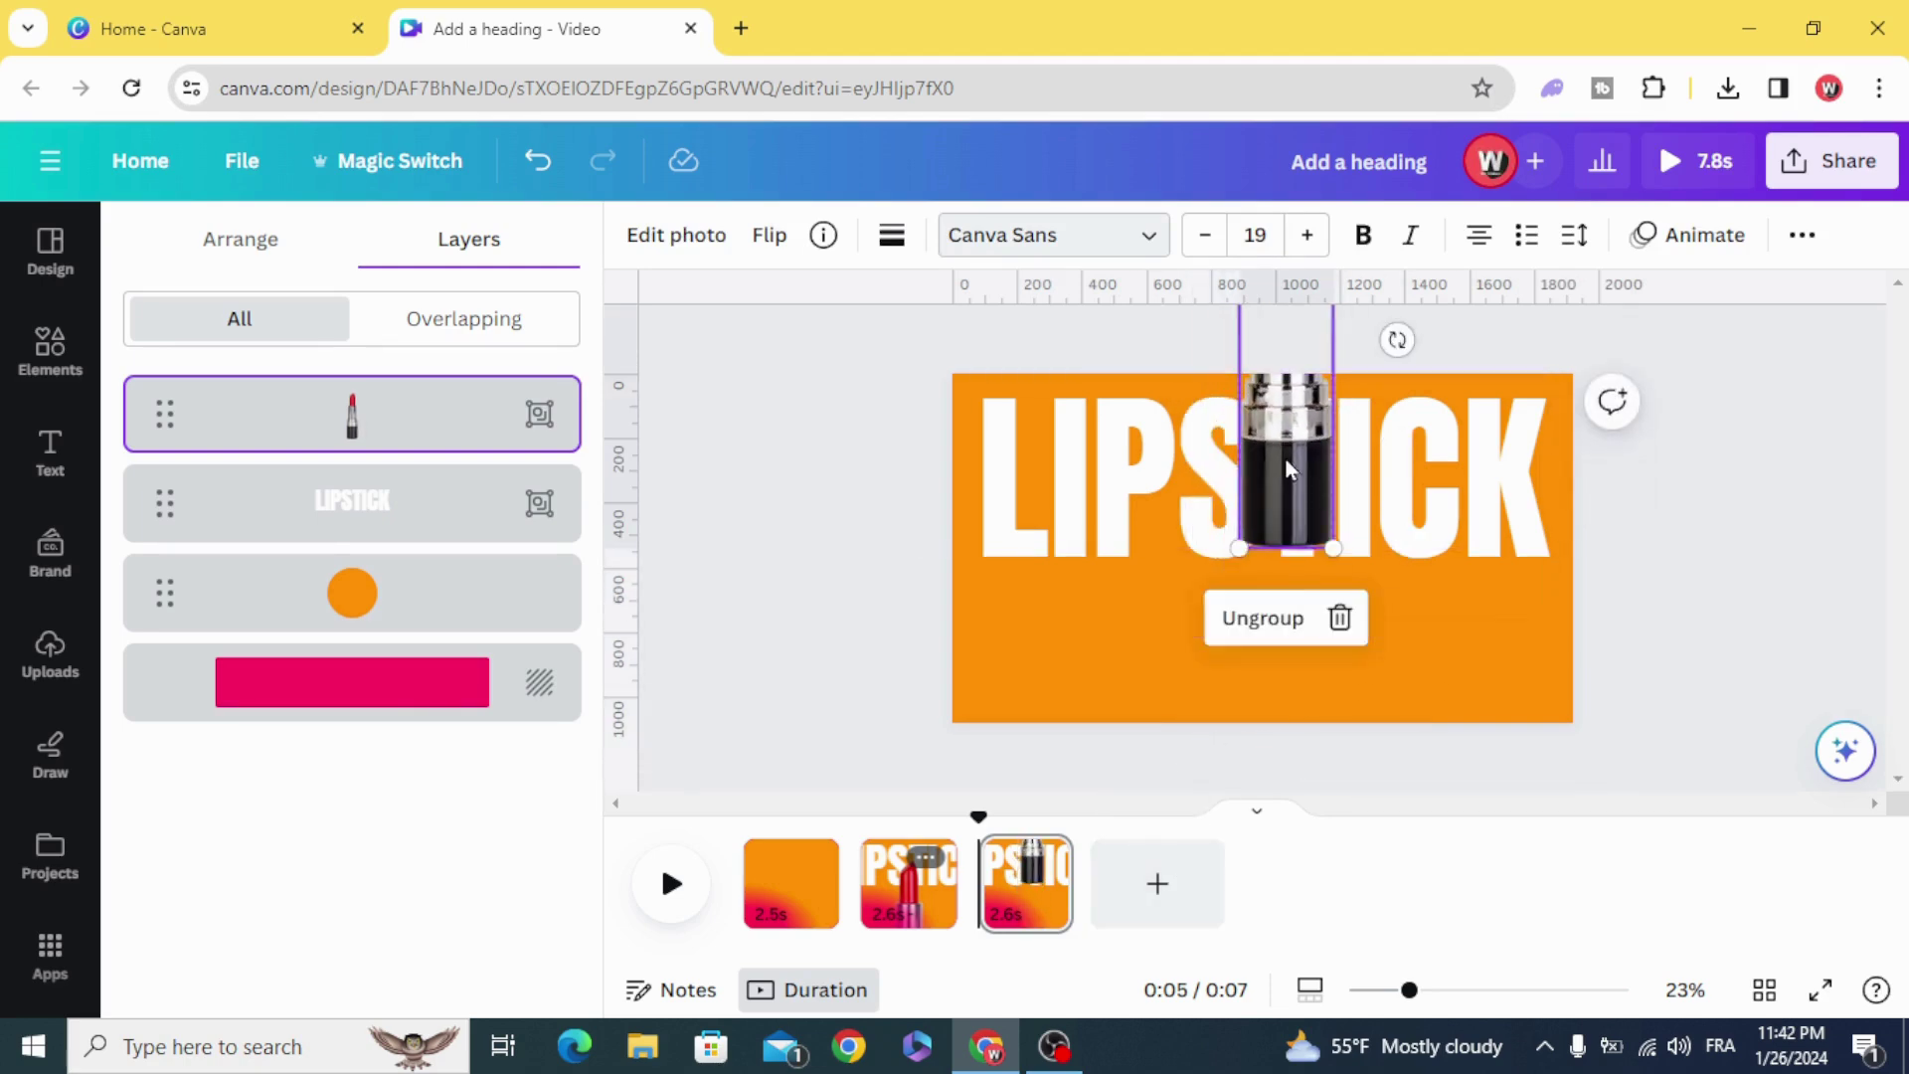
key("ctrl+z")
left_click_drag(1156, 757, 1222, 626)
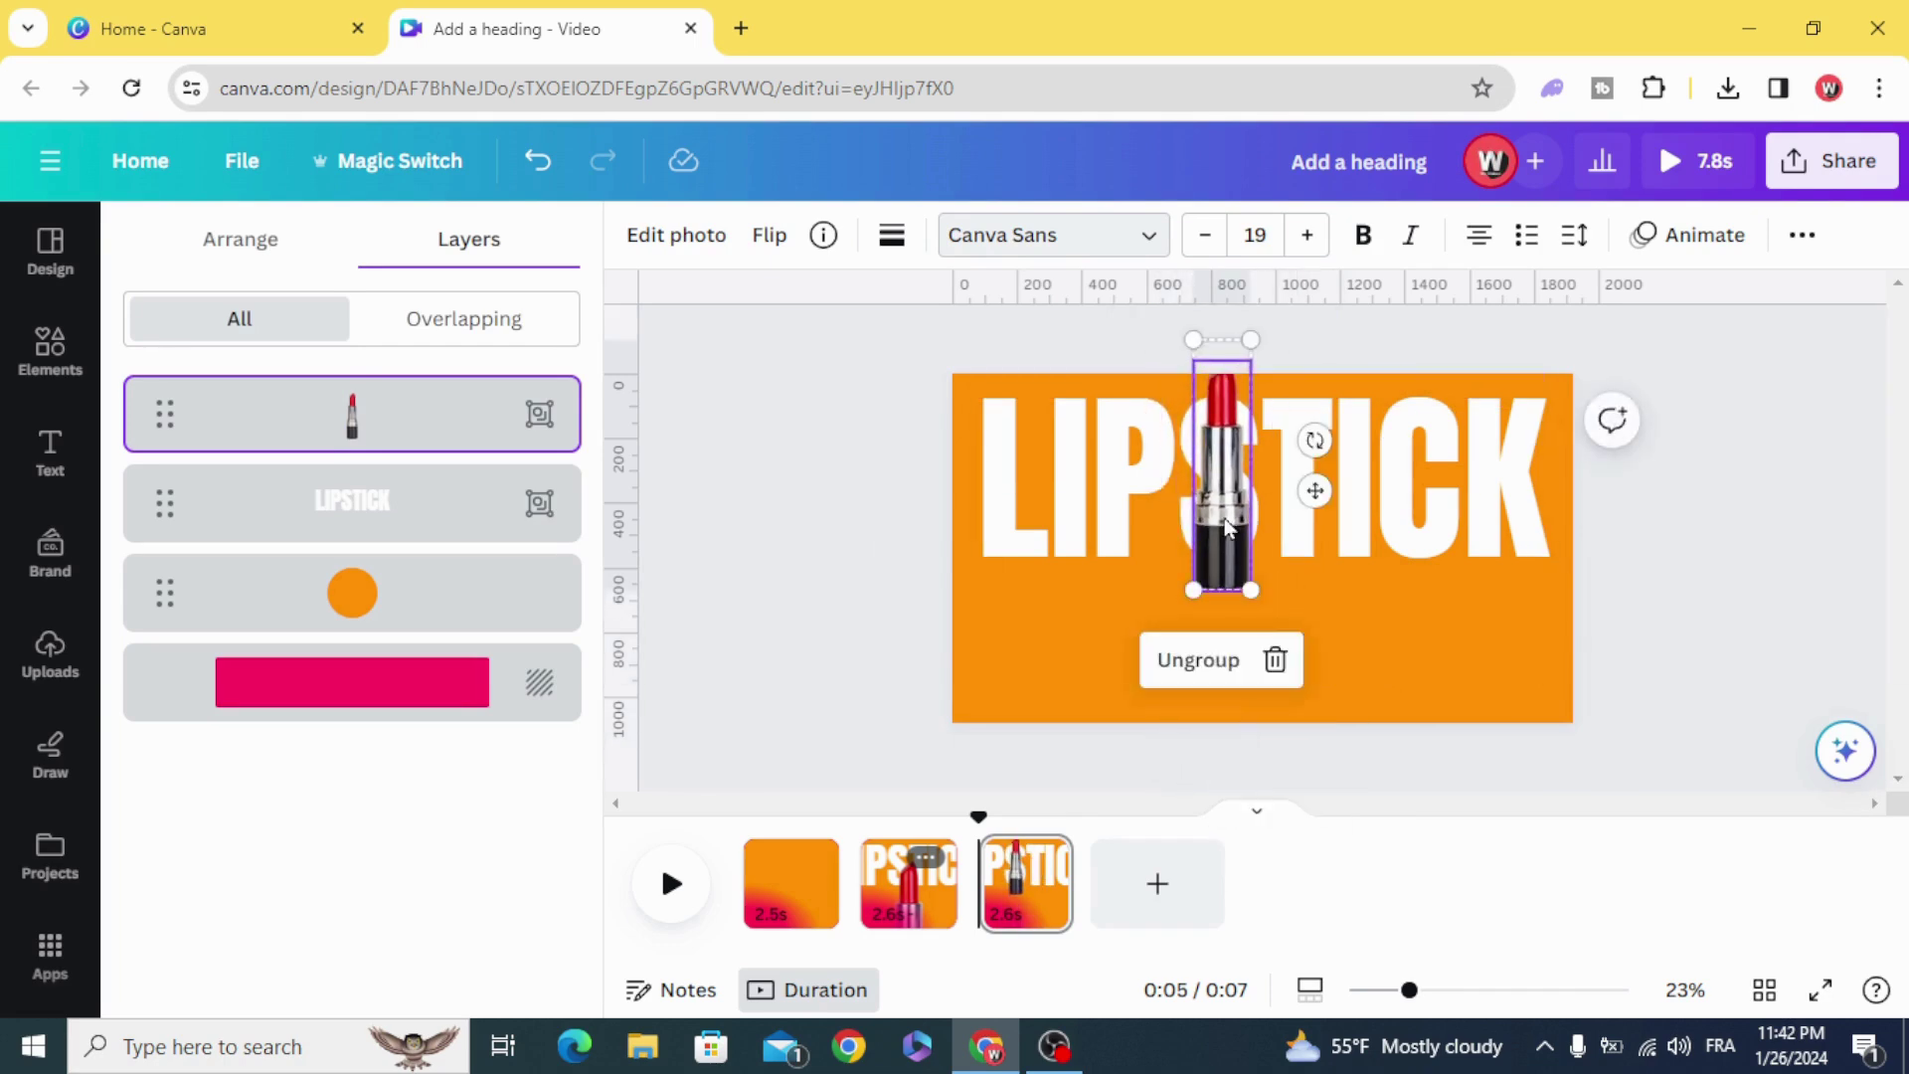
left_click_drag(1215, 507, 1265, 597)
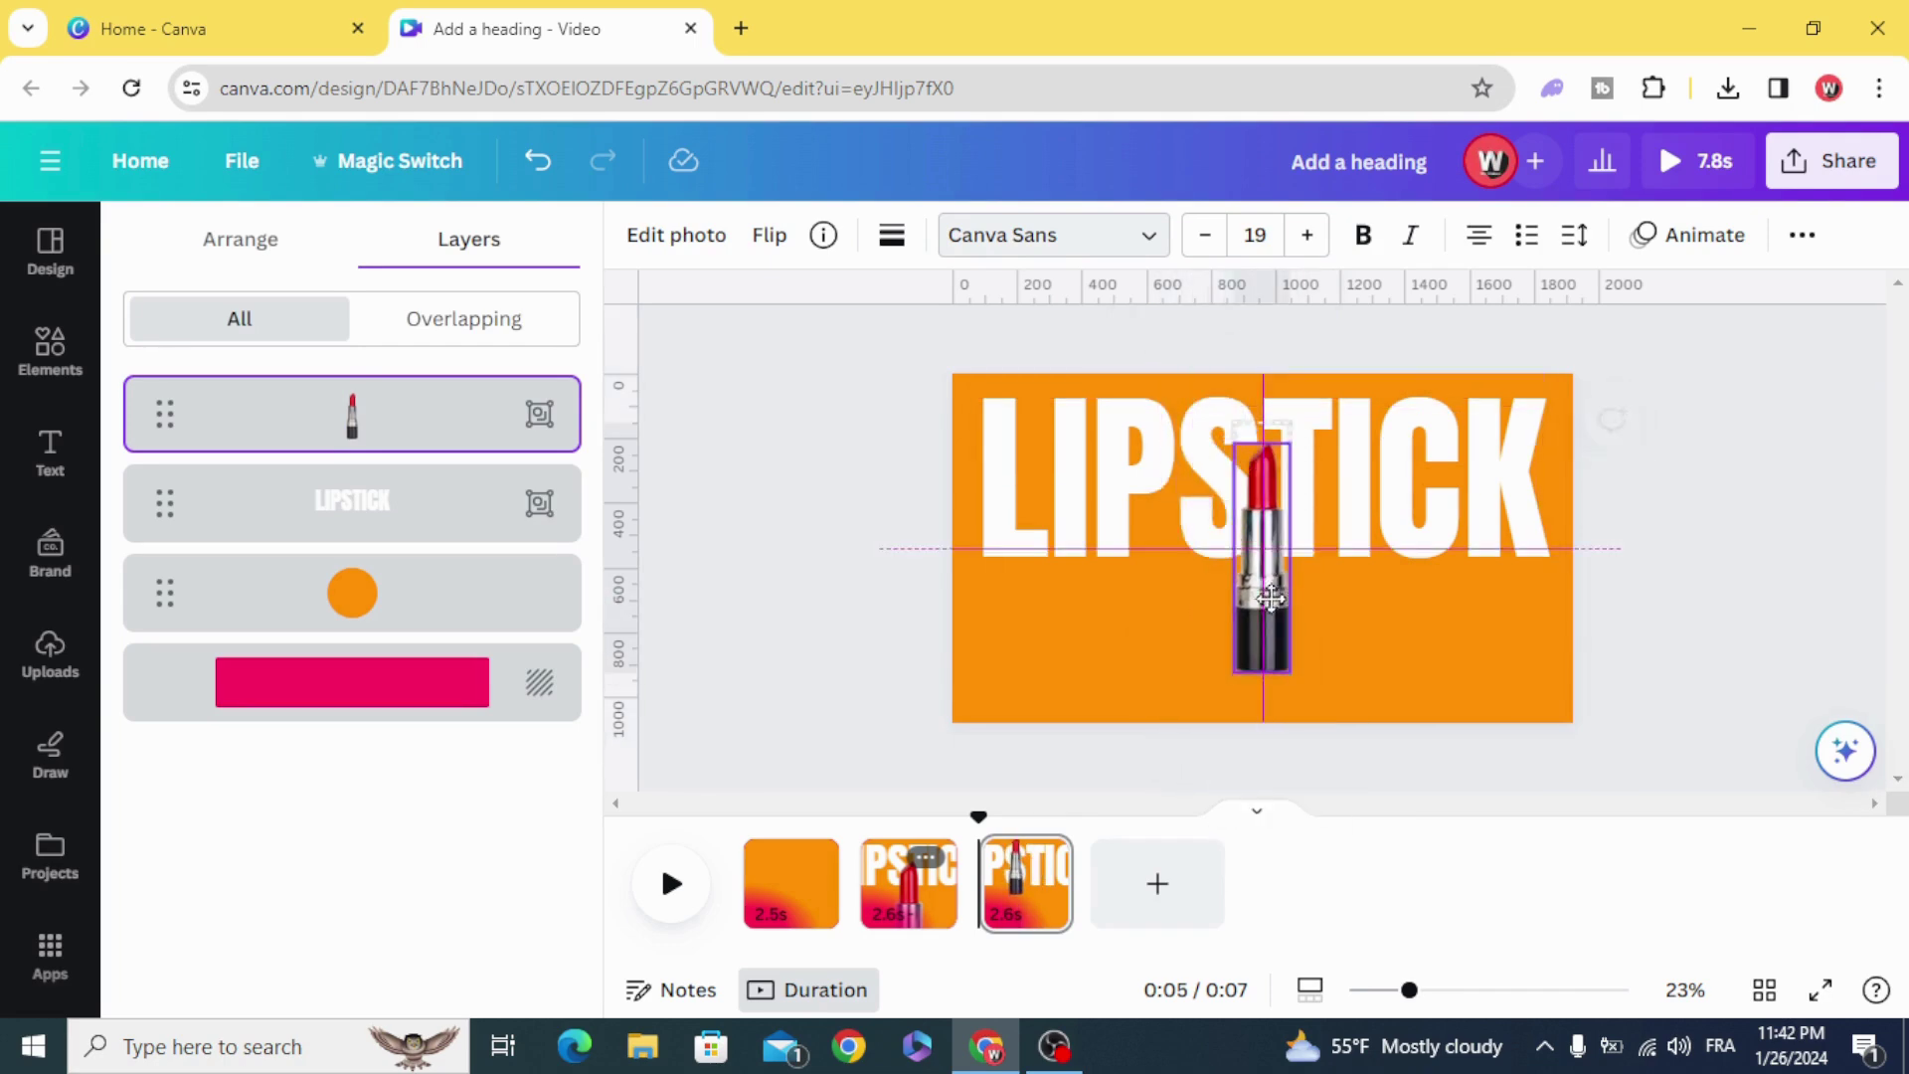
- Shrink the orange background shape into a circle around the lipstick
left_click(1159, 659)
left_click_drag(1412, 988, 1360, 988)
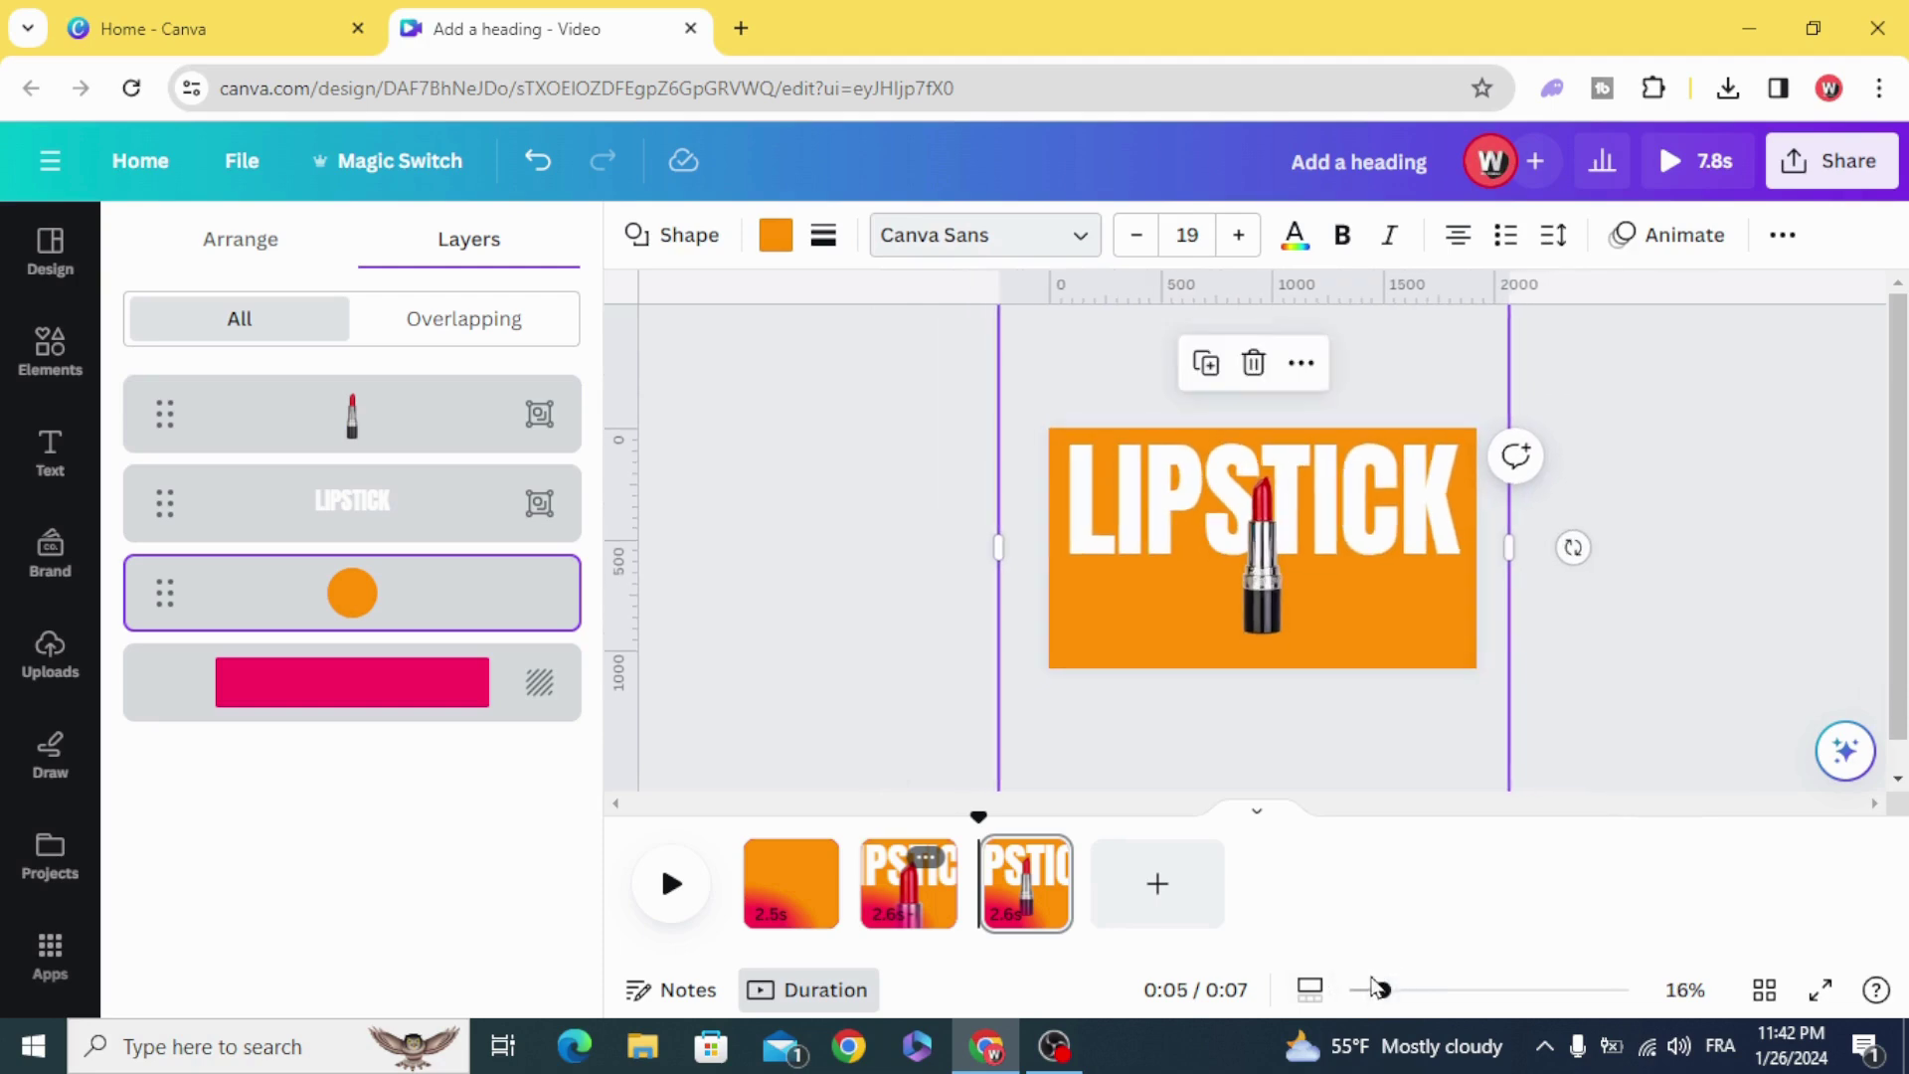
left_click_drag(1069, 733, 1201, 604)
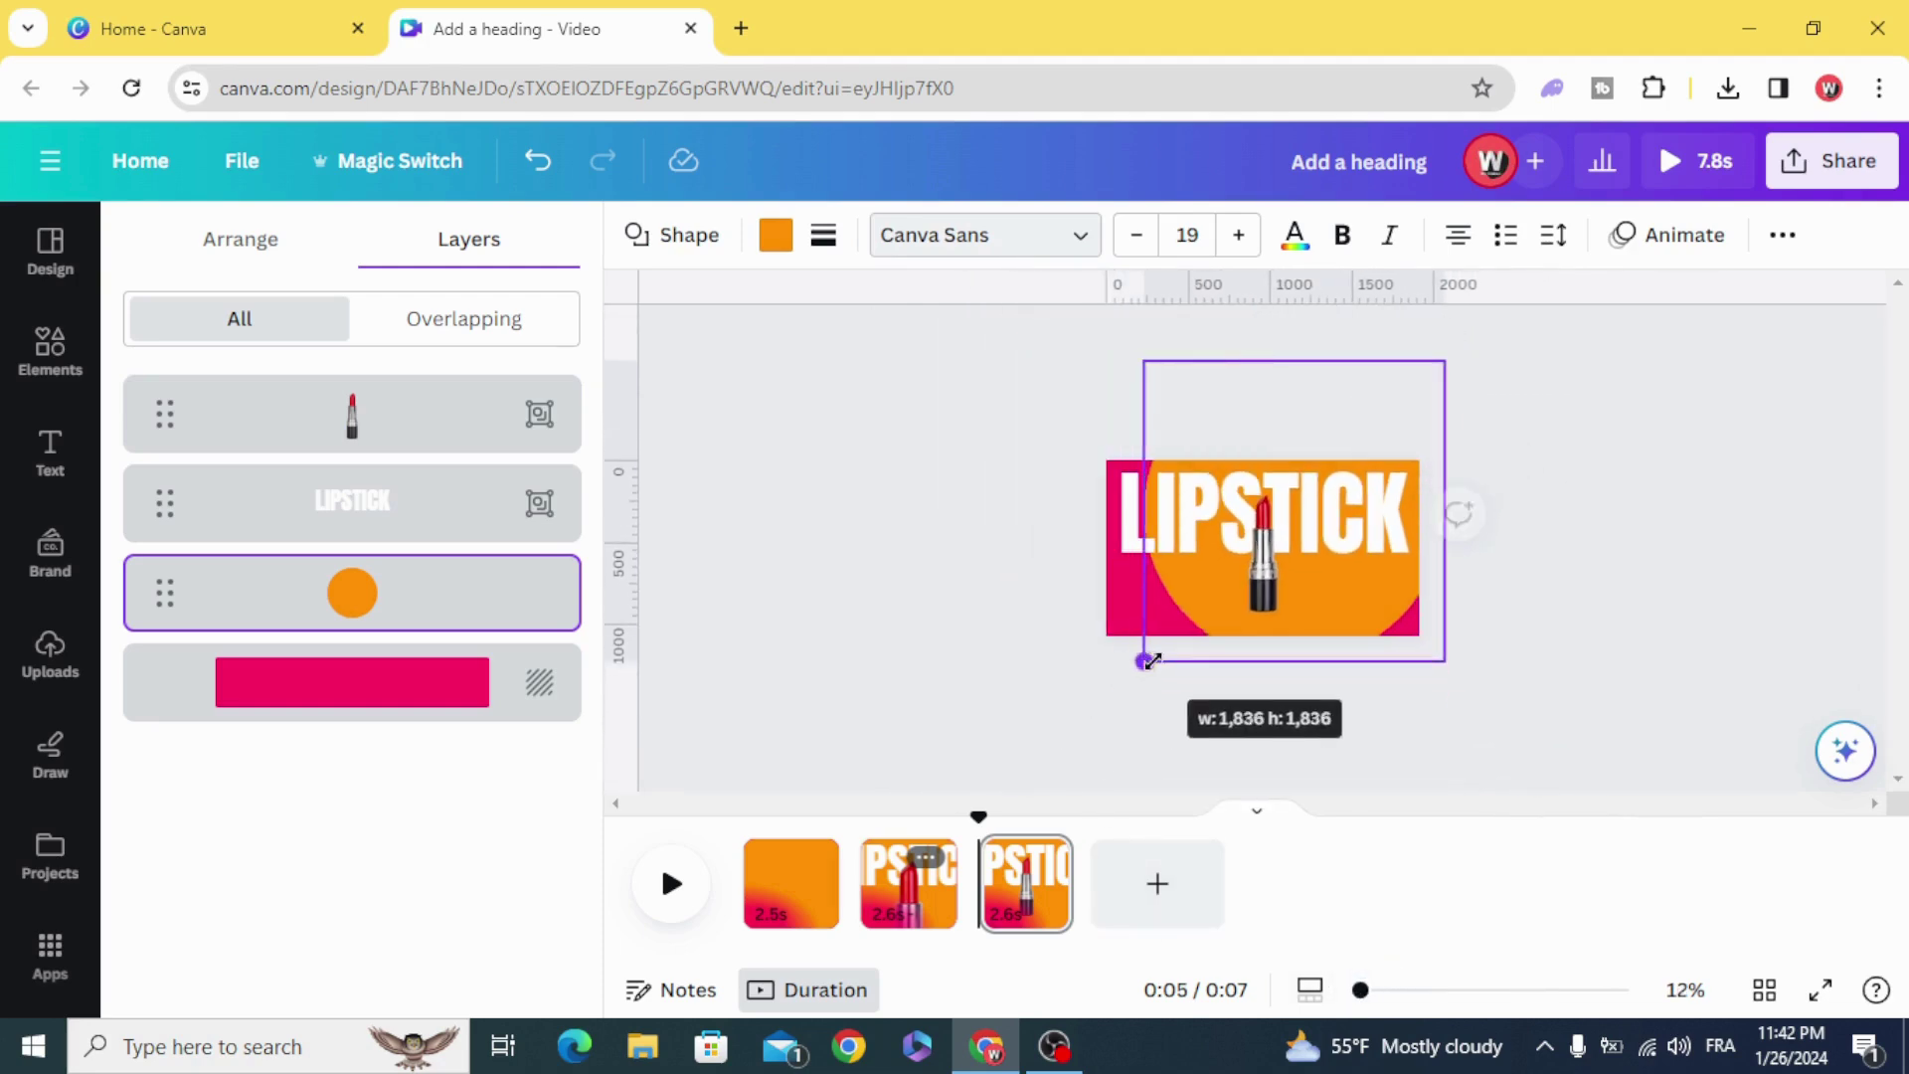
left_click_drag(1445, 360, 1320, 482)
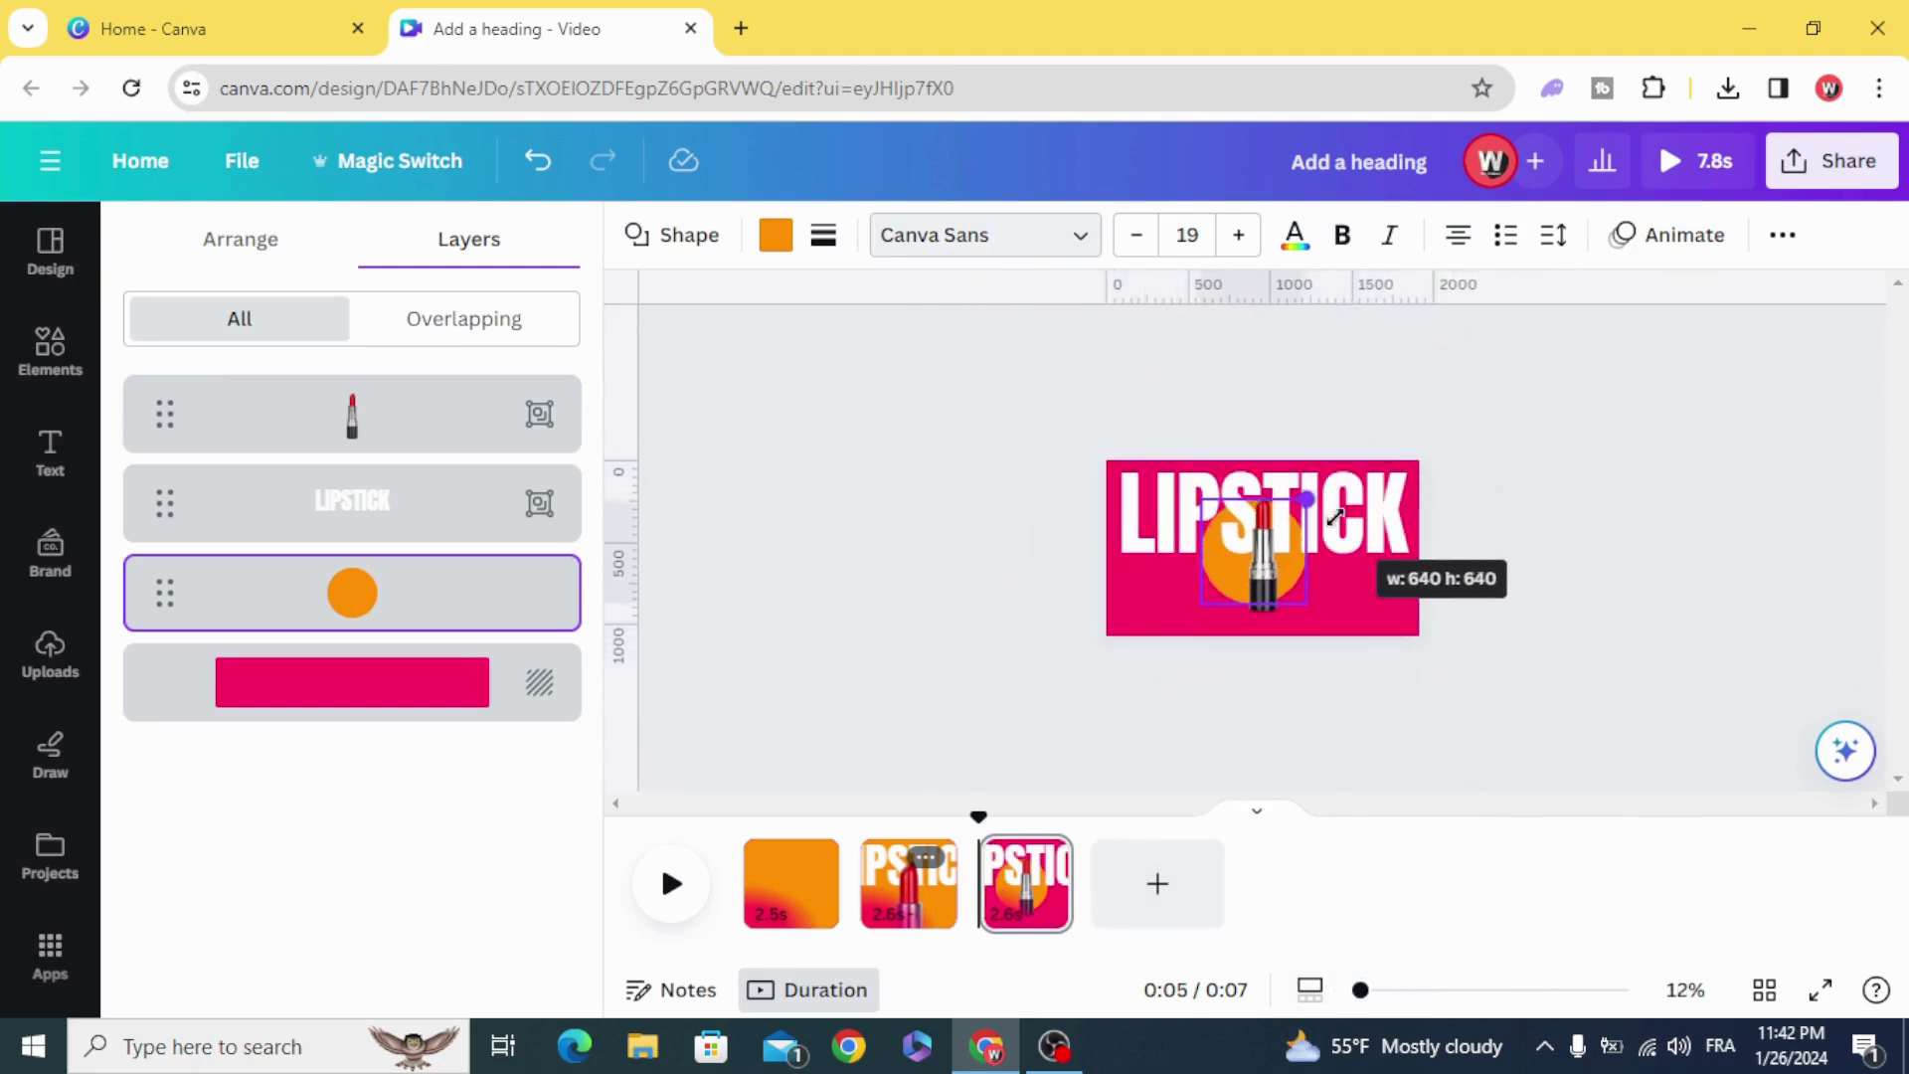
- Shrink the LIPSTICK title and move it to the top centre of page three
left_click(1131, 534)
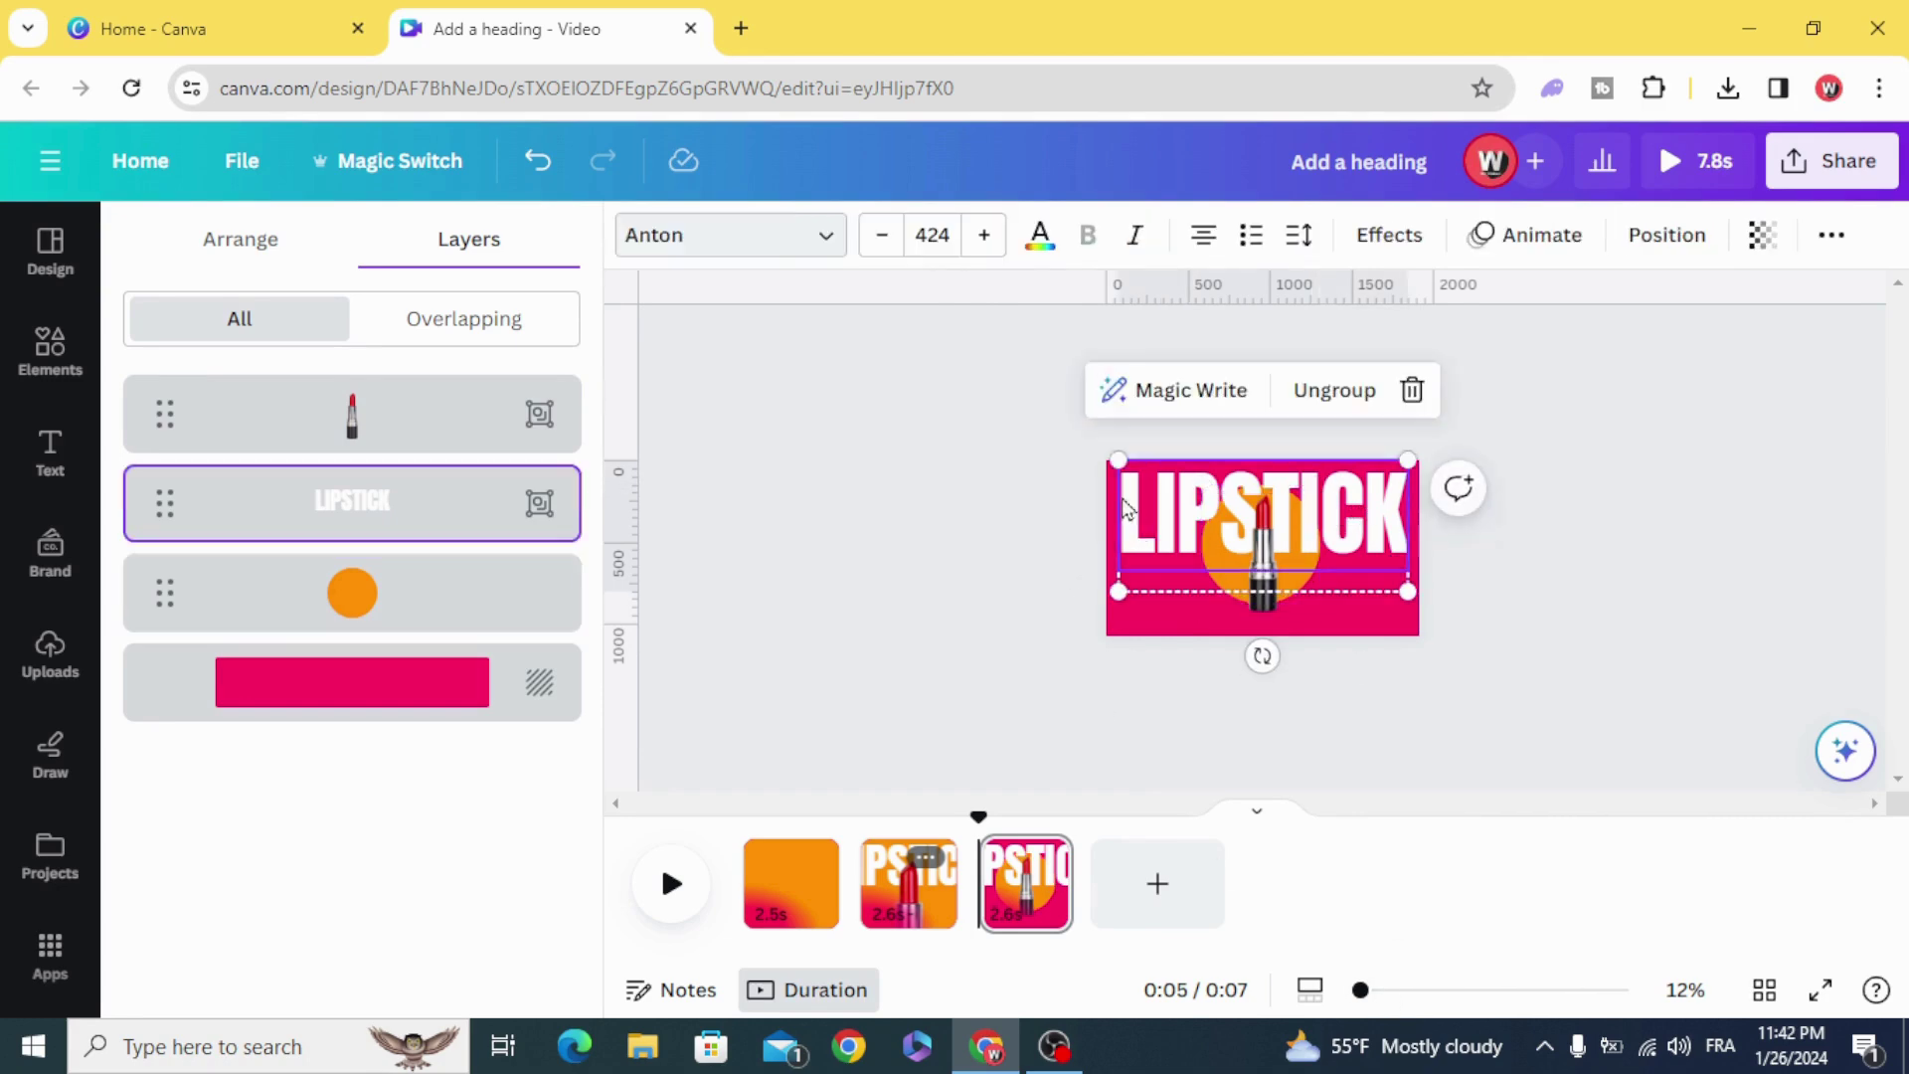
left_click_drag(1115, 465, 1270, 516)
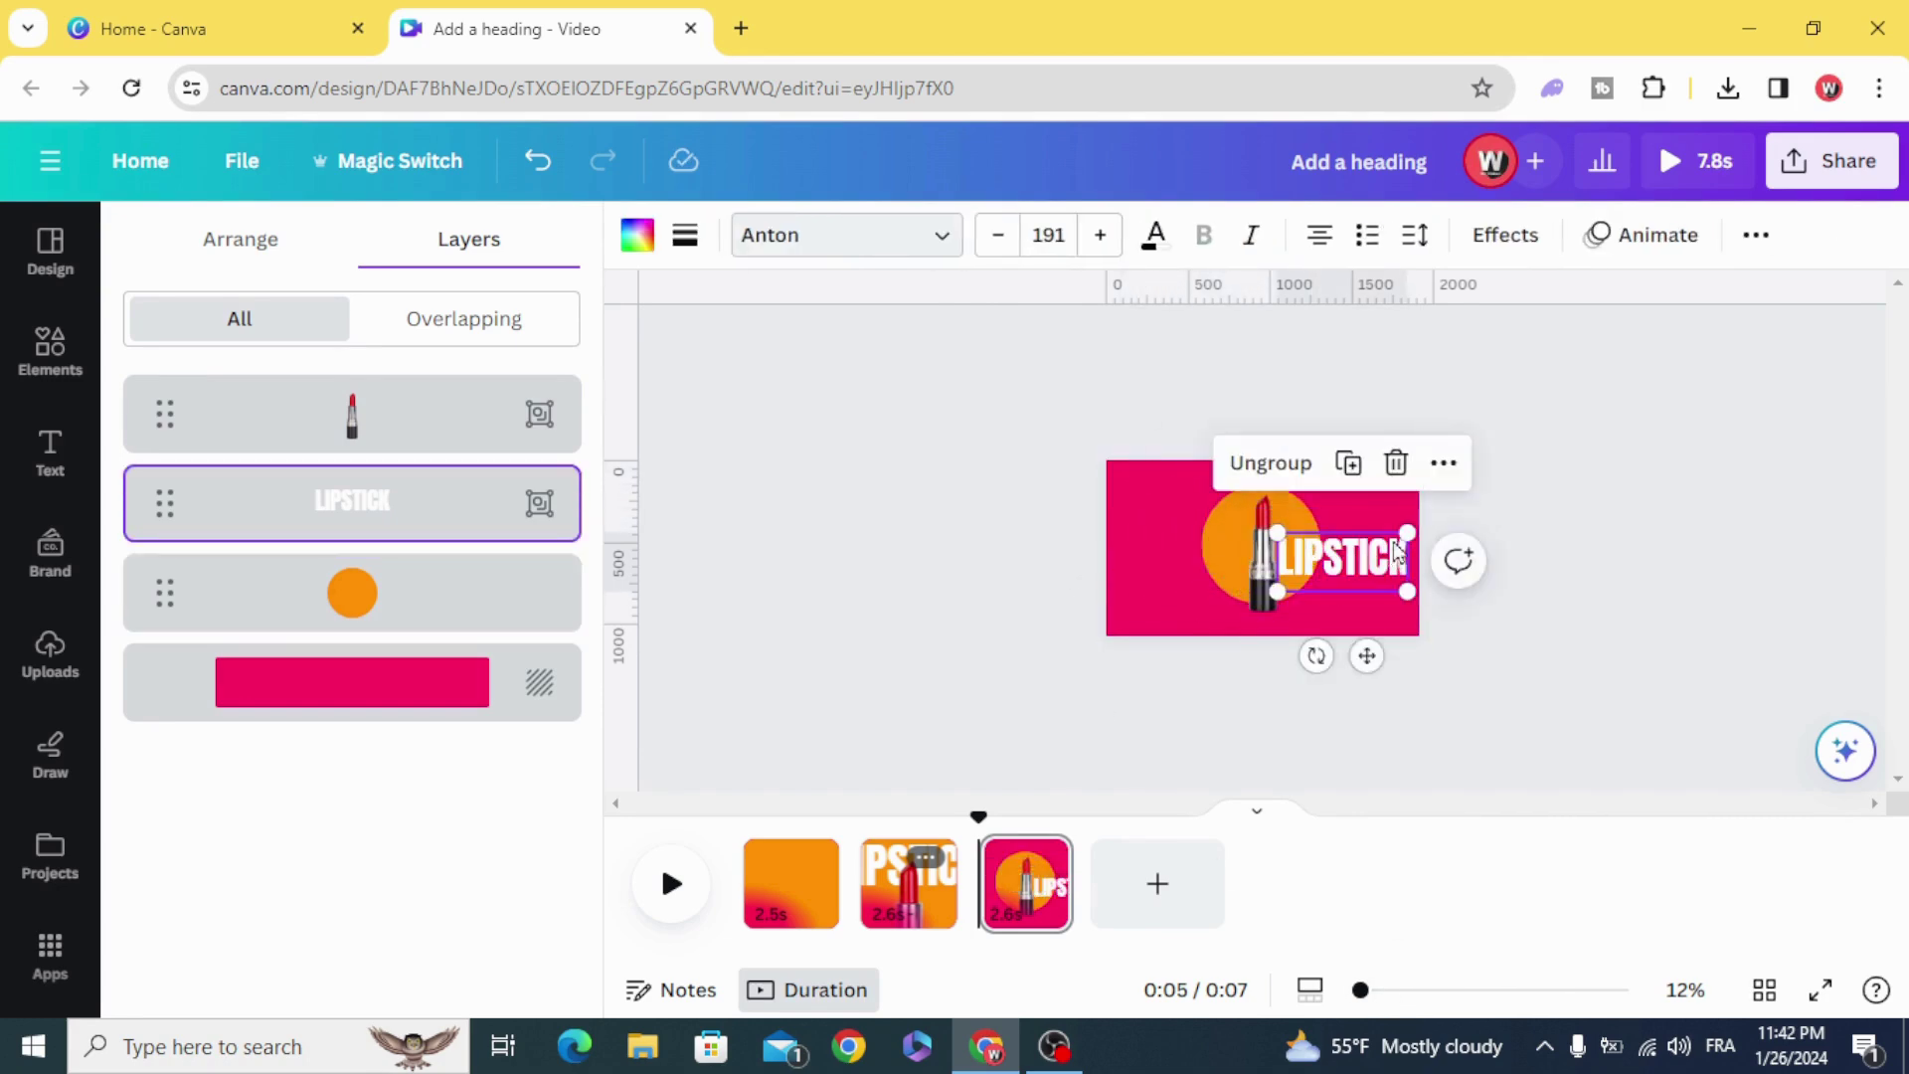
left_click_drag(1402, 545, 1383, 556)
left_click_drag(1358, 988, 1419, 990)
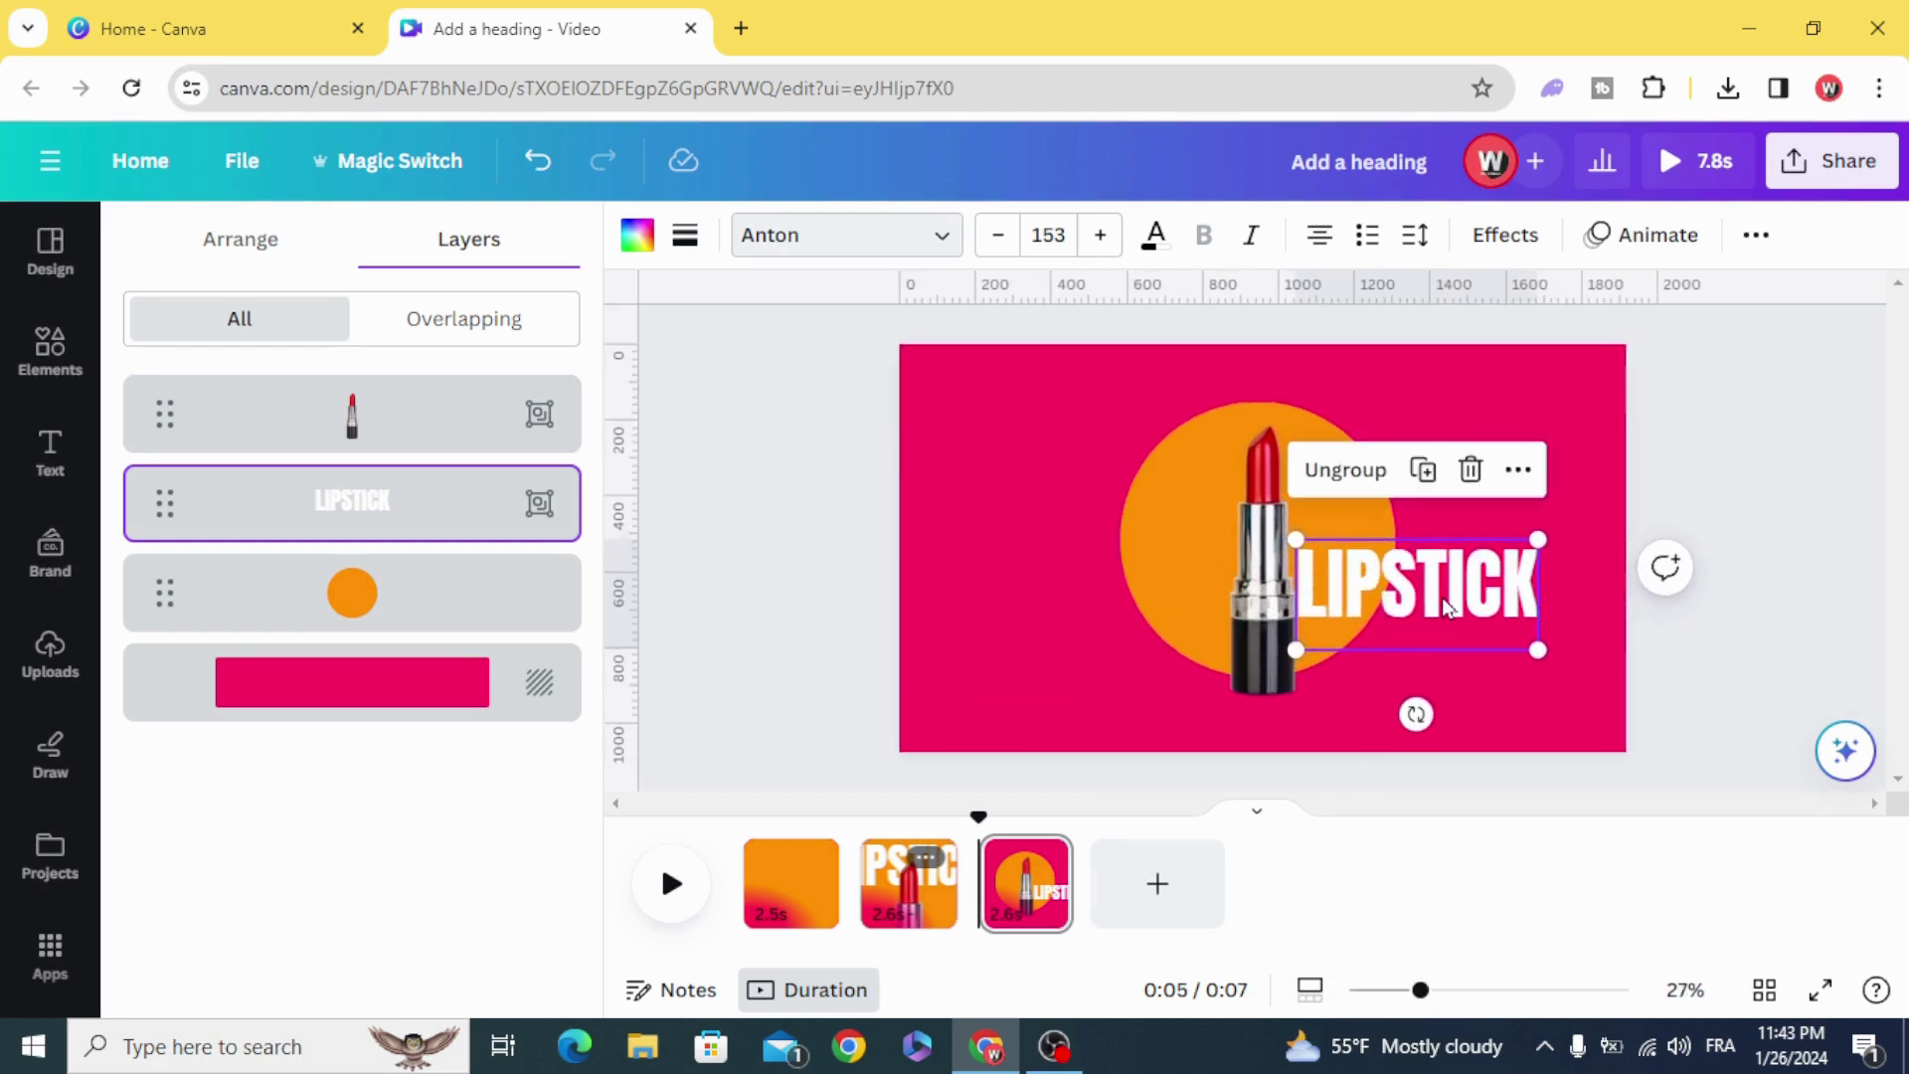
left_click_drag(1410, 589, 1294, 414)
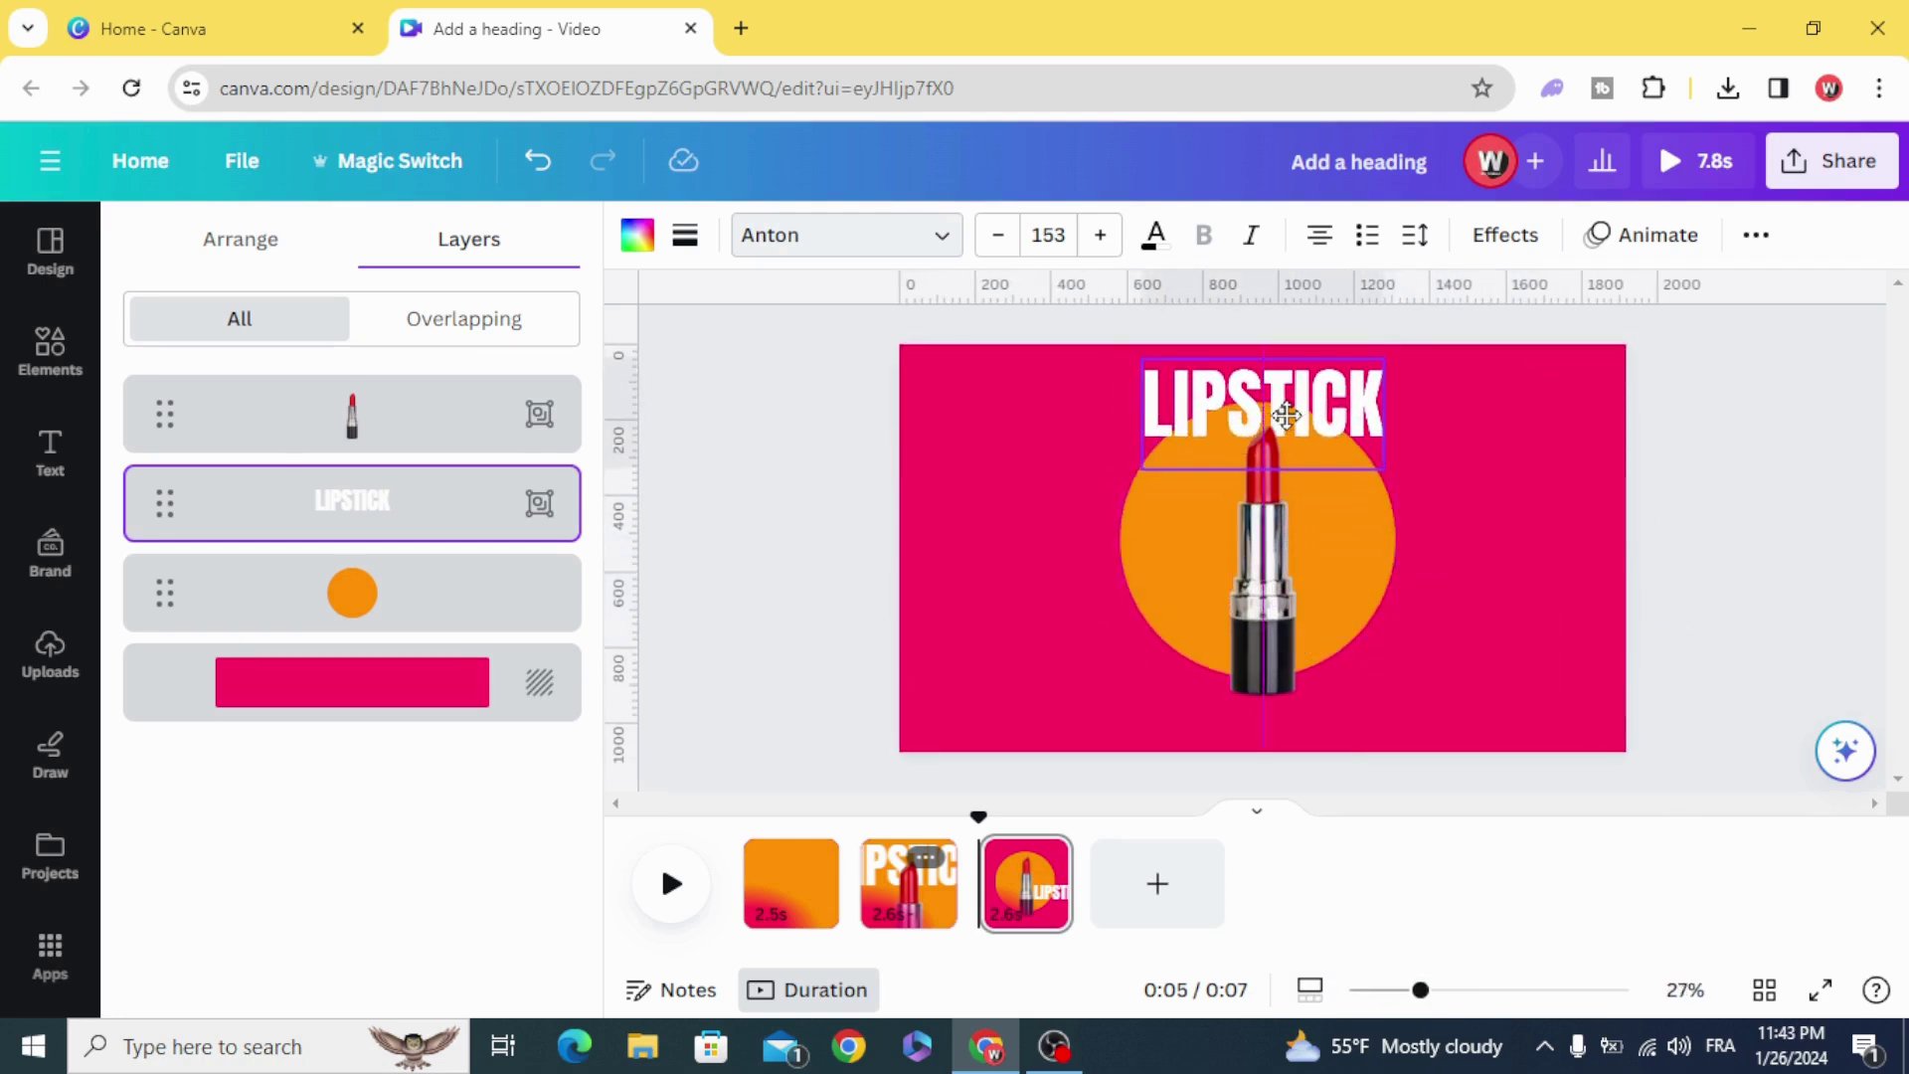
- Nudge the lipstick photo down onto the orange circle and bring up the third page's options
left_click(1252, 440)
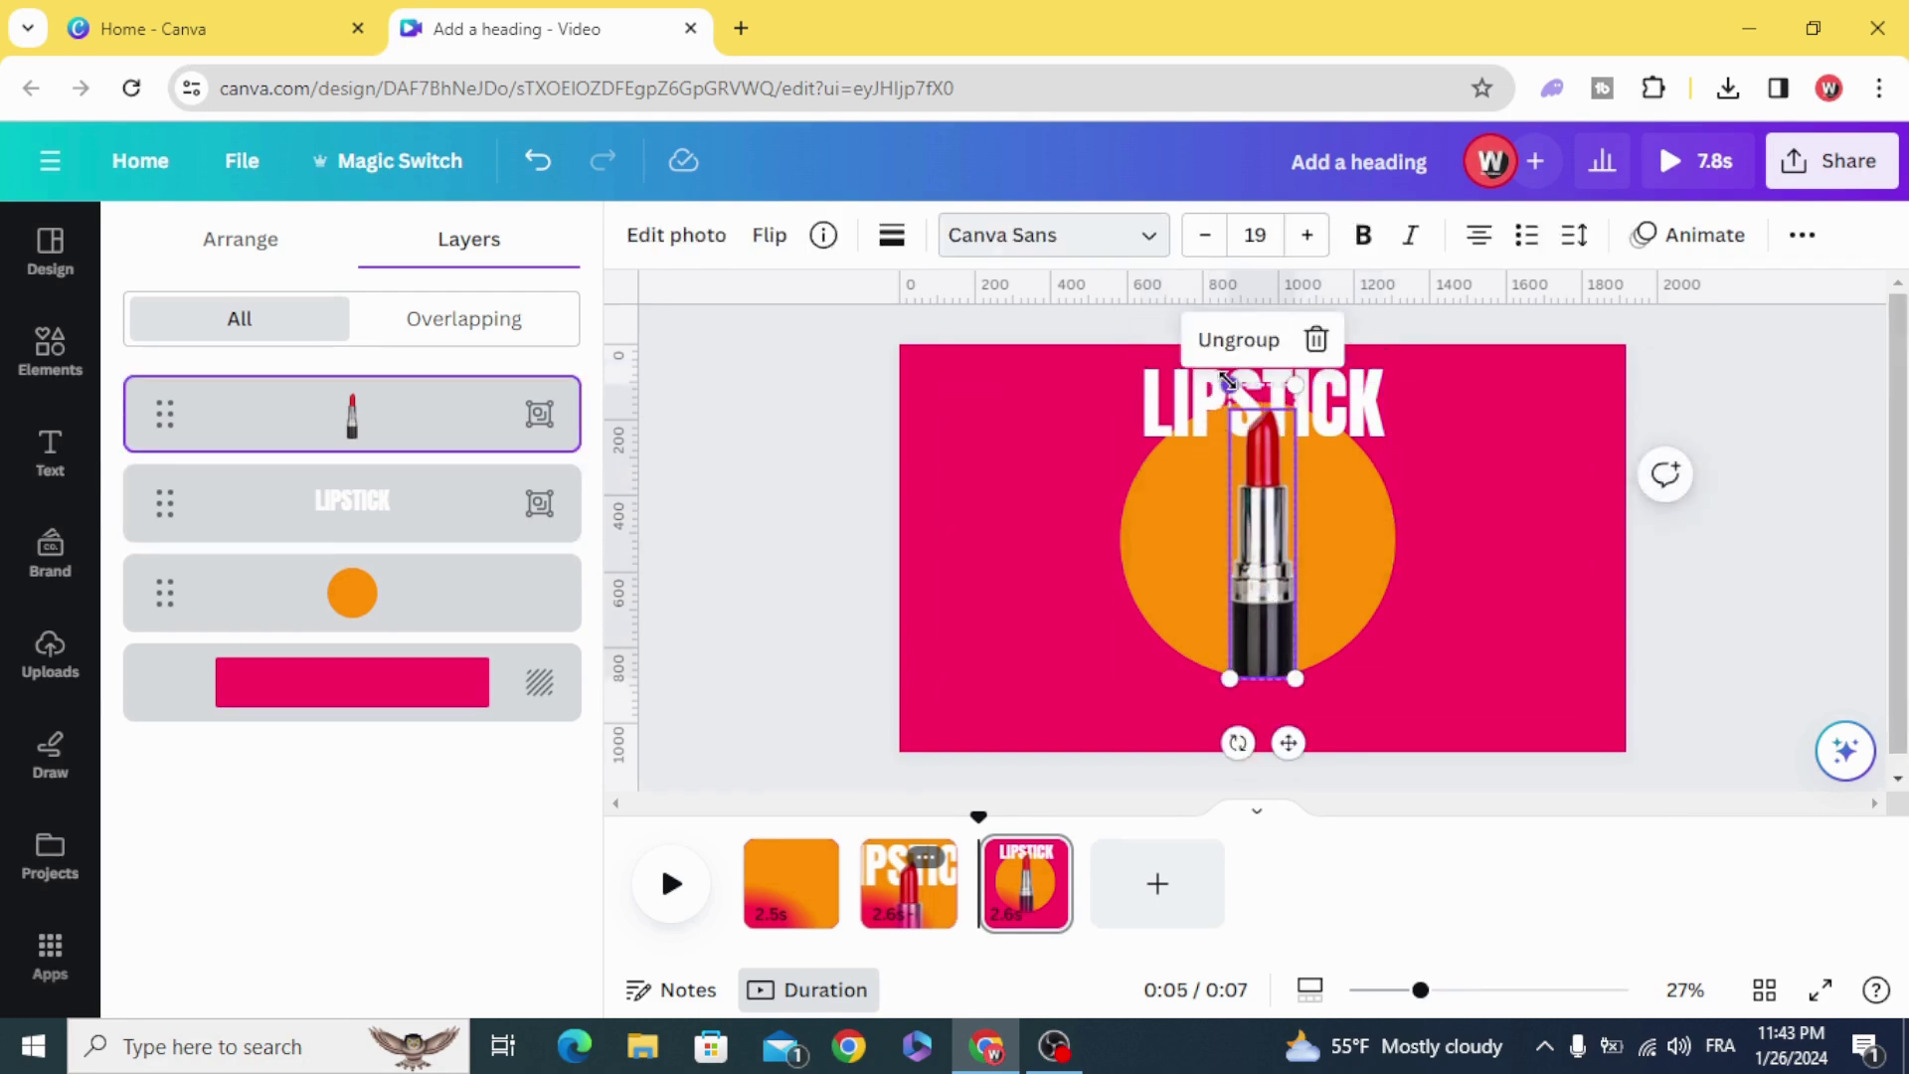
left_click_drag(1252, 492, 1266, 533)
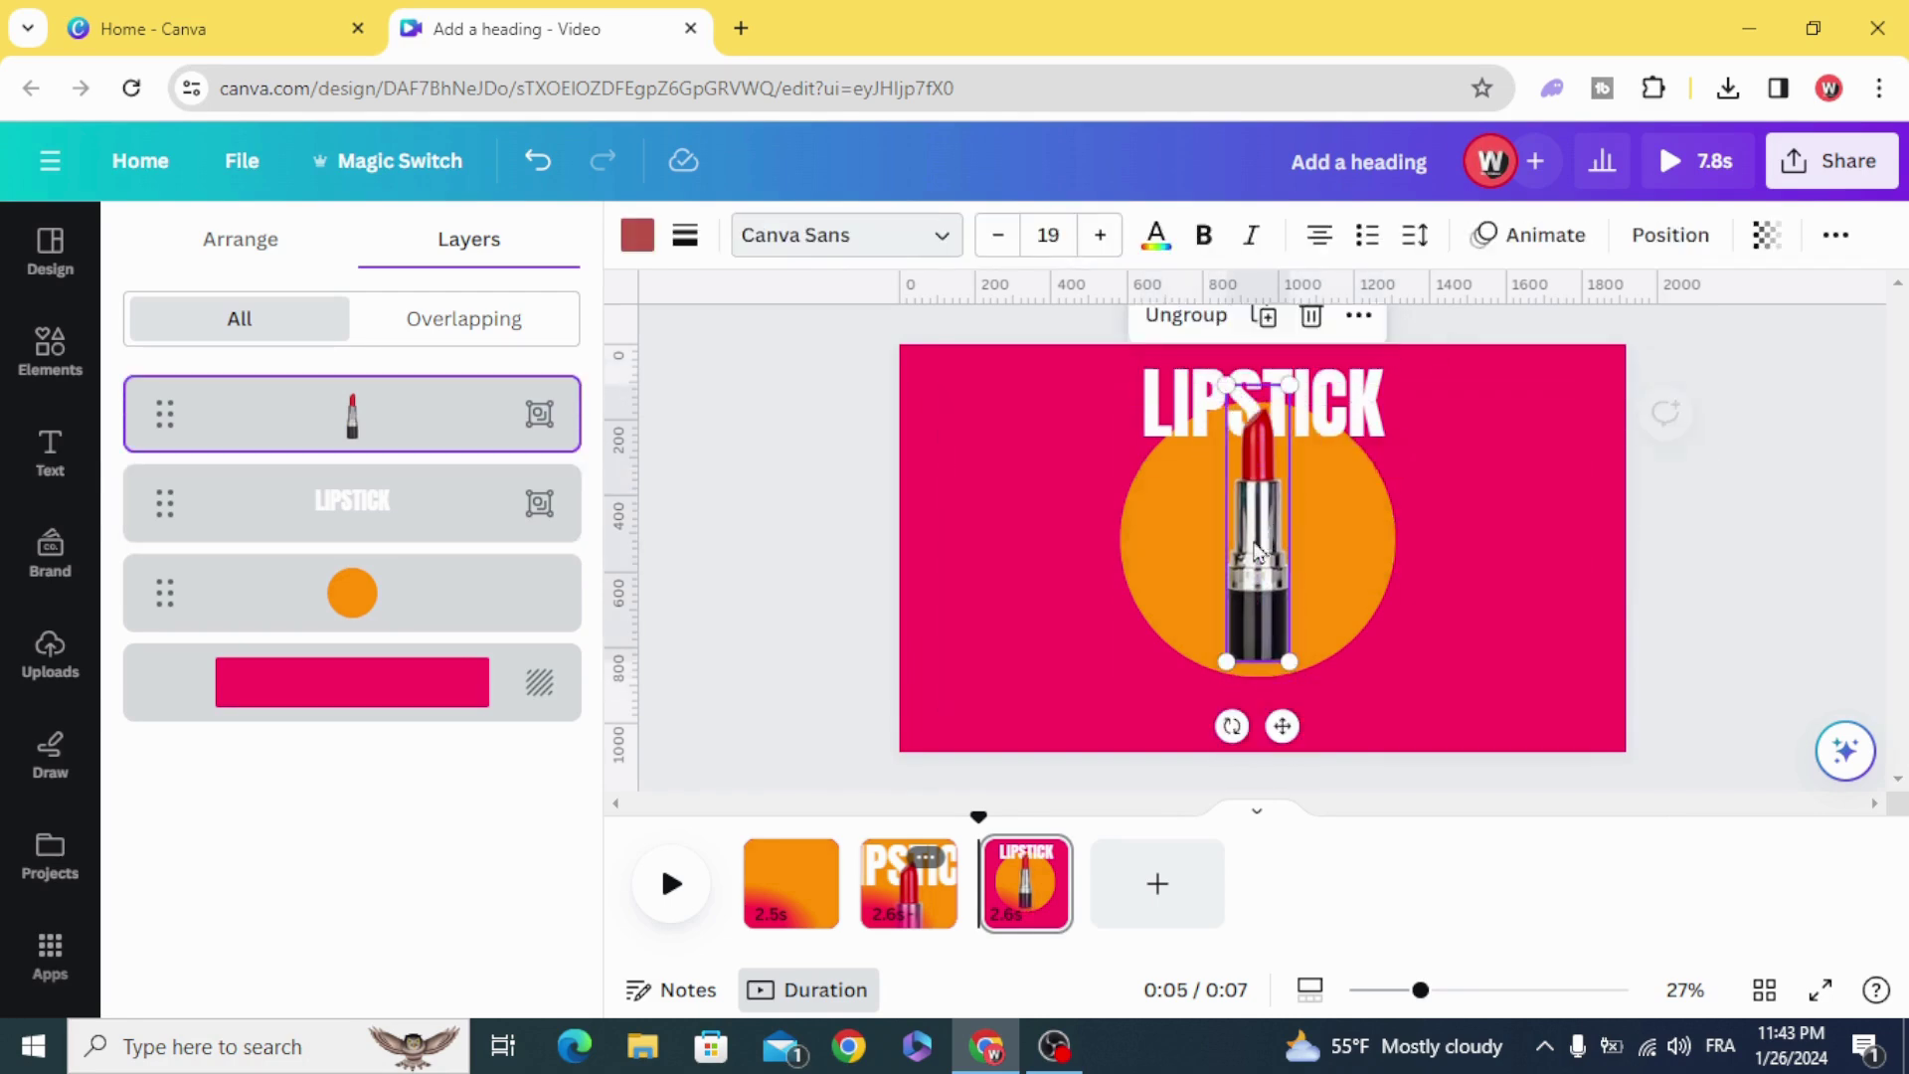
left_click(1064, 688)
left_click(1049, 857)
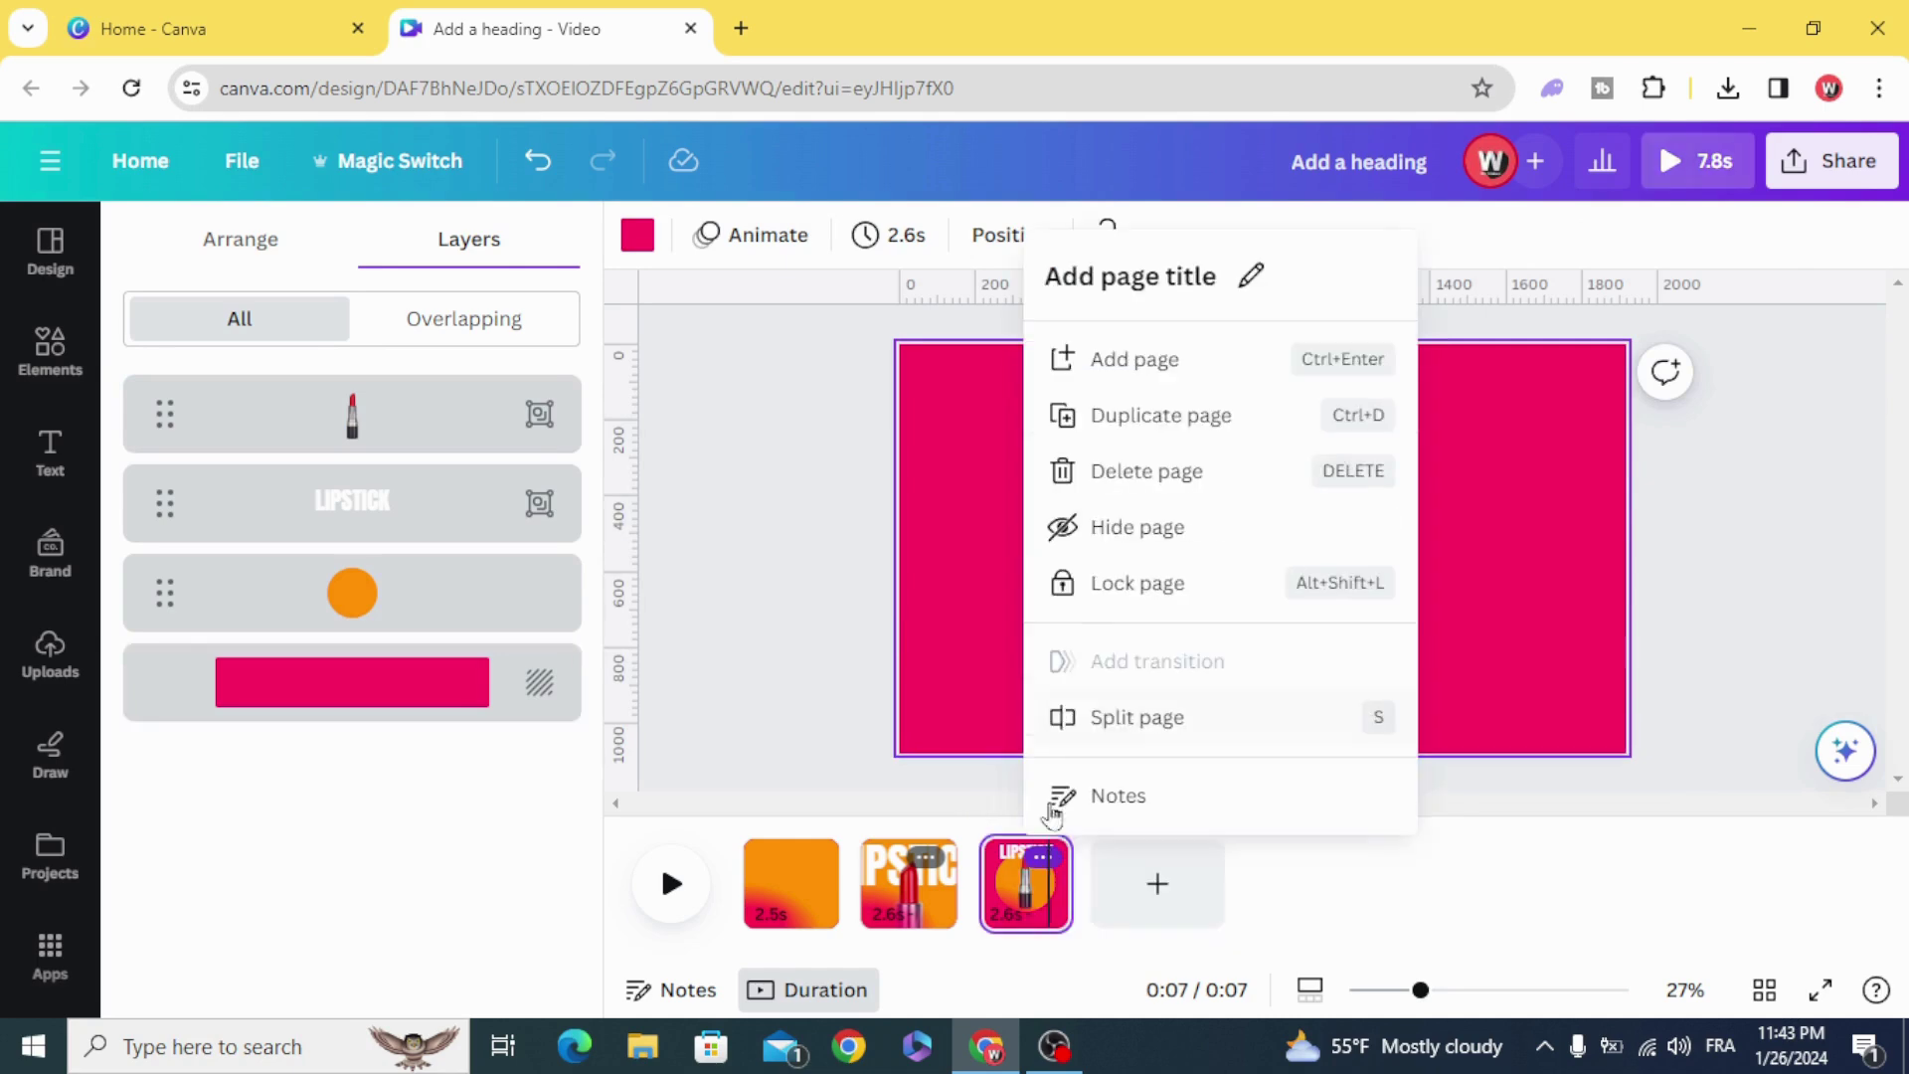
- Duplicate page three, then enlarge the orange circle past the page's left edge
left_click(1161, 415)
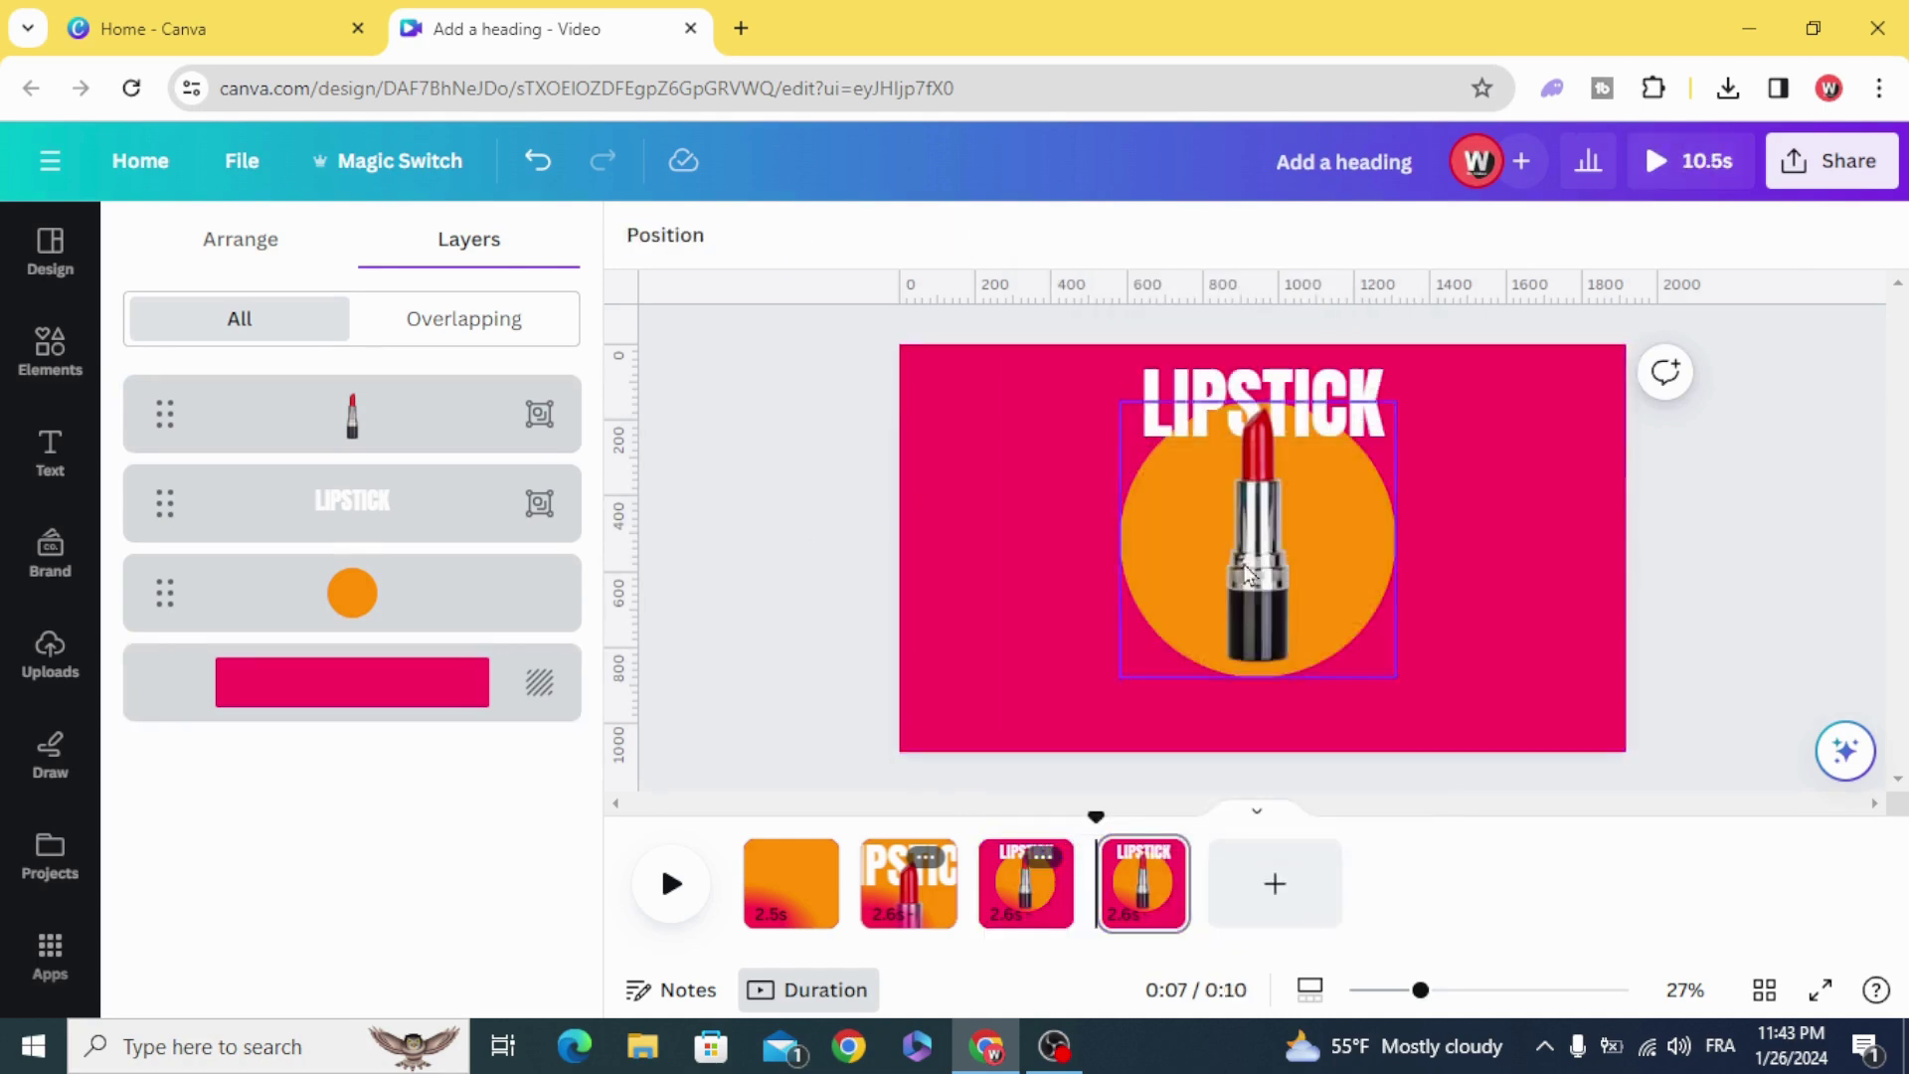
left_click_drag(1348, 581, 1141, 581)
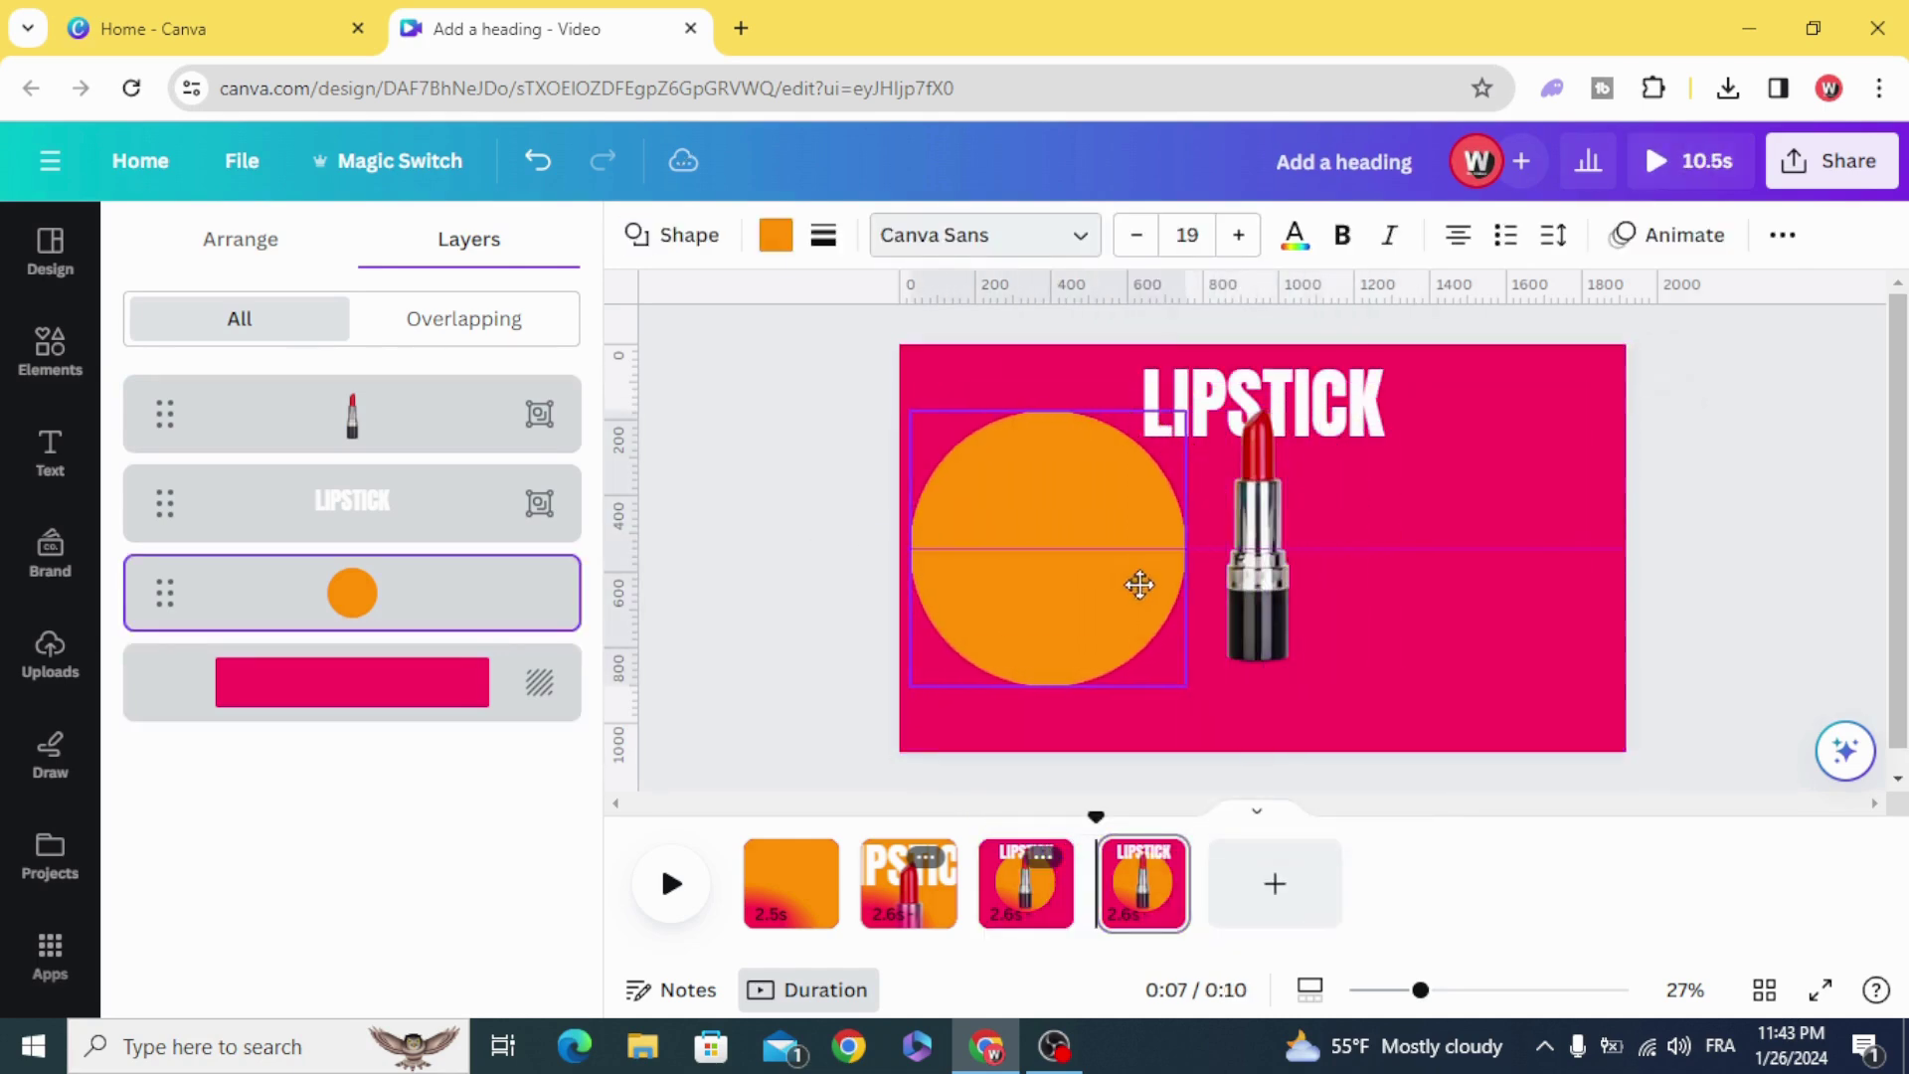
left_click_drag(910, 409, 805, 313)
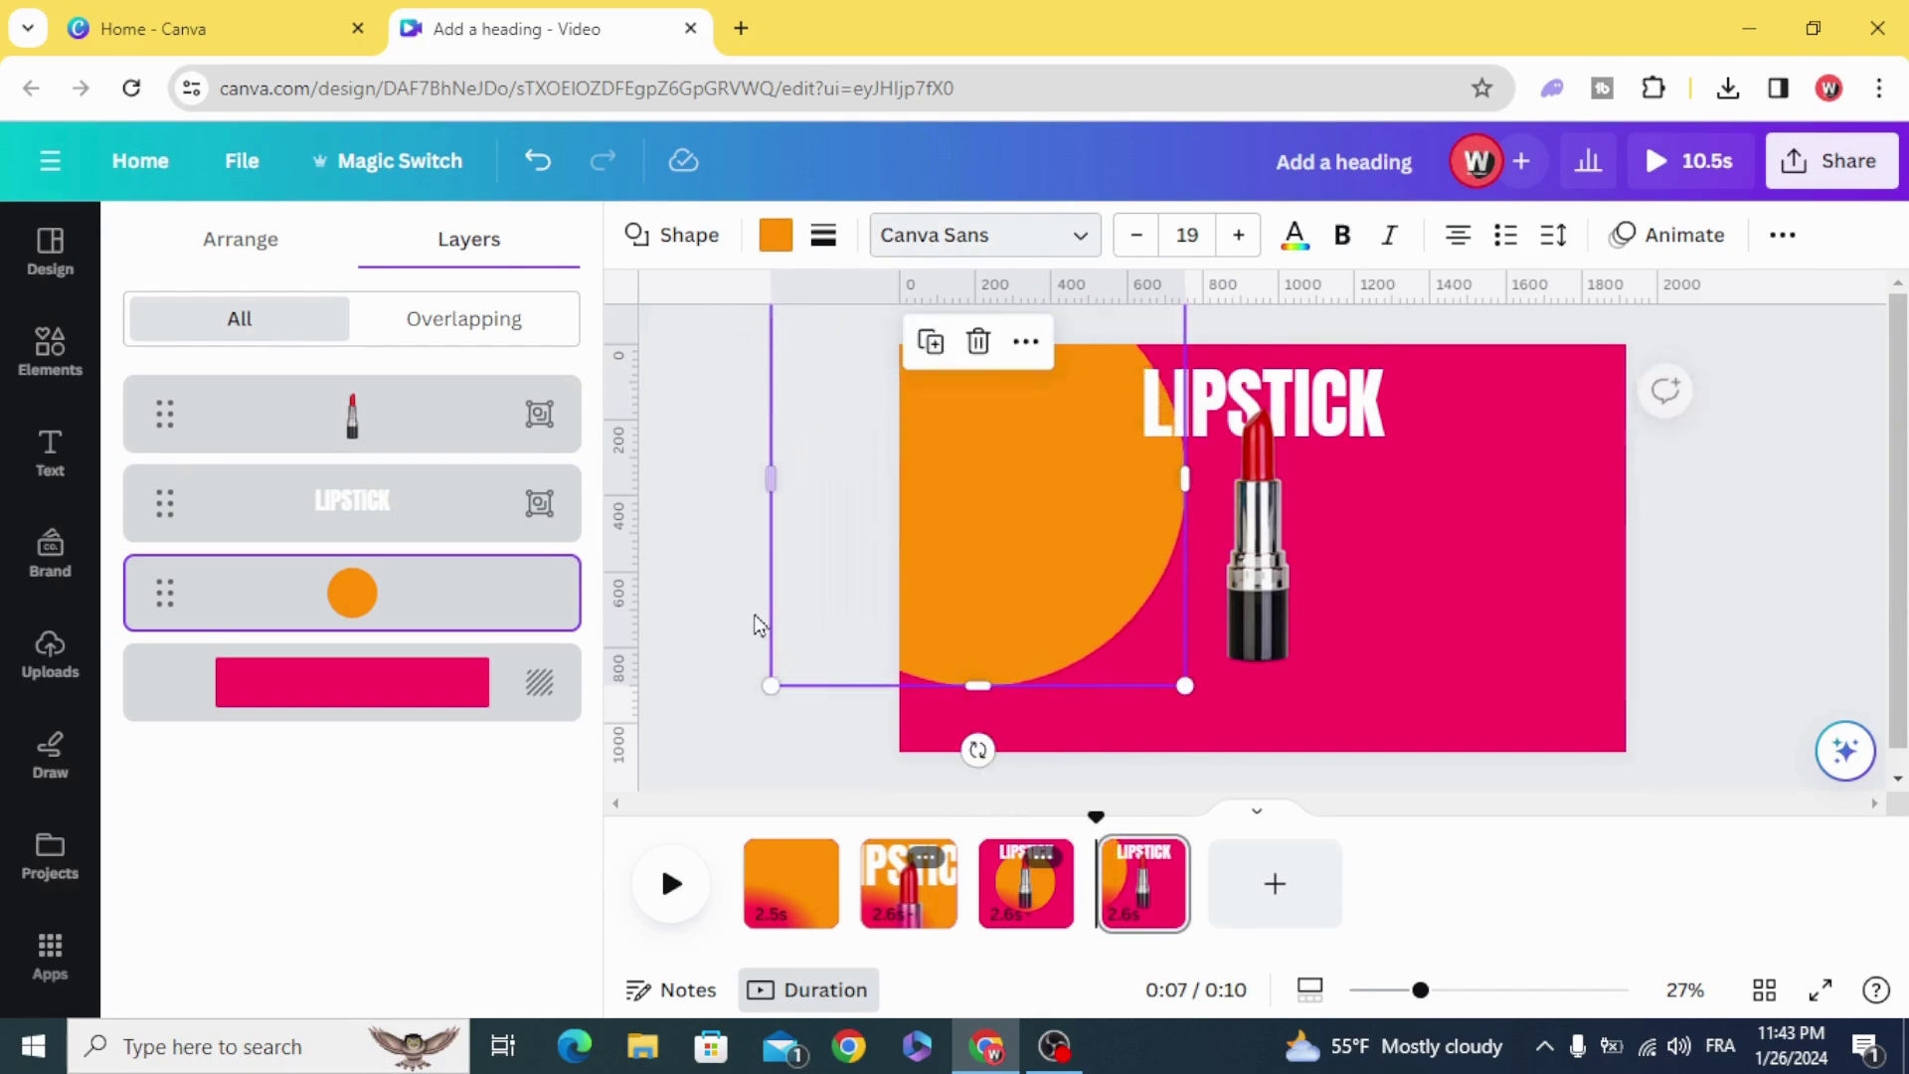
mouse_move(805, 686)
left_mouse_down()
mouse_move(770, 689)
mouse_move(696, 771)
left_mouse_up()
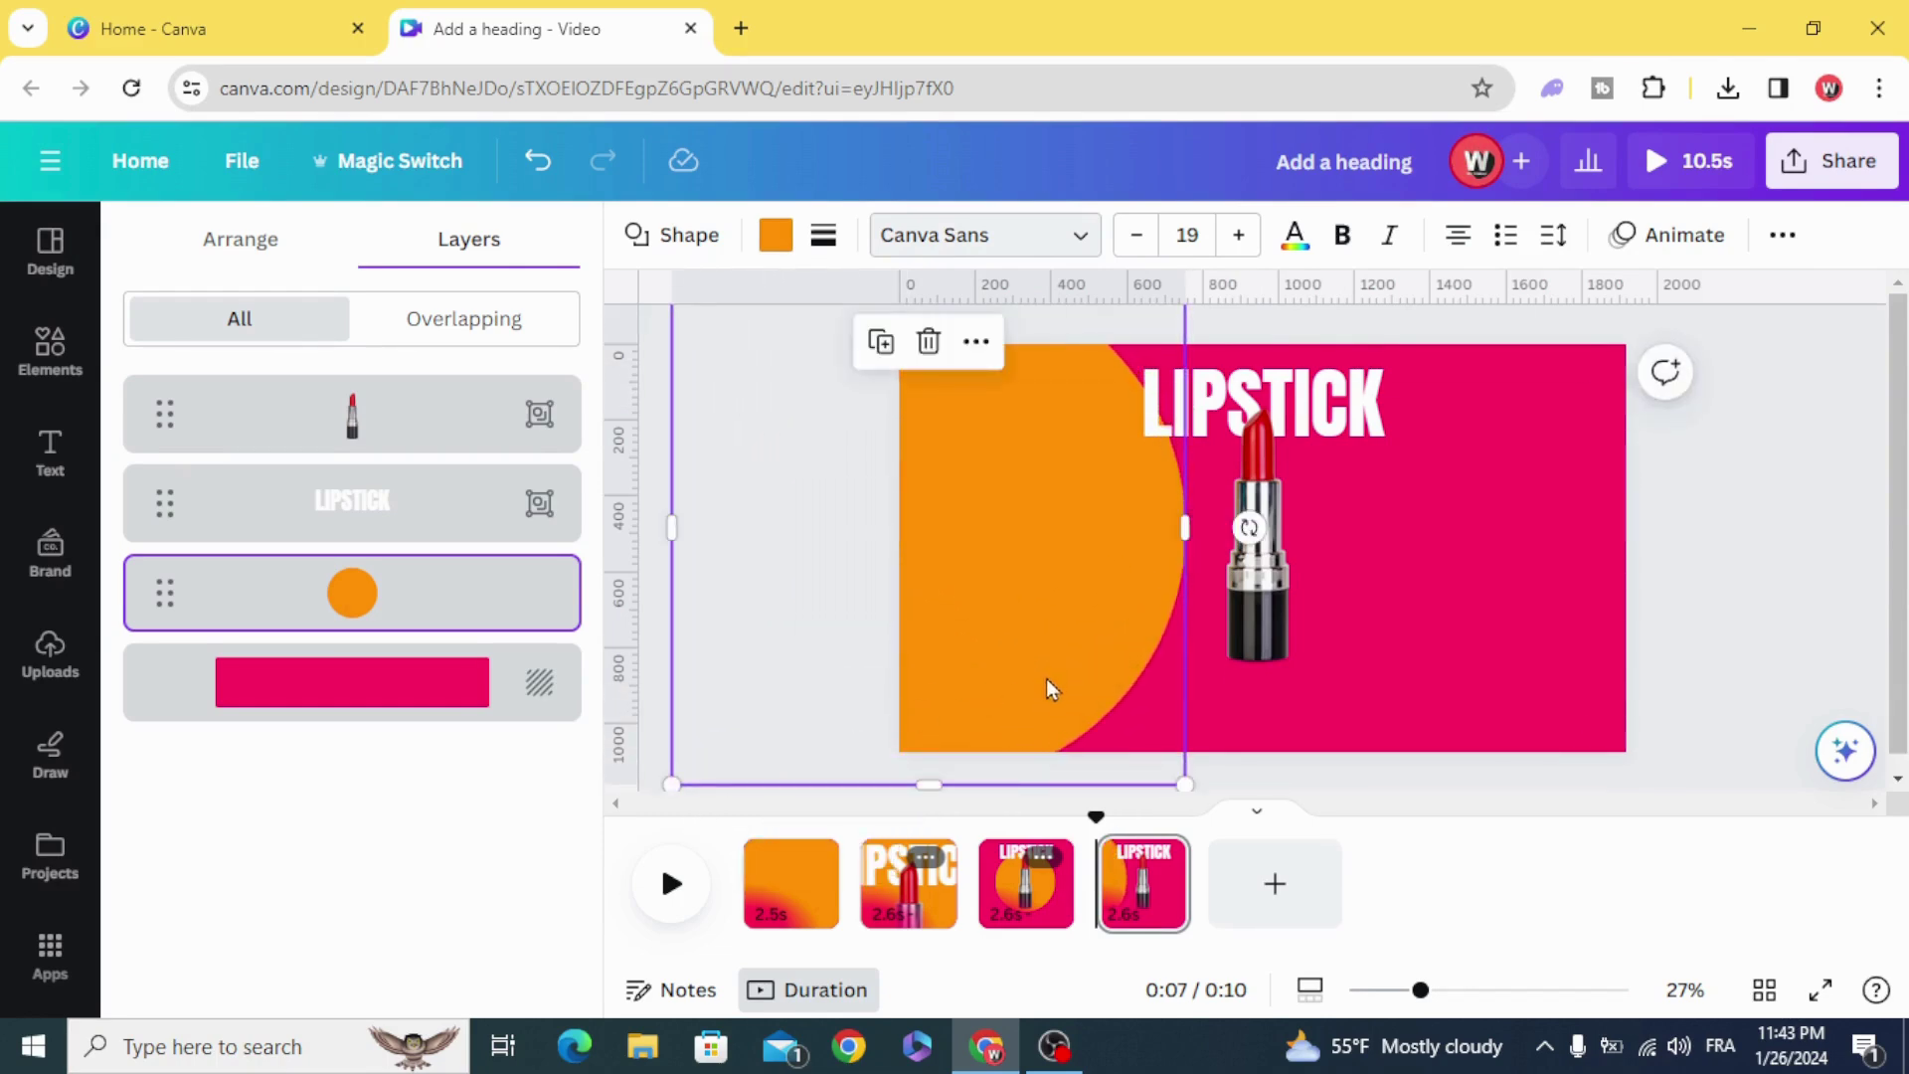
mouse_move(1045, 679)
left_mouse_down()
mouse_move(1016, 689)
mouse_move(1043, 687)
left_mouse_up()
- Move the lipstick onto the orange circle and enlarge it to full page height
mouse_move(1259, 612)
left_mouse_down()
mouse_move(1013, 633)
mouse_move(962, 514)
left_mouse_up()
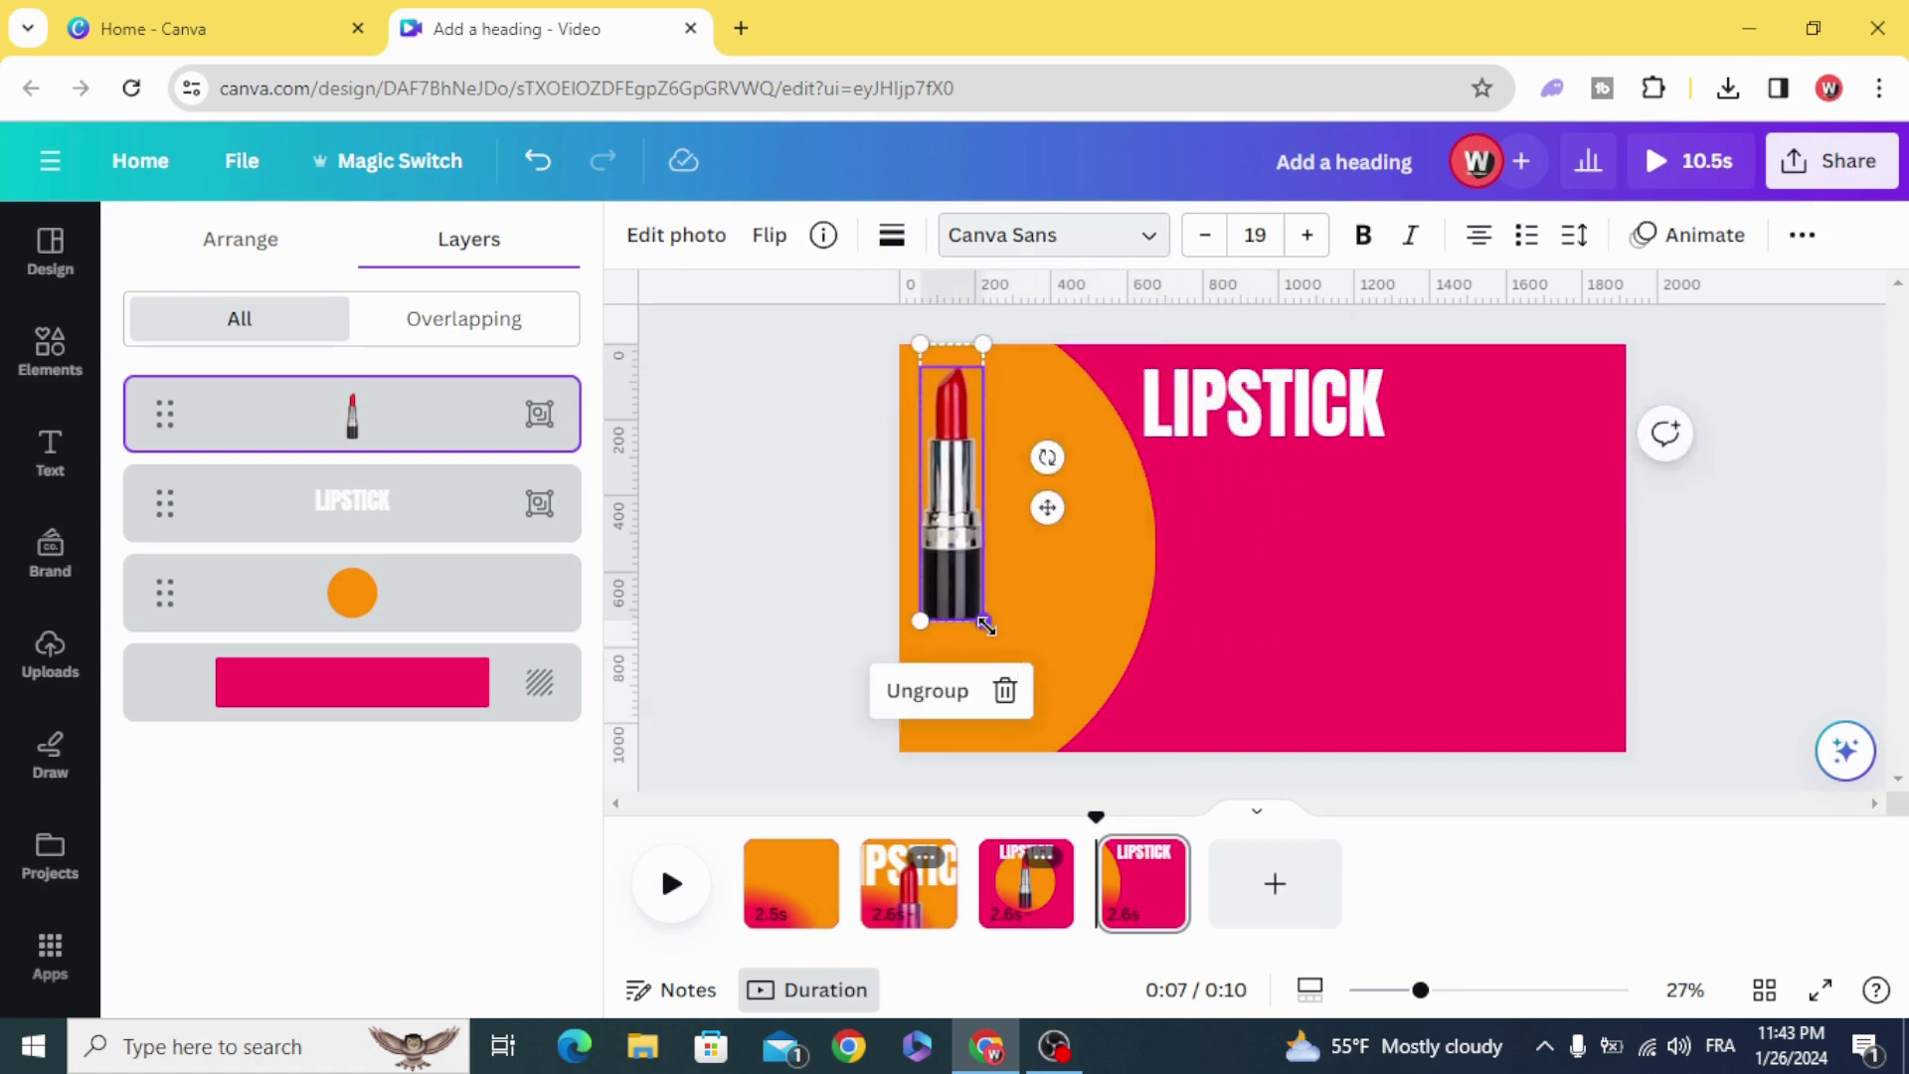
mouse_move(997, 664)
left_mouse_down()
mouse_move(1031, 666)
mouse_move(1103, 739)
left_mouse_up()
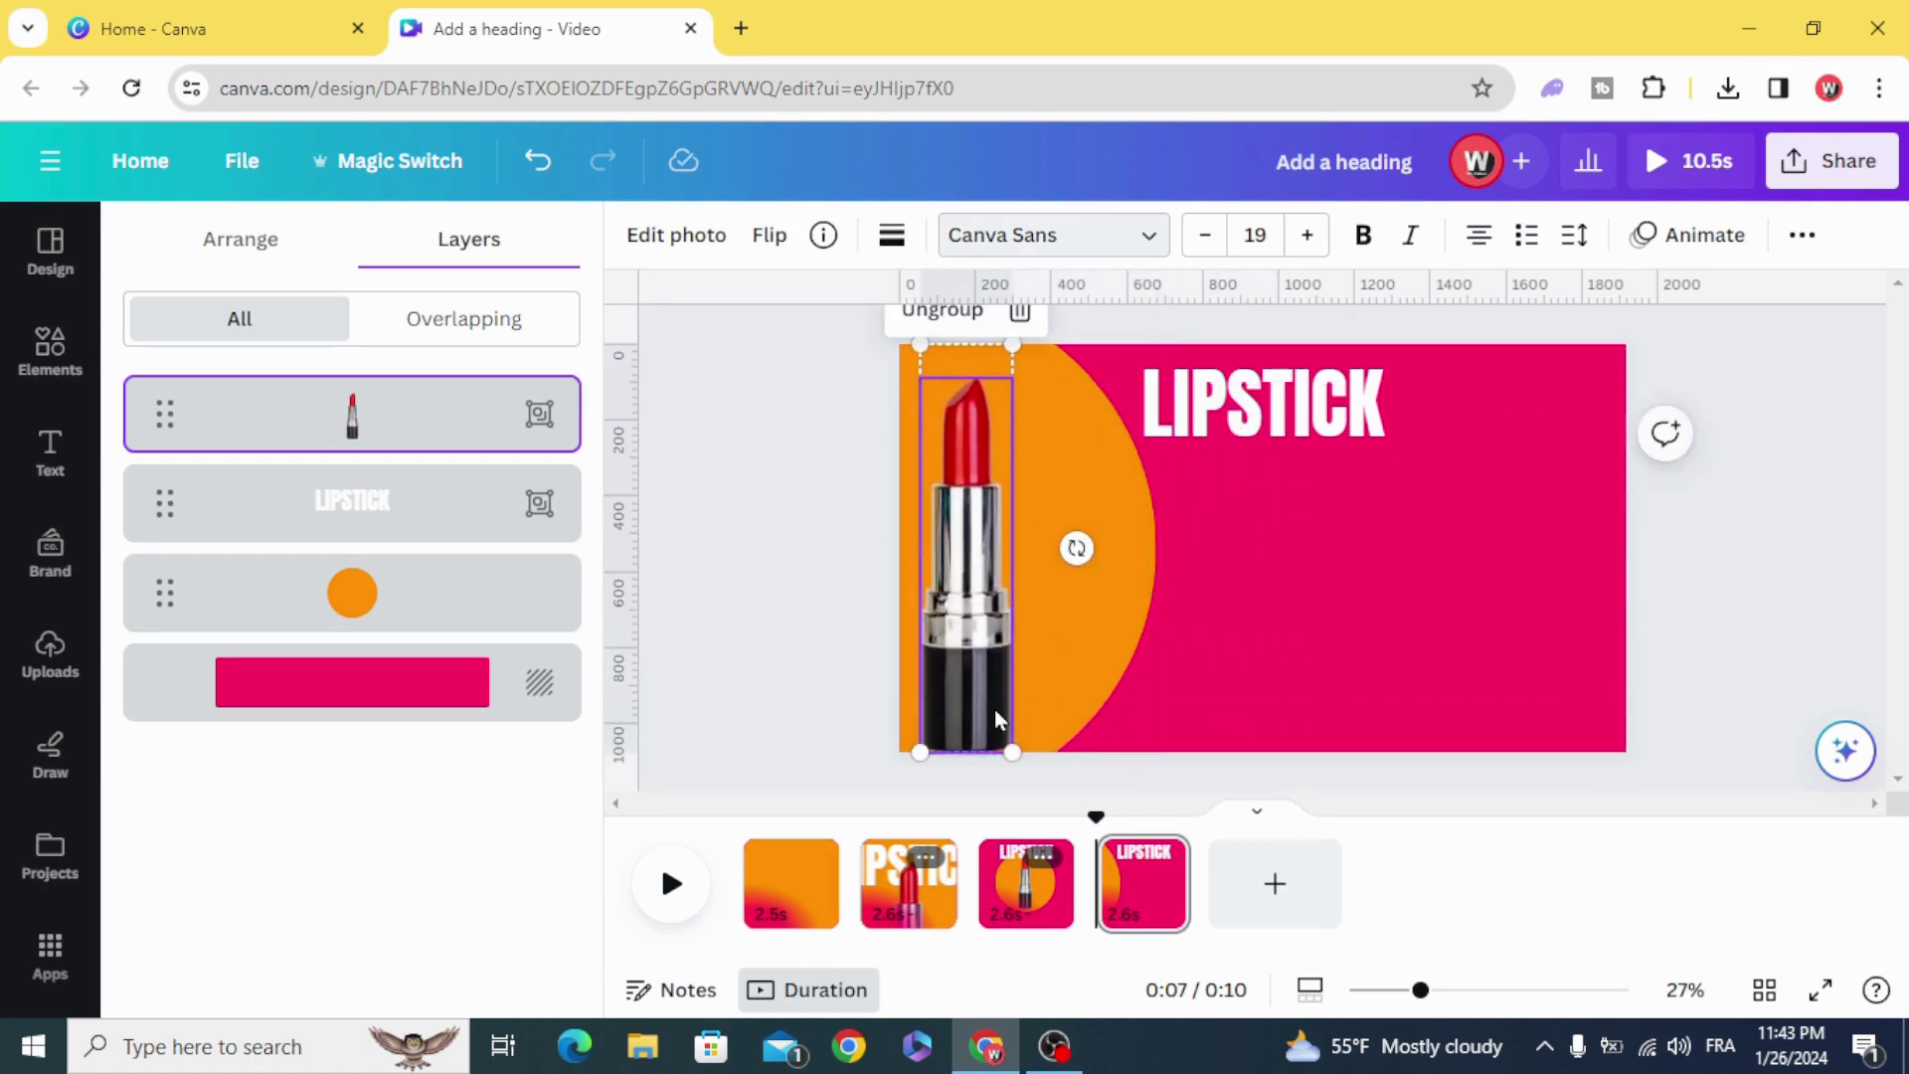
left_click_drag(995, 707, 981, 695)
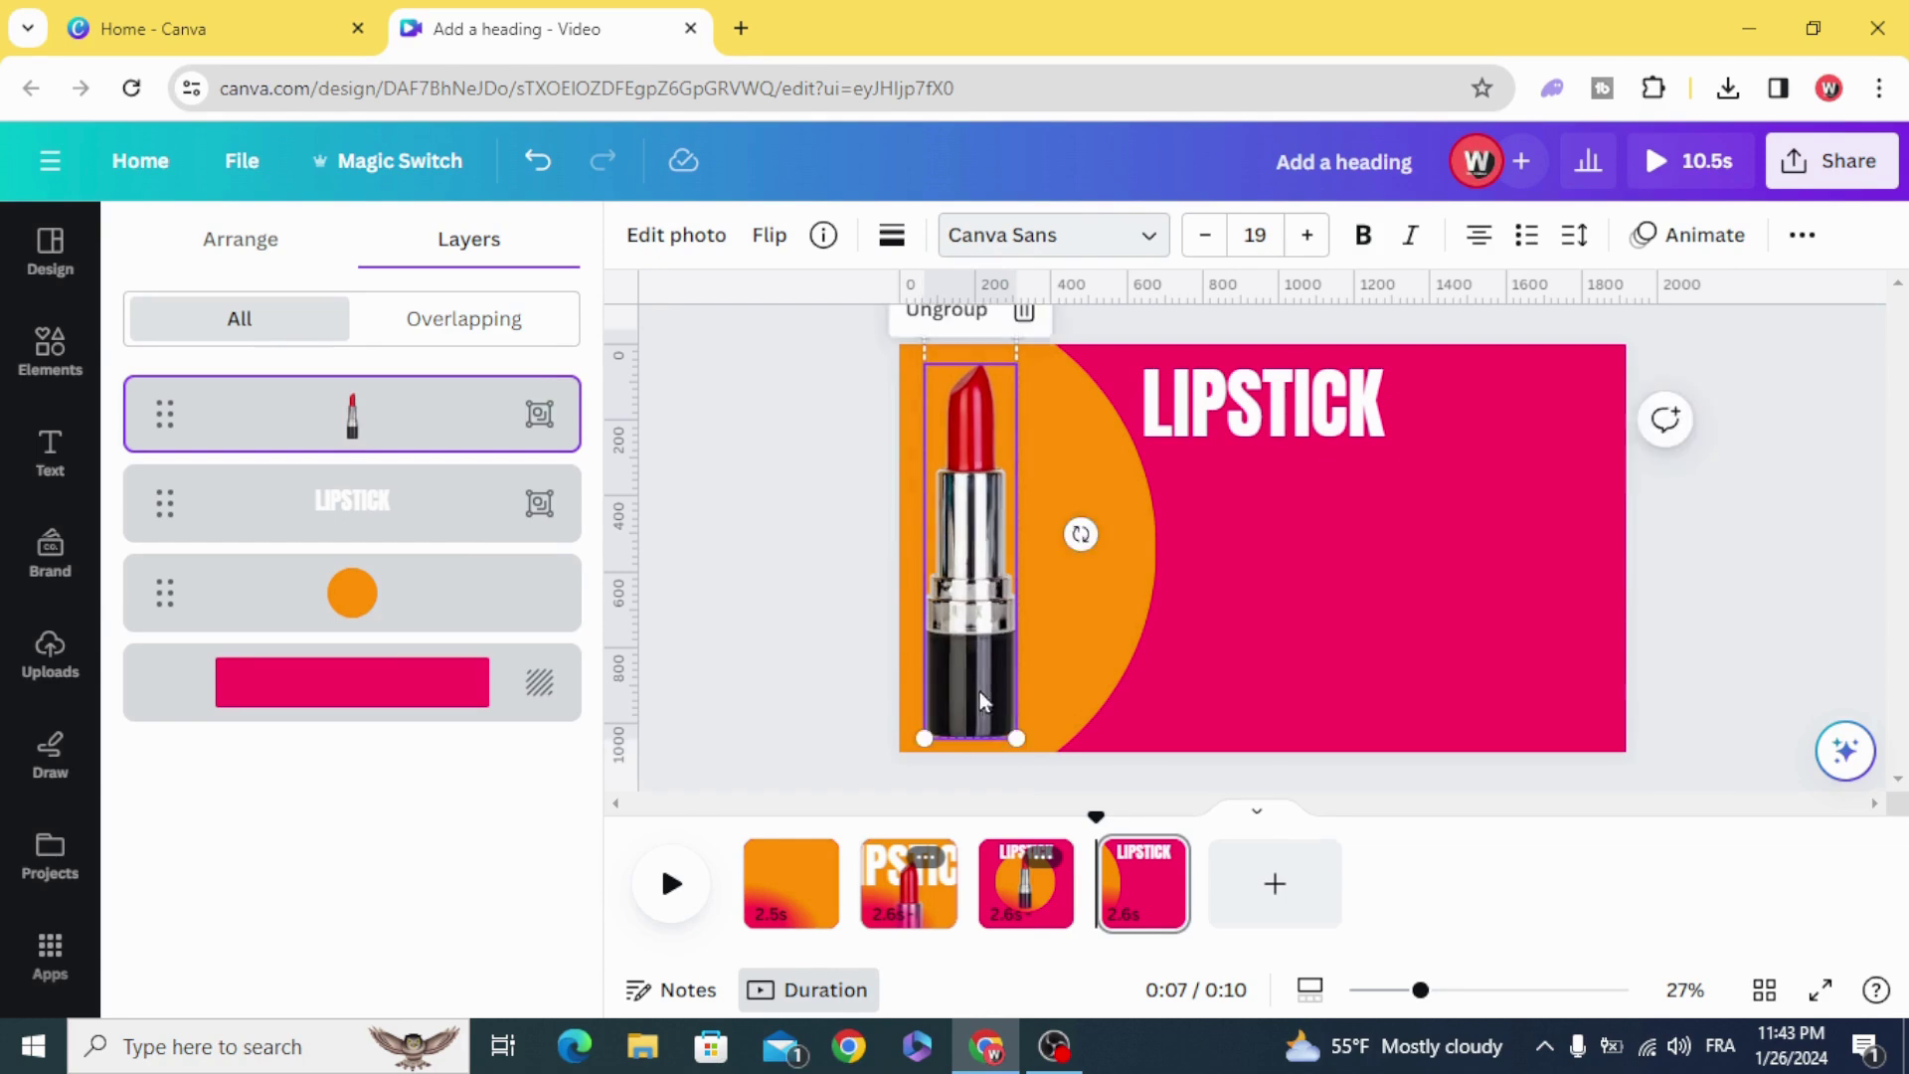
- Enlarge the LIPSTICK title to 206 and place it at the lower right
left_click(1204, 448)
left_click_drag(1261, 410, 1317, 507)
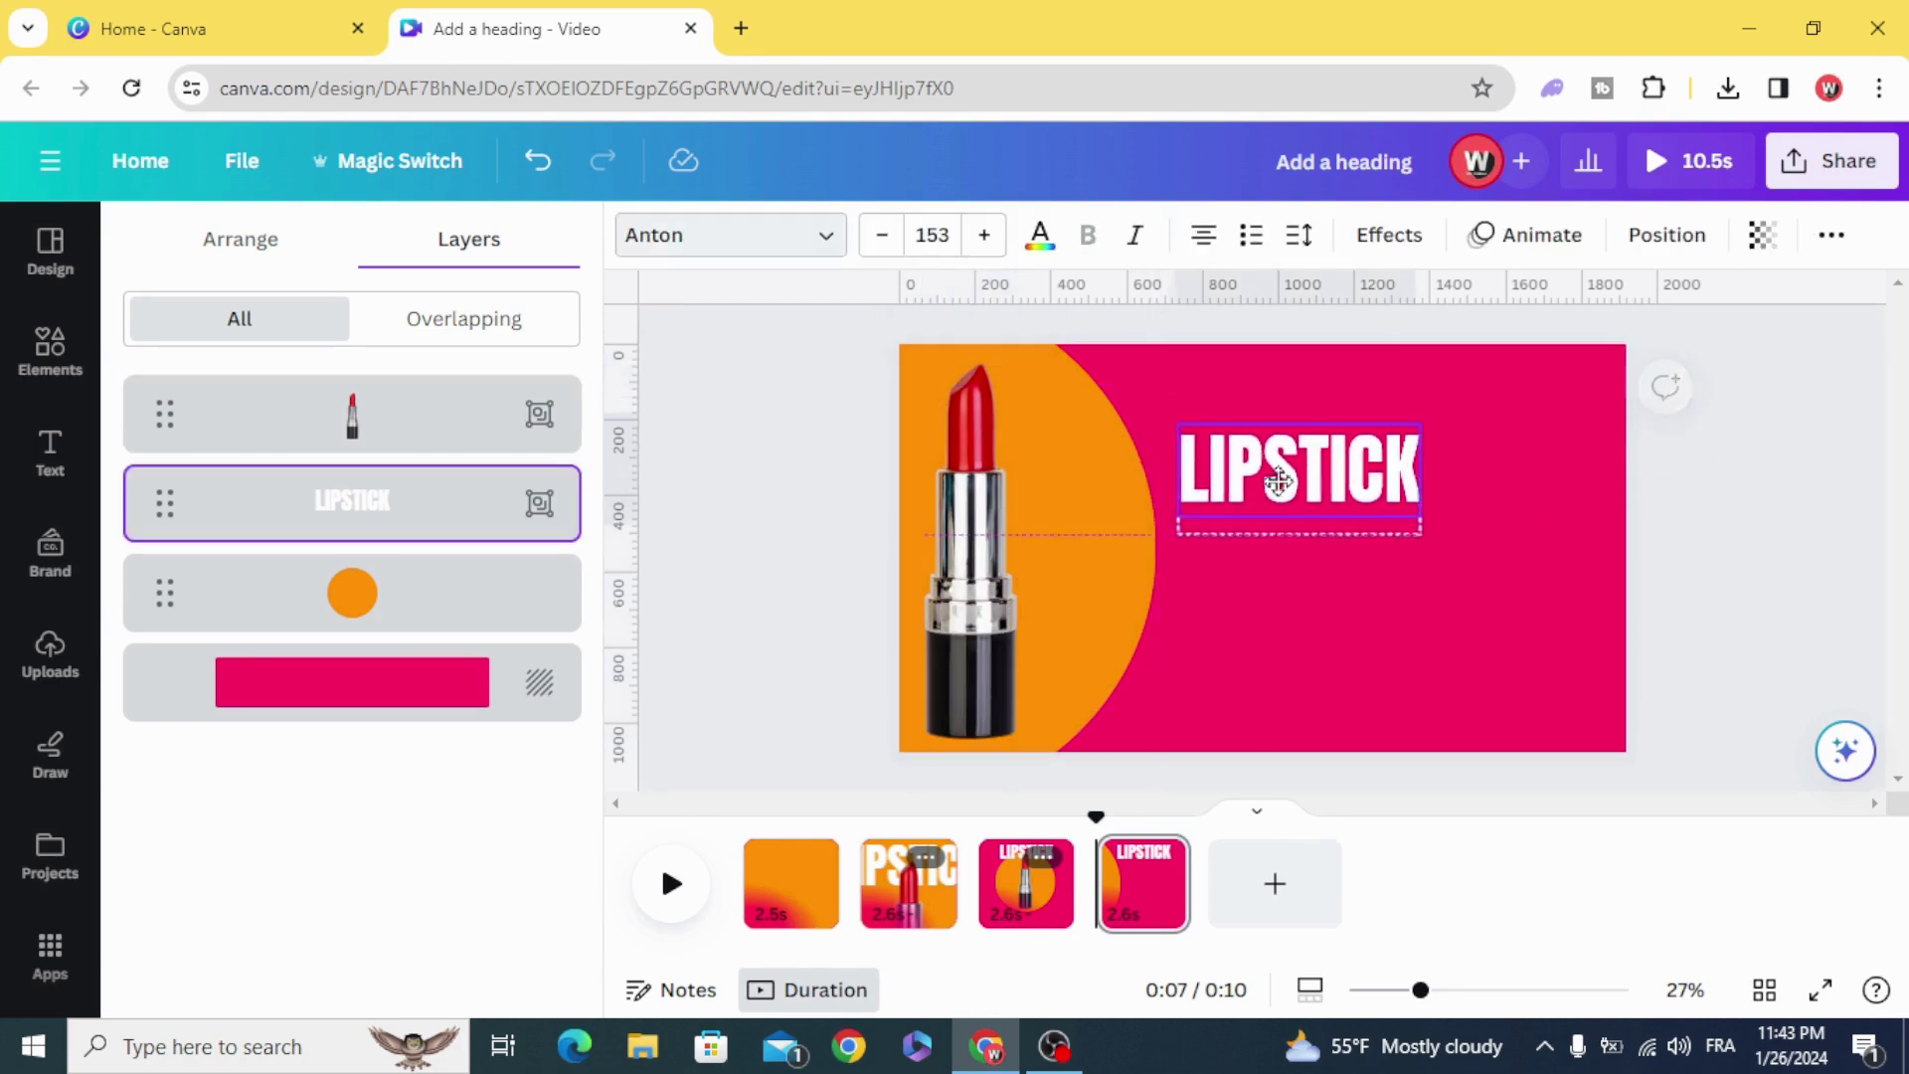
left_click_drag(1434, 567, 1509, 619)
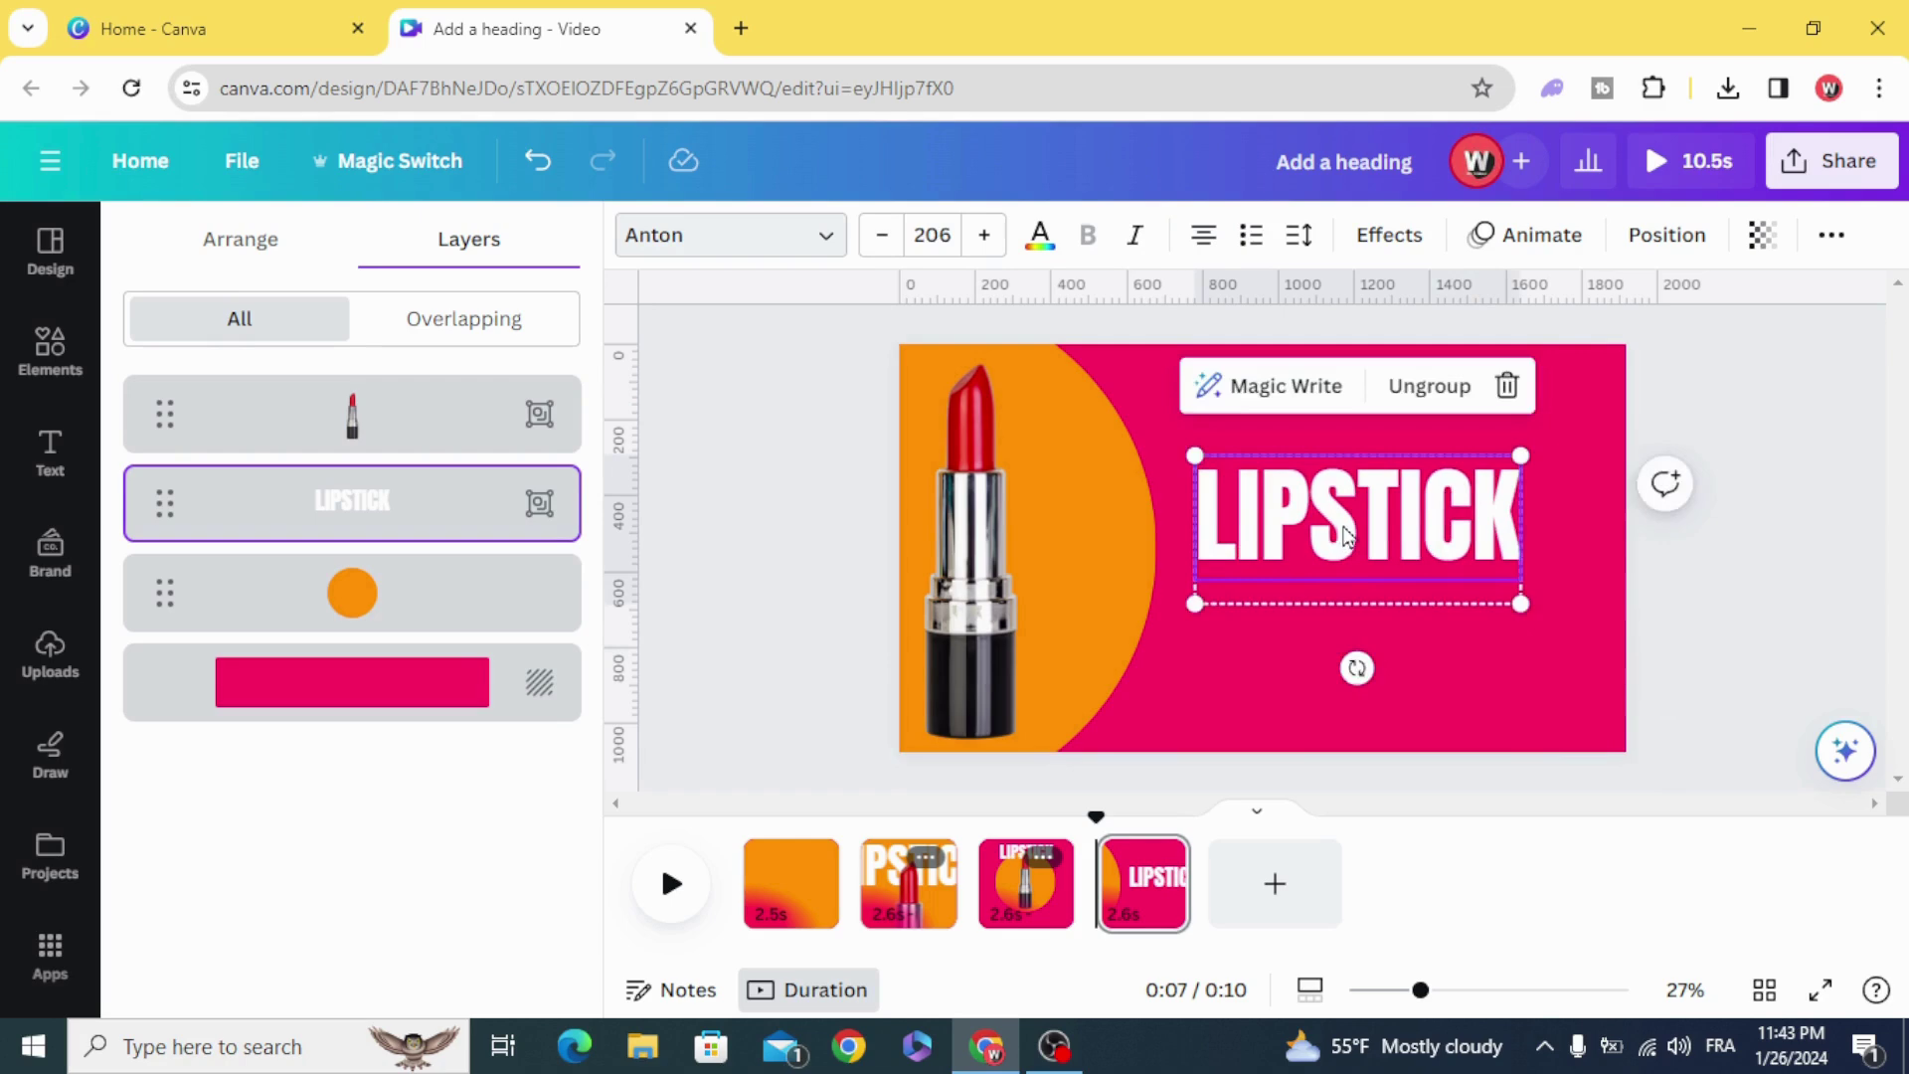
left_click_drag(1313, 508, 1372, 605)
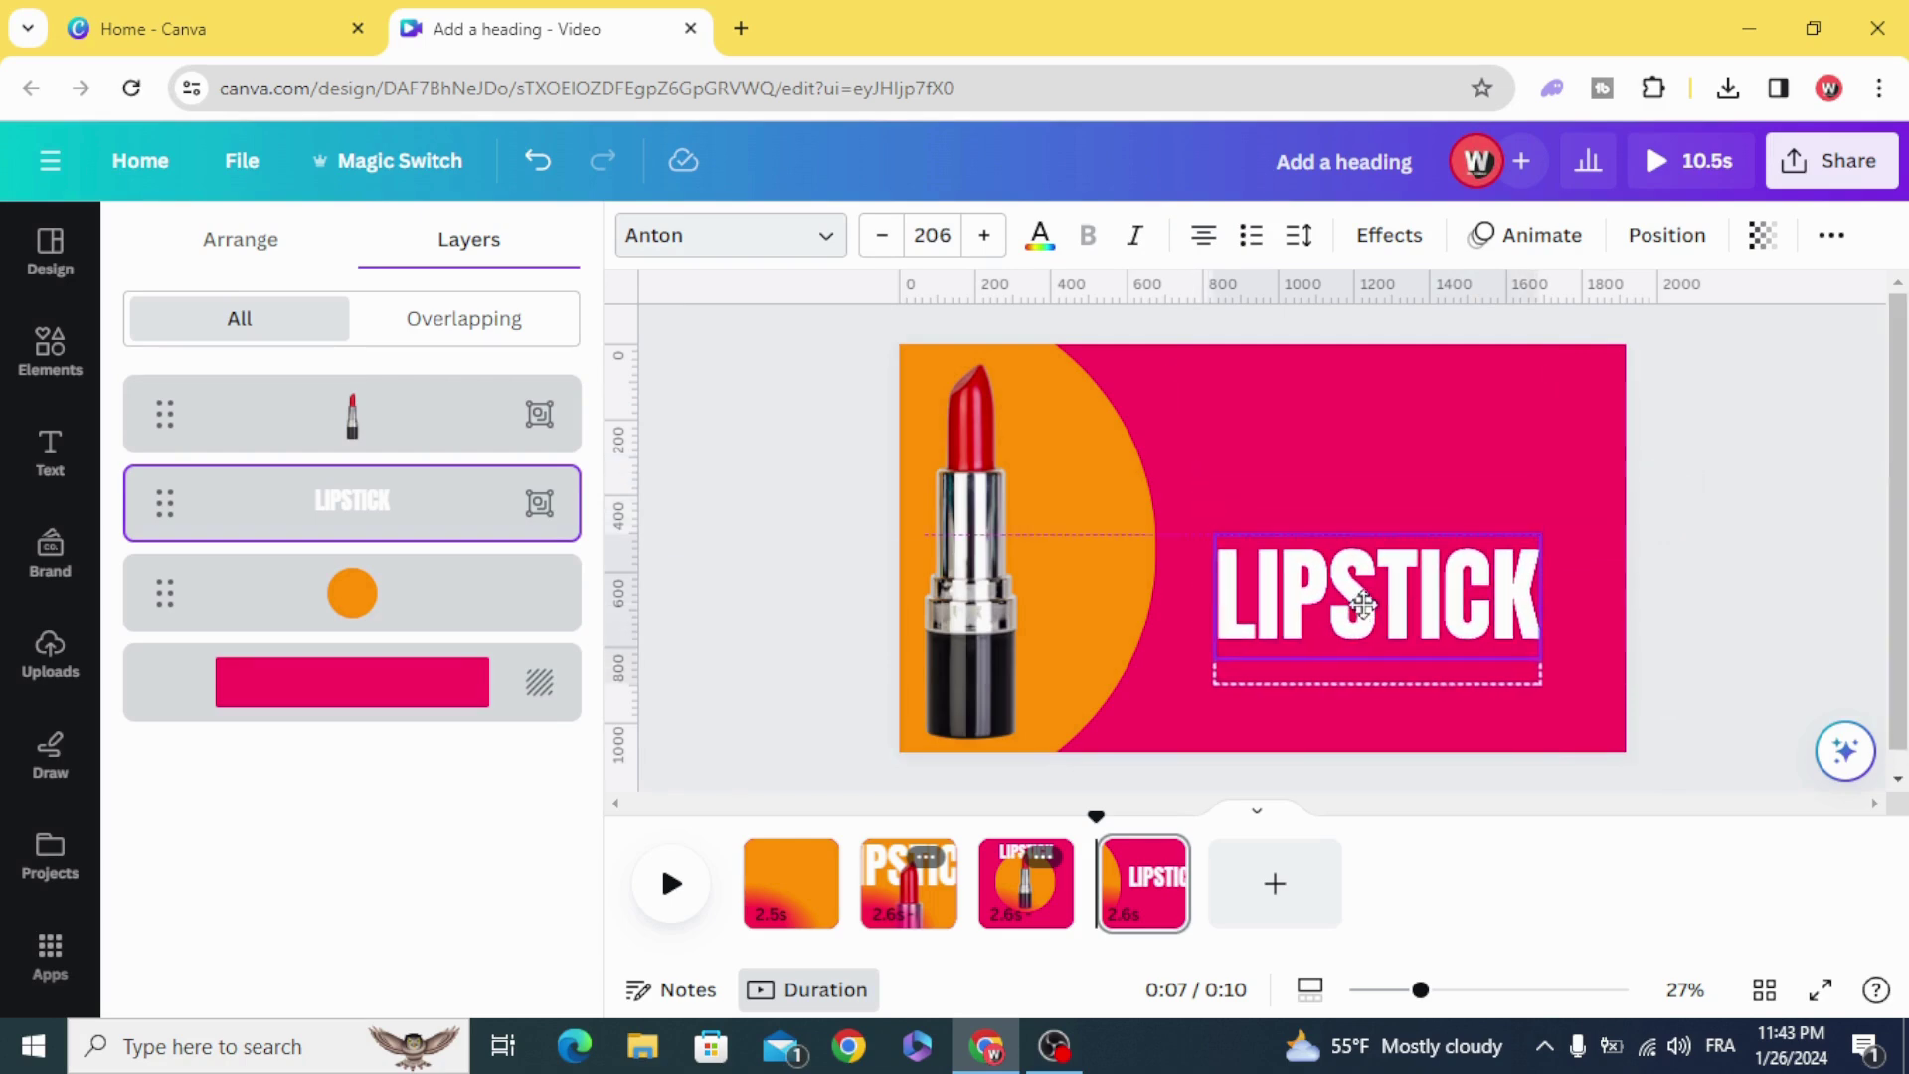
left_click(830, 545)
- Add a white SUPER heading in Anton, sized 225, centred above LIPSTICK
left_click(49, 455)
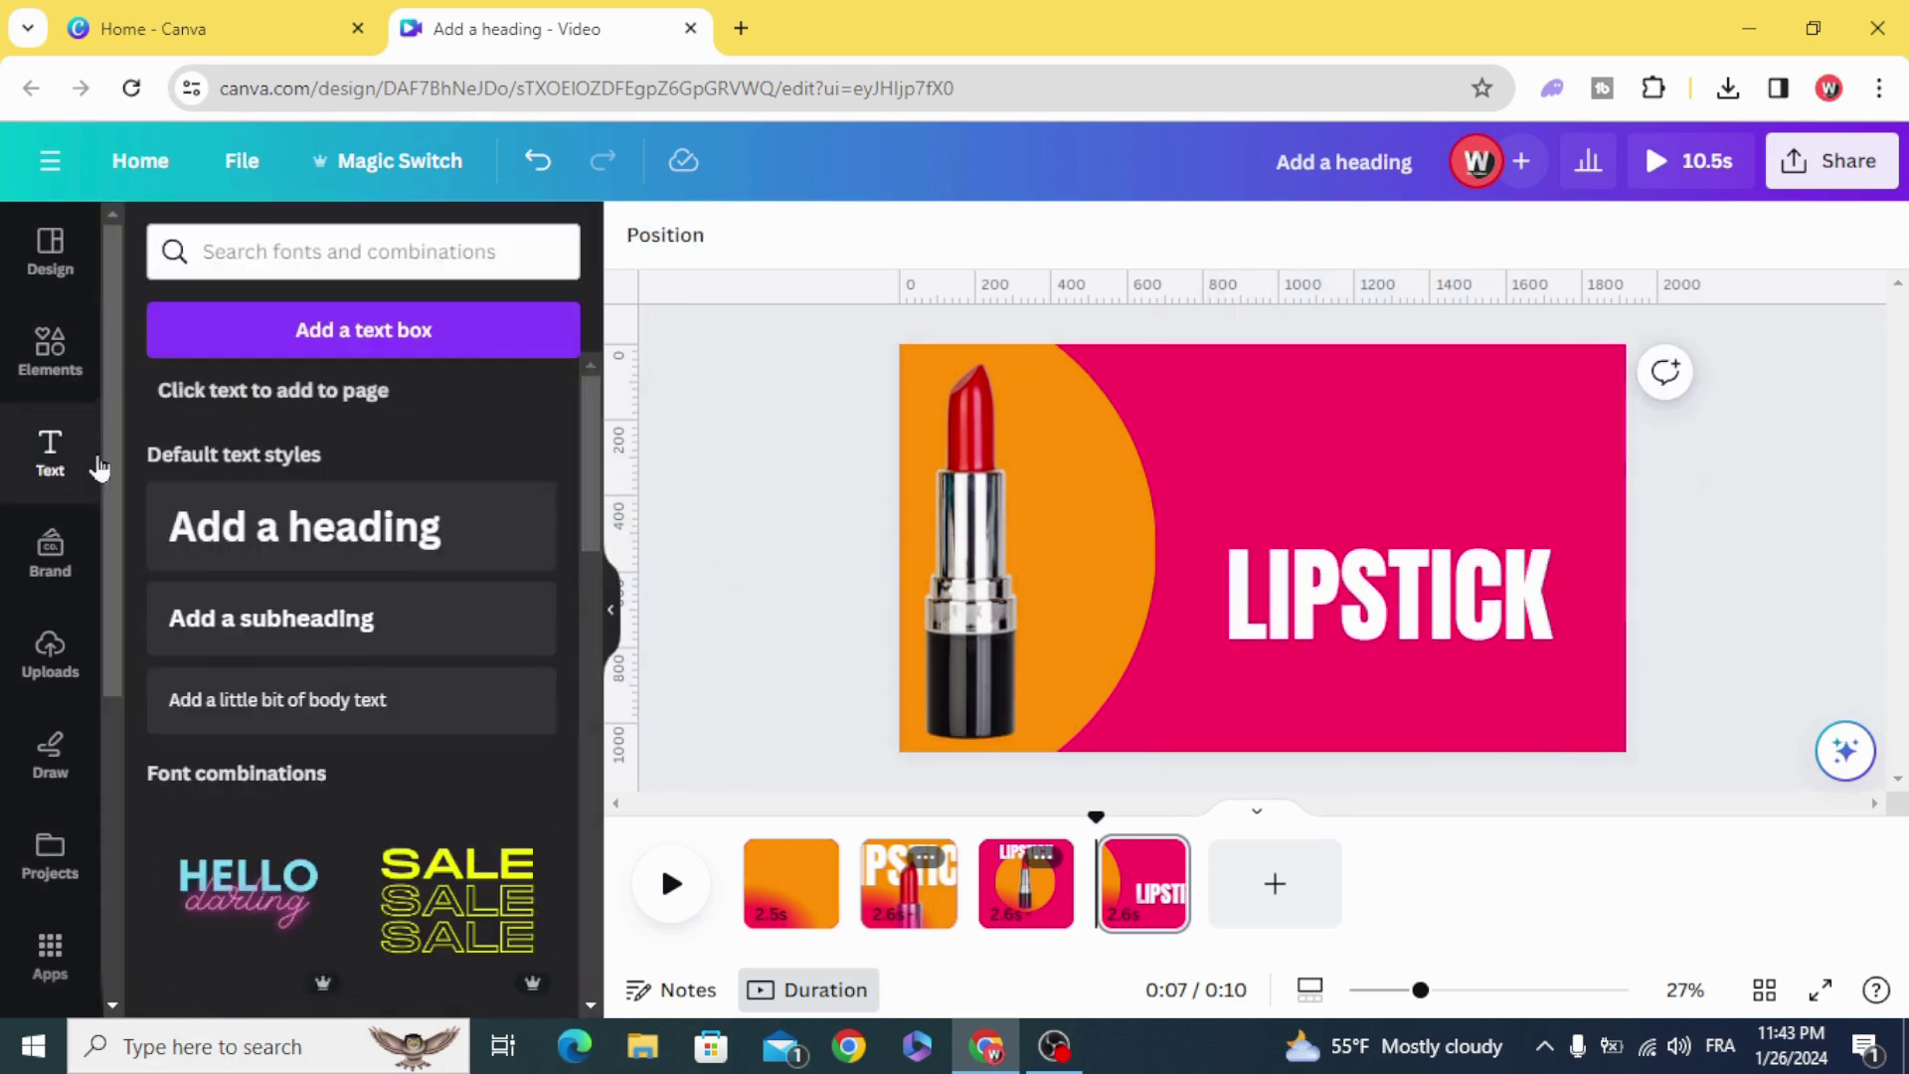
left_click(304, 524)
left_click_drag(1260, 551, 1384, 460)
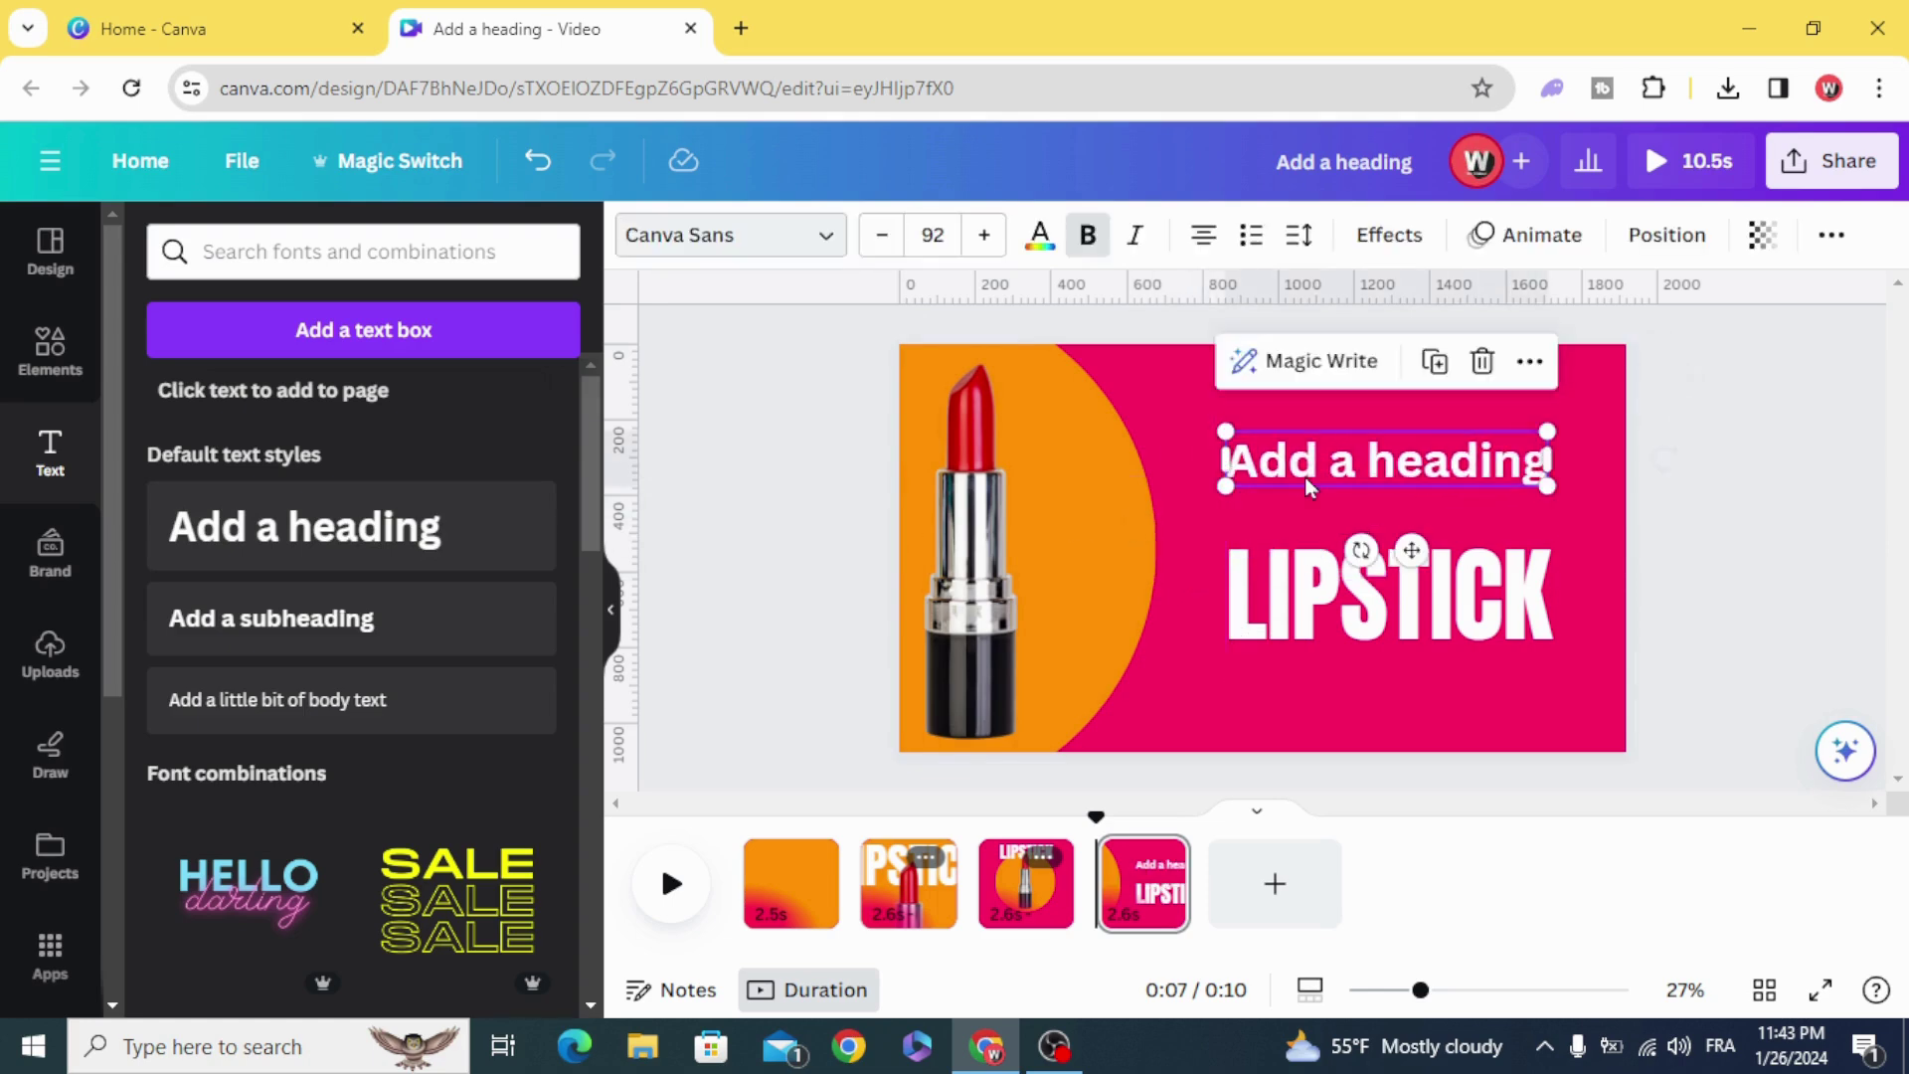
double_click(1305, 467)
type("SUPER")
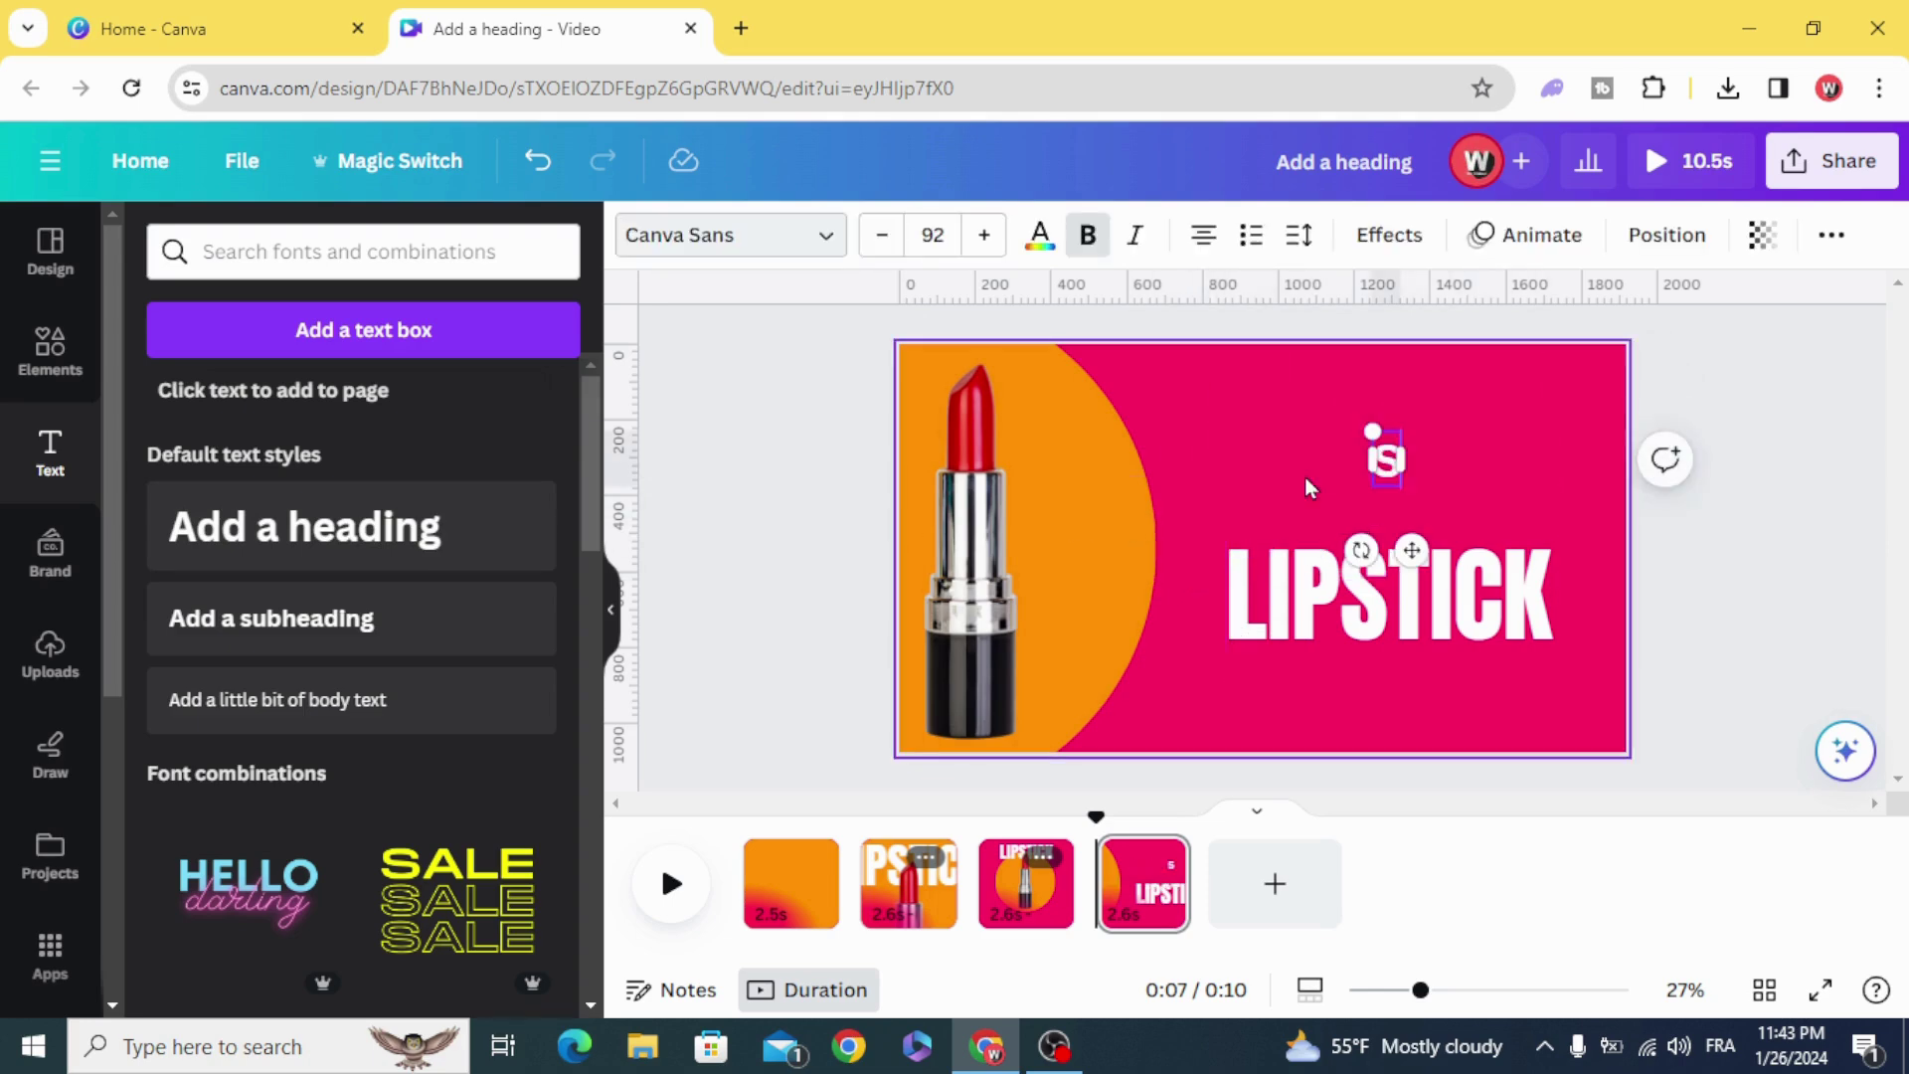
left_click(689, 234)
scroll(340, 672, "down", 2)
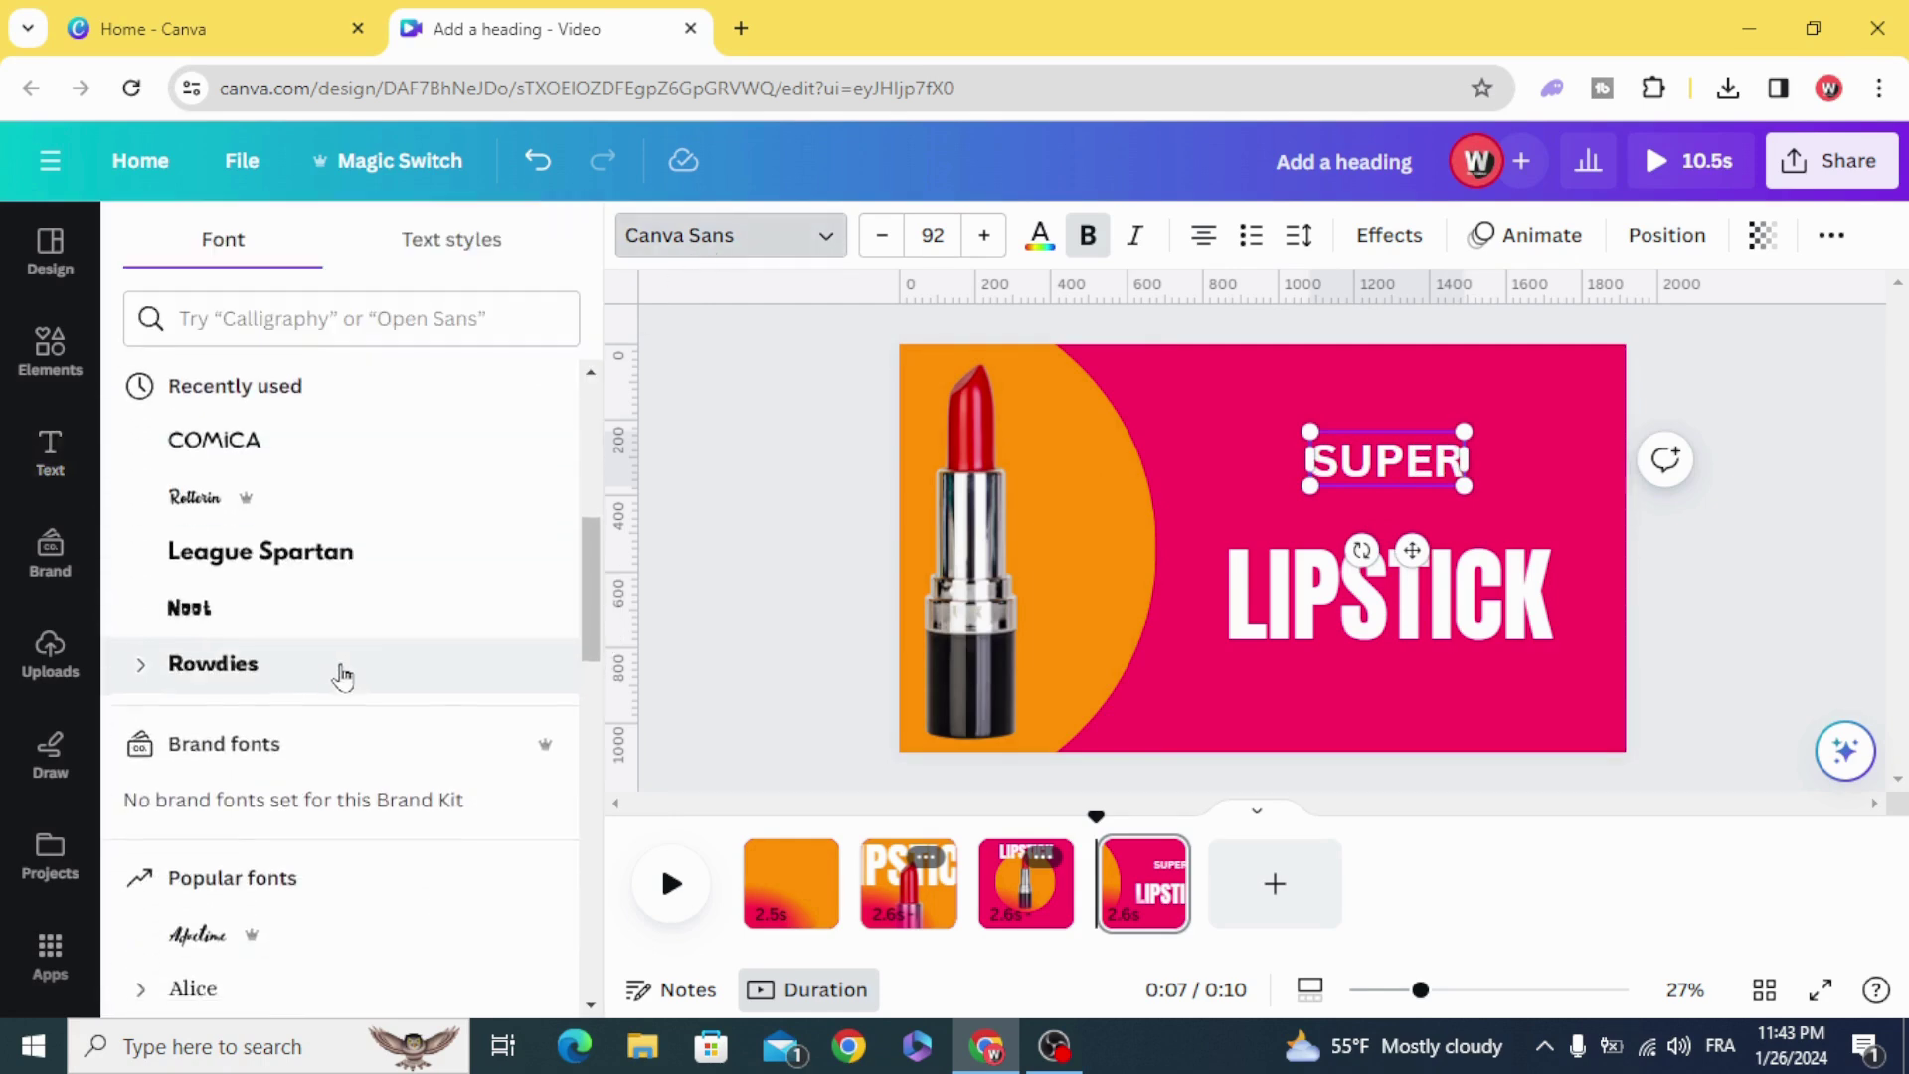
scroll(358, 671, "up", 5)
left_click(379, 509)
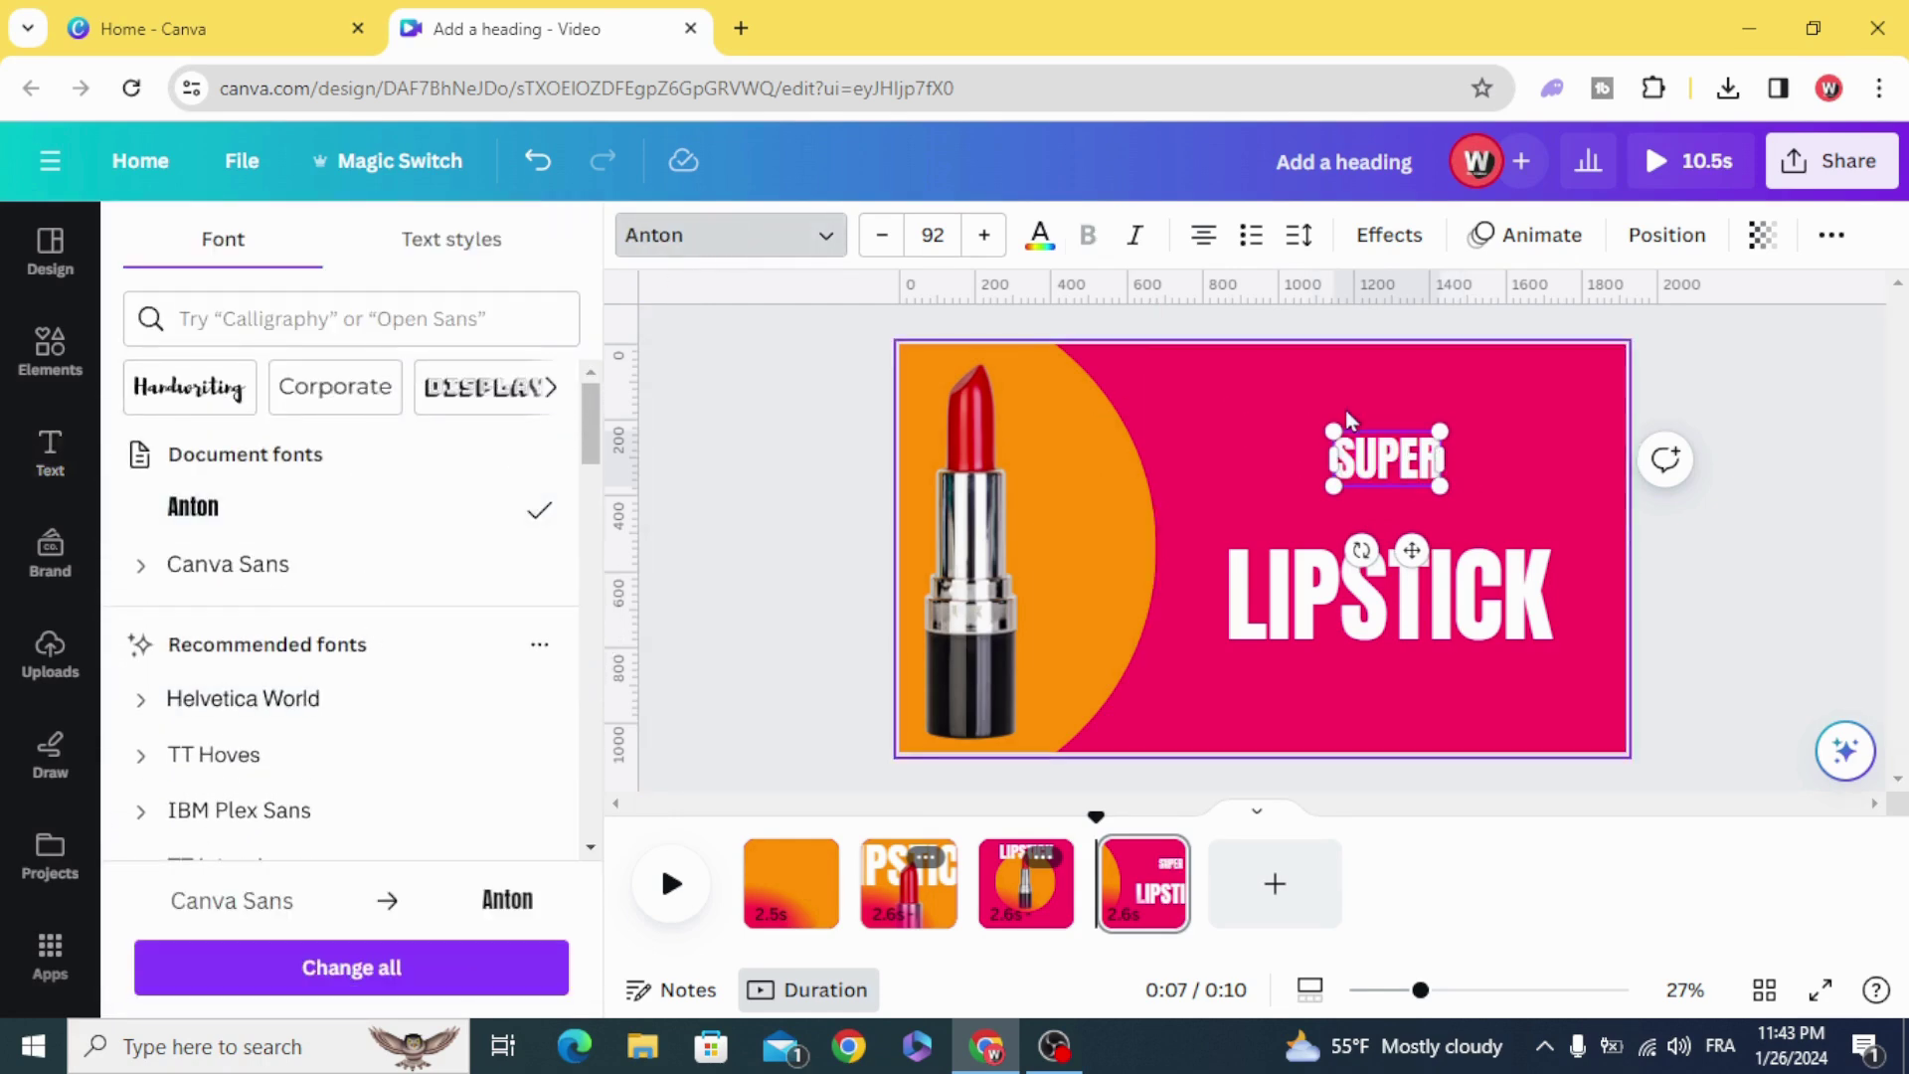
left_click_drag(1331, 430, 1179, 352)
left_click(747, 507)
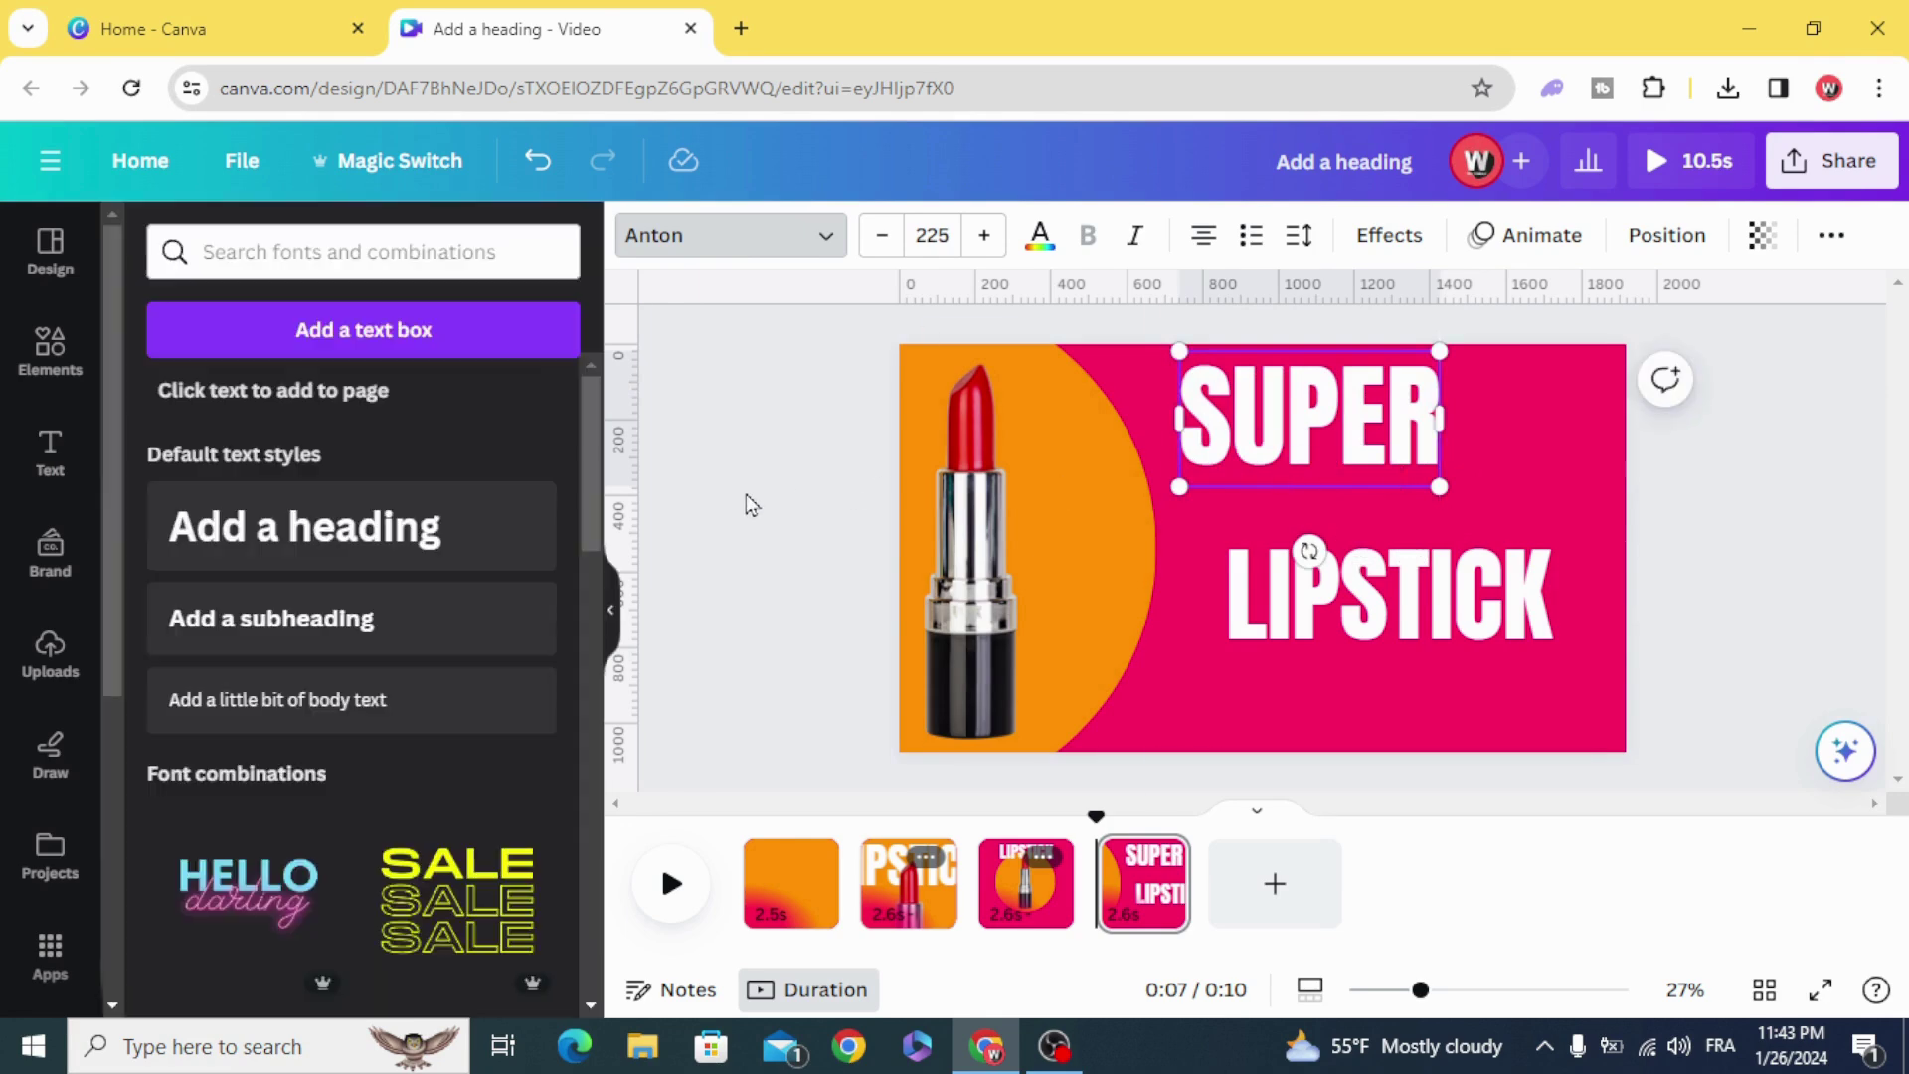
left_click_drag(1310, 431, 1387, 471)
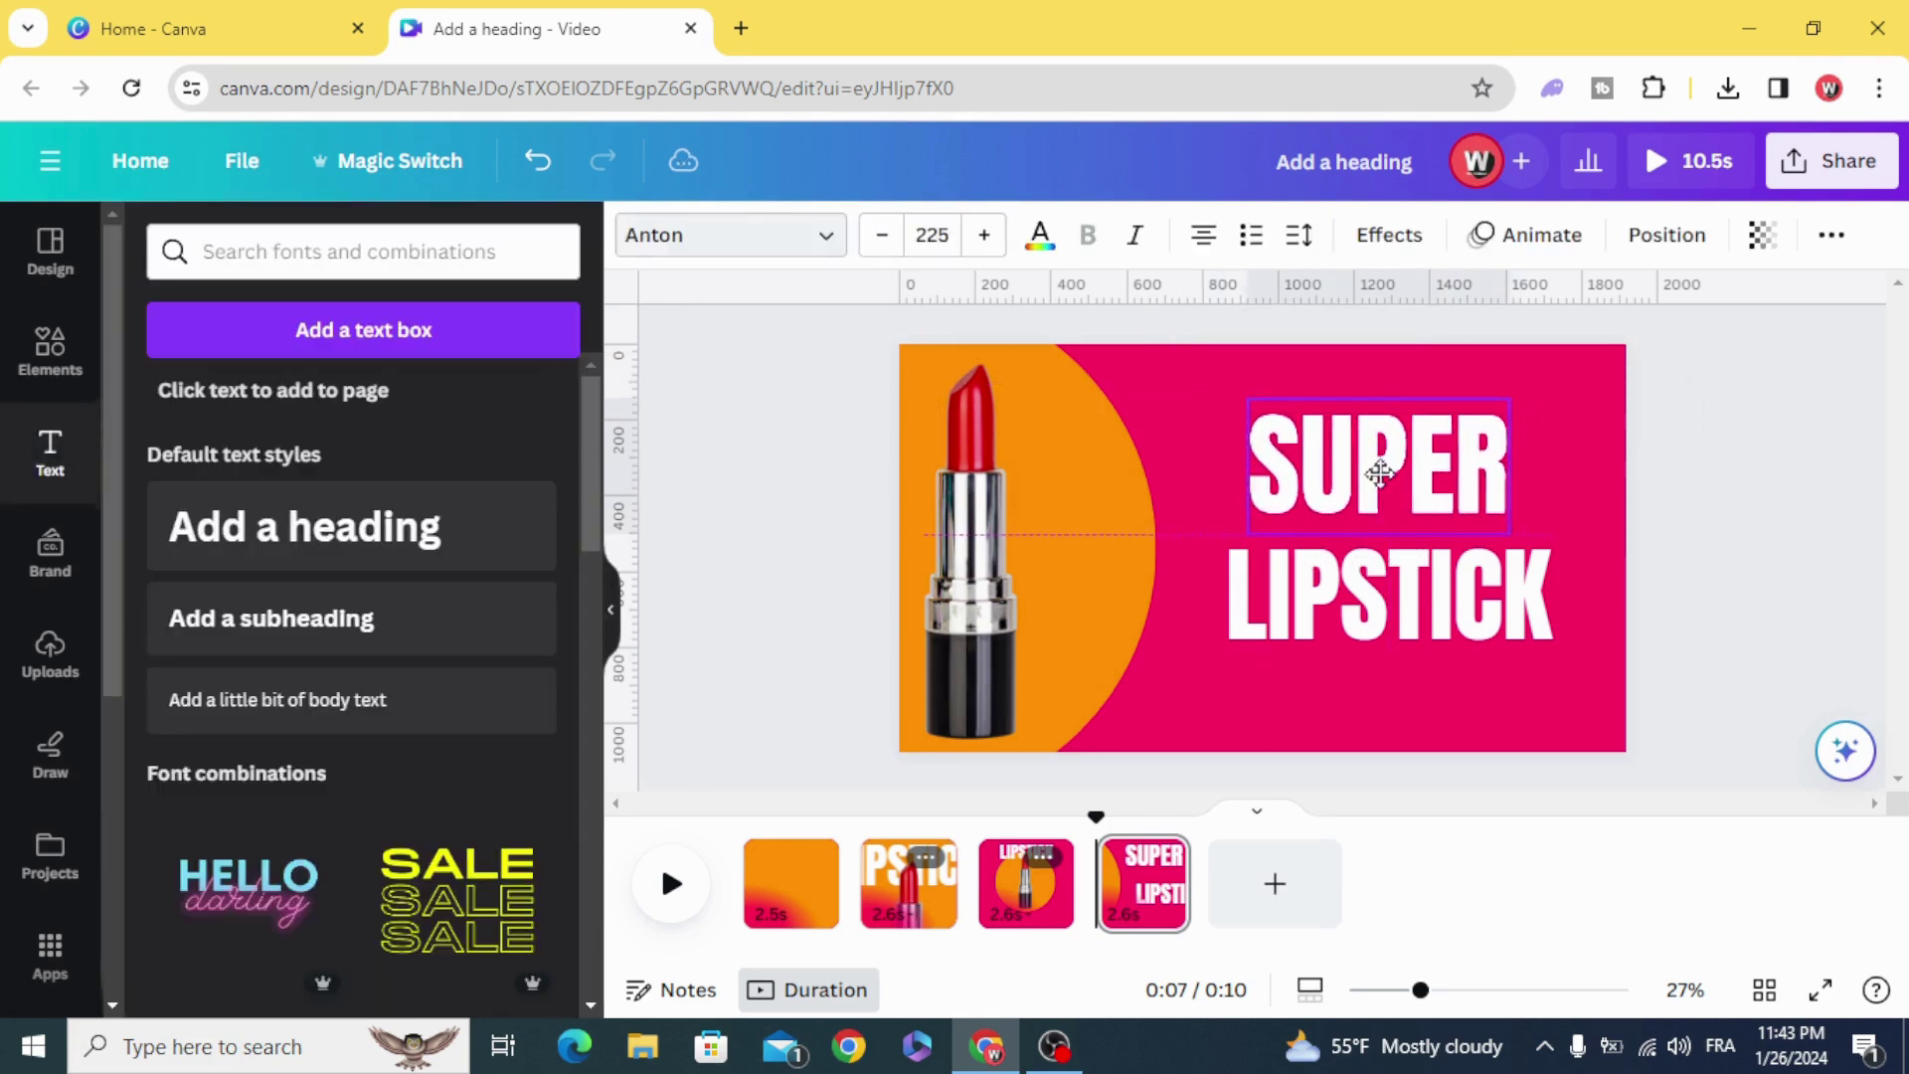
- Give the SUPER heading a Baseline entrance text animation with downward direction
left_click(1521, 233)
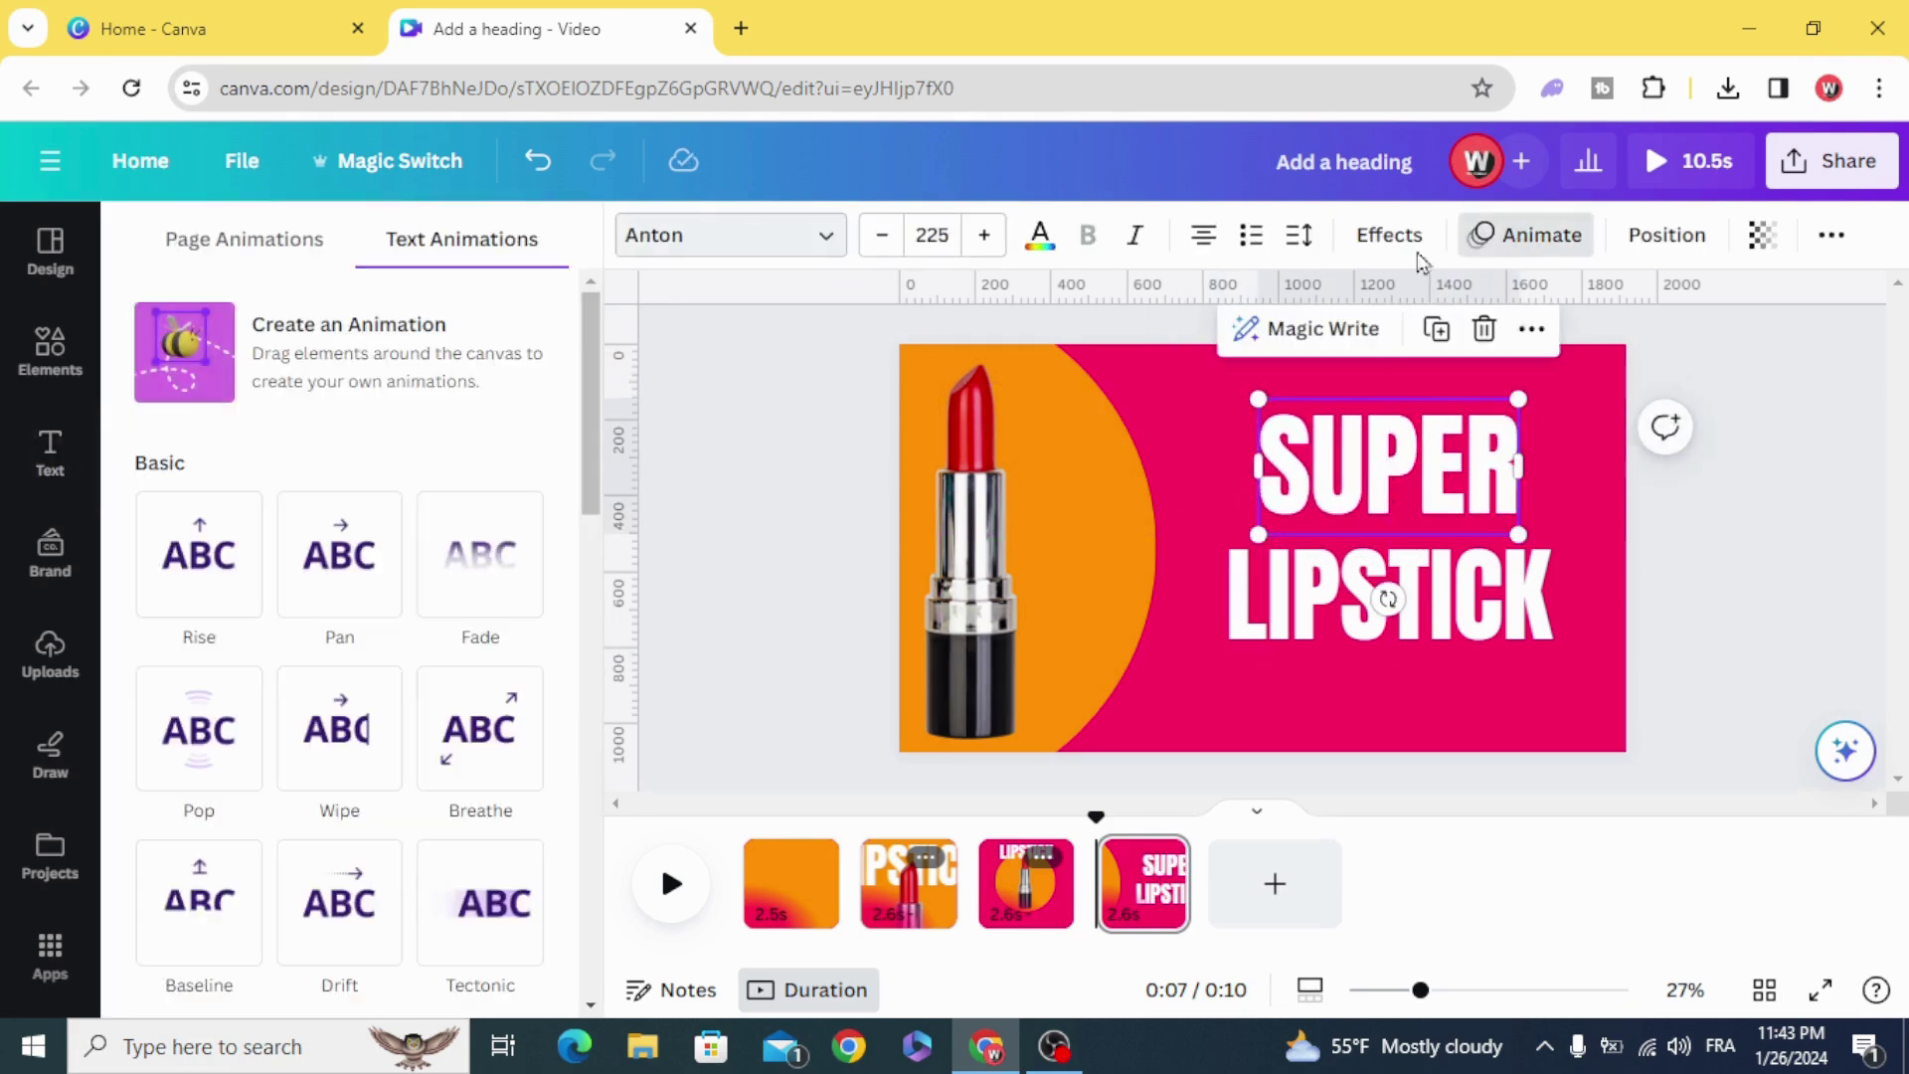
scroll(358, 687, "down", 2)
left_click(199, 619)
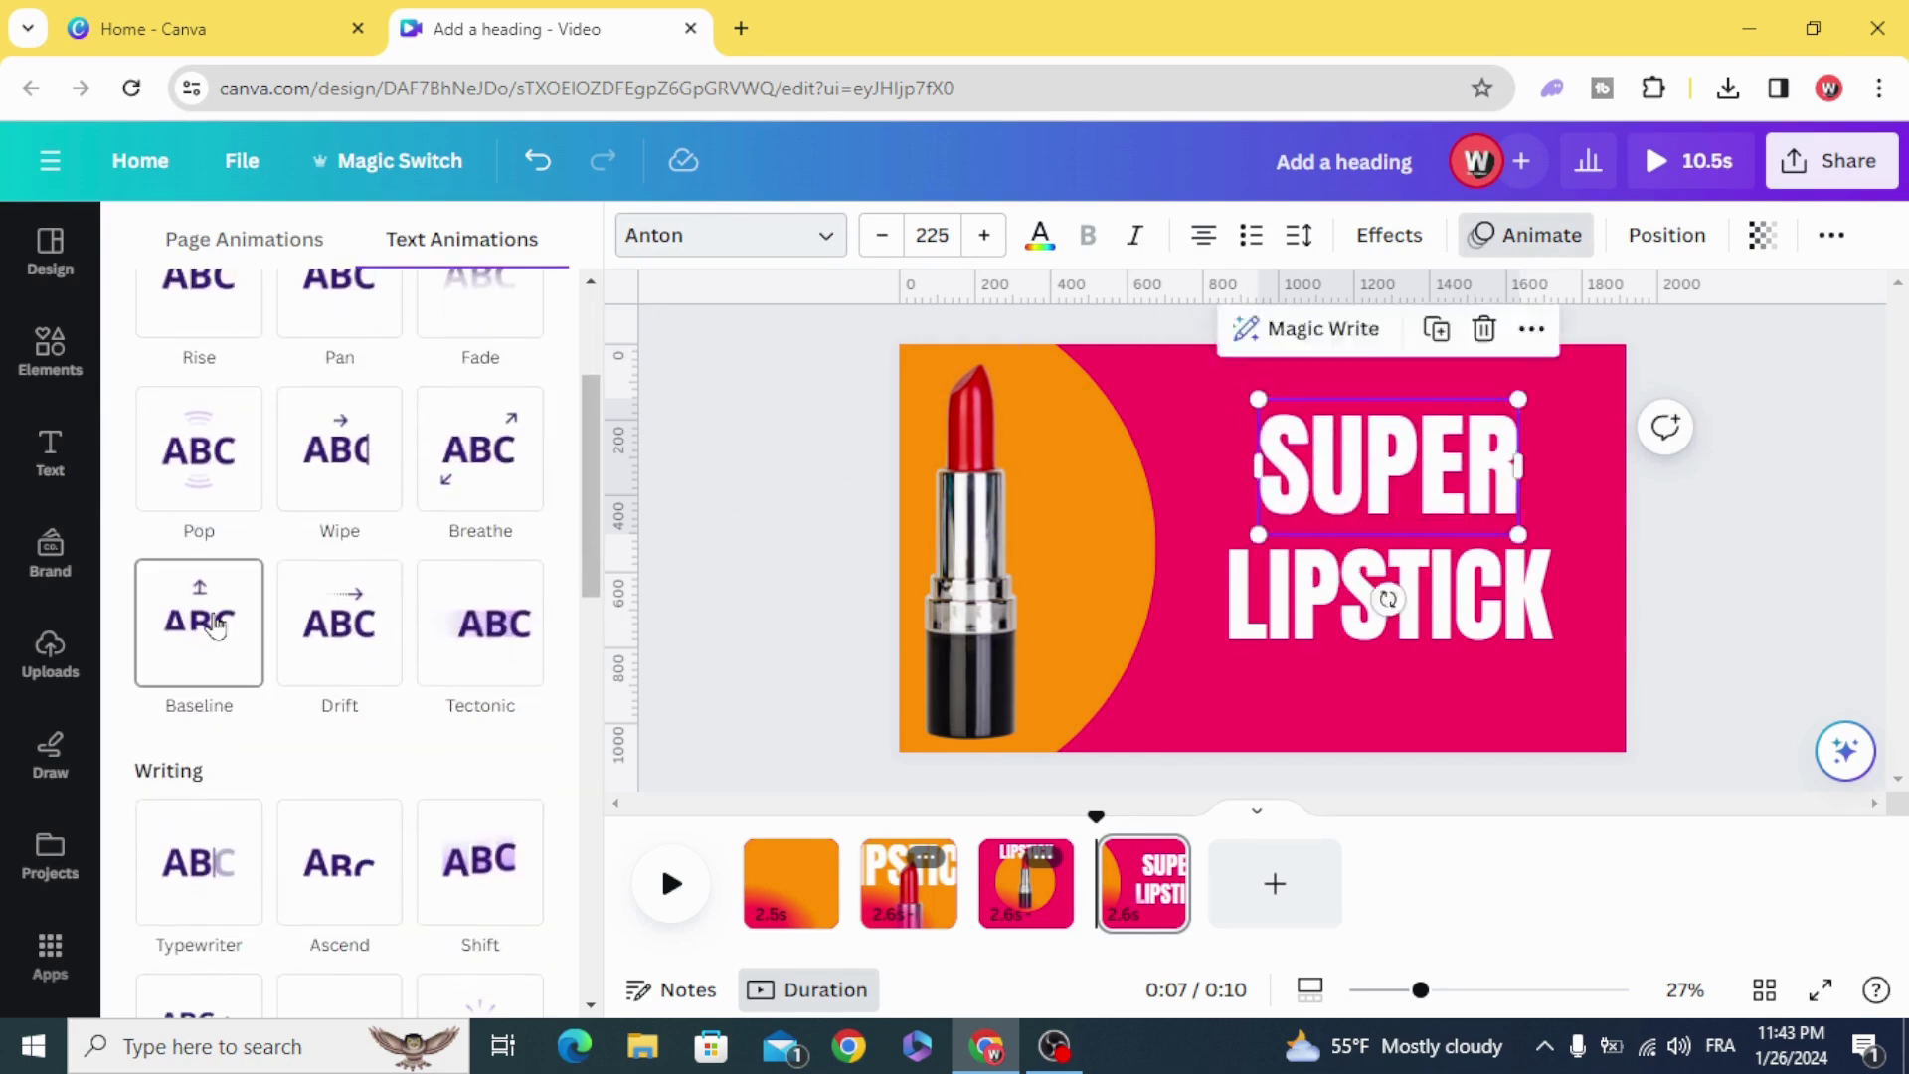
left_click(498, 860)
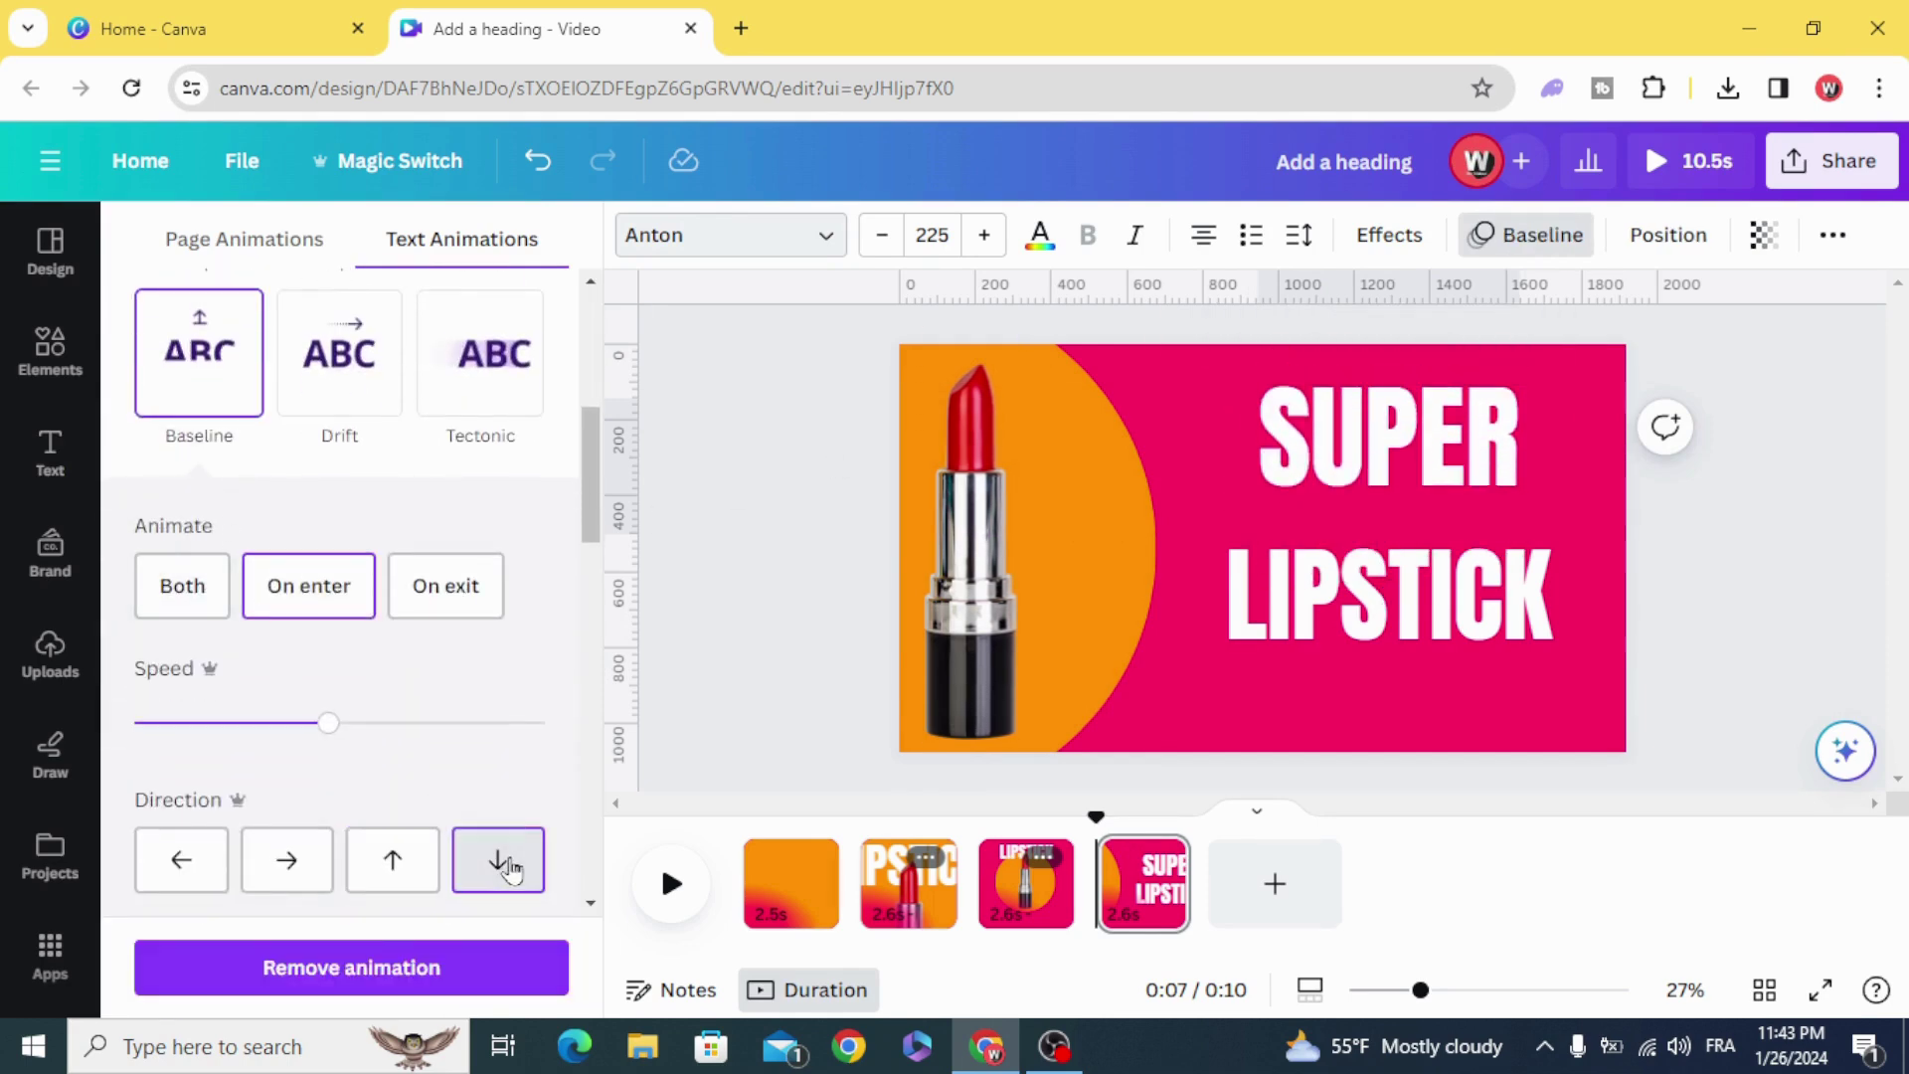
left_click(726, 717)
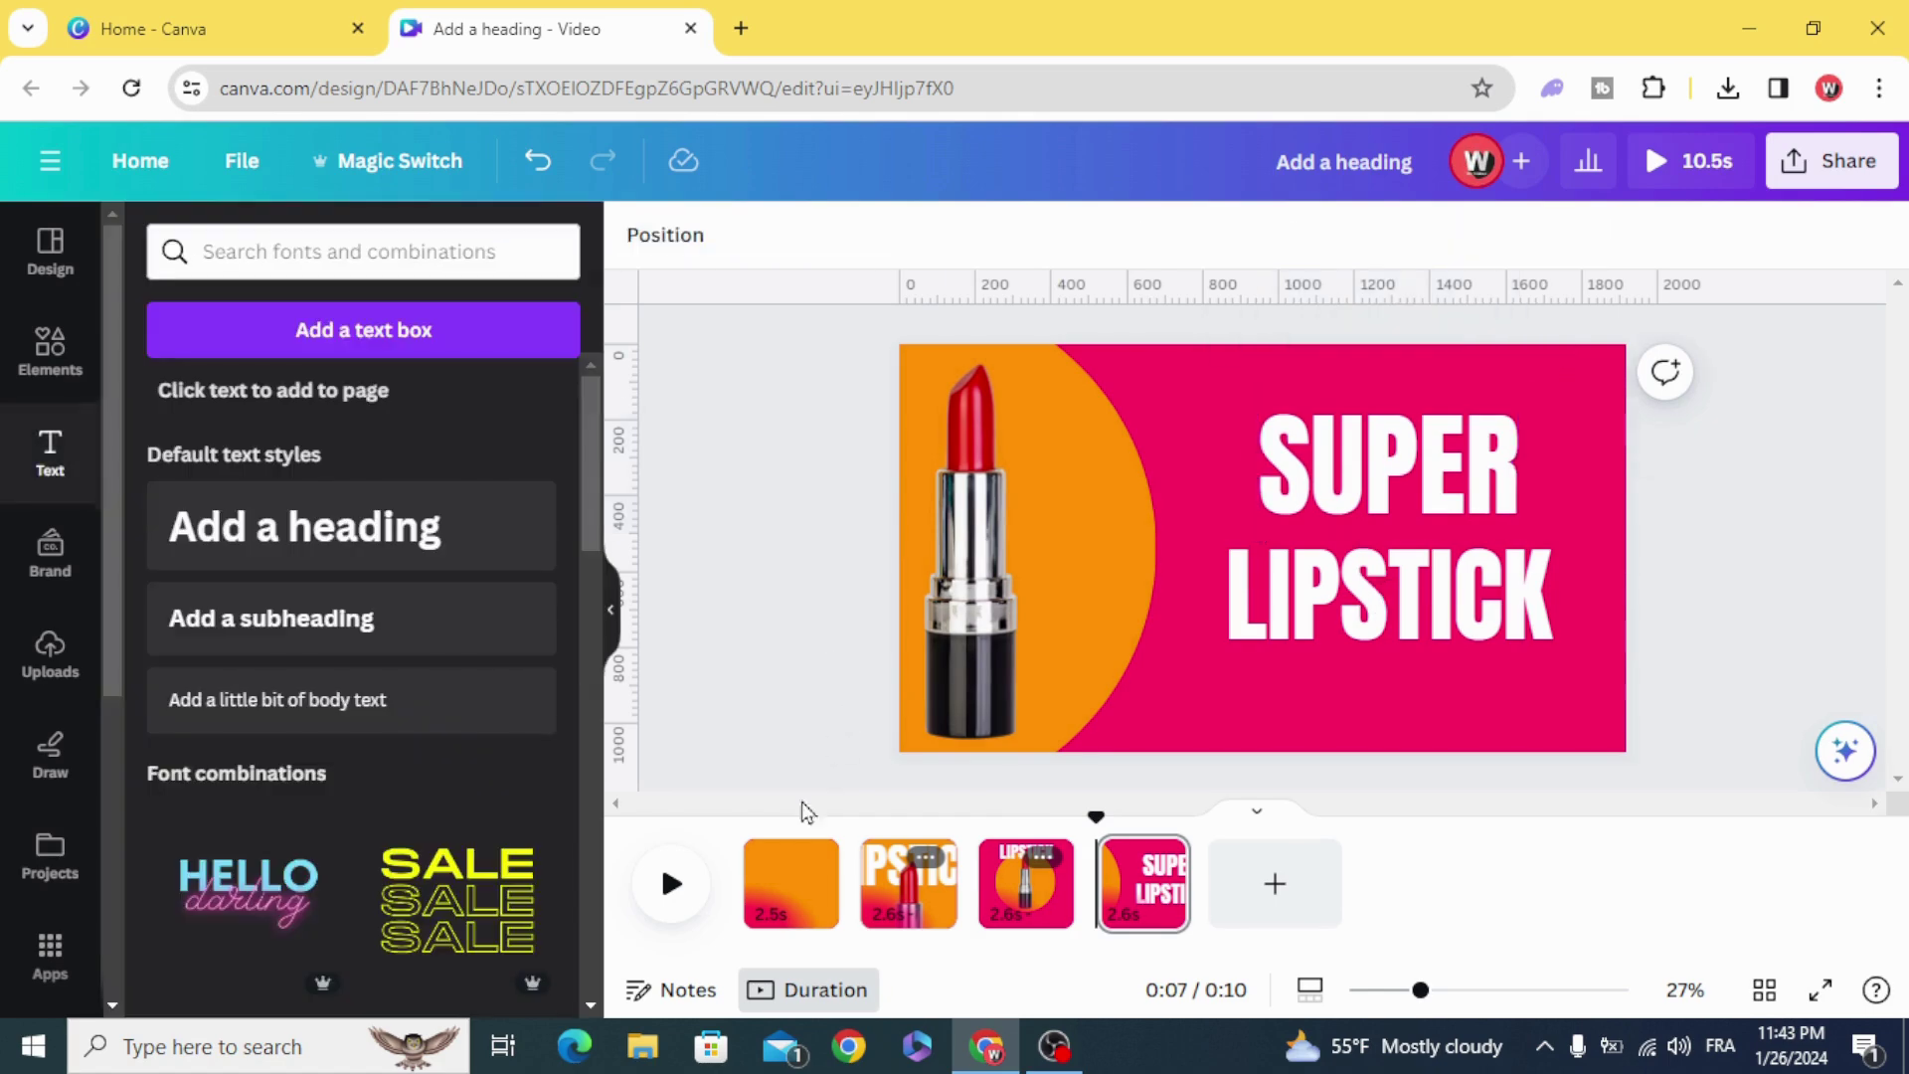
- Apply a 1.2-second Match & Move transition between all pages and play the 6.9-second preview
left_click(855, 907)
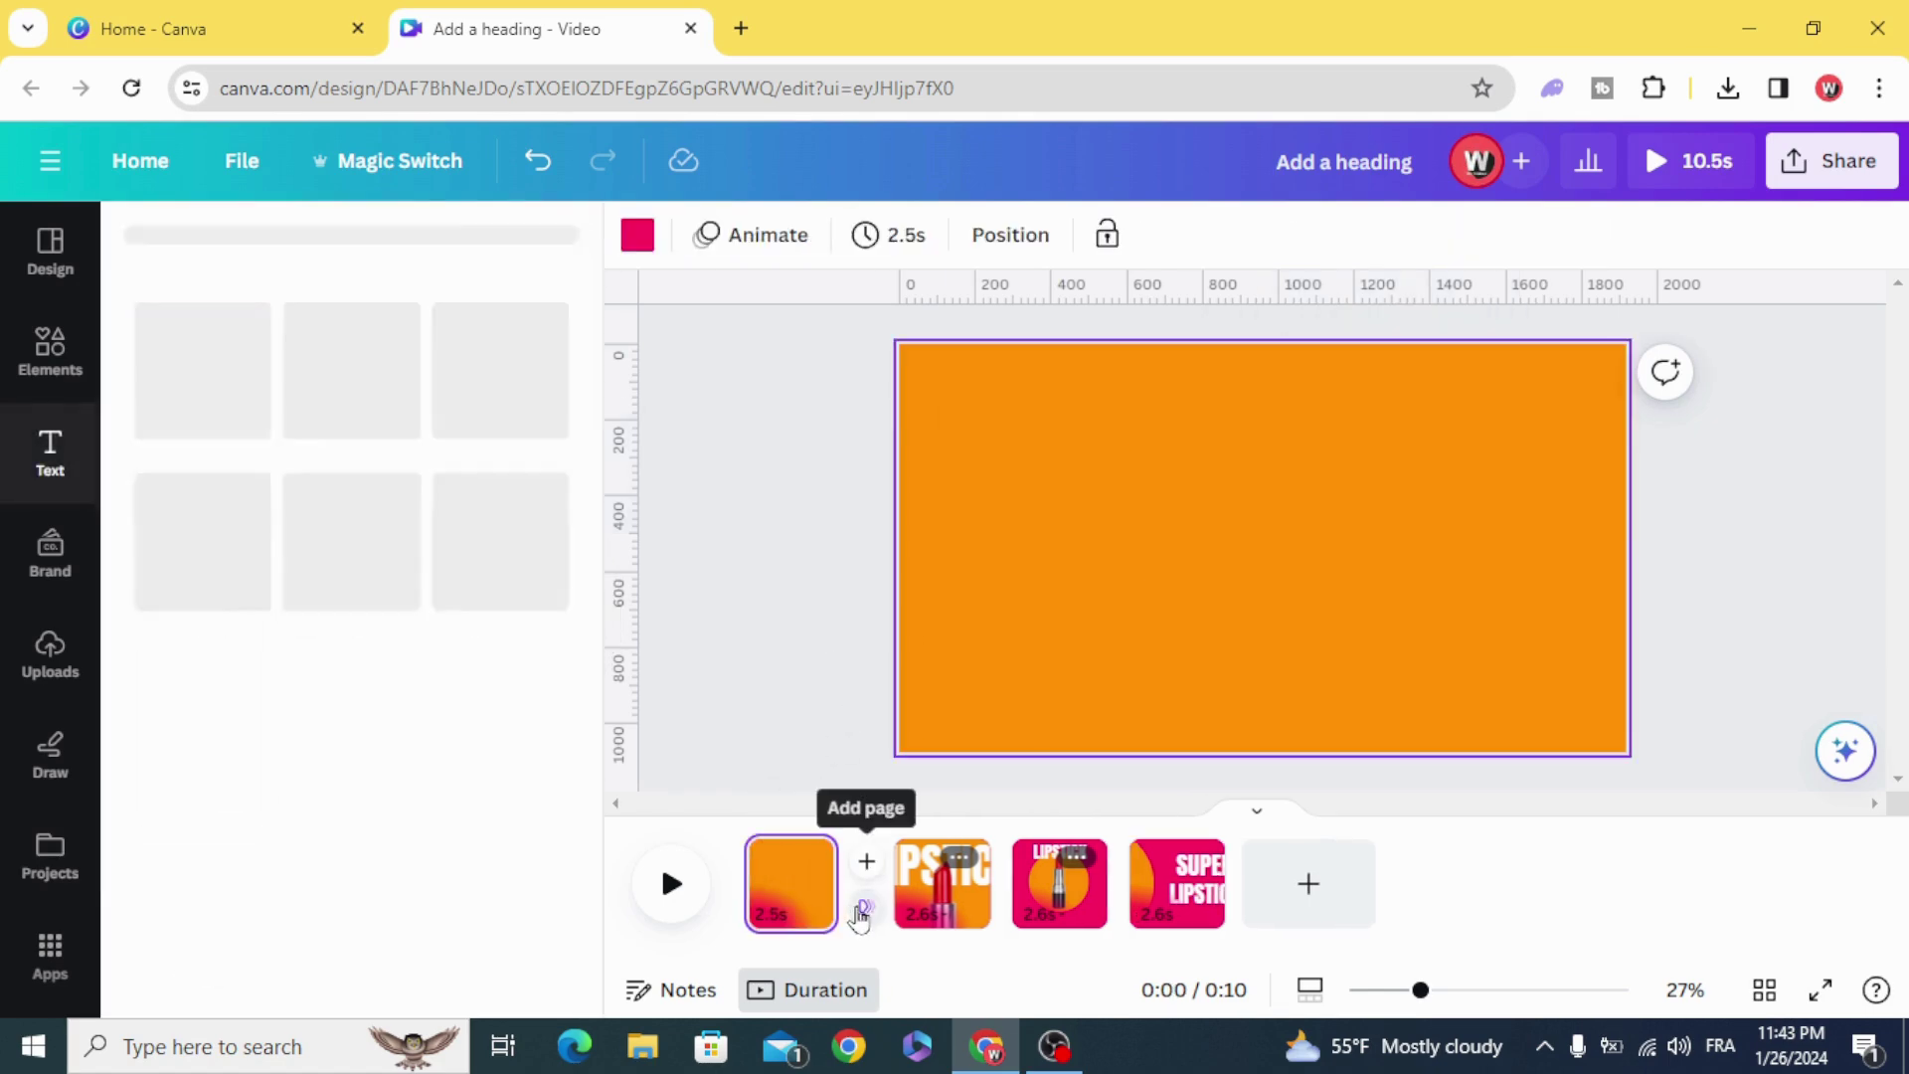
left_click(218, 741)
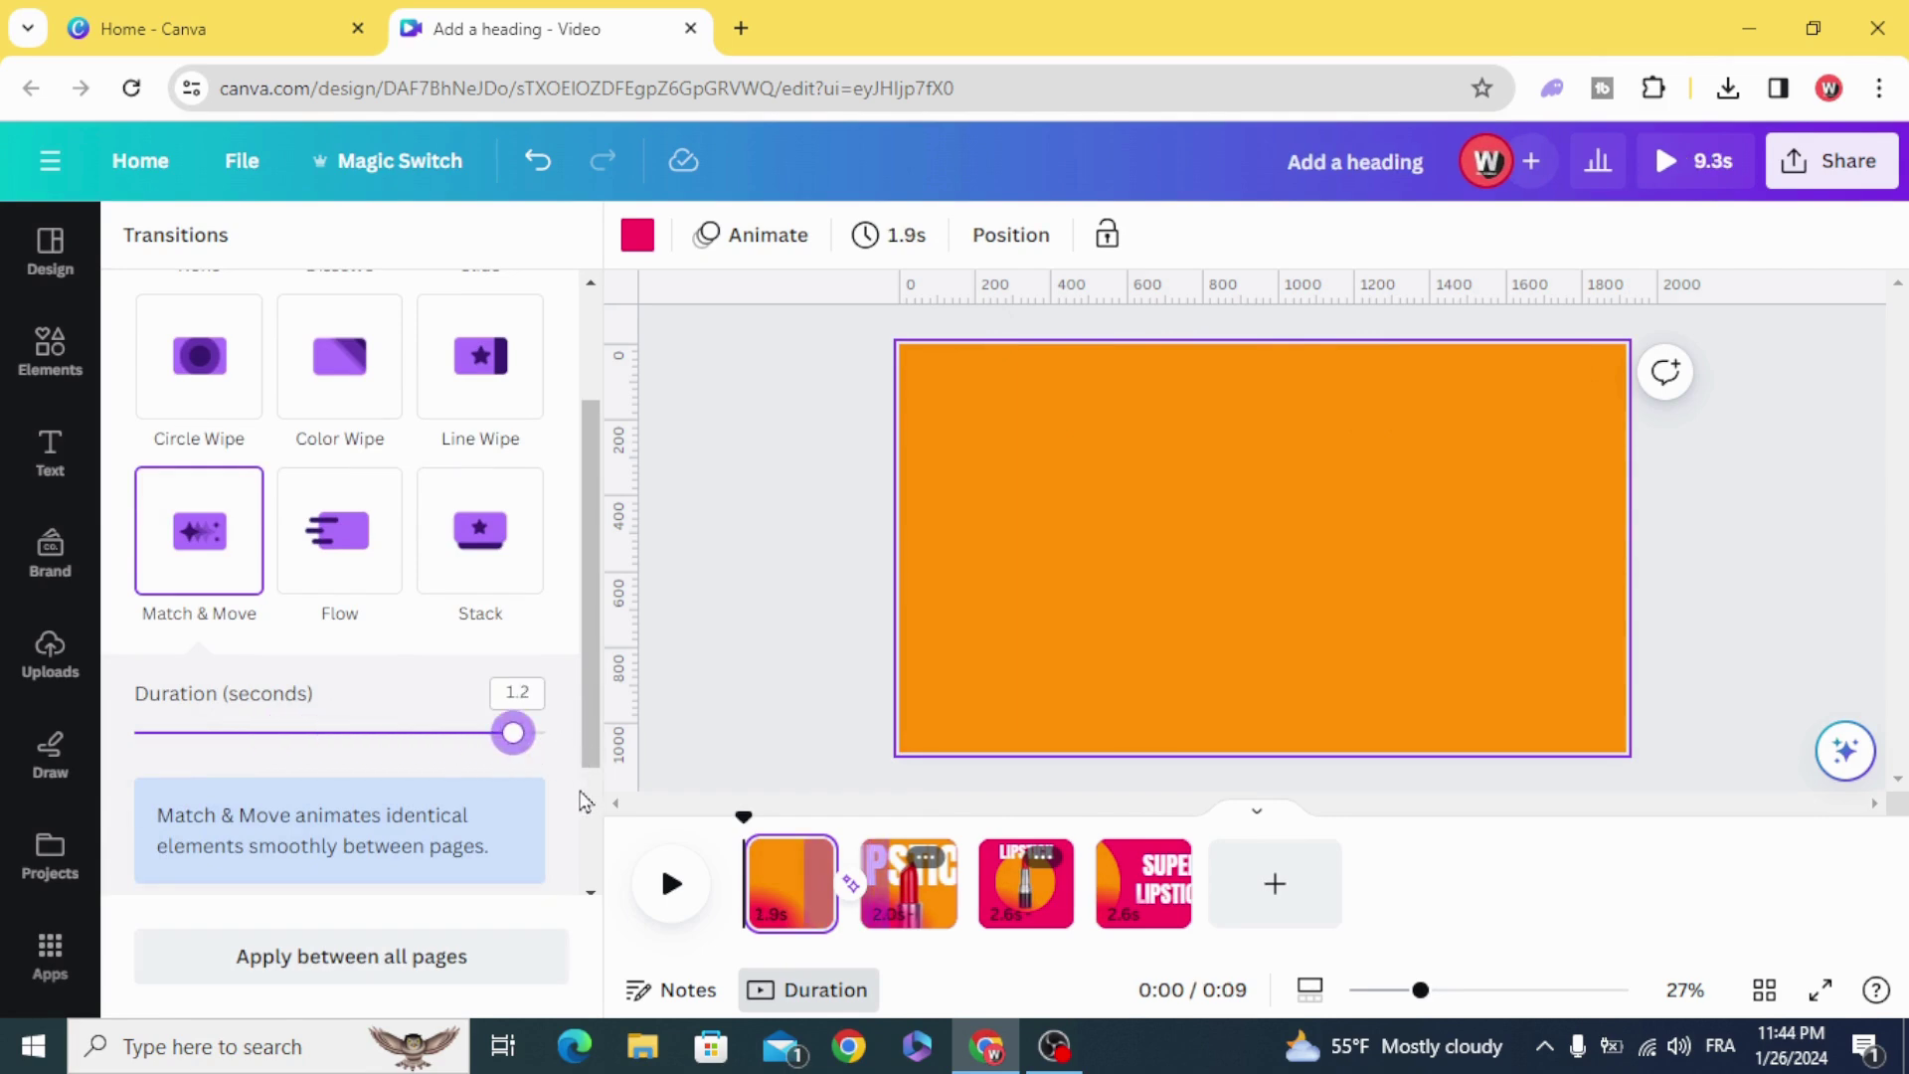
left_click(421, 962)
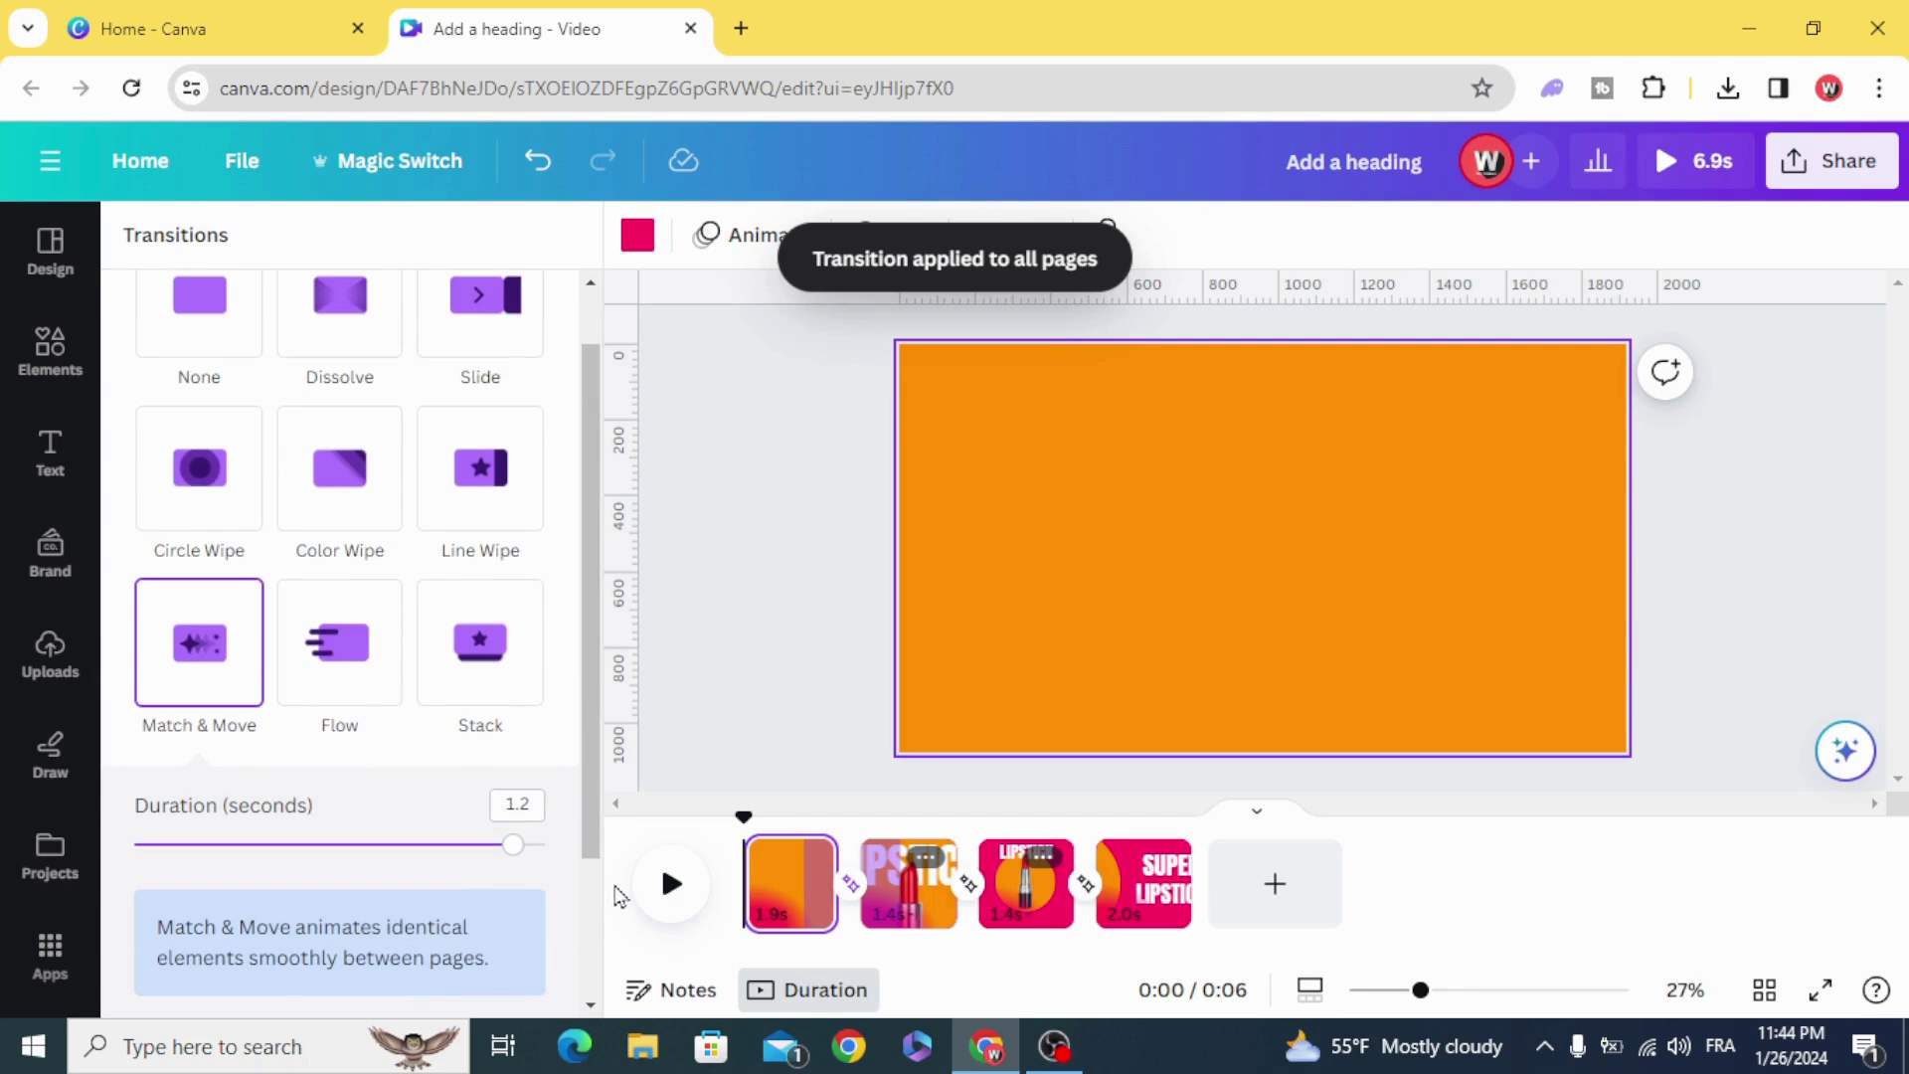
left_click(674, 886)
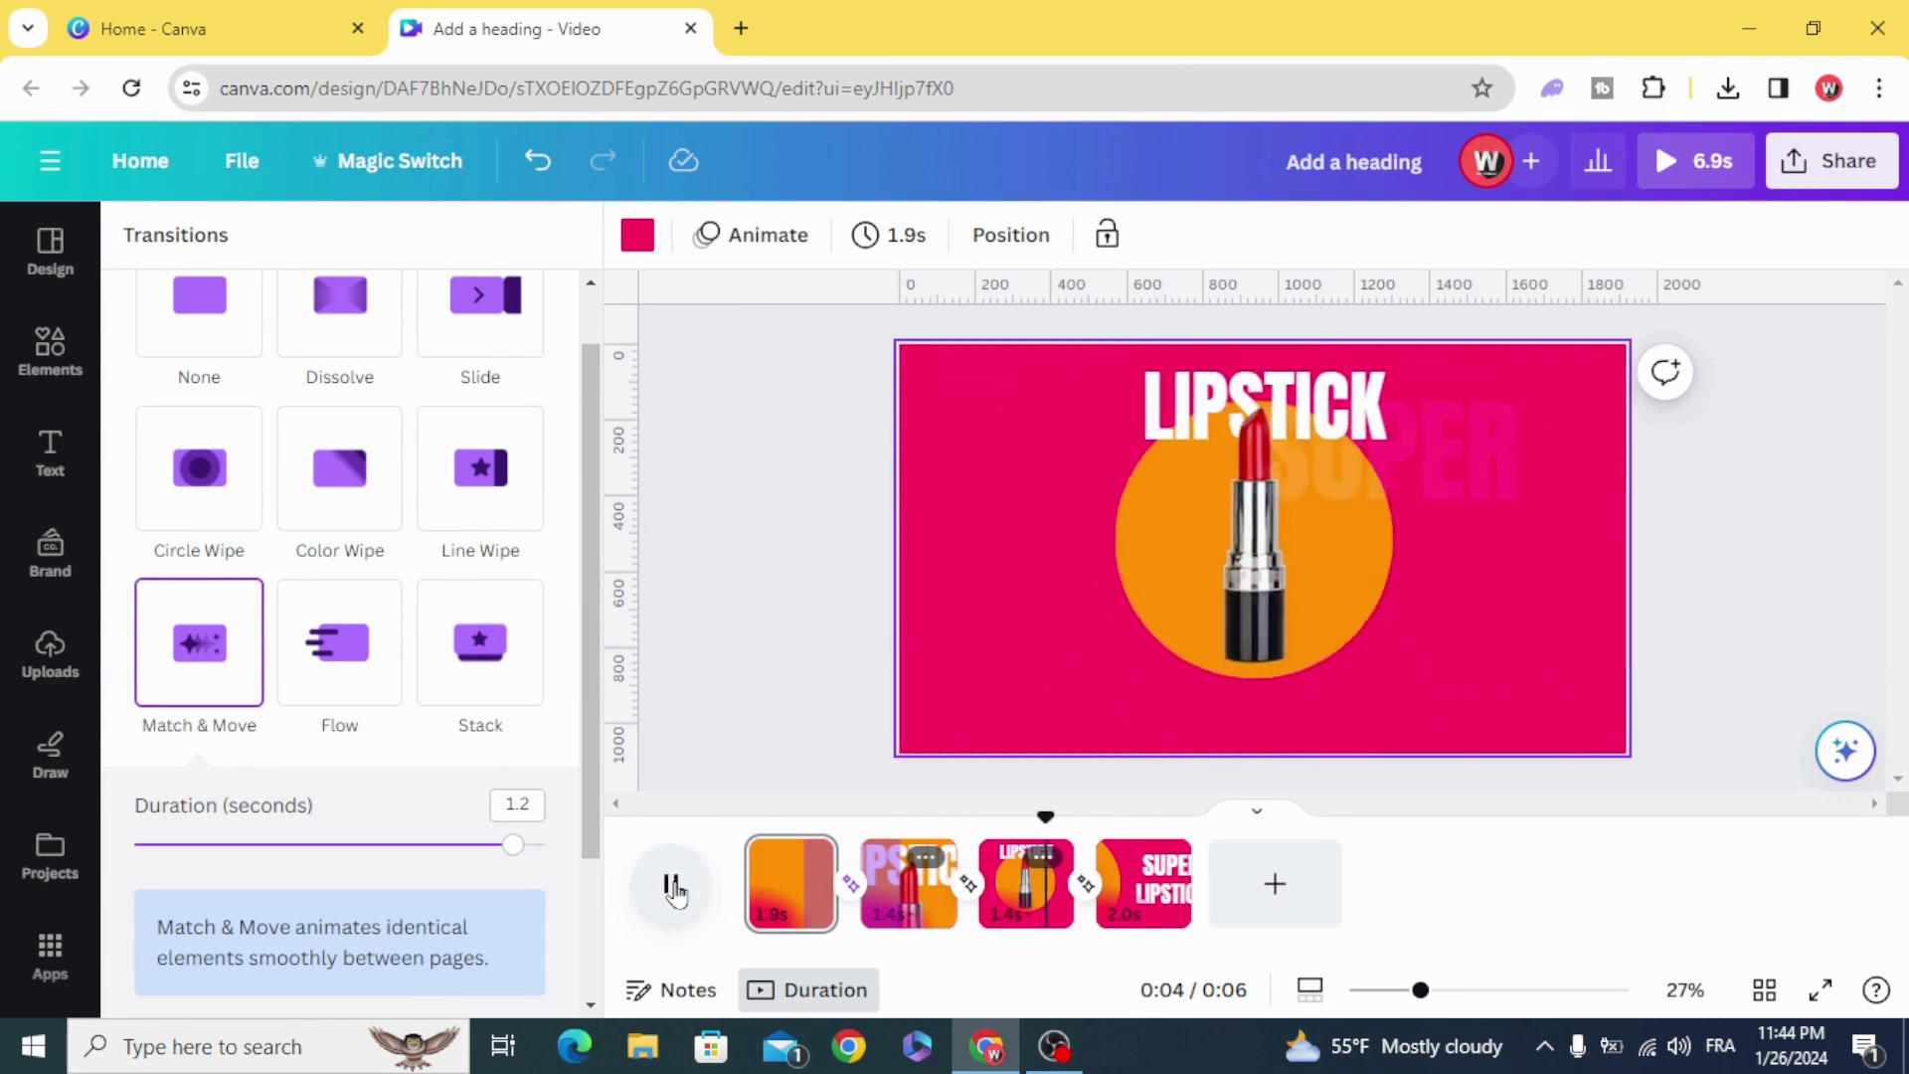
- Stop playback and shorten SUPER's timing clip so it appears late on page four
left_click(674, 886)
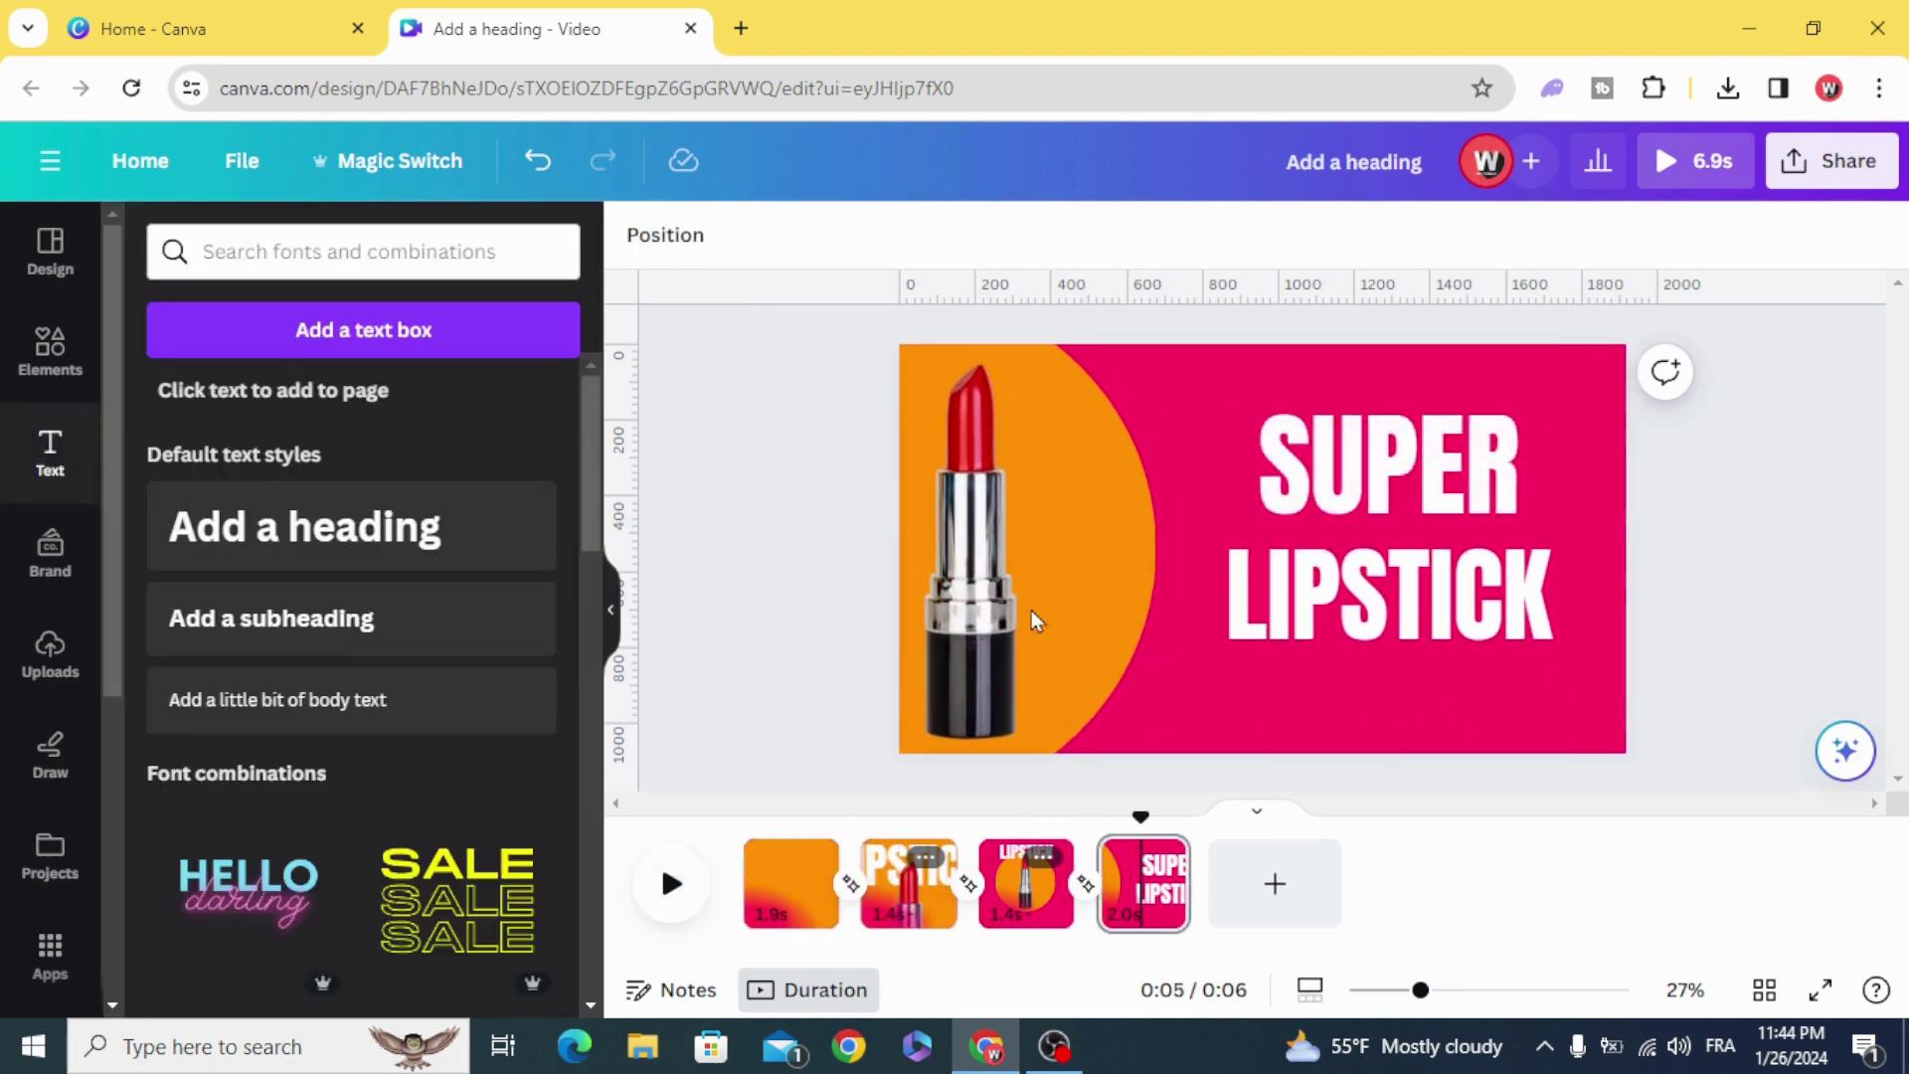
left_click(1327, 466)
right_click(1327, 465)
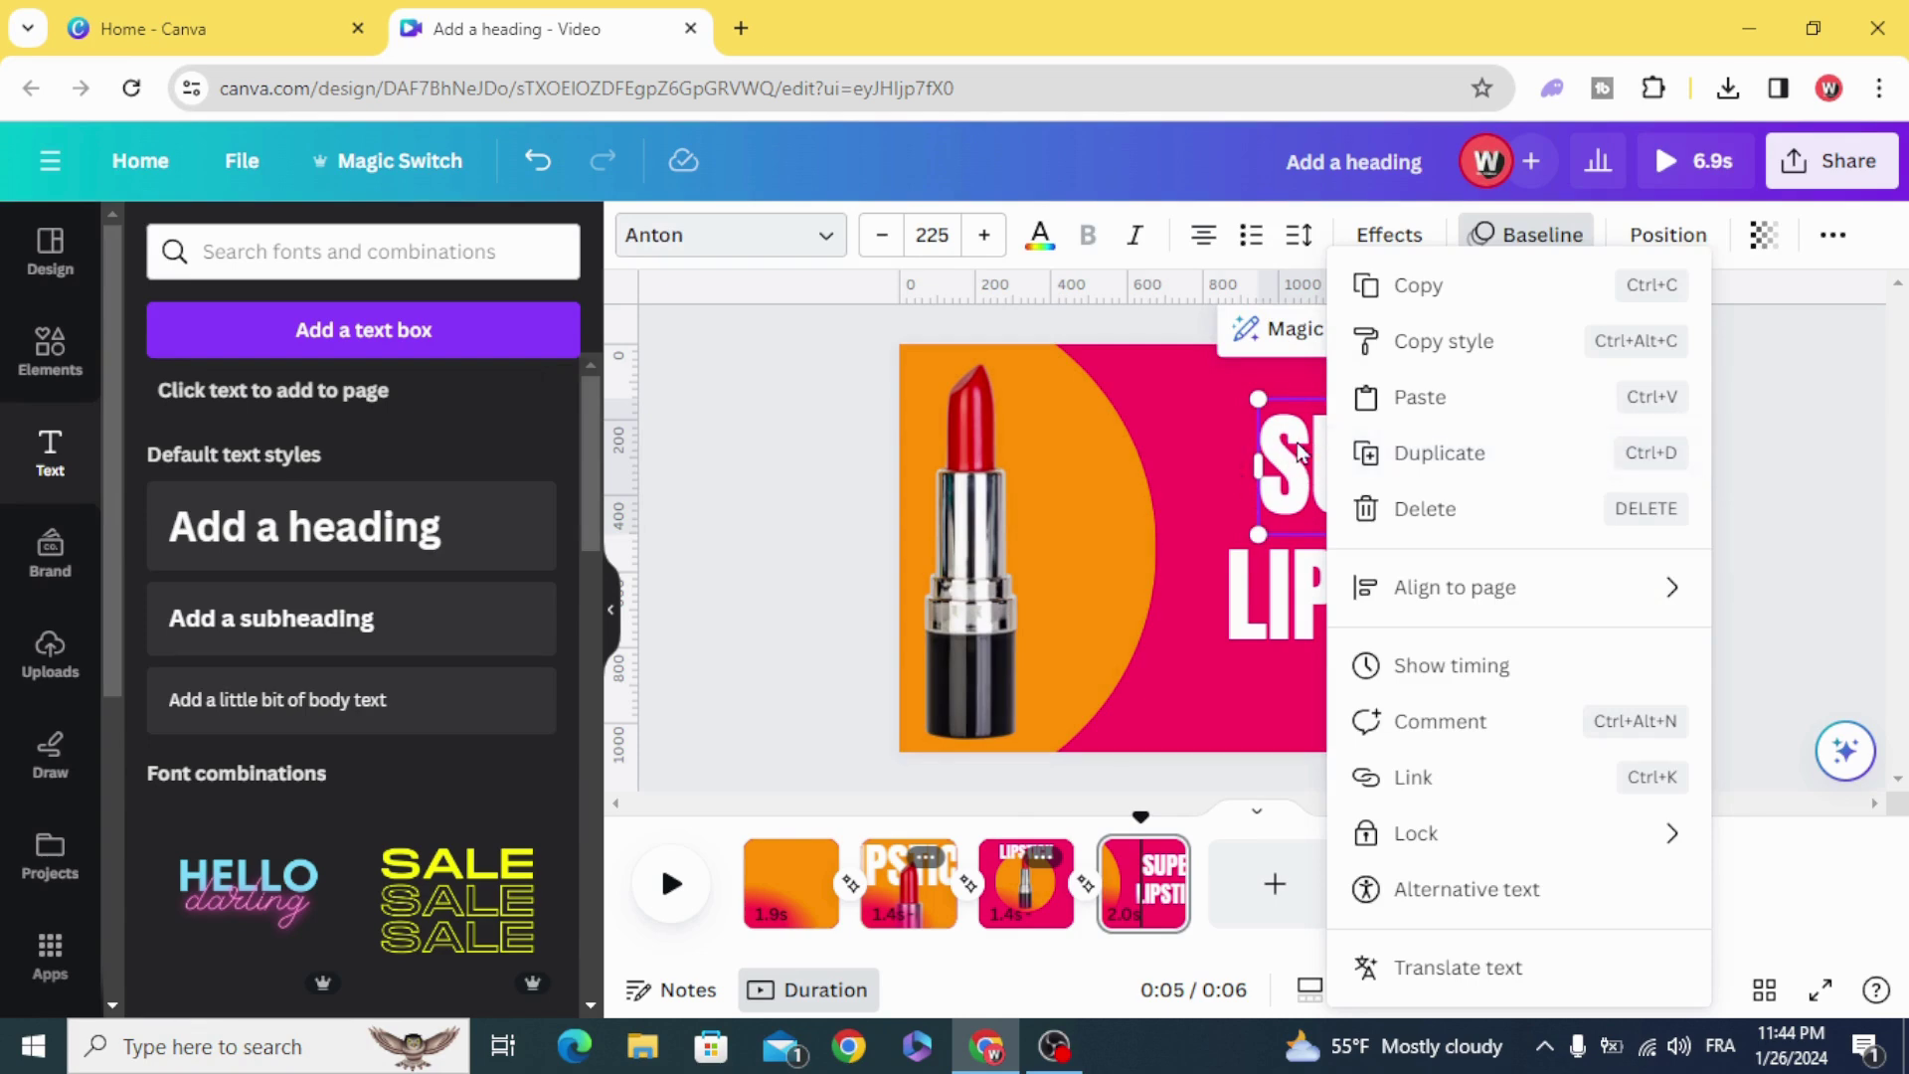
left_click(1462, 675)
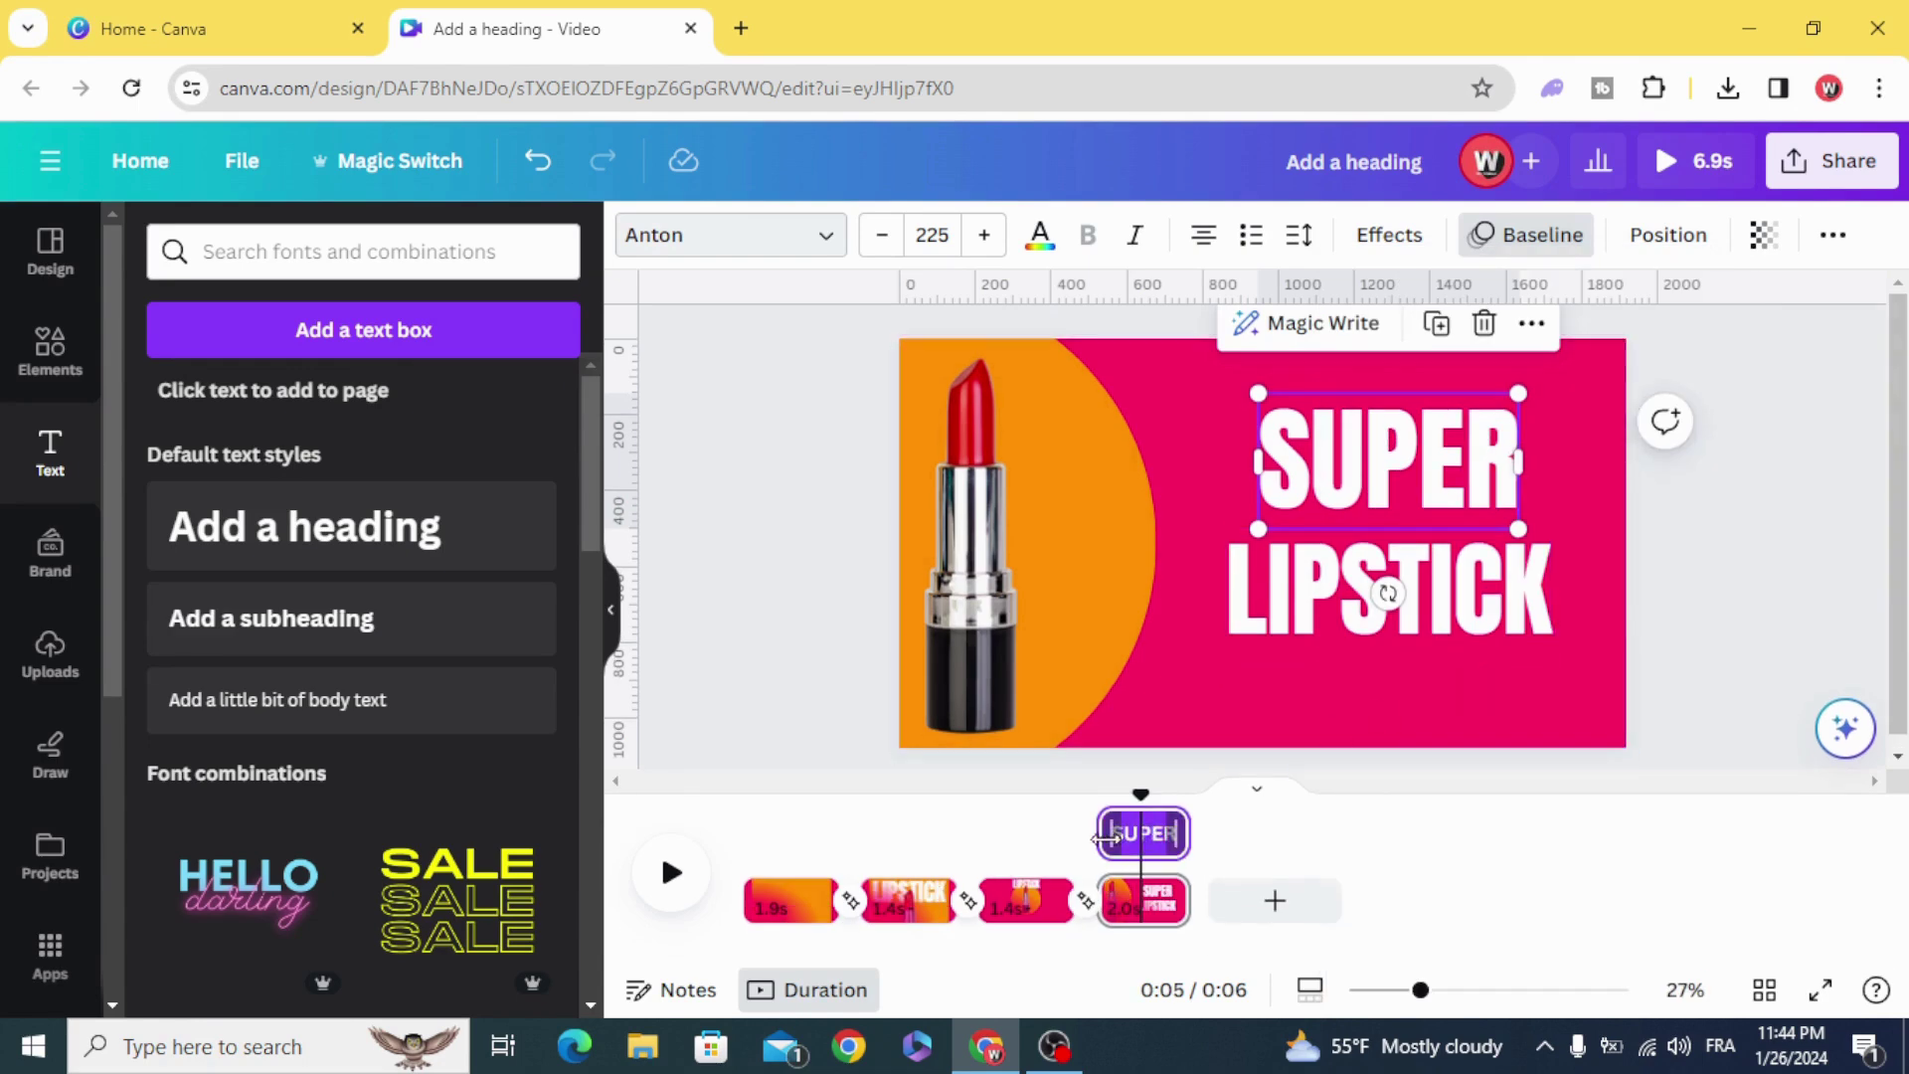
left_click_drag(1103, 836, 1135, 834)
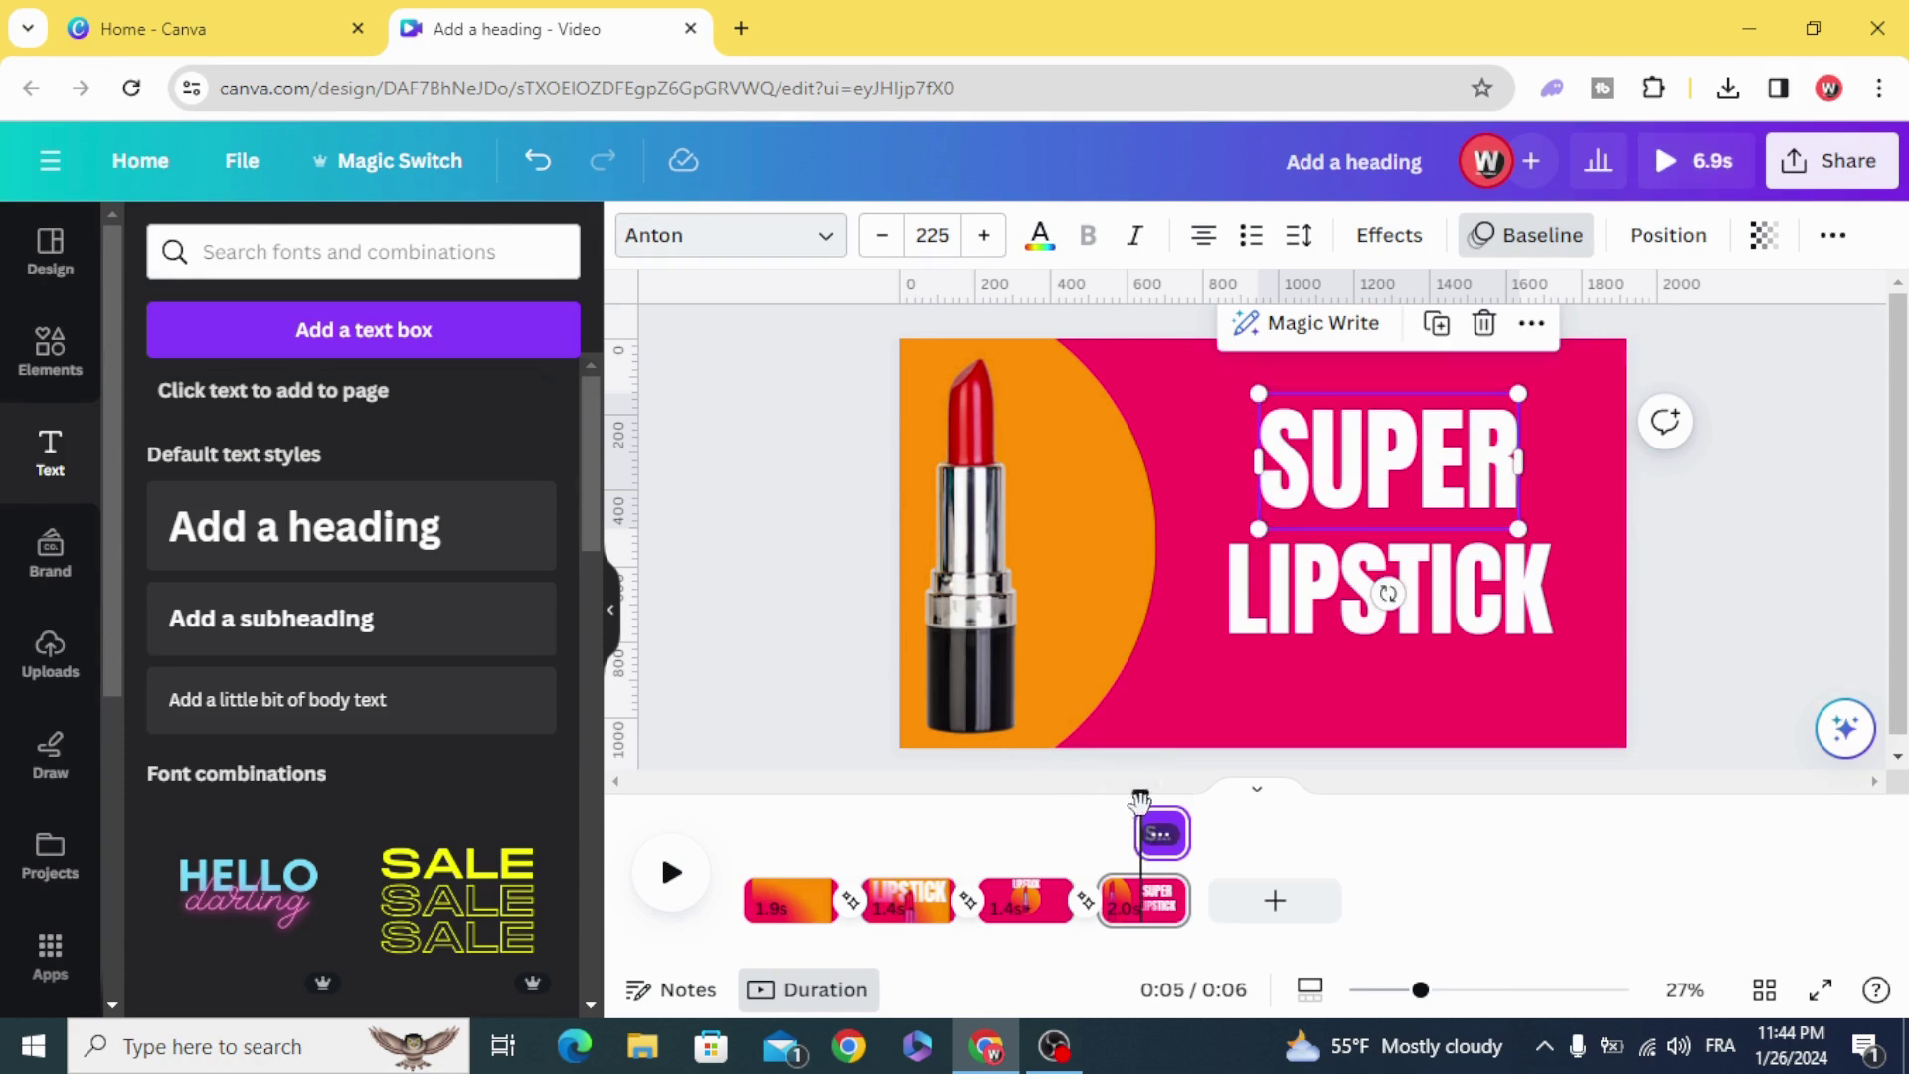
left_click_drag(1134, 806, 745, 813)
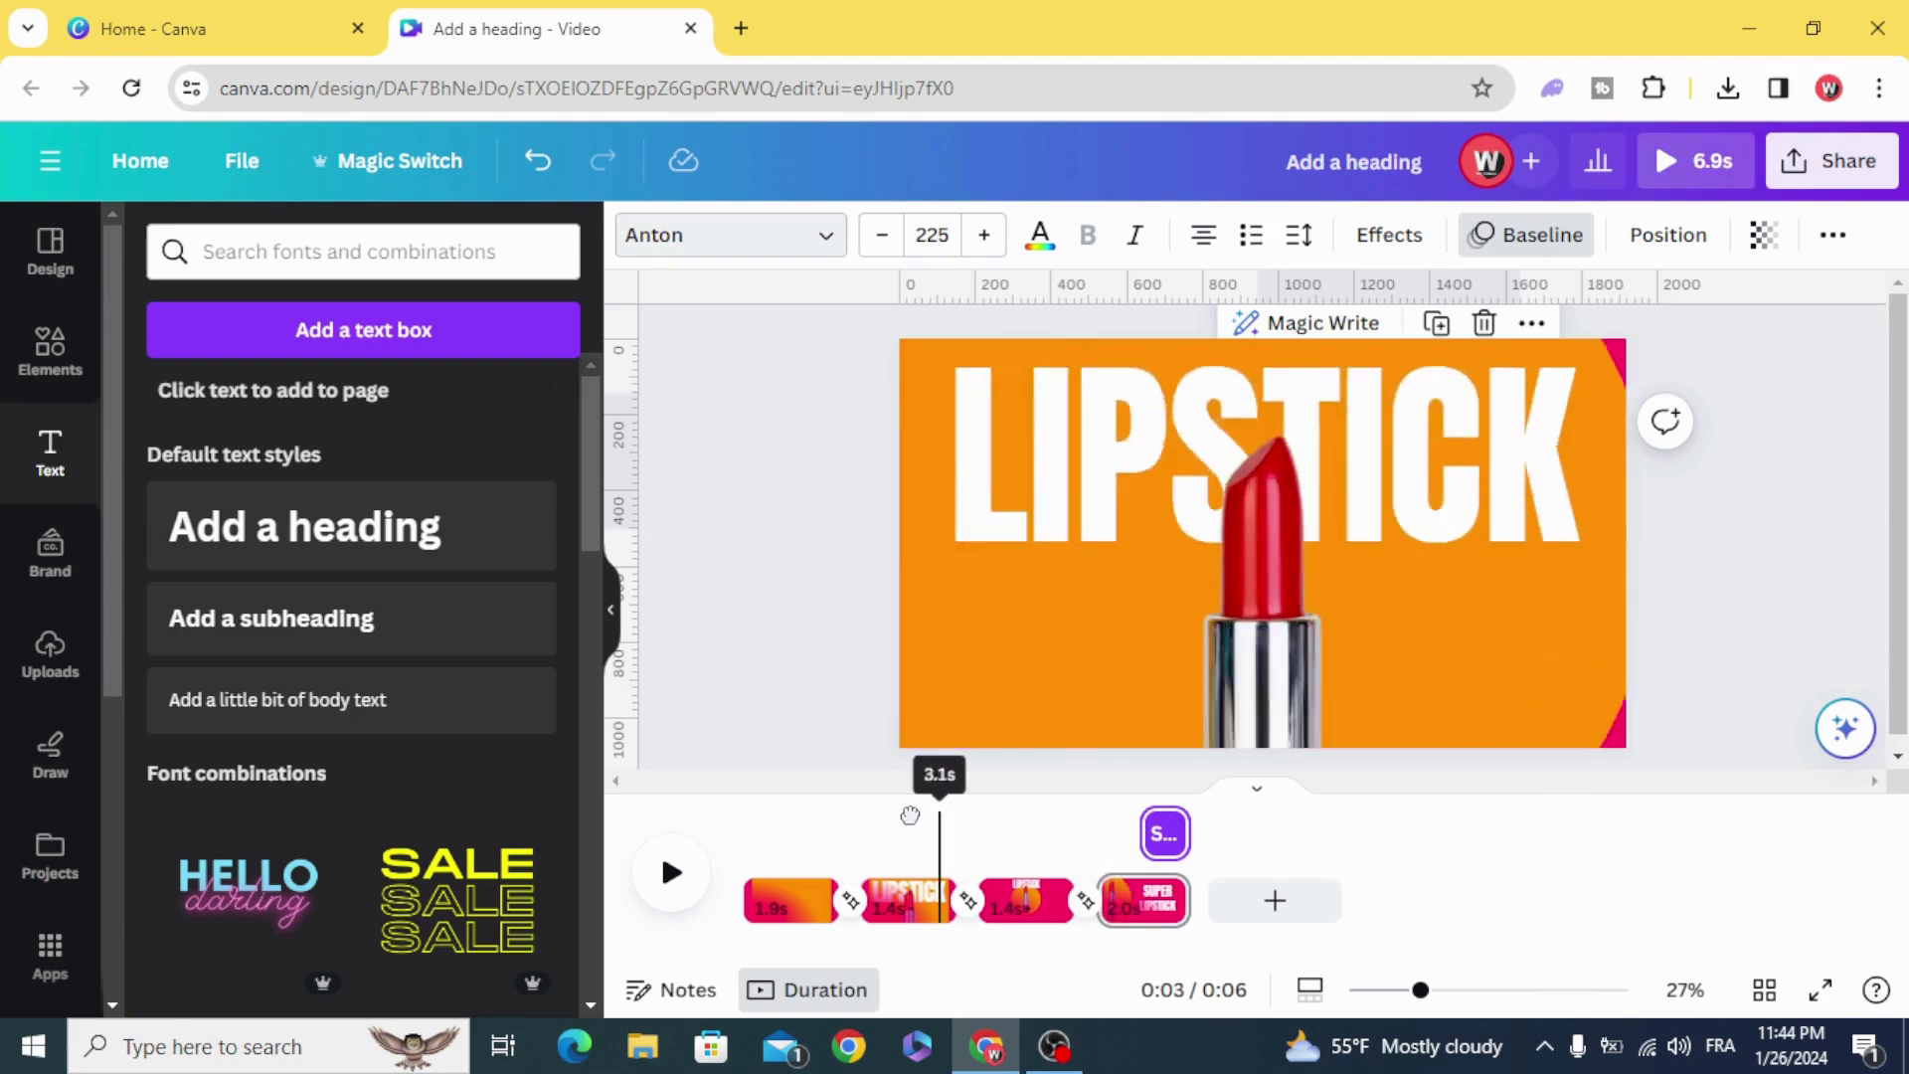
- Play the finished four-page video from 0:00
left_click(671, 872)
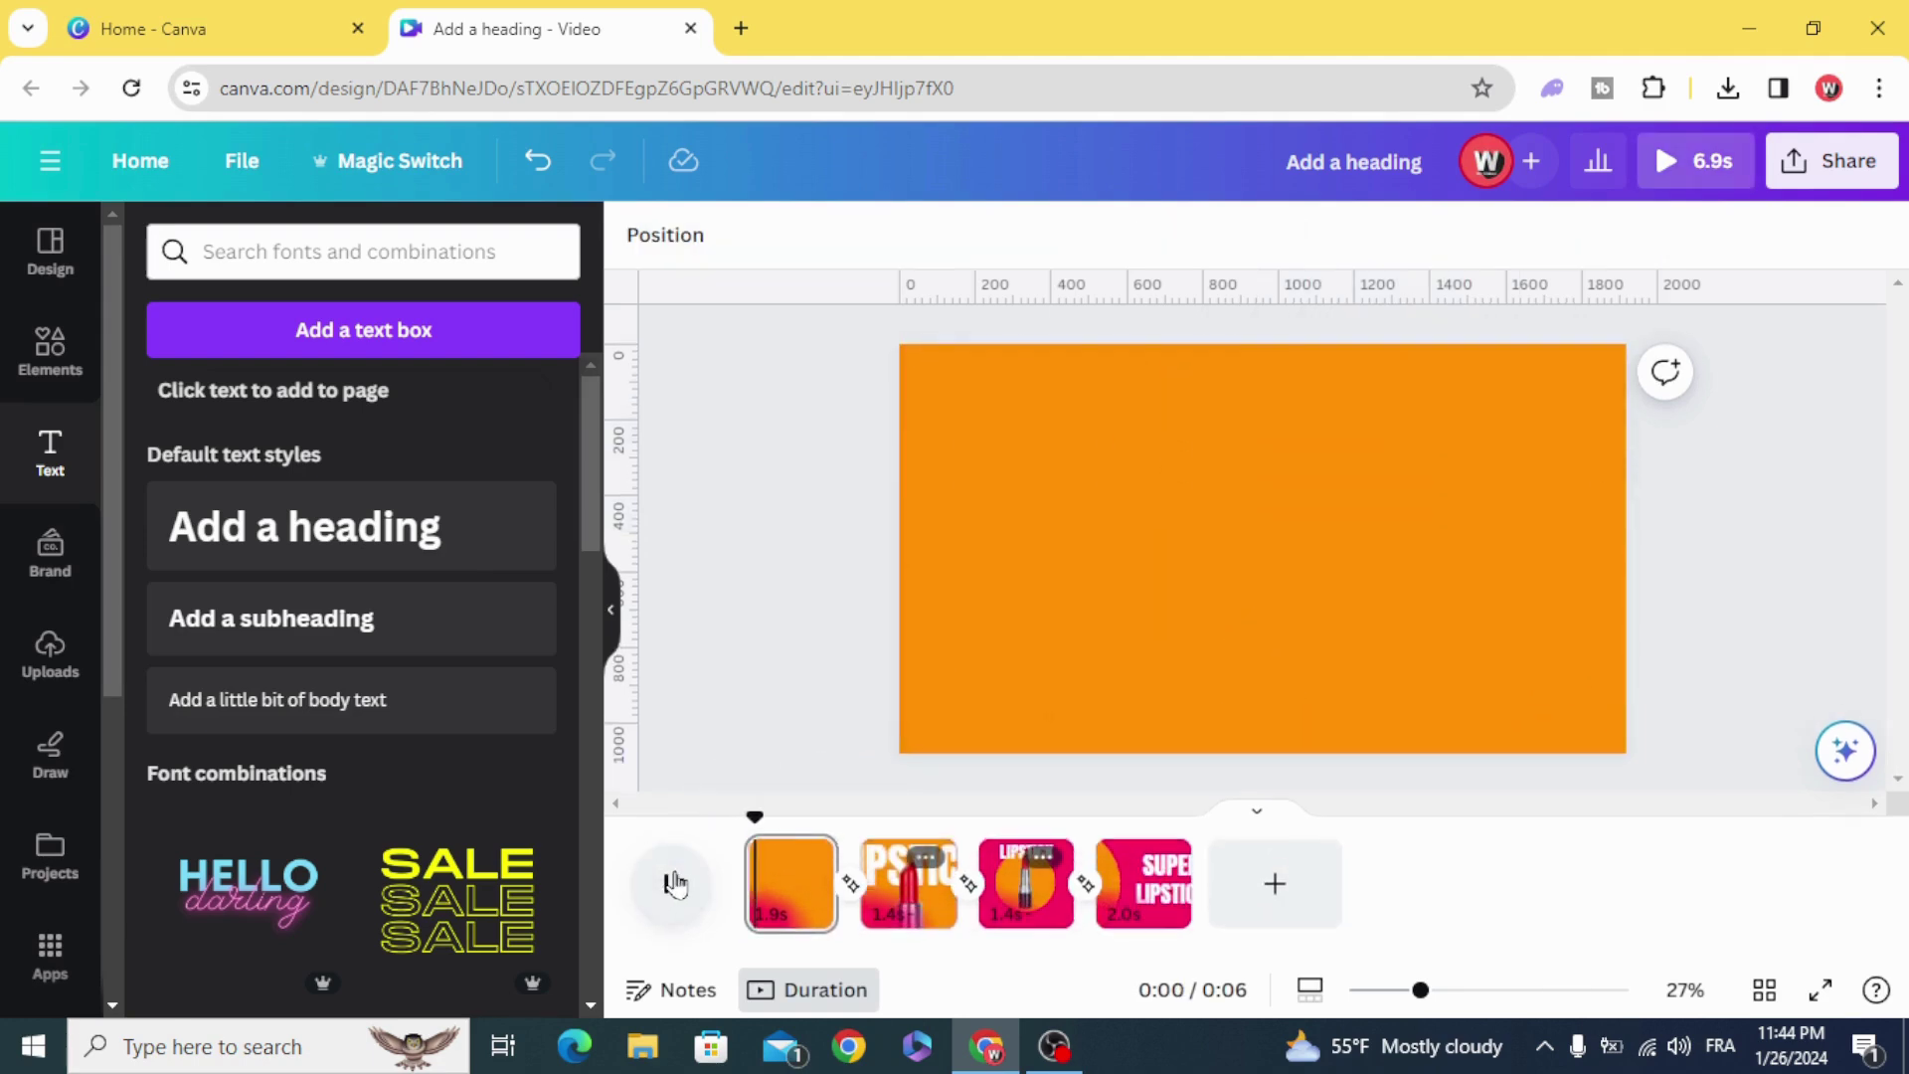